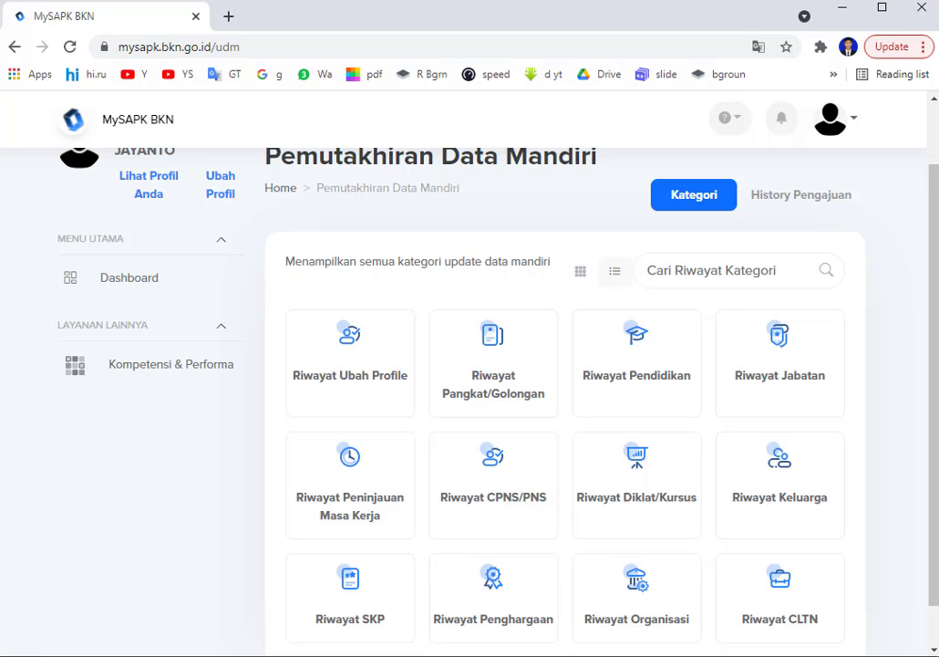
Load mysapk.bkn.go.id to bring up the login page with NIP and password prefilled.
{"action": "left_click", "coordinate": [150, 46]}
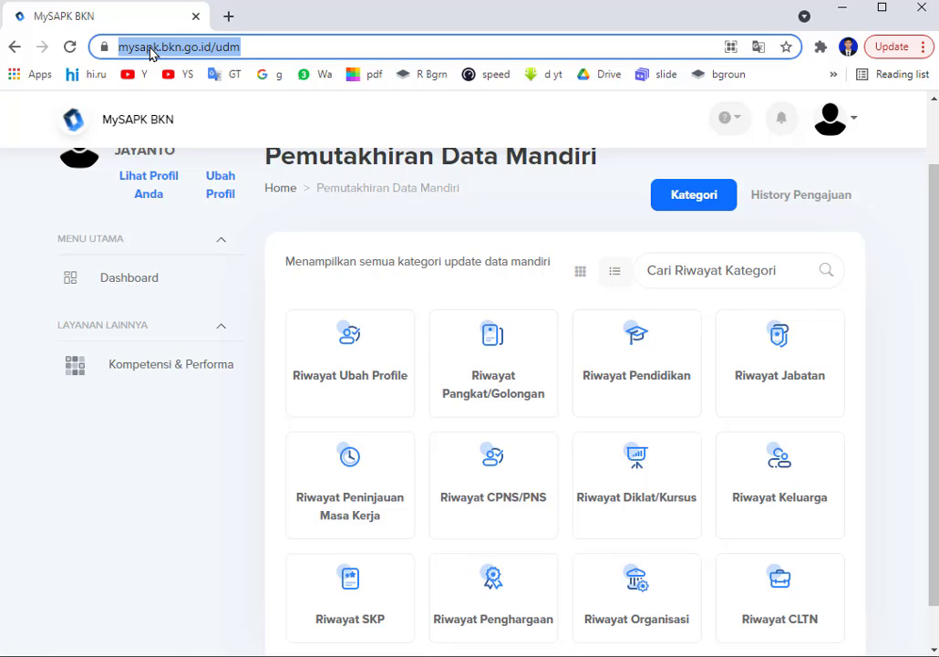
{"action": "type", "text": "my"}
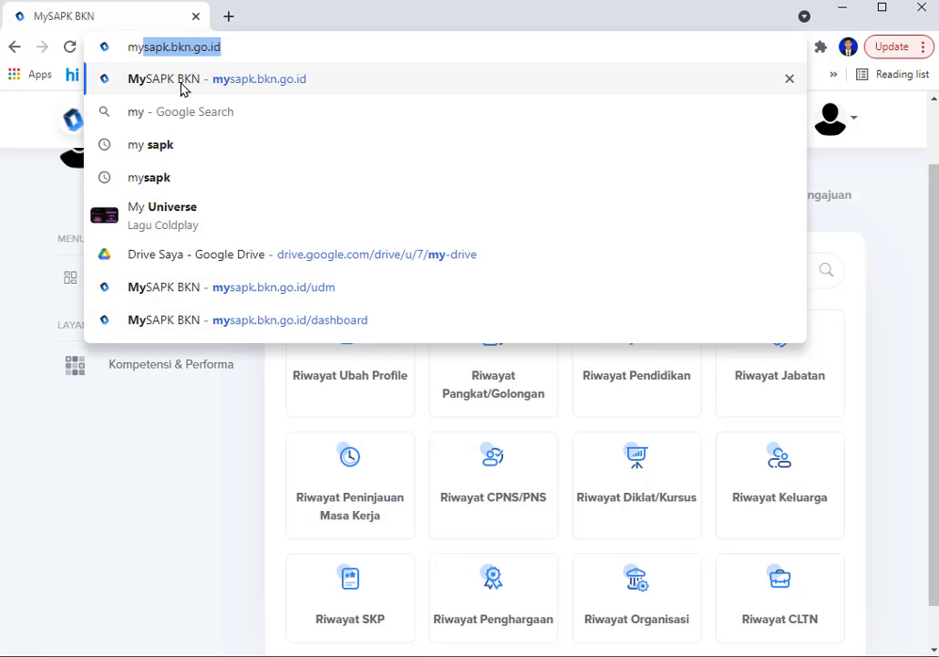
{"action": "type", "text": "sapk"}
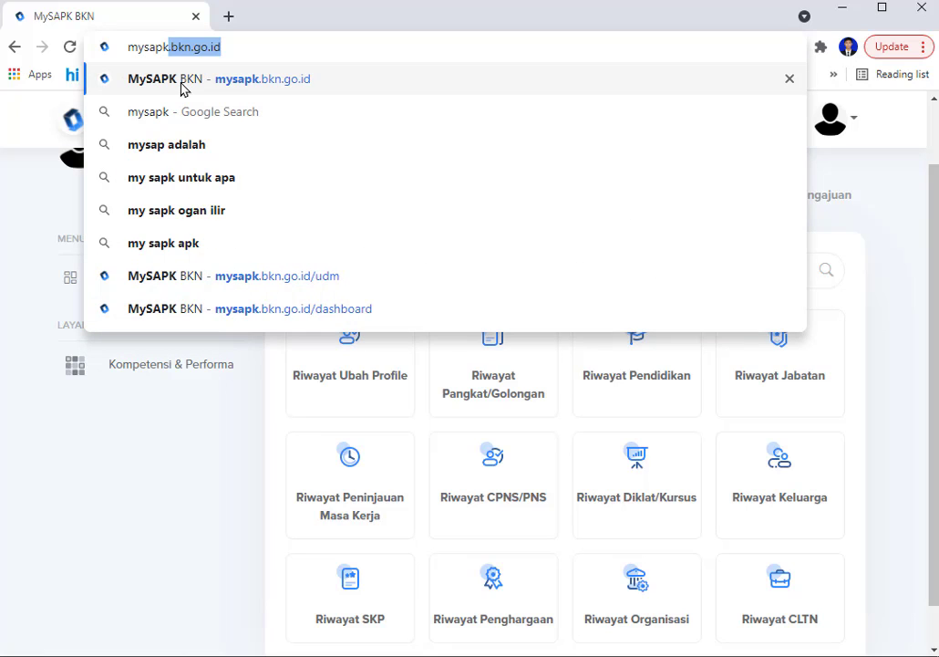
{"action": "type", "text": ".bkn."}
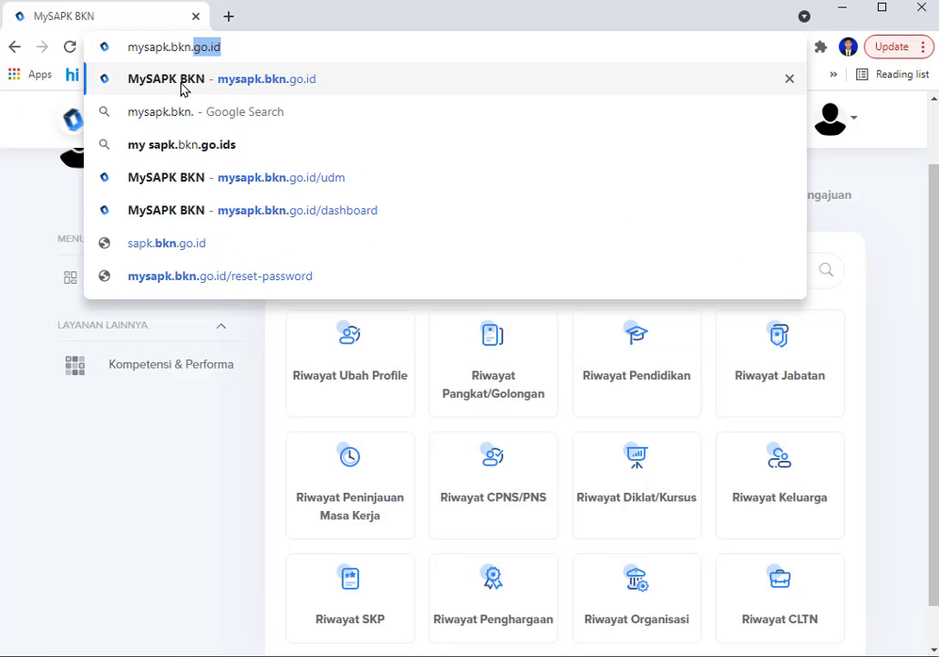
{"action": "type", "text": "go.i"}
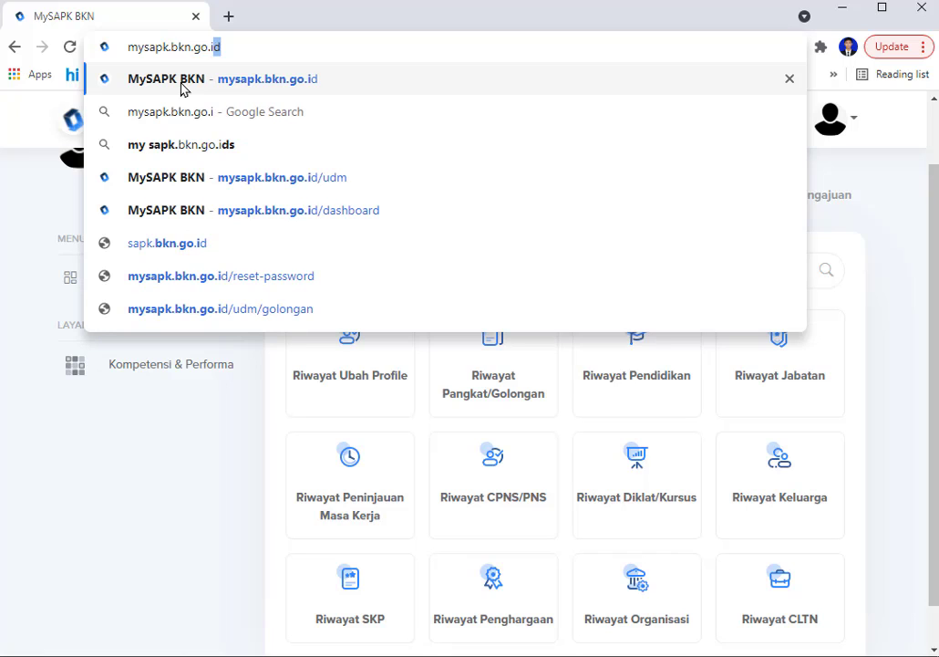
{"action": "type", "text": "d"}
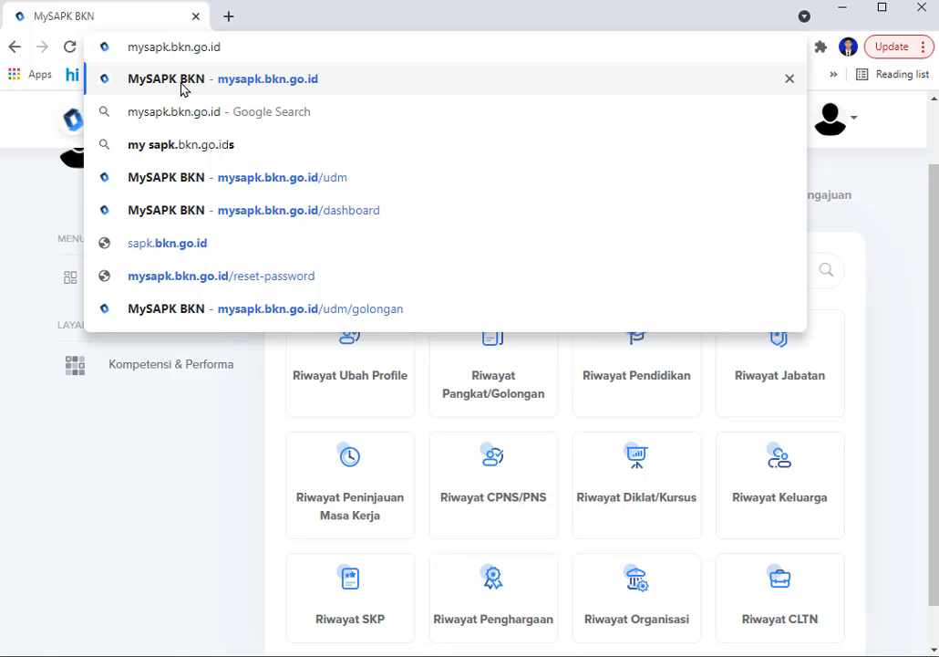
{"action": "key", "text": "Return"}
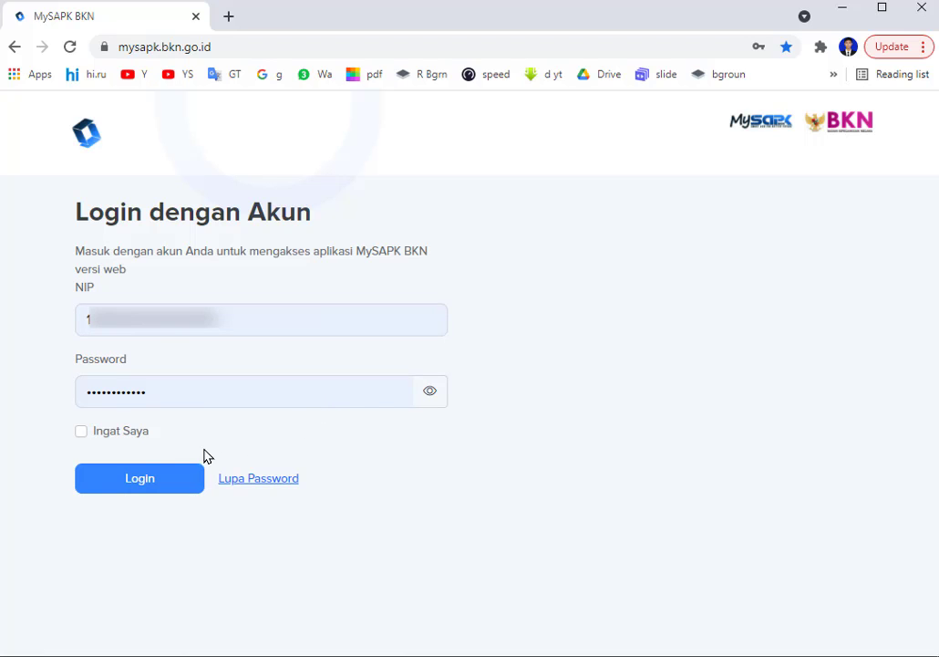
Sign in and review the dashboard showing self-update progress at 0/12 Selesai.
{"action": "left_click", "coordinate": [128, 481]}
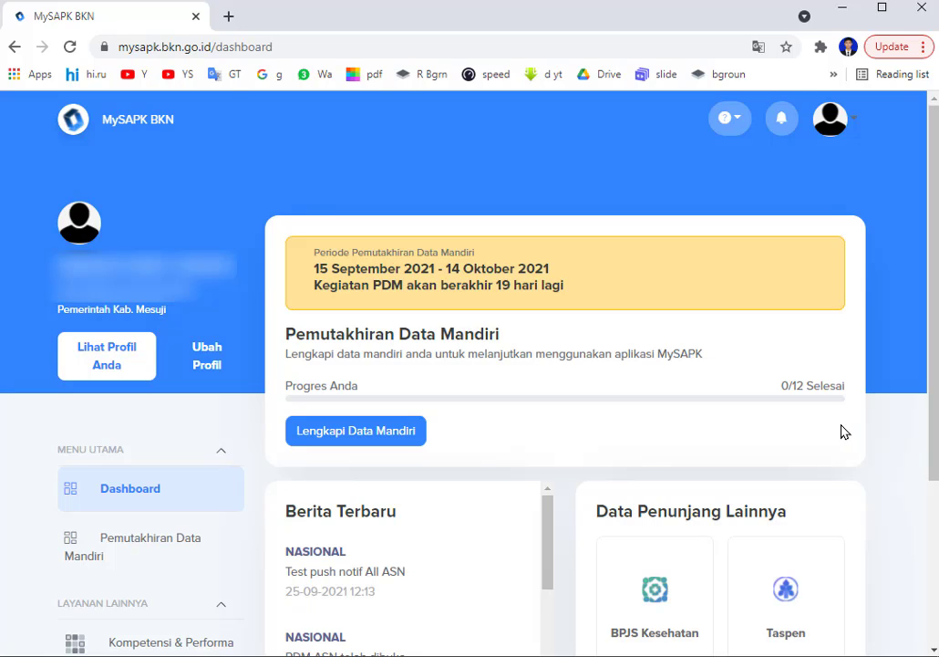
{"action": "scroll", "coordinate": [842, 432], "scroll_direction": "down", "scroll_amount": 3}
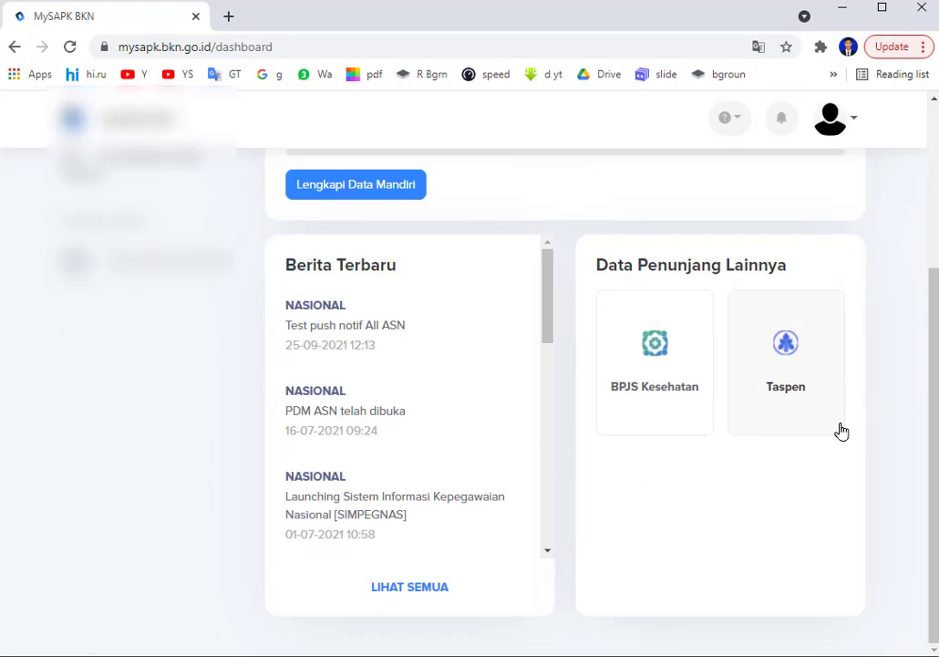
{"action": "scroll", "coordinate": [842, 431], "scroll_direction": "up", "scroll_amount": 1}
{"action": "scroll", "coordinate": [842, 432], "scroll_direction": "up", "scroll_amount": 2}
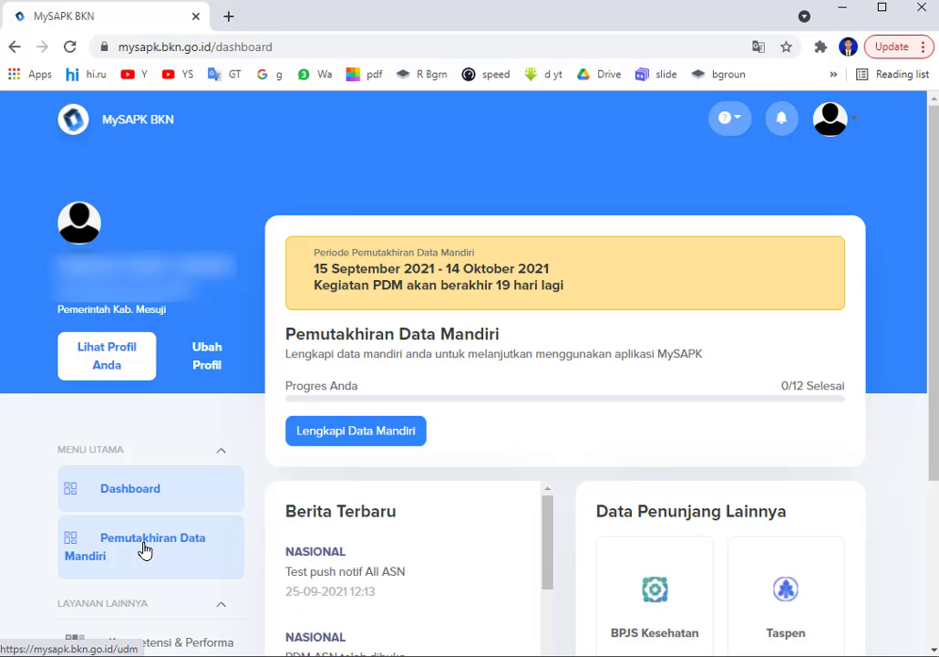
Open Lengkapi Data Mandiri and review the twelve category cards, all marked Belum Selesai.
{"action": "left_click", "coordinate": [330, 443]}
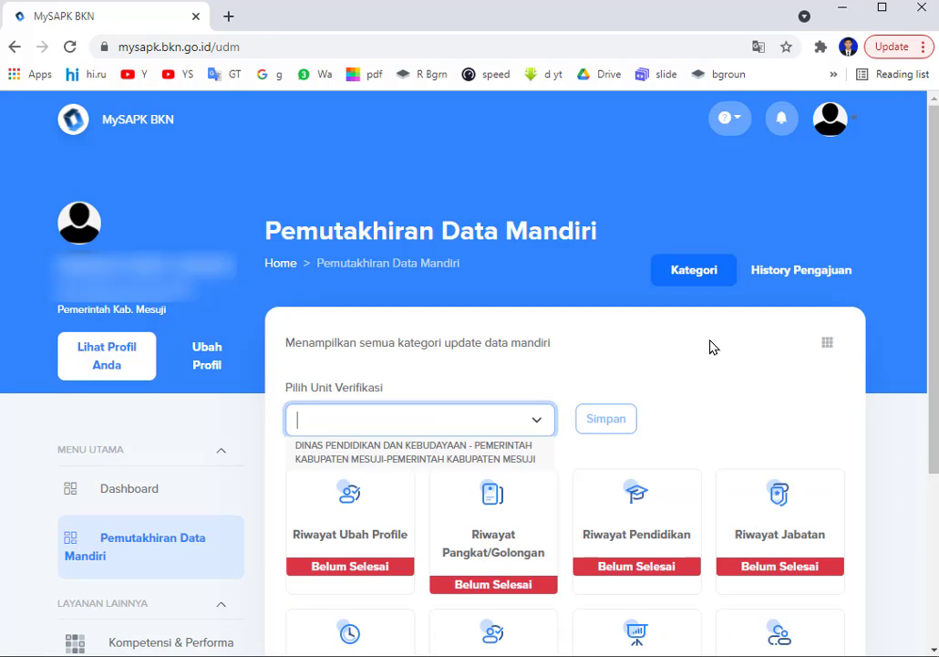
{"action": "scroll", "coordinate": [725, 352], "scroll_direction": "down", "scroll_amount": 1}
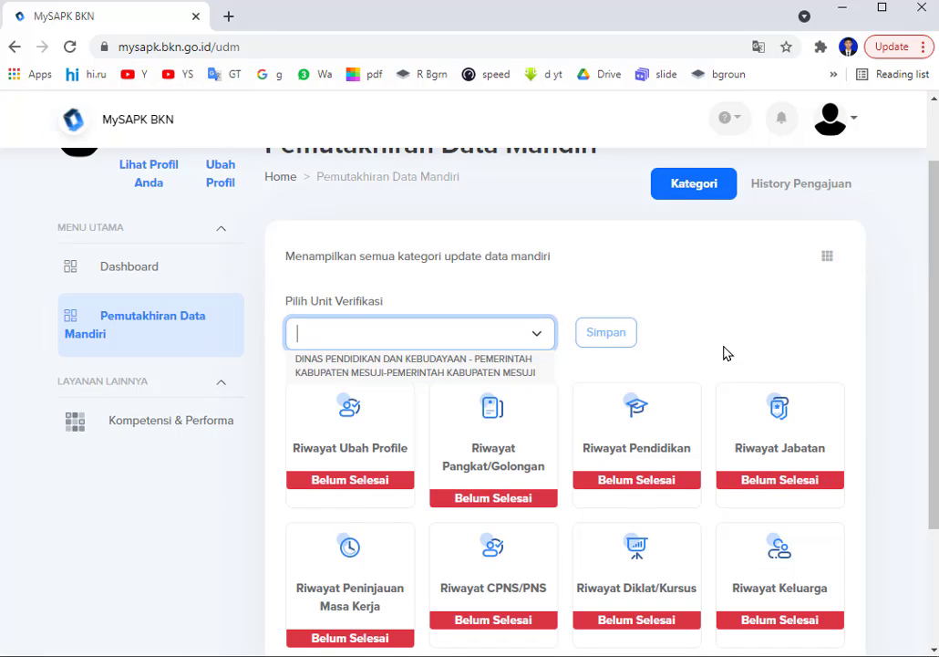
{"action": "scroll", "coordinate": [724, 352], "scroll_direction": "down", "scroll_amount": 1}
{"action": "scroll", "coordinate": [726, 354], "scroll_direction": "down", "scroll_amount": 1}
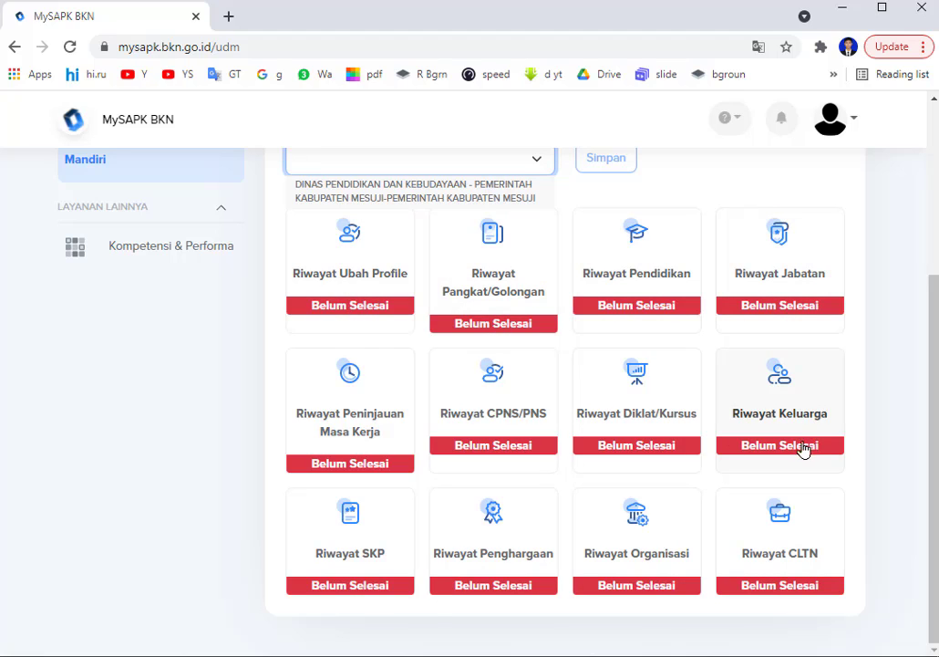
{"action": "scroll", "coordinate": [849, 420], "scroll_direction": "up", "scroll_amount": 3}
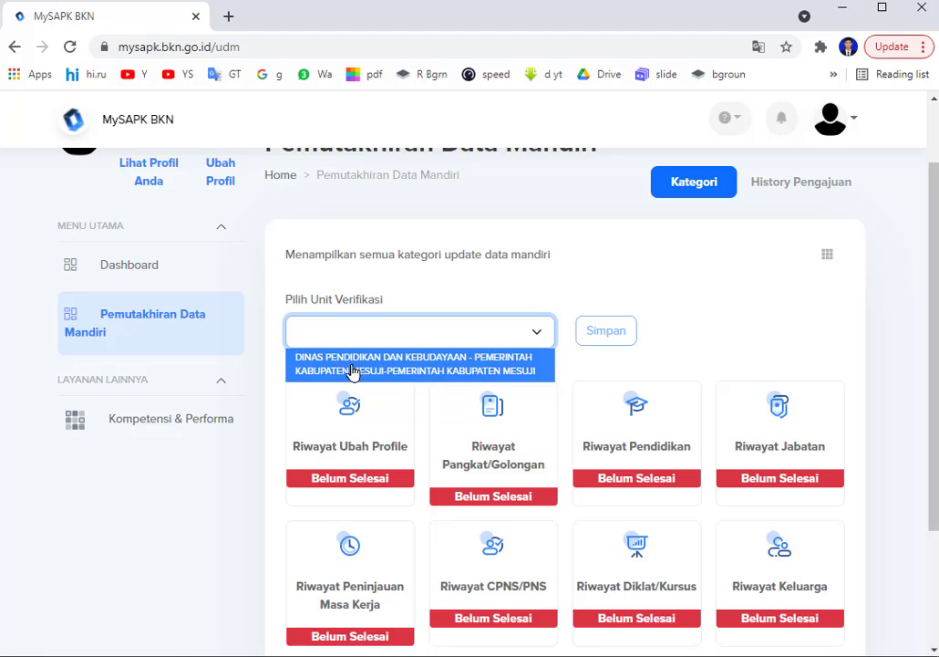
Search 'dinas pendidikan', set the verification unit to DINAS PENDIDIKAN DAN KEBUDAYAAN, and save it.
{"action": "left_click", "coordinate": [430, 373]}
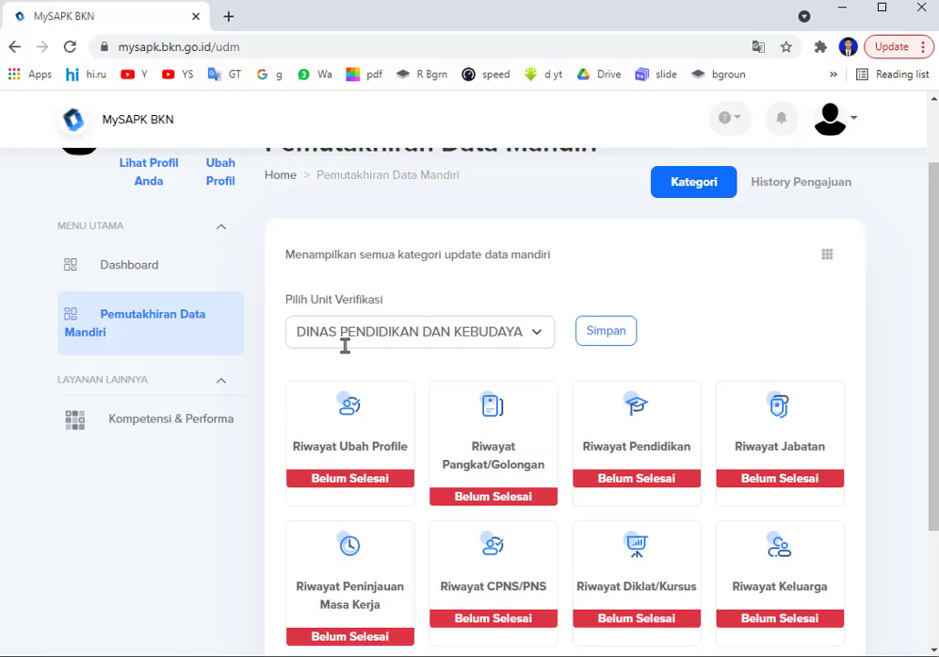
{"action": "left_click", "coordinate": [416, 339]}
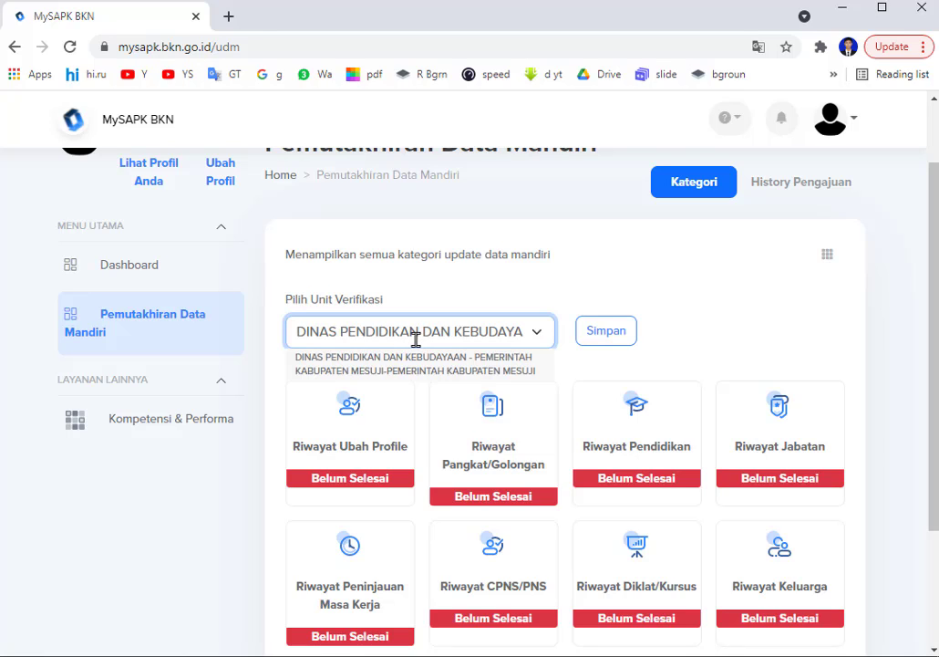
{"action": "key", "text": "ctrl+a"}
{"action": "key", "text": "BackSpace"}
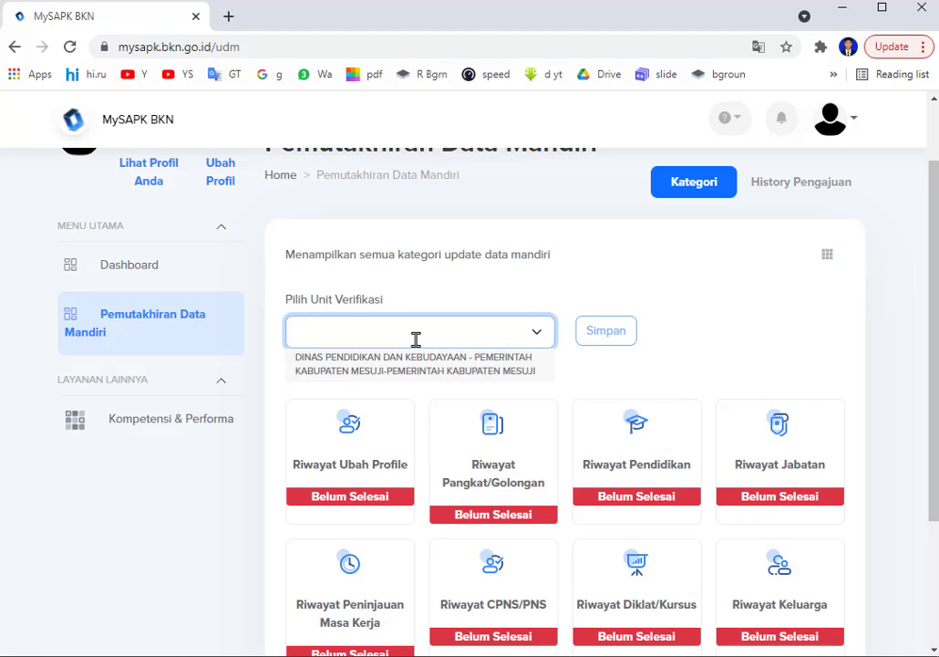
{"action": "type", "text": "dinsa"}
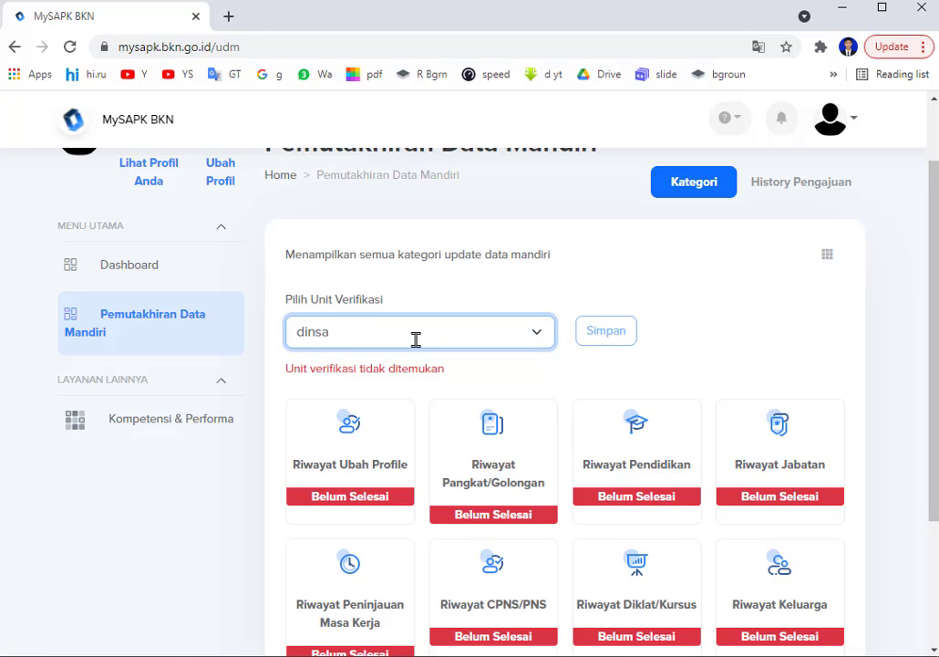
{"action": "key", "text": "BackSpace"}
{"action": "key", "text": "BackSpace"}
{"action": "type", "text": "as"}
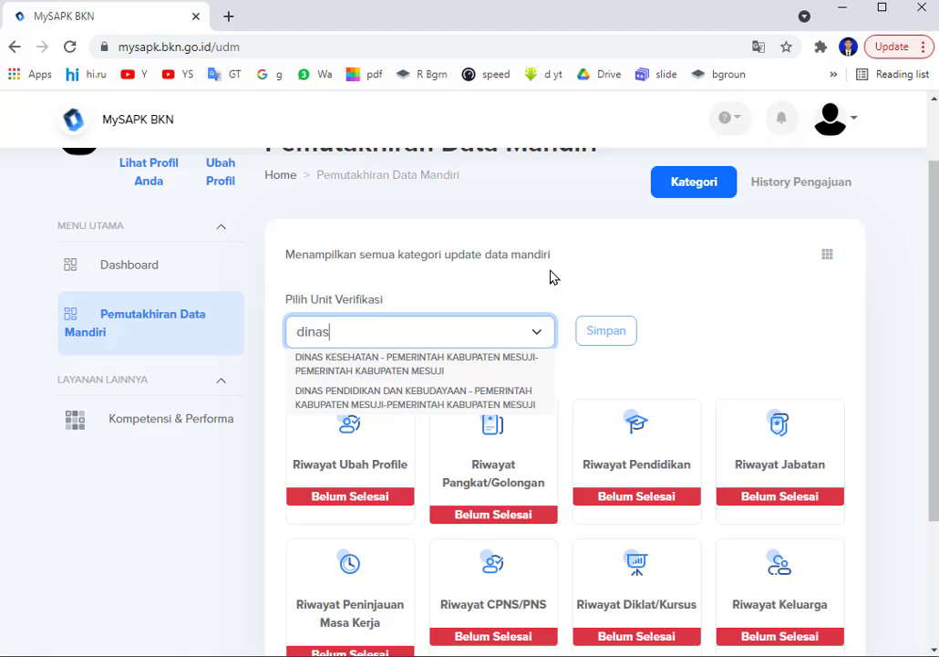
{"action": "type", "text": " pendidik"}
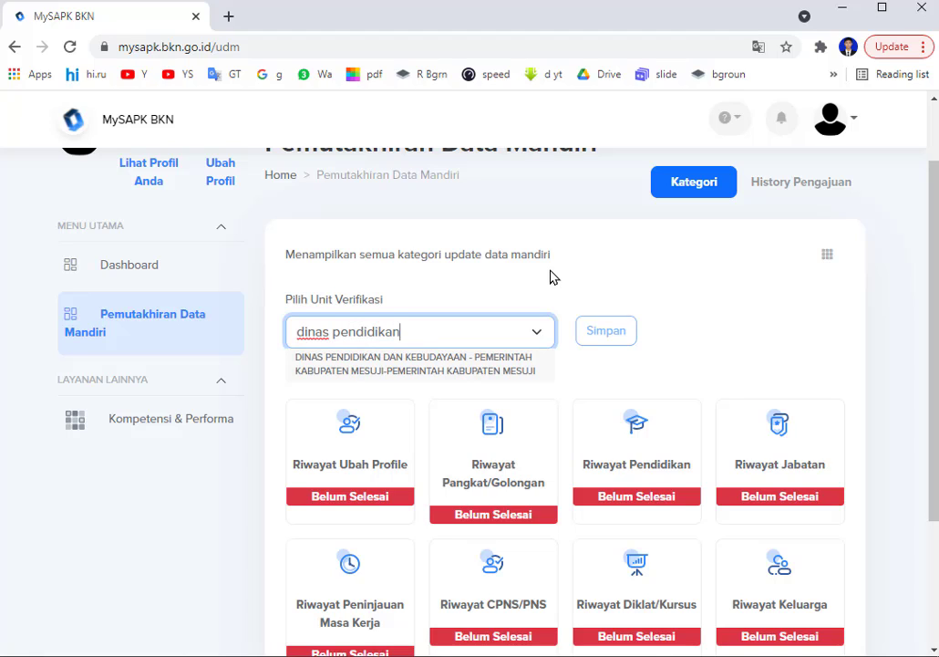
{"action": "type", "text": "an"}
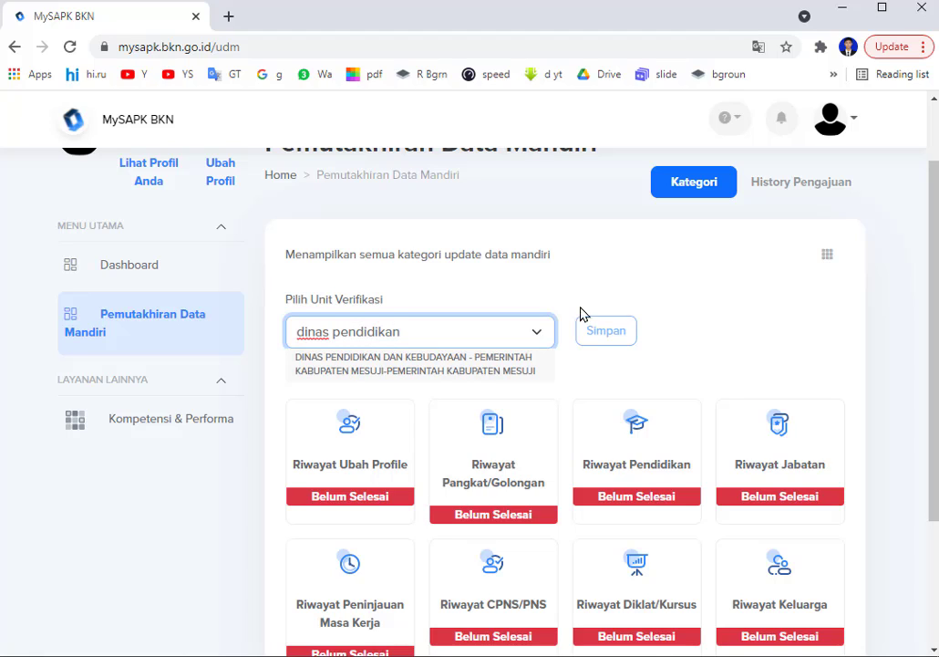
{"action": "left_click", "coordinate": [401, 379]}
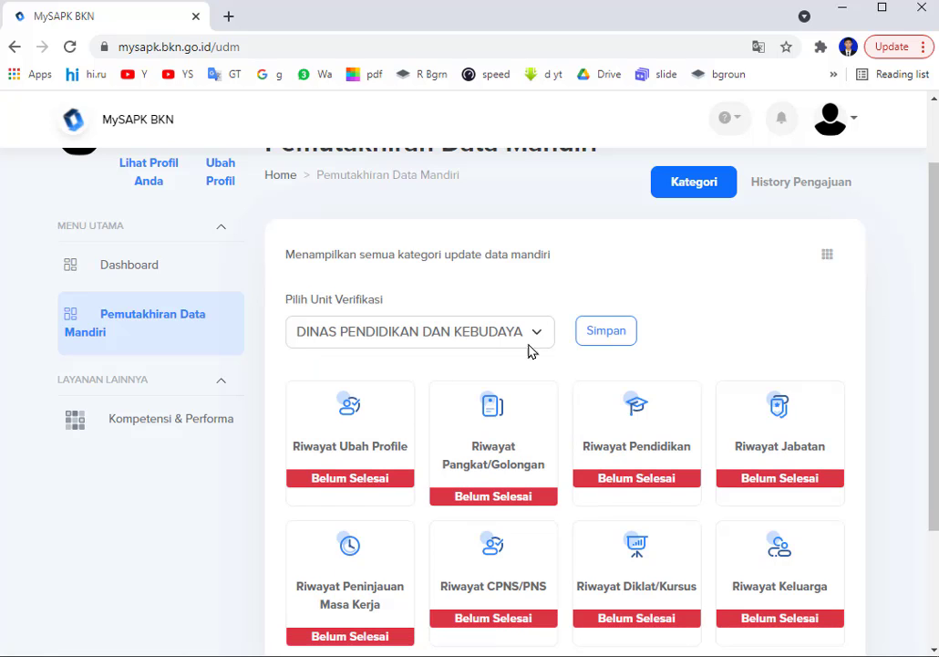
{"action": "left_click", "coordinate": [593, 332]}
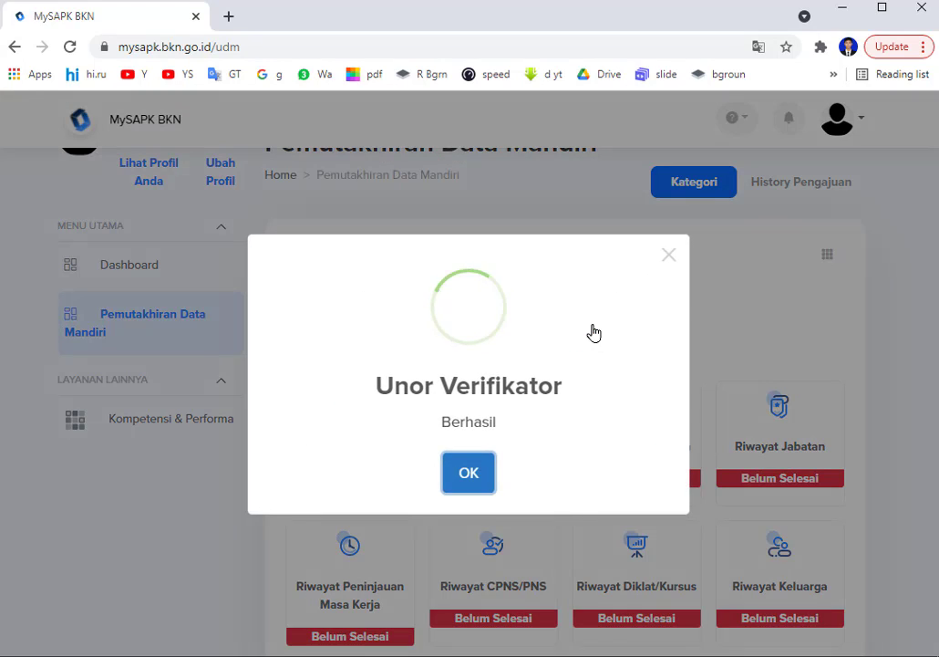
{"action": "left_click", "coordinate": [471, 474]}
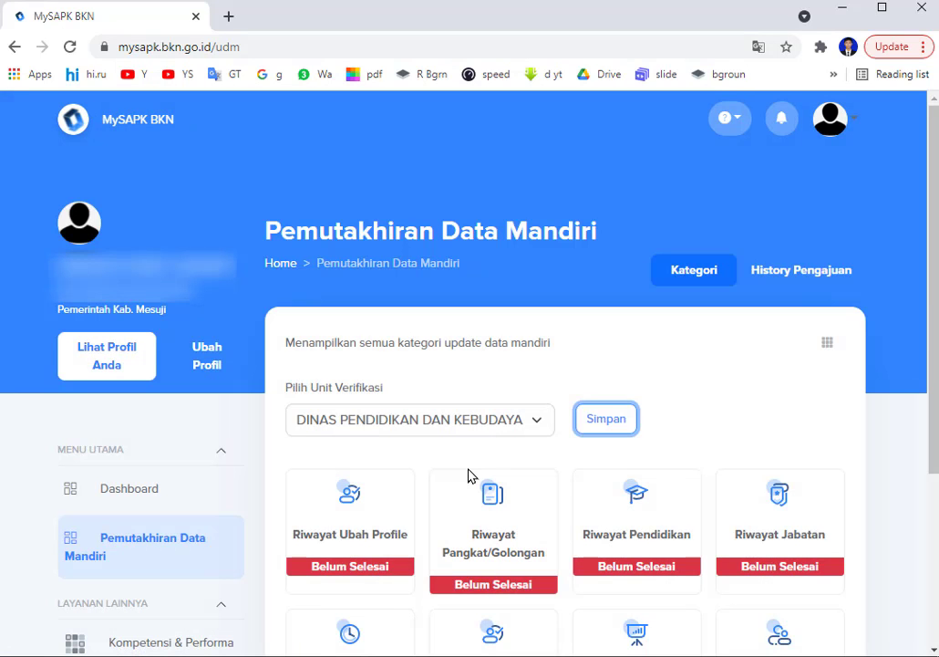
Open the Riwayat Ubah Profile category to reach the Edit Profile page.
{"action": "scroll", "coordinate": [471, 474], "scroll_direction": "down", "scroll_amount": 1}
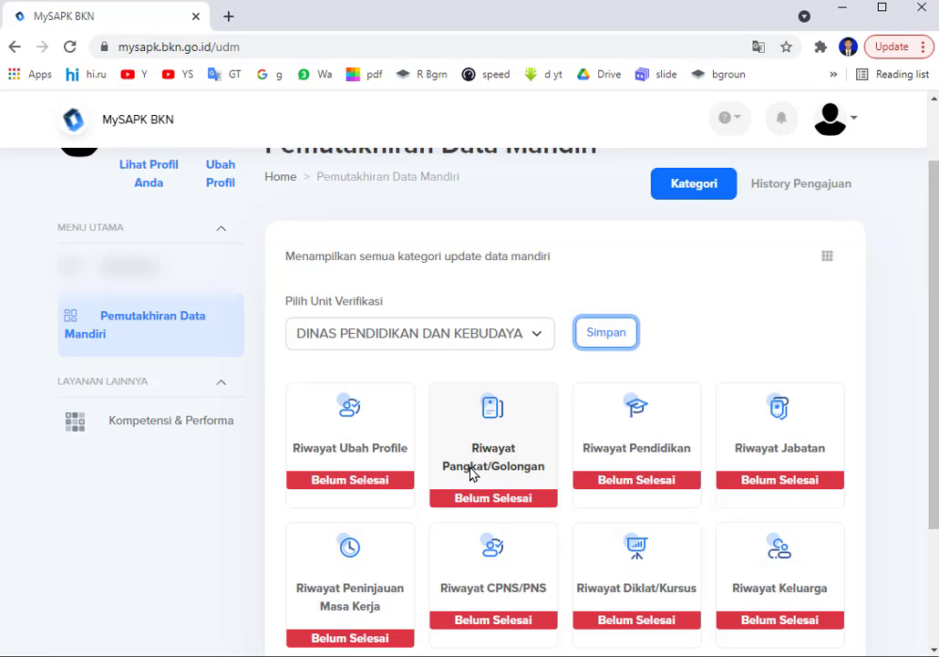
{"action": "scroll", "coordinate": [472, 474], "scroll_direction": "down", "scroll_amount": 2}
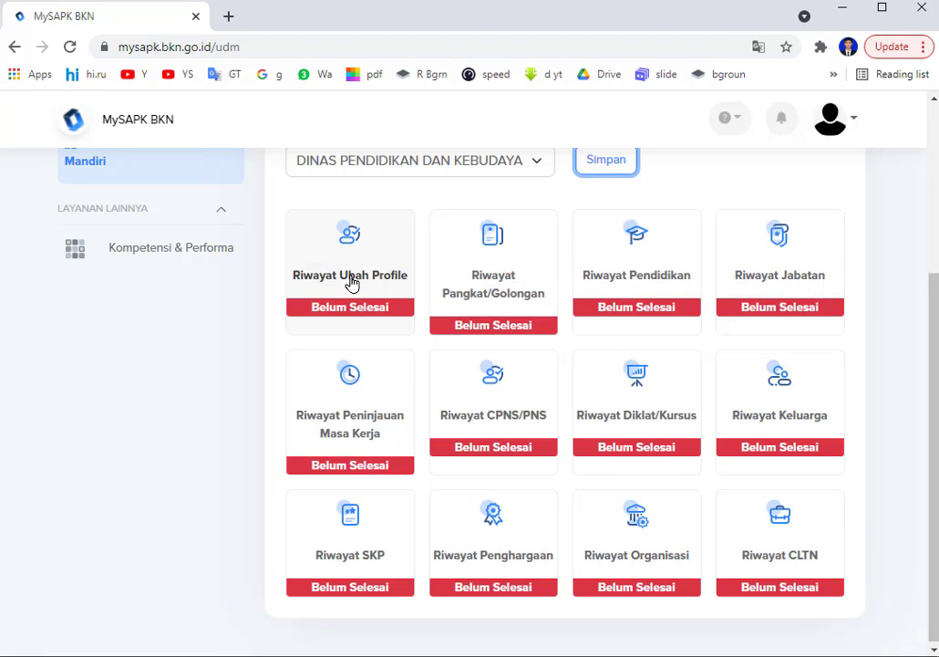
{"action": "left_click", "coordinate": [352, 284]}
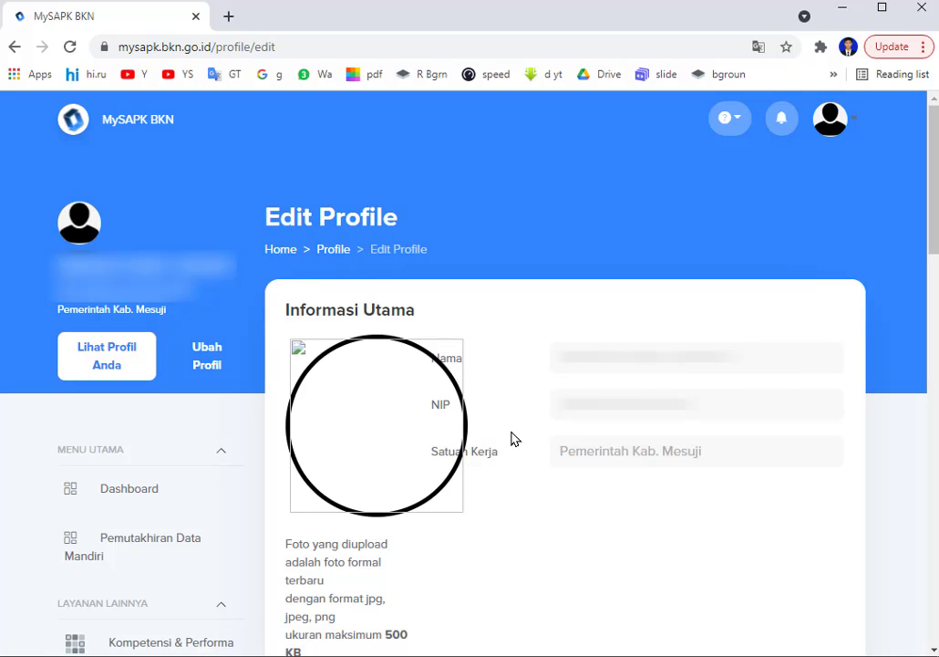
{"action": "scroll", "coordinate": [507, 383], "scroll_direction": "down", "scroll_amount": 1}
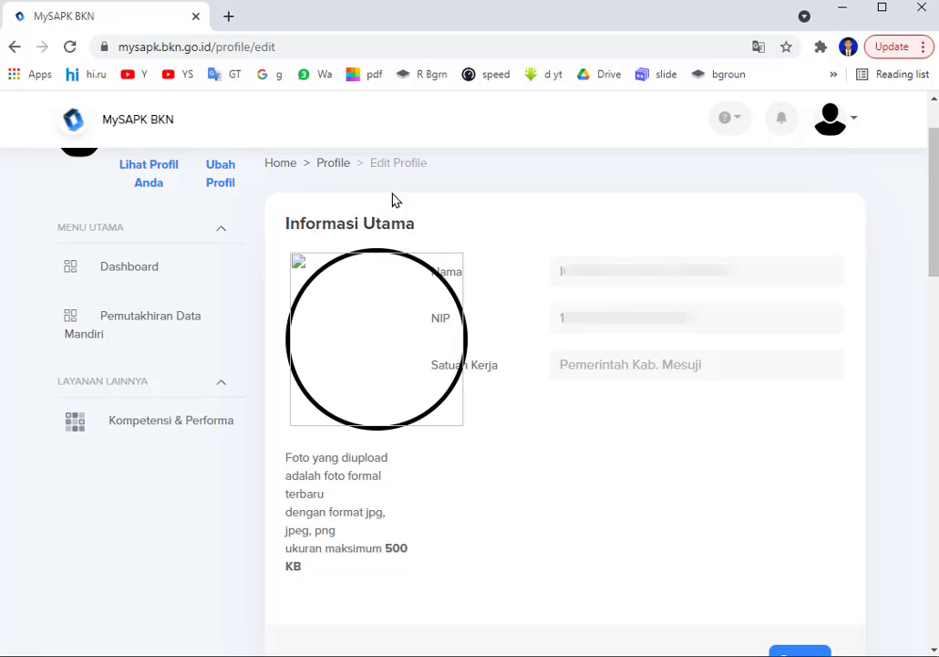
Pick FOTO PROFIL (1).jpg from the MY SAPK BKN folder on drive E: as the new photo.
{"action": "left_click", "coordinate": [368, 351]}
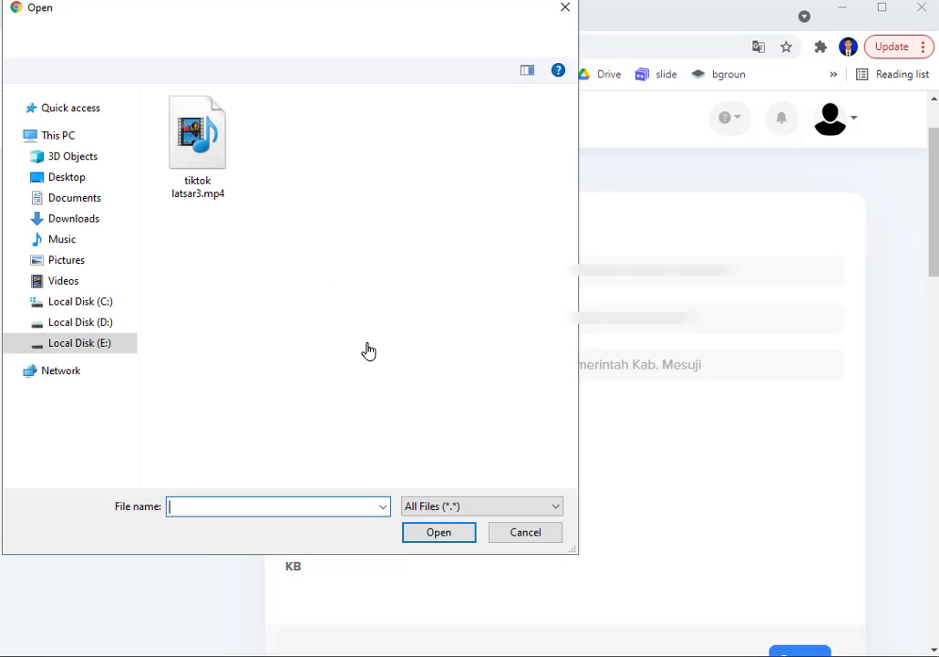
{"action": "left_click", "coordinate": [59, 342]}
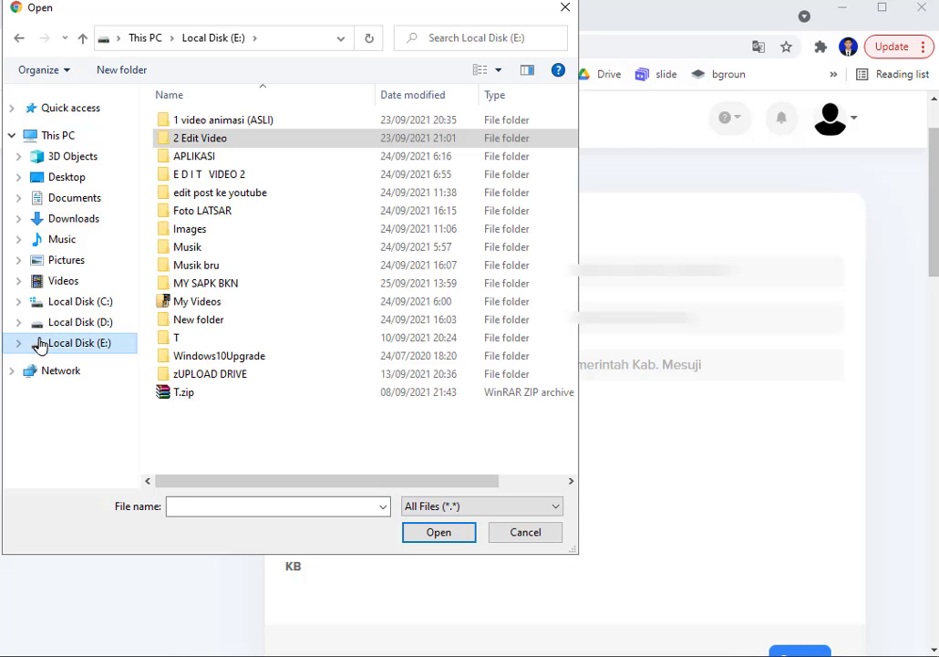
{"action": "double_click", "coordinate": [216, 285]}
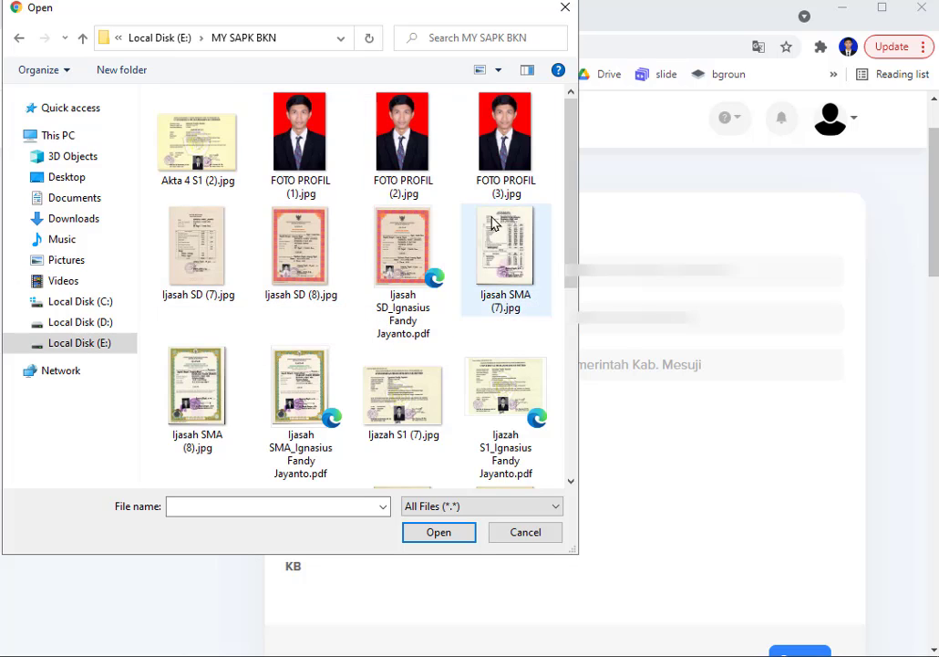
{"action": "left_click", "coordinate": [297, 143]}
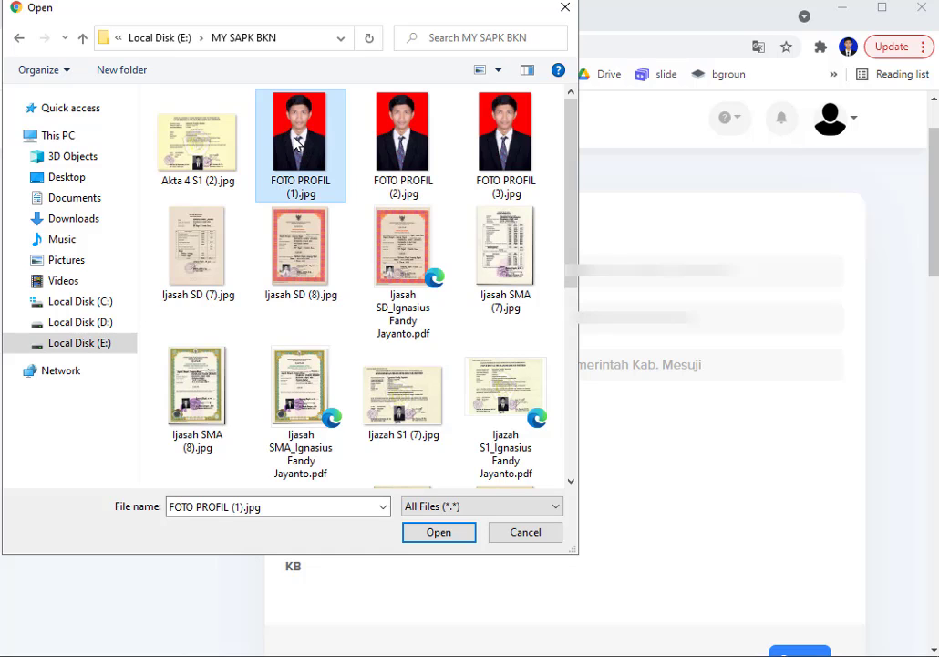
{"action": "left_click", "coordinate": [437, 532]}
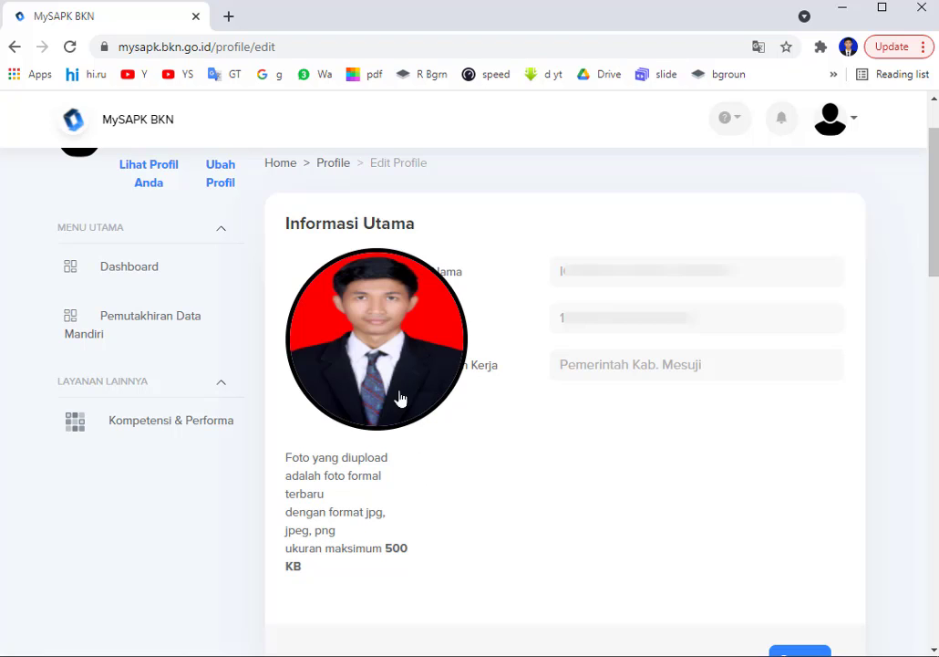
Save and confirm the new profile photo, dismissing the Update Foto Berhasil message.
{"action": "mouse_move", "coordinate": [450, 365]}
{"action": "scroll", "coordinate": [512, 472], "scroll_direction": "down", "scroll_amount": 3}
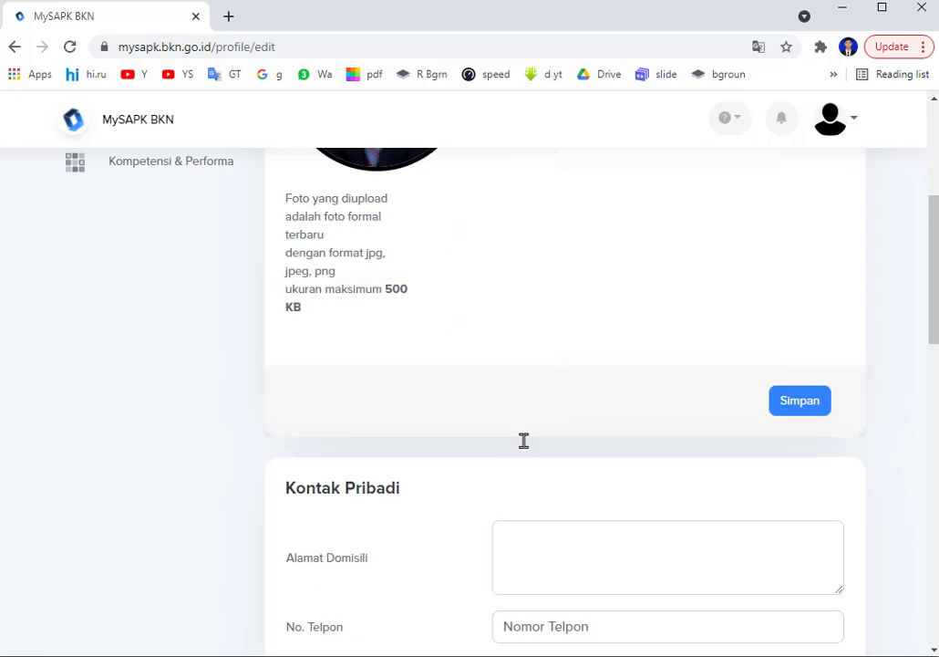
{"action": "scroll", "coordinate": [525, 440], "scroll_direction": "up", "scroll_amount": 1}
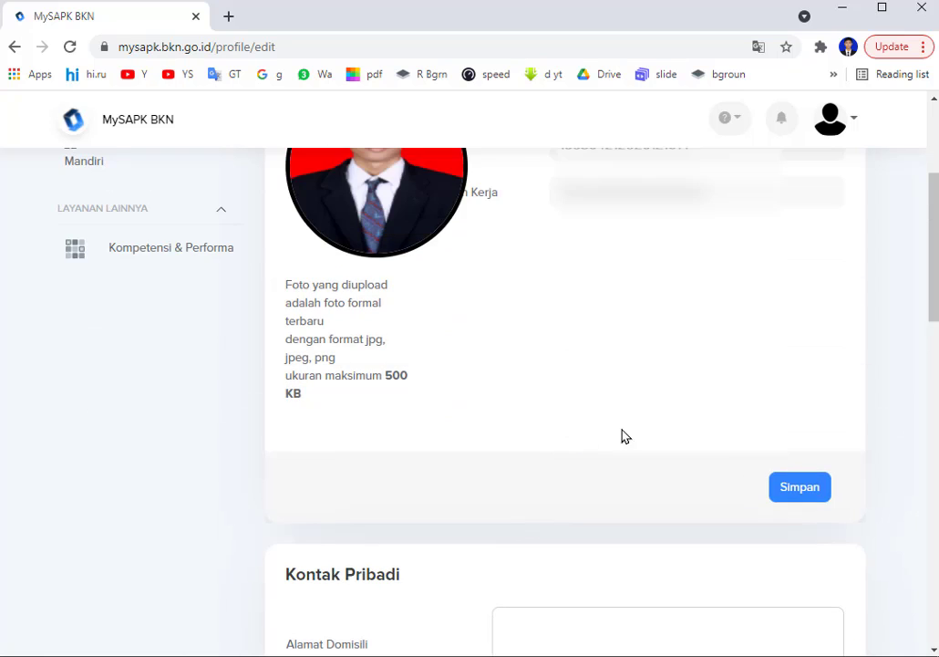
{"action": "left_click", "coordinate": [801, 486]}
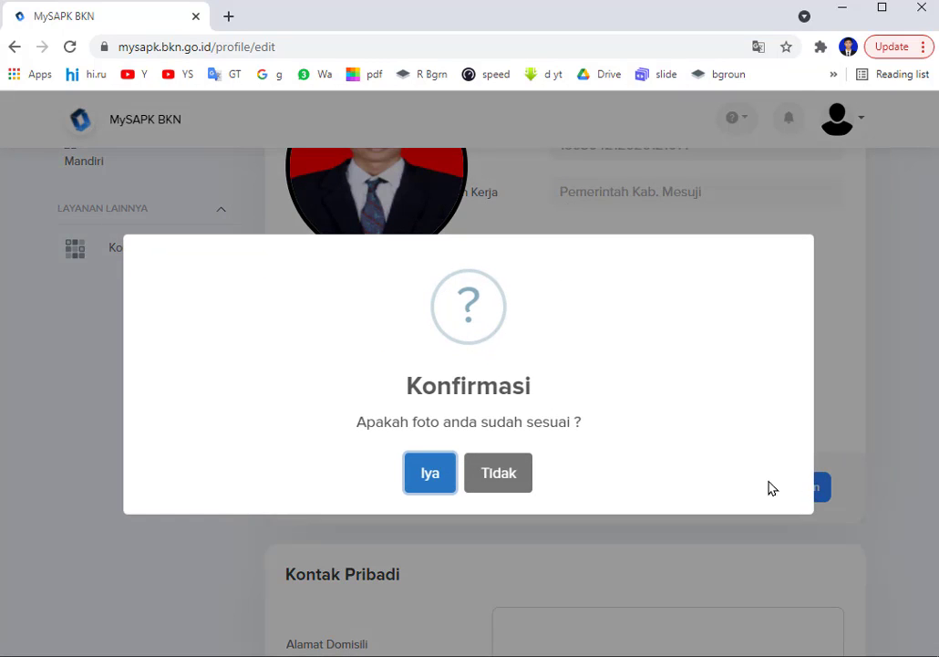
{"action": "left_click", "coordinate": [428, 475]}
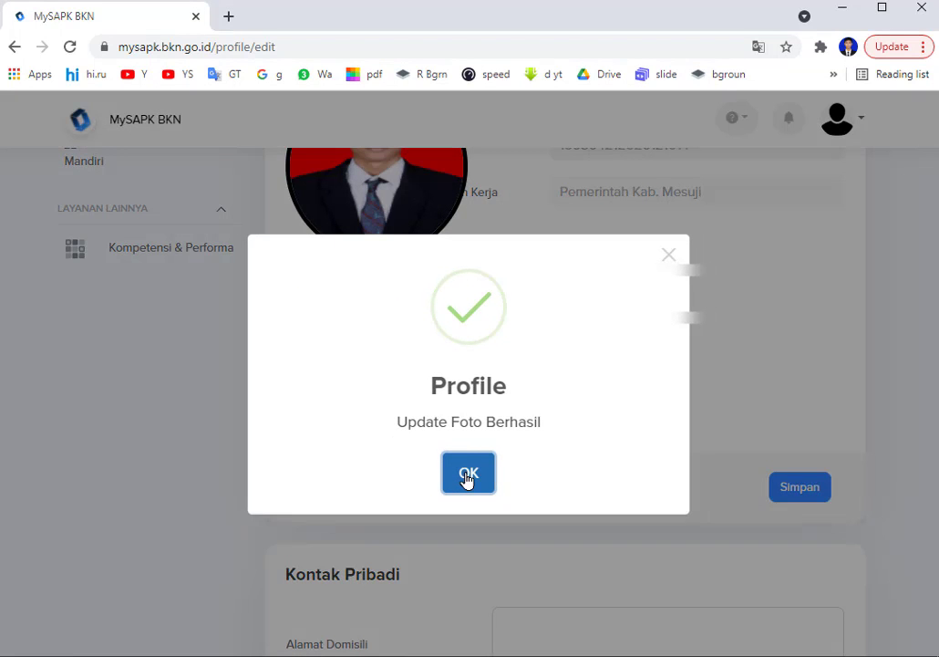
{"action": "left_click", "coordinate": [467, 473]}
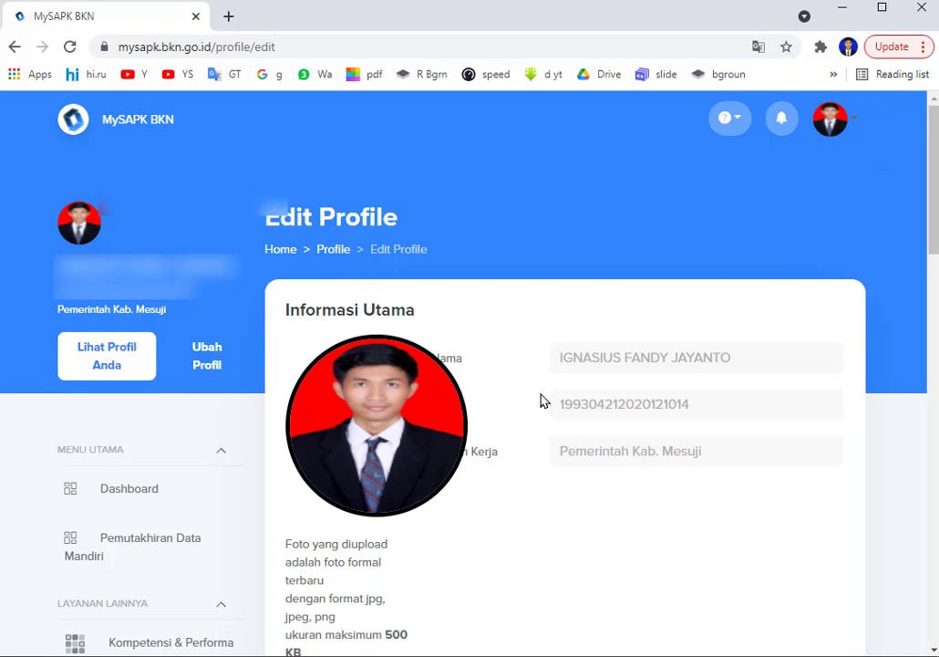
Enter the Kontak Pribadi home address, phone numbers and official e-mail, then save and confirm.
{"action": "scroll", "coordinate": [510, 488], "scroll_direction": "down", "scroll_amount": 6}
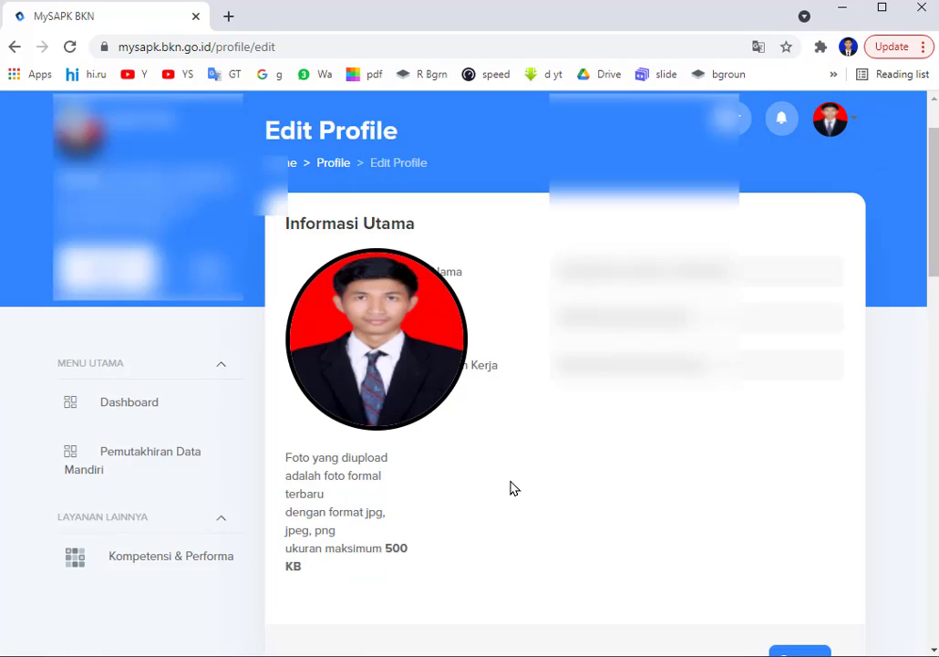
{"action": "scroll", "coordinate": [511, 482], "scroll_direction": "down", "scroll_amount": 1}
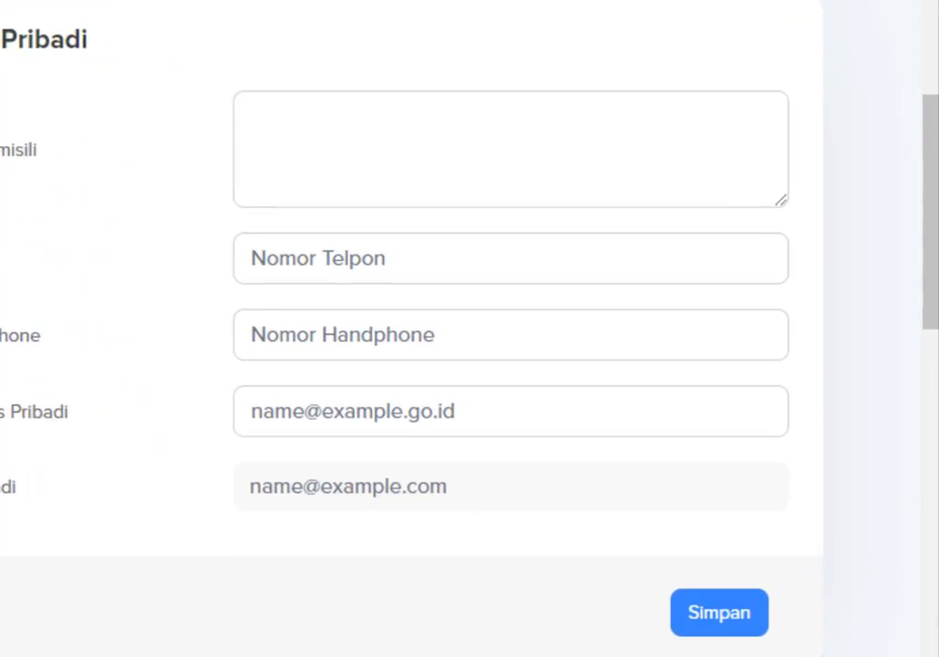
{"action": "left_click", "coordinate": [217, 103]}
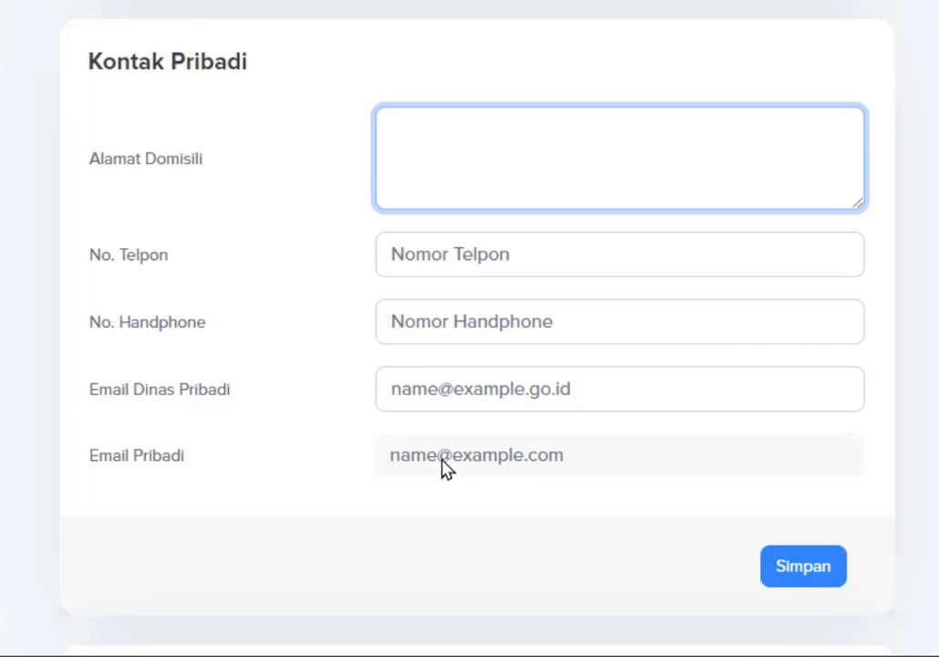
{"action": "key", "text": "BackSpace"}
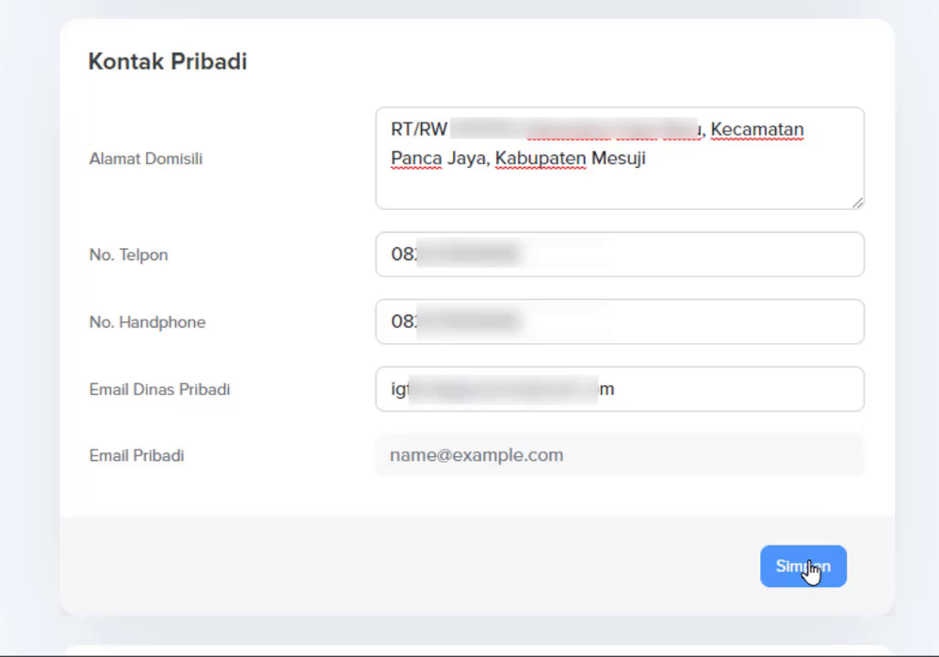
{"action": "left_click", "coordinate": [806, 567]}
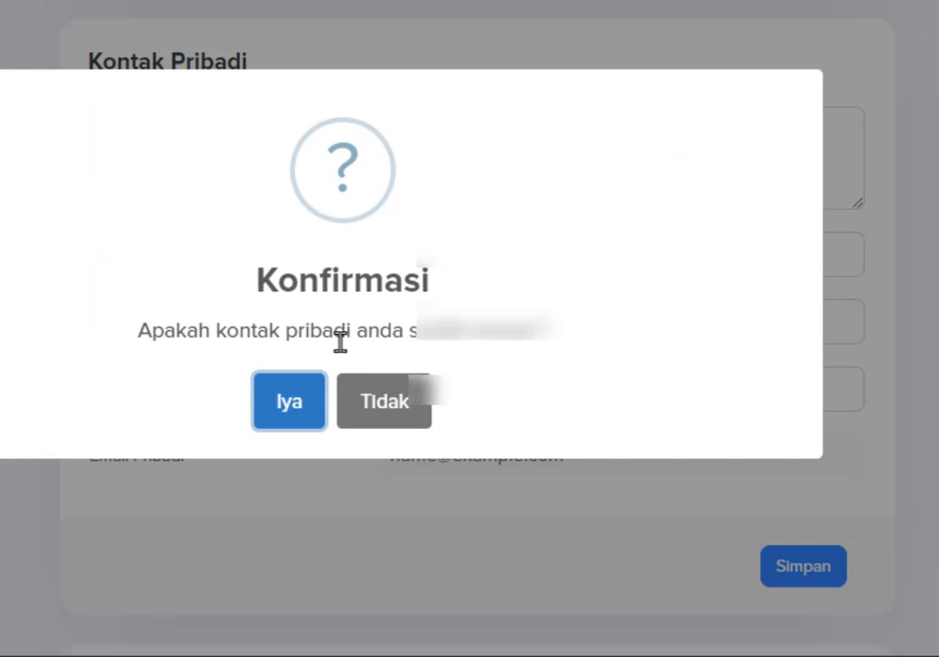
{"action": "left_click", "coordinate": [290, 415]}
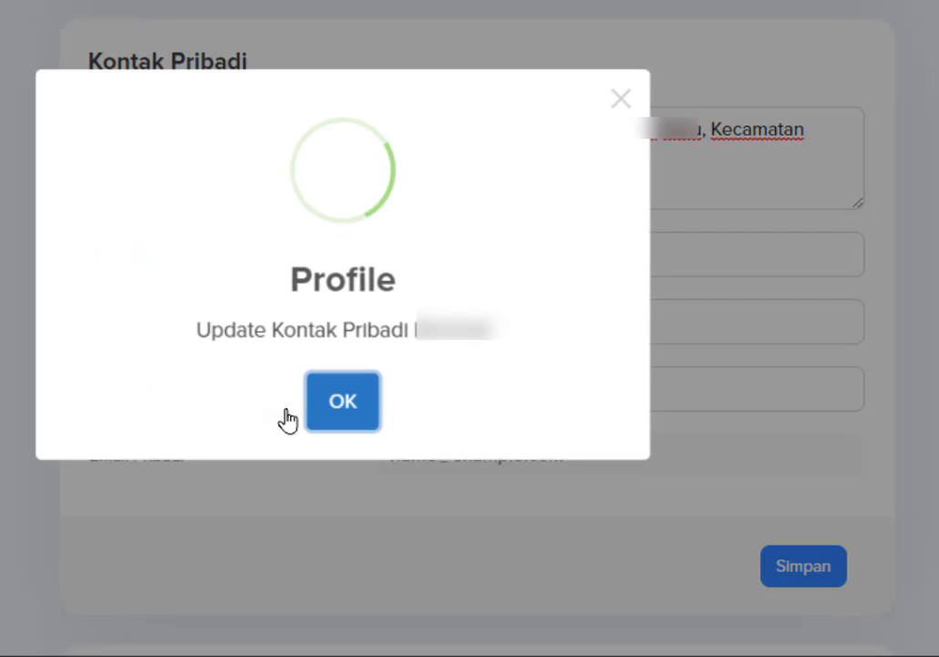
{"action": "left_click", "coordinate": [343, 404]}
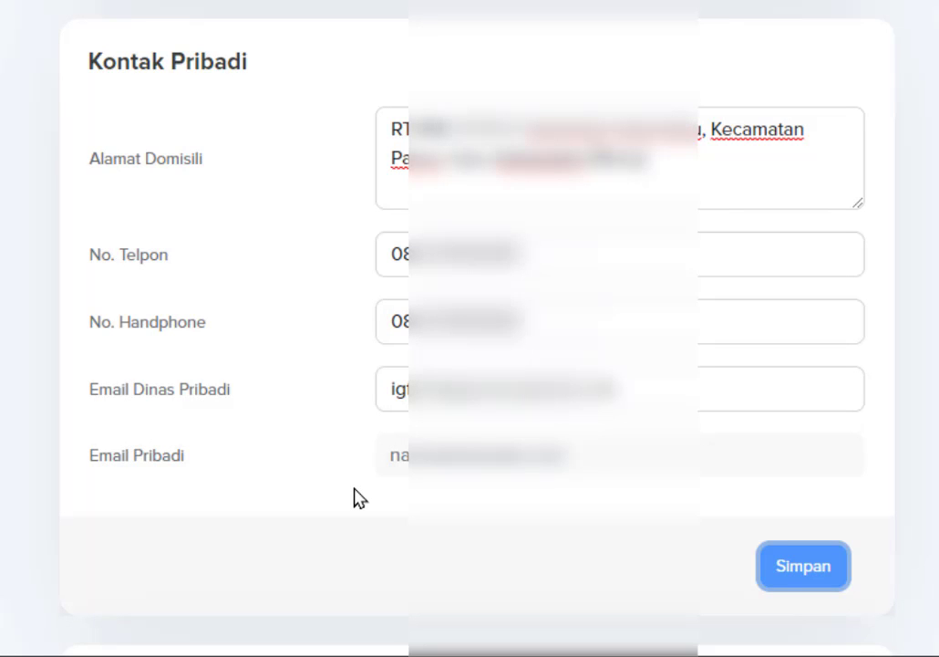
{"action": "scroll", "coordinate": [354, 497], "scroll_direction": "down", "scroll_amount": 5}
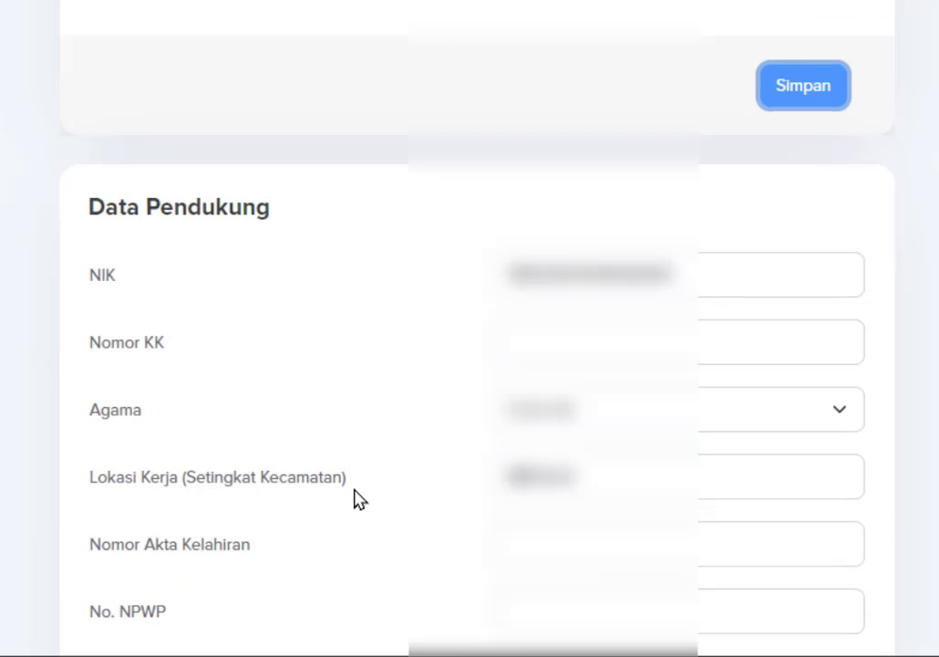
{"action": "scroll", "coordinate": [352, 497], "scroll_direction": "down", "scroll_amount": 1}
{"action": "scroll", "coordinate": [387, 508], "scroll_direction": "down", "scroll_amount": 1}
{"action": "scroll", "coordinate": [402, 512], "scroll_direction": "up", "scroll_amount": 1}
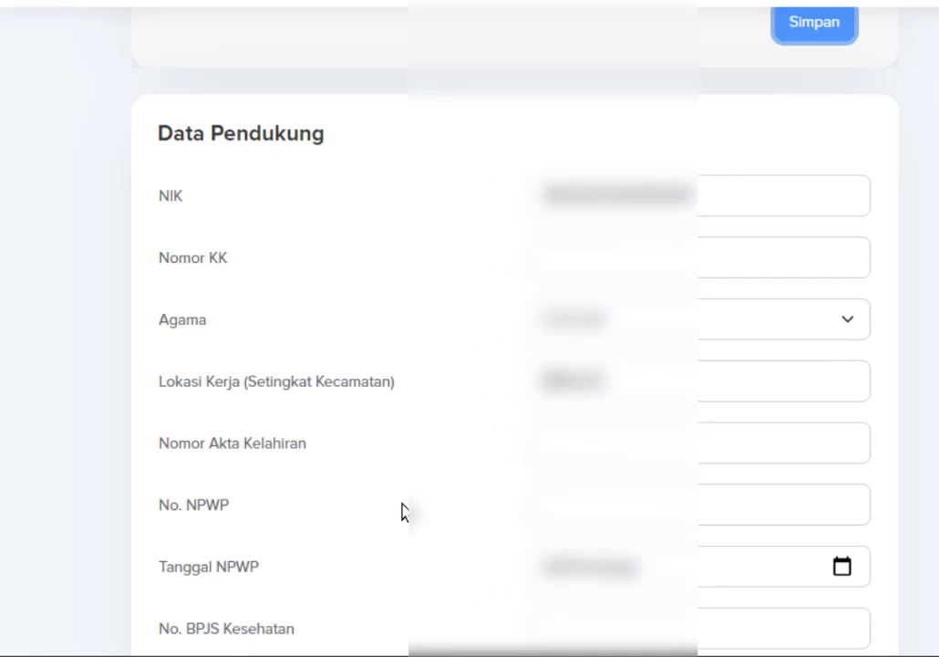
{"action": "scroll", "coordinate": [402, 509], "scroll_direction": "down", "scroll_amount": 1}
{"action": "scroll", "coordinate": [912, 315], "scroll_direction": "up", "scroll_amount": 1}
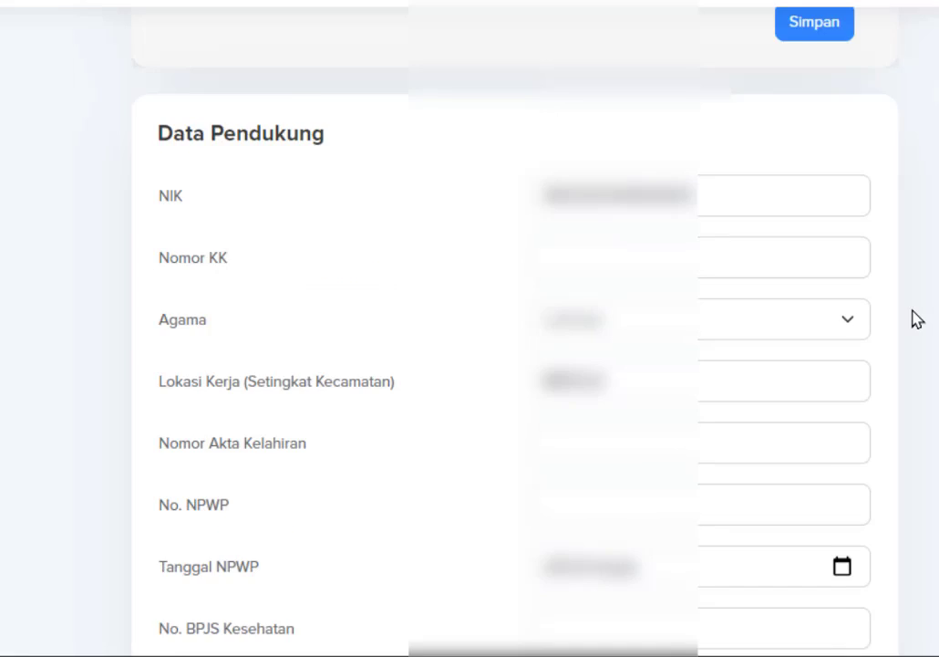
{"action": "scroll", "coordinate": [912, 315], "scroll_direction": "down", "scroll_amount": 1}
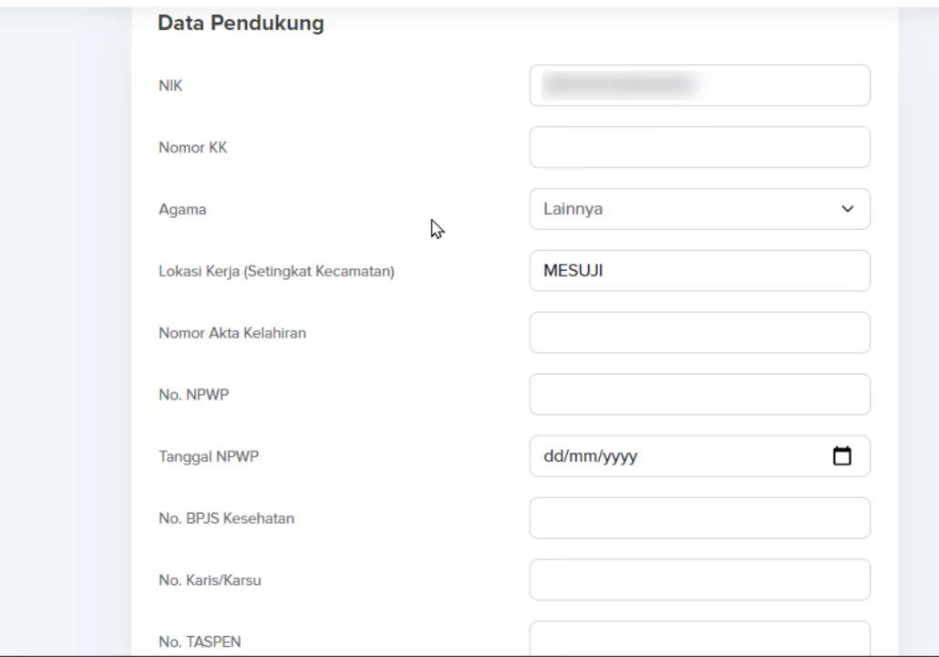
{"action": "left_click", "coordinate": [839, 213]}
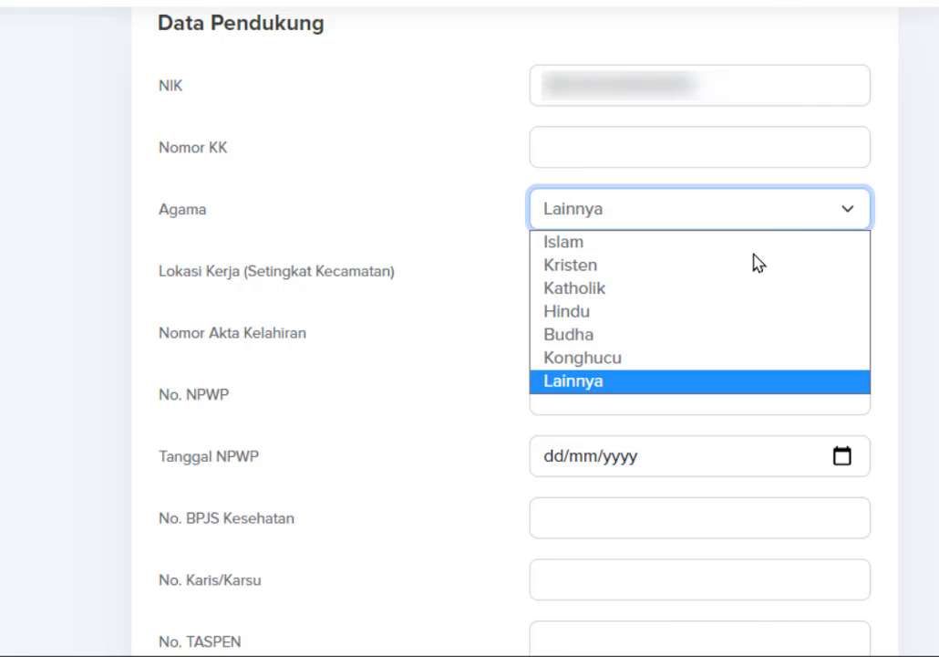
{"action": "left_click", "coordinate": [430, 331]}
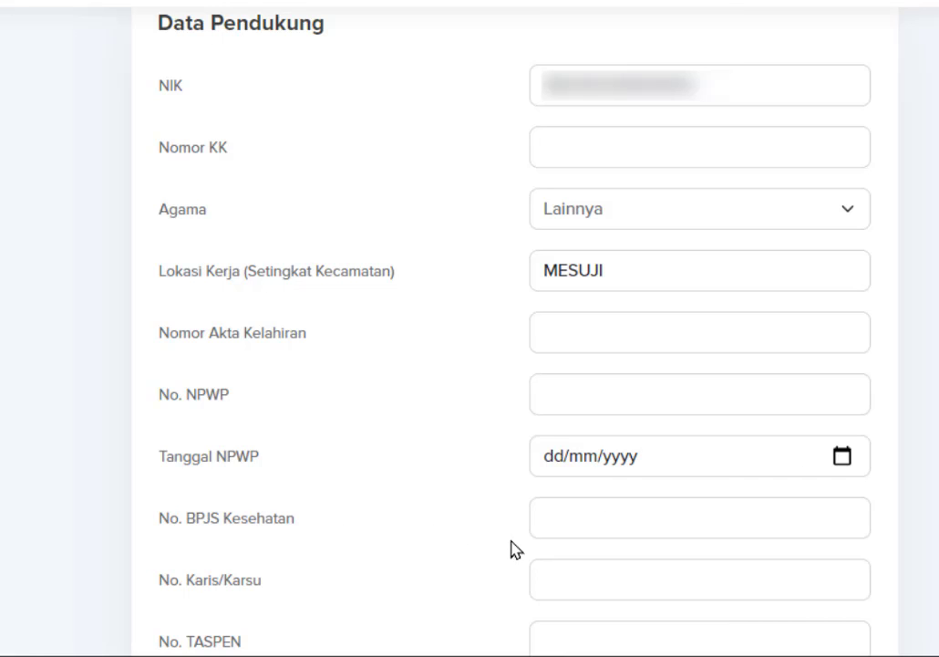
Enter '-' in both the No. Karis/Karsu and No. TAPERA fields.
{"action": "scroll", "coordinate": [563, 549], "scroll_direction": "down", "scroll_amount": 1}
{"action": "scroll", "coordinate": [563, 549], "scroll_direction": "down", "scroll_amount": 1}
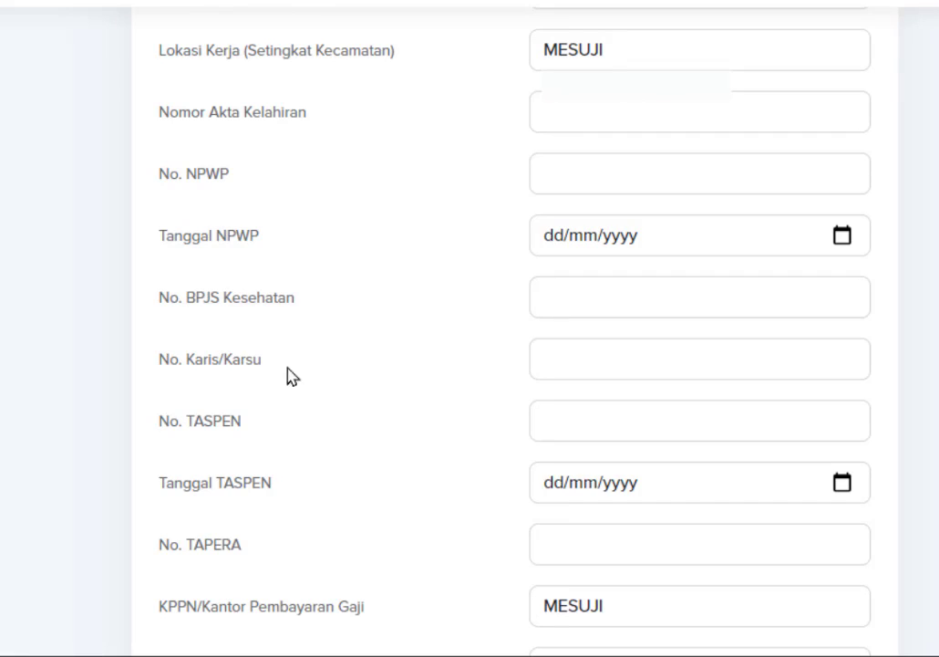
{"action": "left_click", "coordinate": [649, 364]}
{"action": "type", "text": "-"}
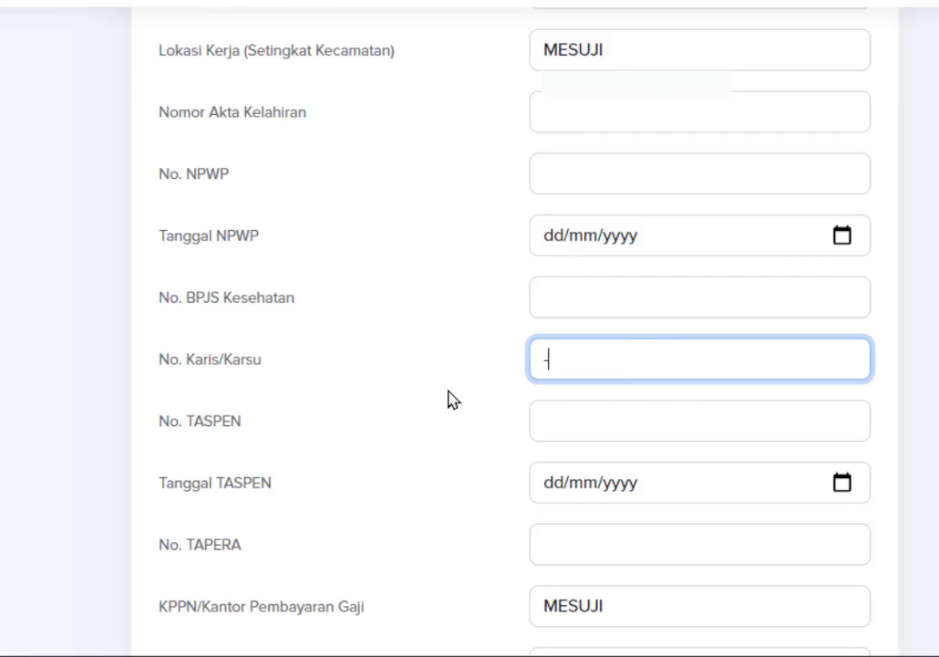
{"action": "left_click", "coordinate": [441, 415]}
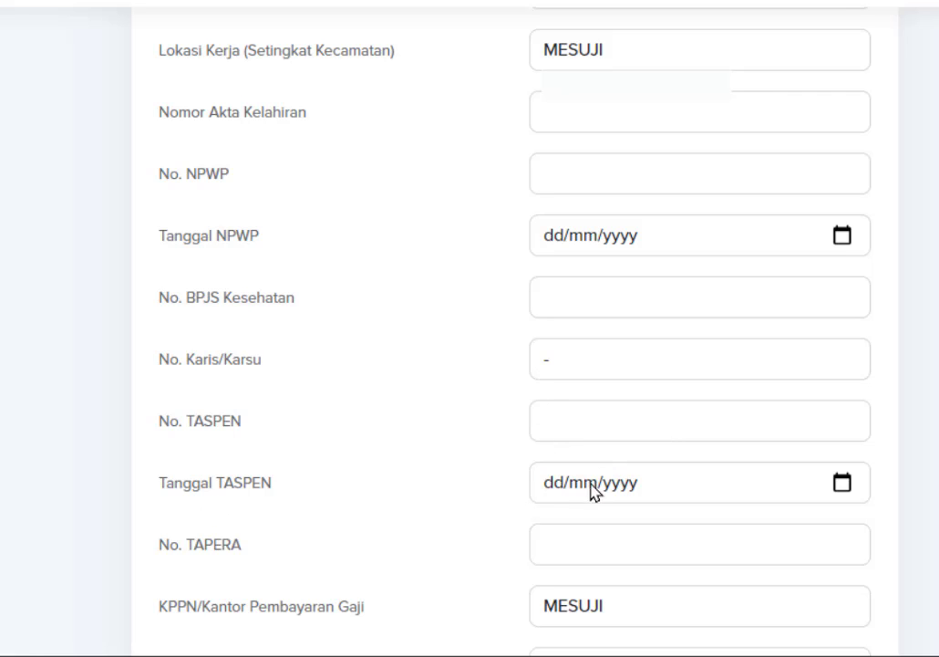
{"action": "scroll", "coordinate": [483, 529], "scroll_direction": "down", "scroll_amount": 1}
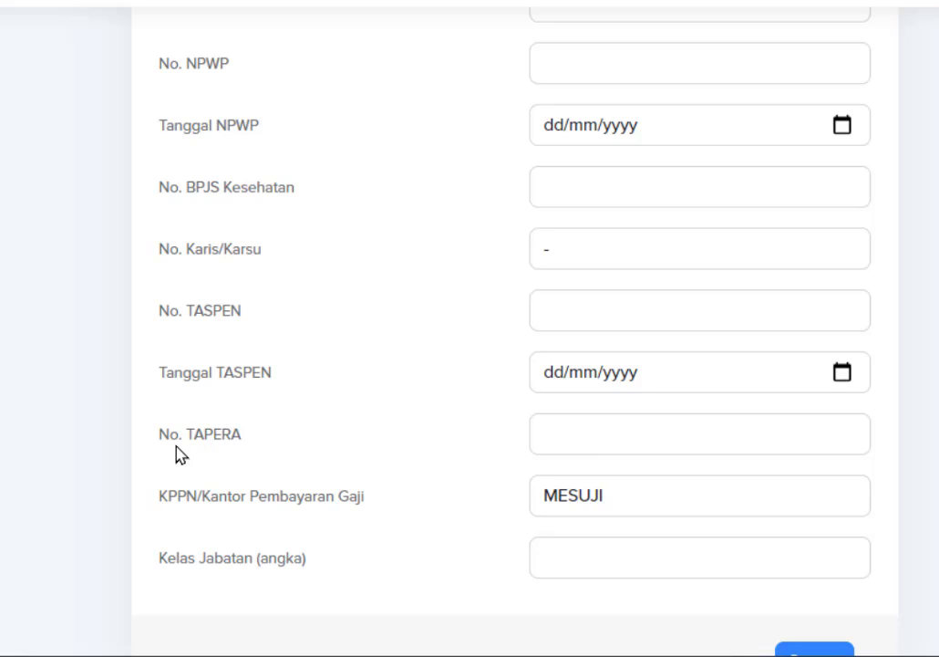
{"action": "left_click", "coordinate": [587, 434]}
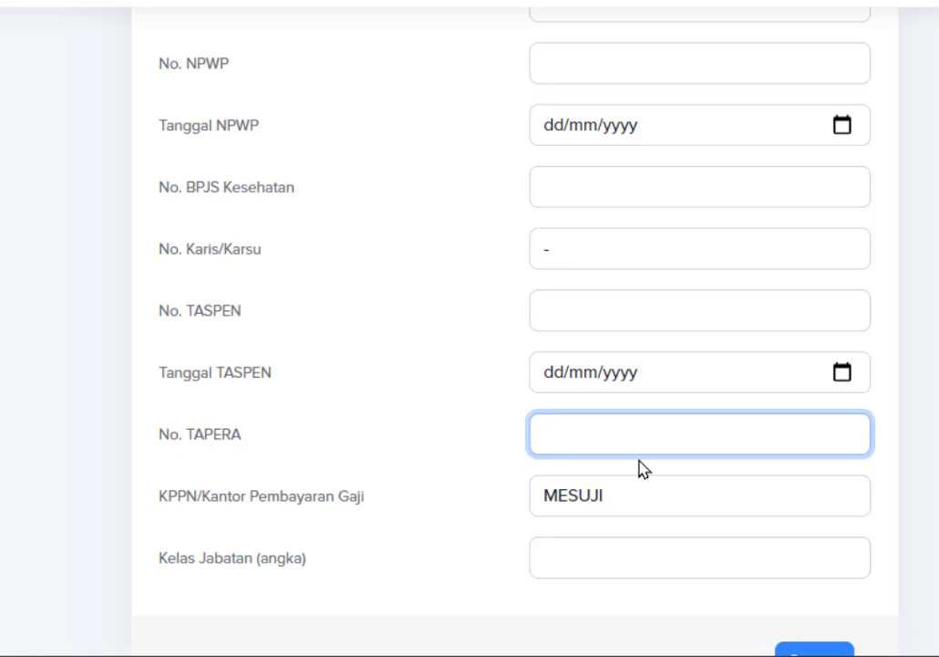
{"action": "type", "text": "-"}
{"action": "left_click", "coordinate": [404, 524]}
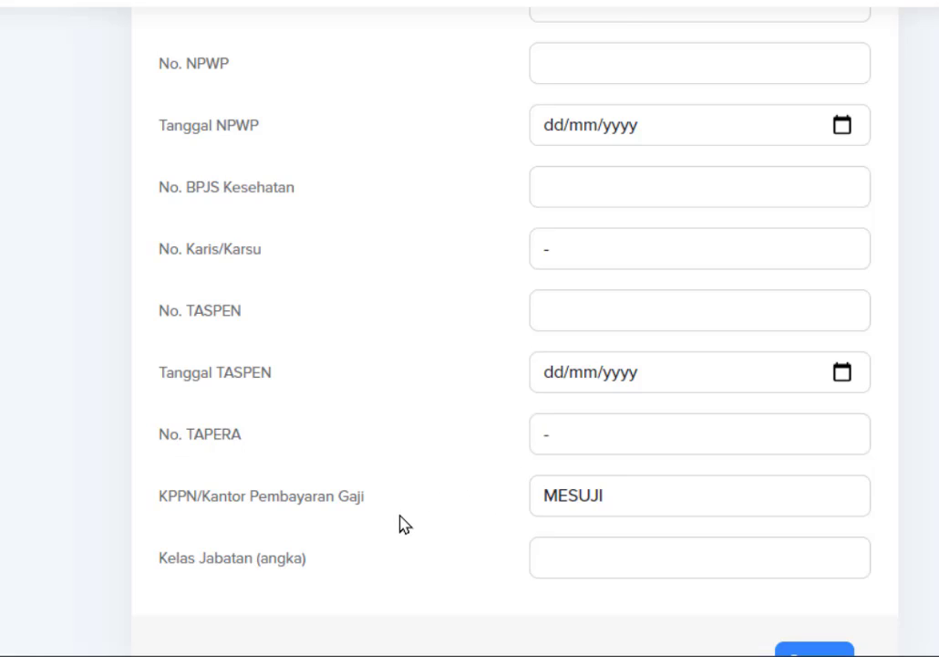
{"action": "scroll", "coordinate": [273, 474], "scroll_direction": "down", "scroll_amount": 1}
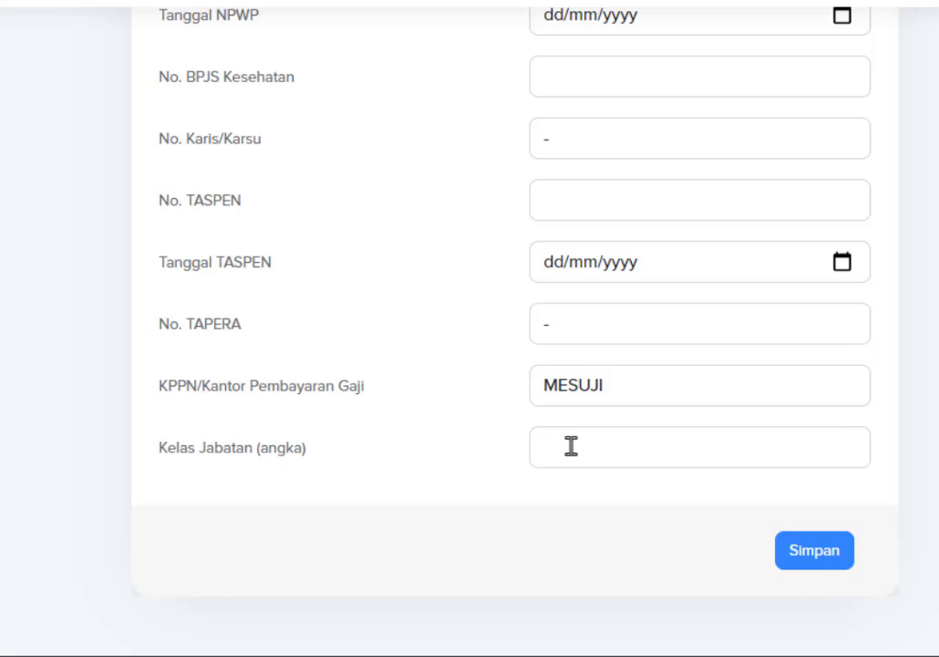
{"action": "scroll", "coordinate": [578, 440], "scroll_direction": "up", "scroll_amount": 2}
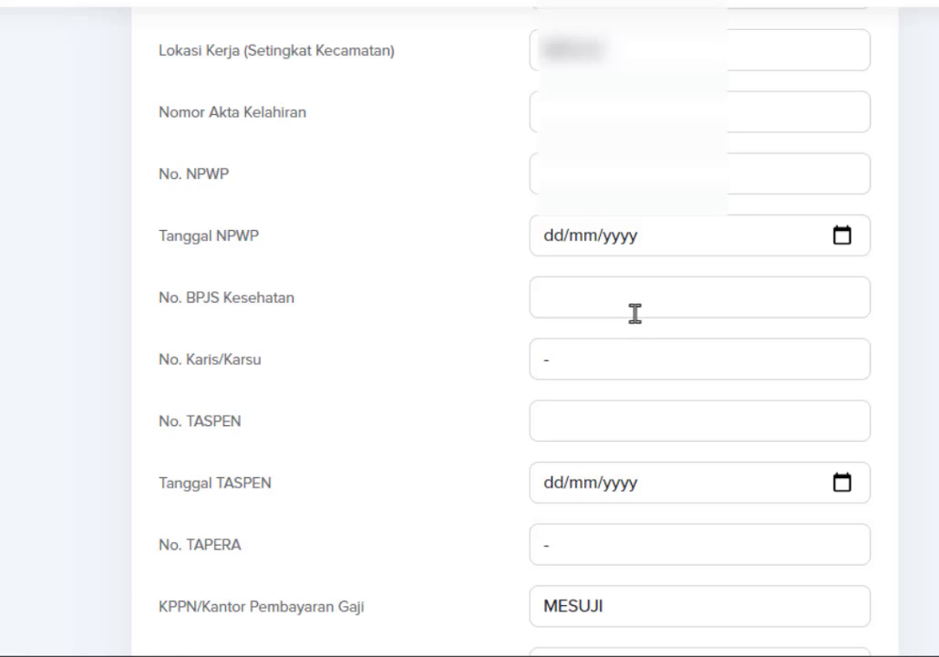
Paste the family card number into Nomor KK and choose the religion under Agama.
{"action": "scroll", "coordinate": [629, 324], "scroll_direction": "up", "scroll_amount": 3}
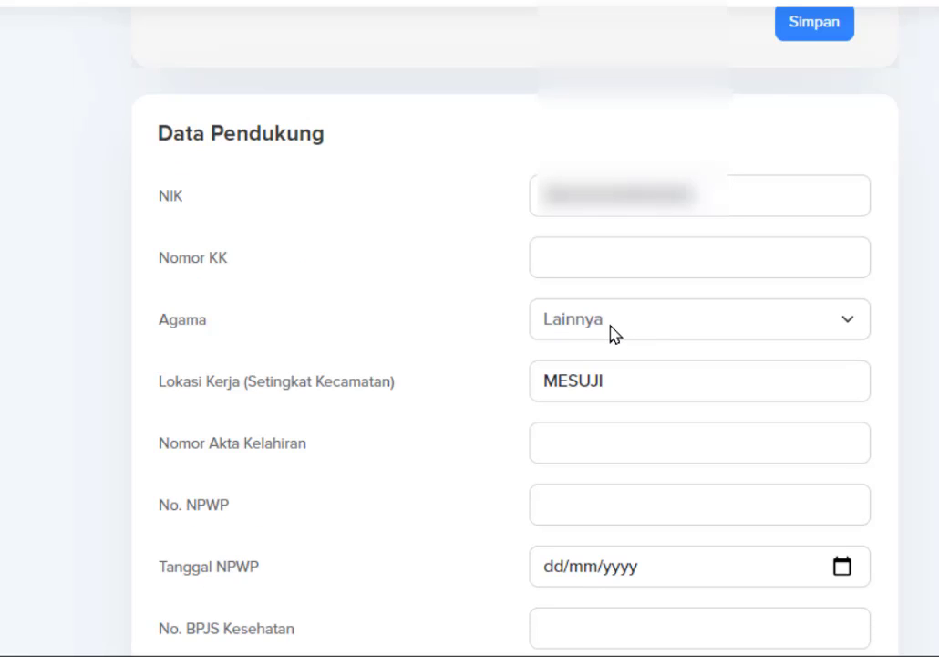
{"action": "scroll", "coordinate": [609, 336], "scroll_direction": "down", "scroll_amount": 1}
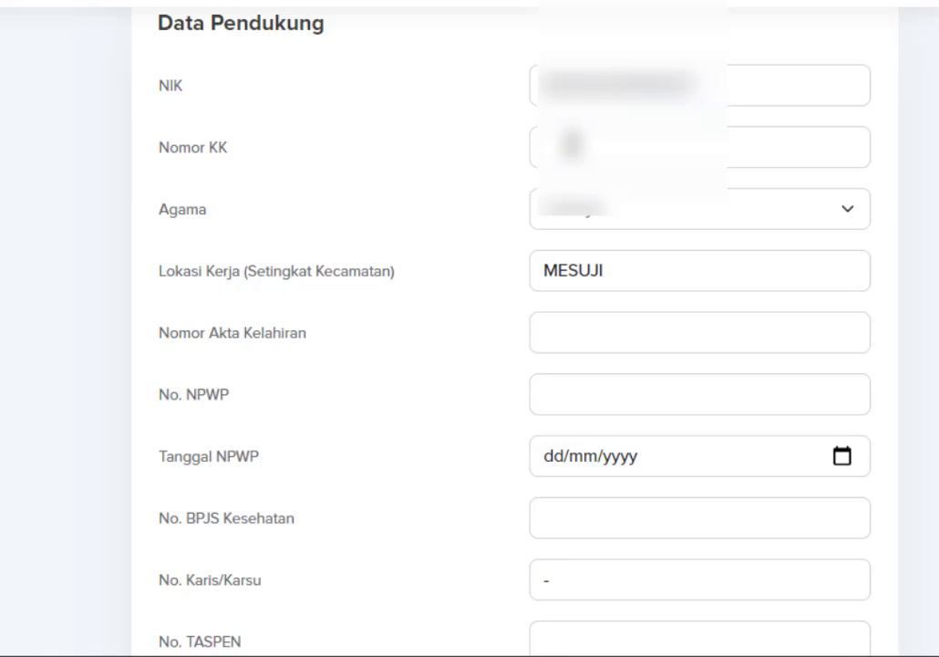
{"action": "left_click", "coordinate": [183, 148]}
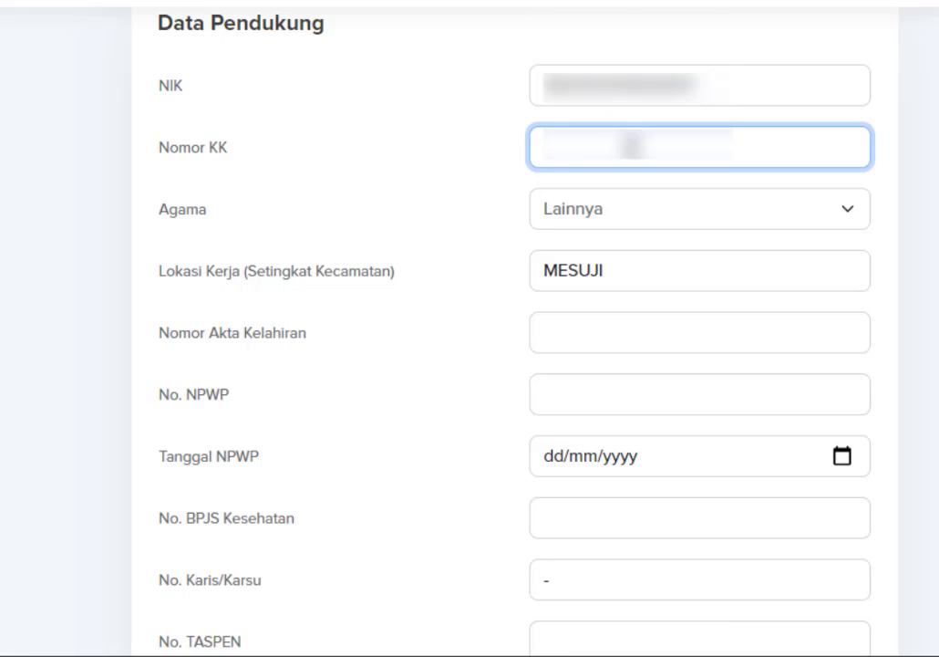
{"action": "key", "text": "ctrl+v"}
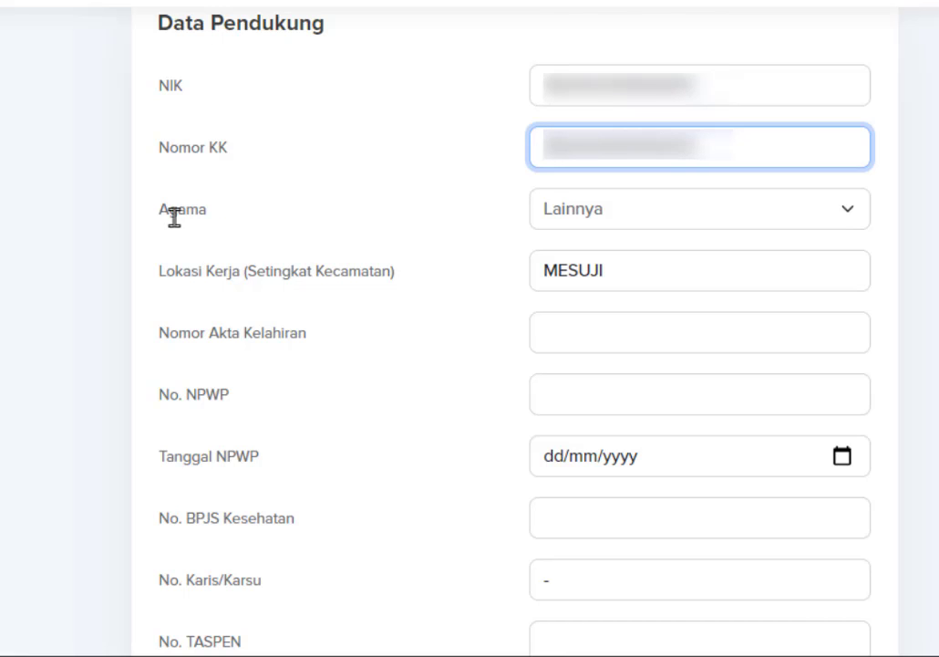
{"action": "left_click", "coordinate": [556, 218]}
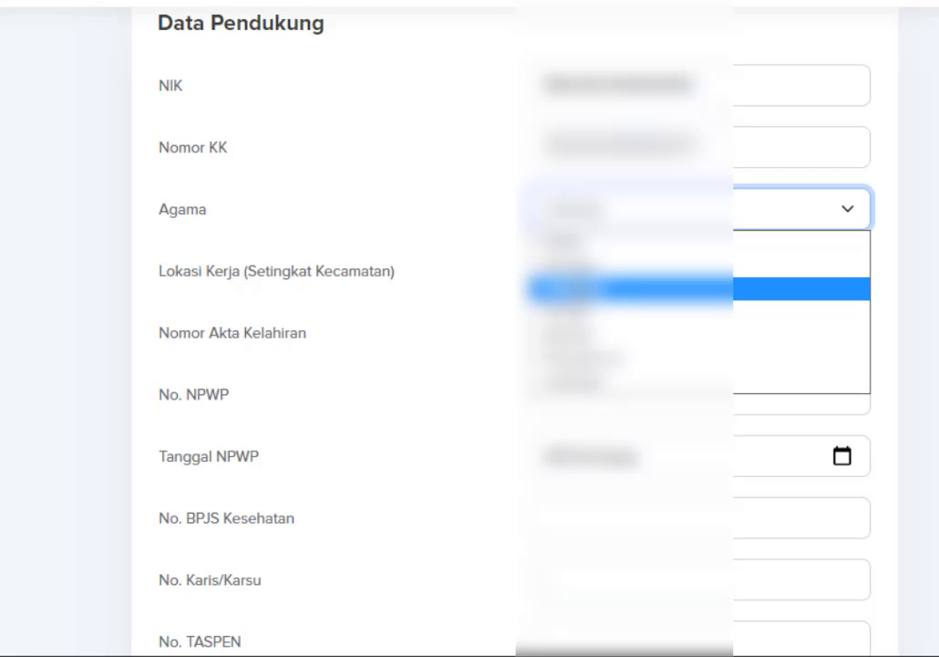
{"action": "left_click", "coordinate": [584, 288]}
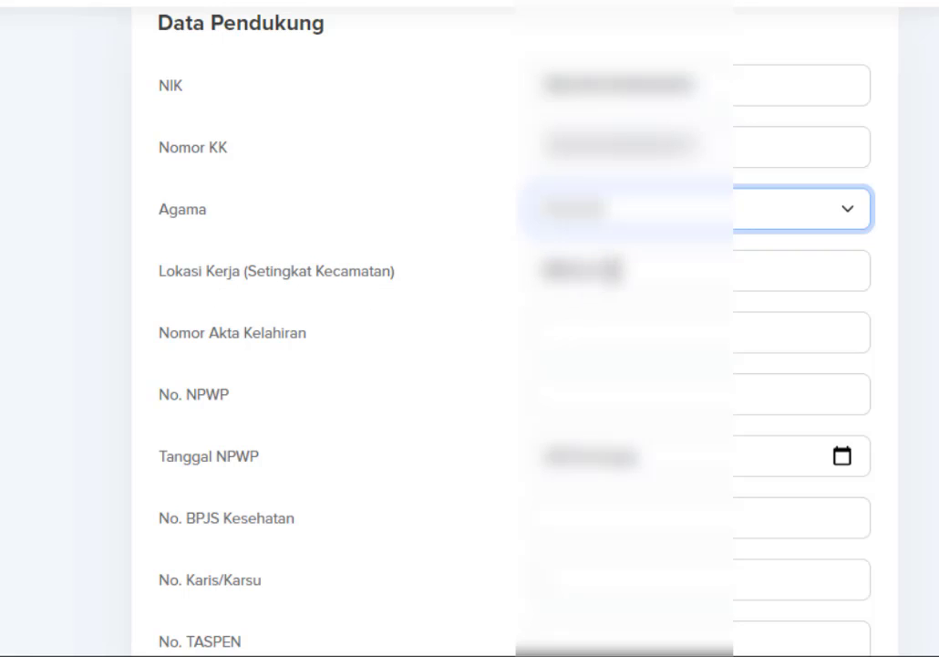
Set Lokasi Kerja to PANCA JAYA - MESUJI by searching 'PANCA J'.
{"action": "key", "text": "Tab"}
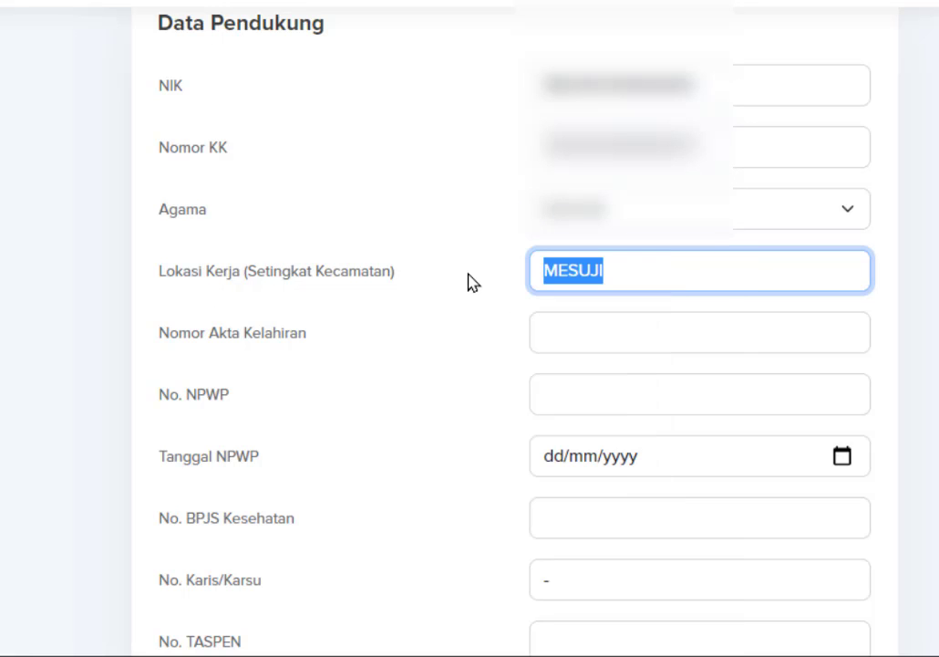
{"action": "type", "text": "PANCA JA"}
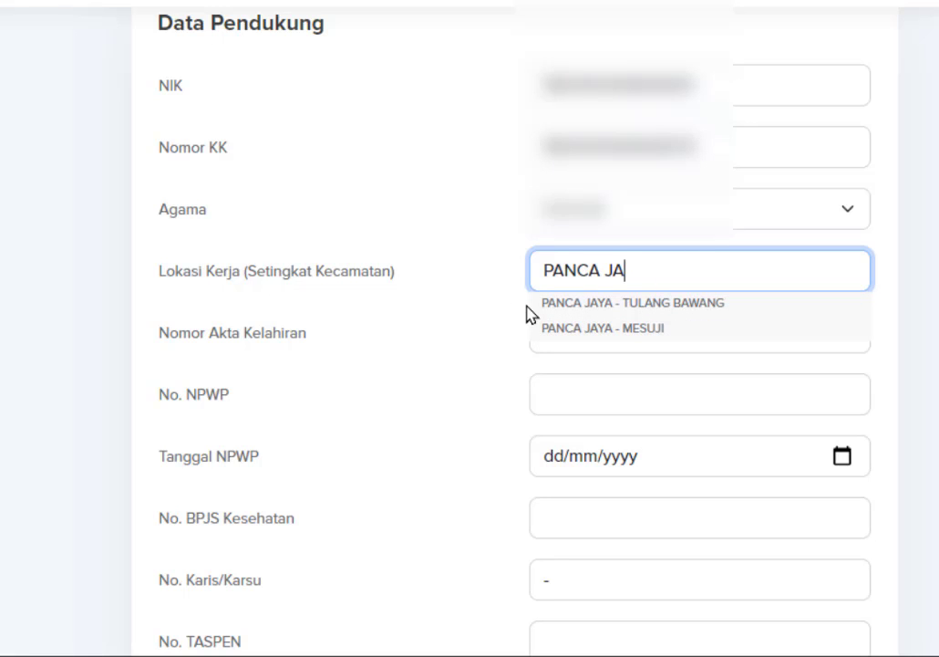
{"action": "left_click", "coordinate": [568, 328]}
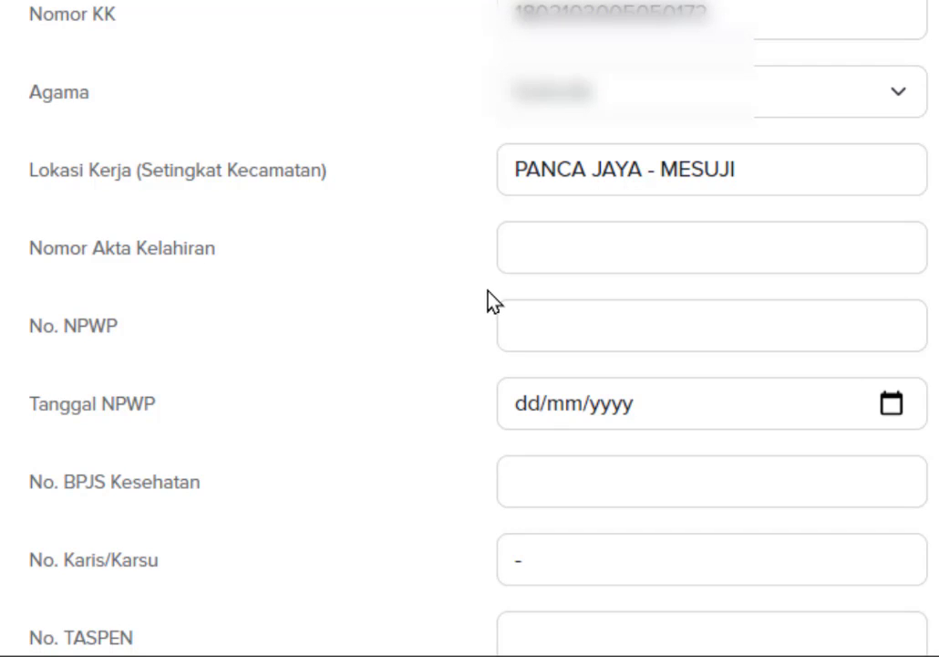
Paste the birth certificate number into Nomor Akta Kelahiran and the NPWP number into No. NPWP.
{"action": "left_click", "coordinate": [744, 224]}
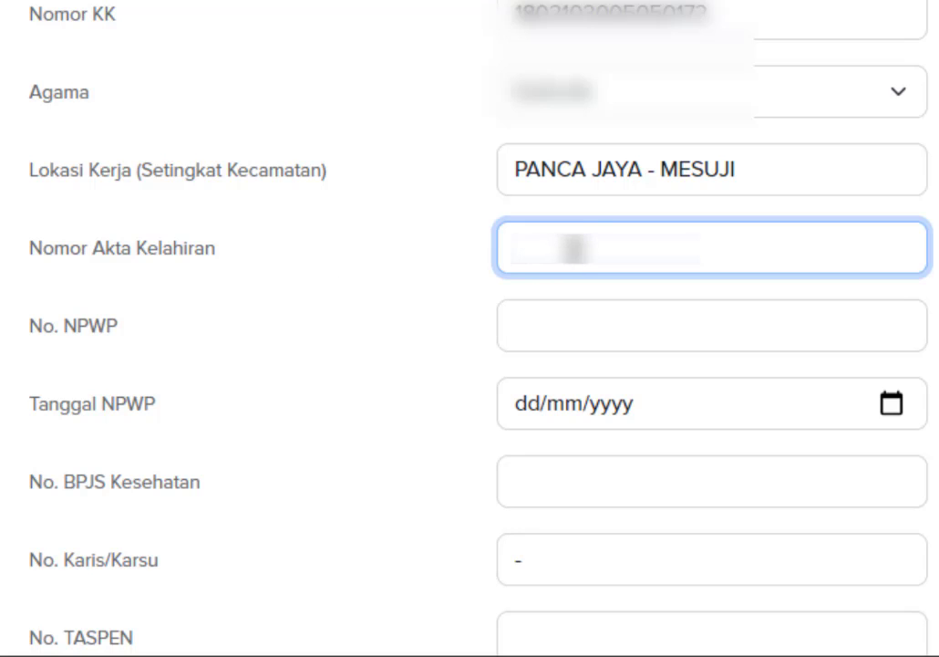
{"action": "key", "text": "ctrl+v"}
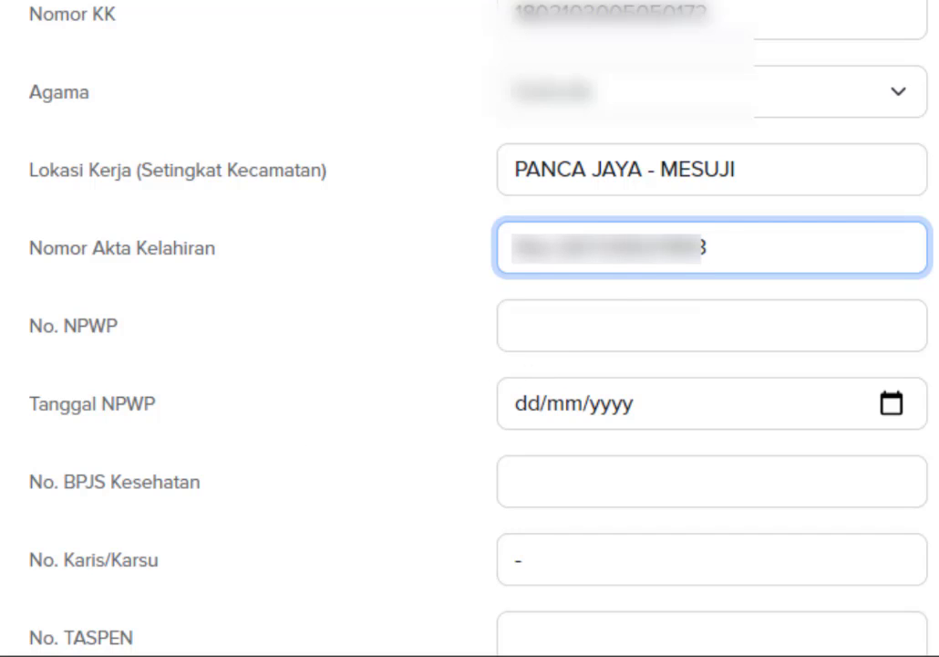
{"action": "left_click", "coordinate": [623, 317]}
{"action": "key", "text": "ctrl+v"}
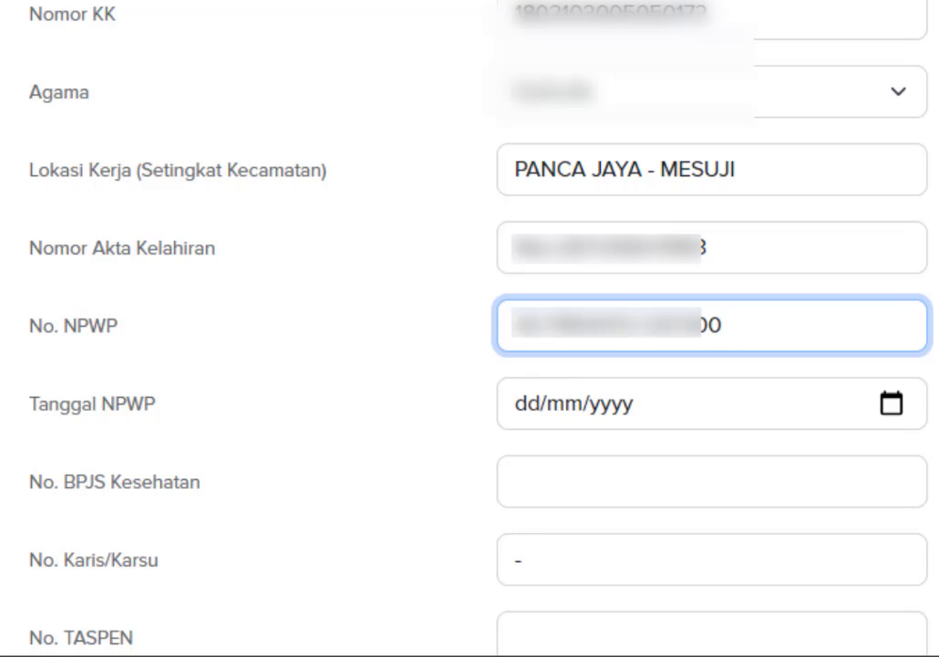
{"action": "left_click", "coordinate": [563, 654]}
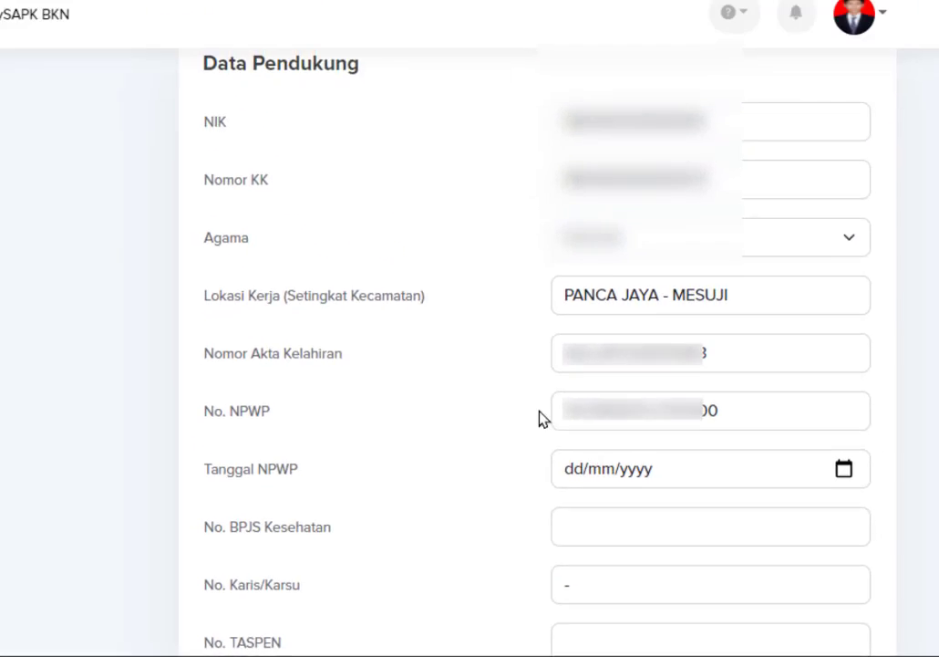
Load djponline.pajak.go.id in a new Chrome tab and dismiss the e-form promo popup.
{"action": "left_click", "coordinate": [228, 22]}
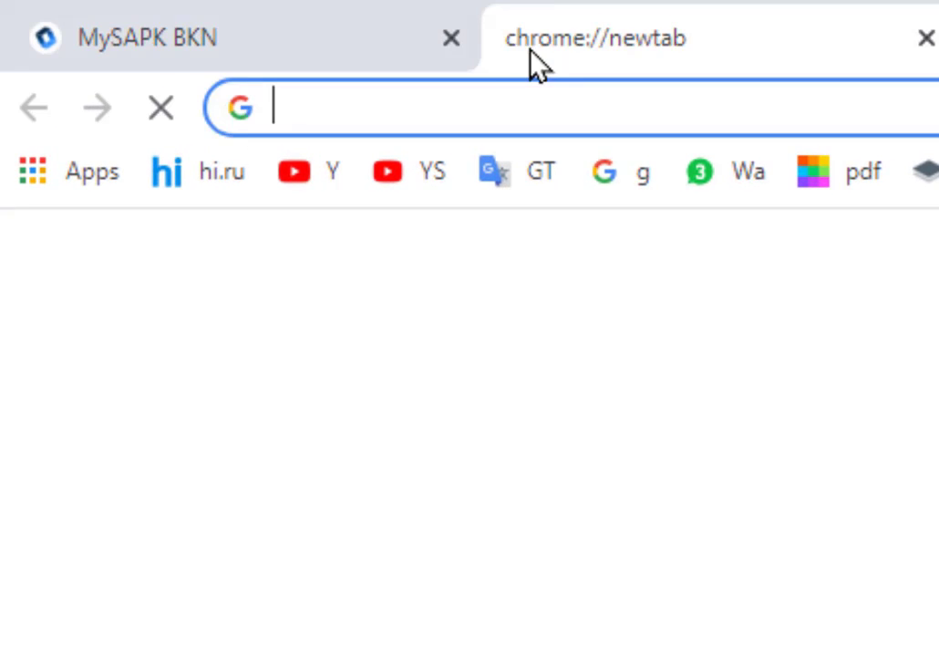
{"action": "type", "text": "https://djponline.pajak.go.id"}
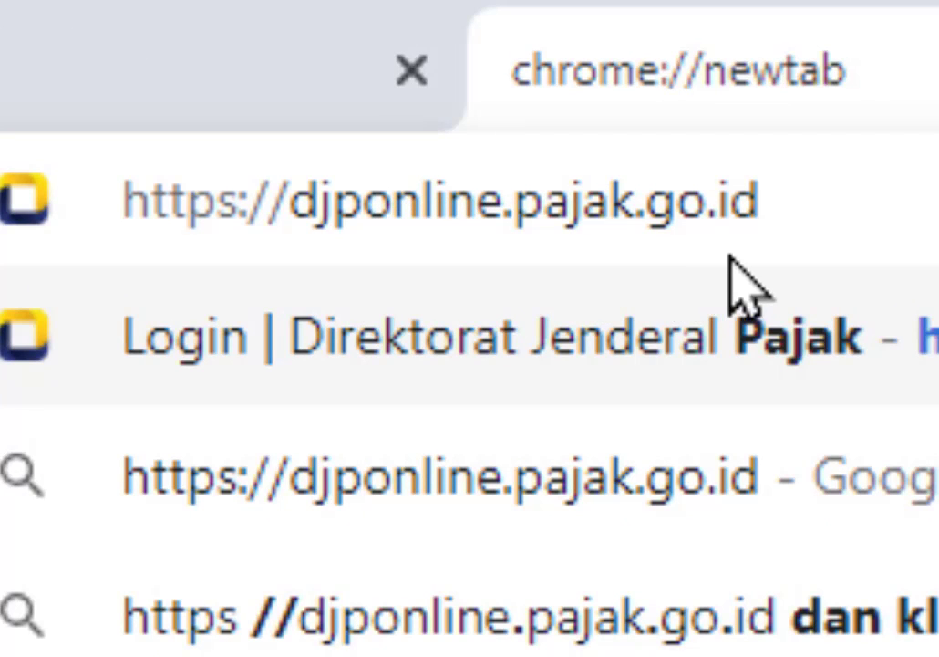
{"action": "key", "text": "Return"}
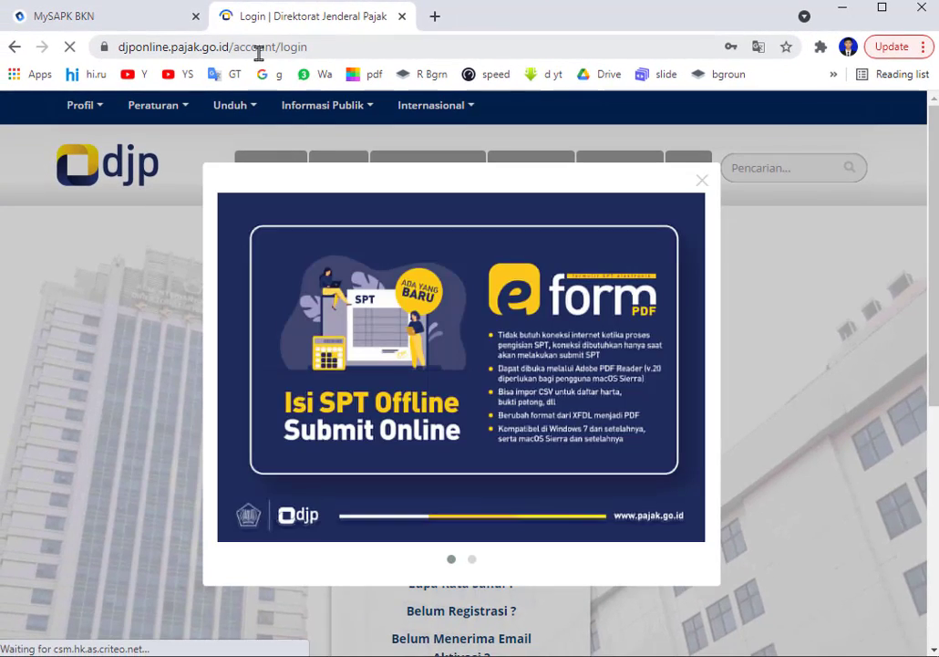
{"action": "left_click", "coordinate": [703, 181]}
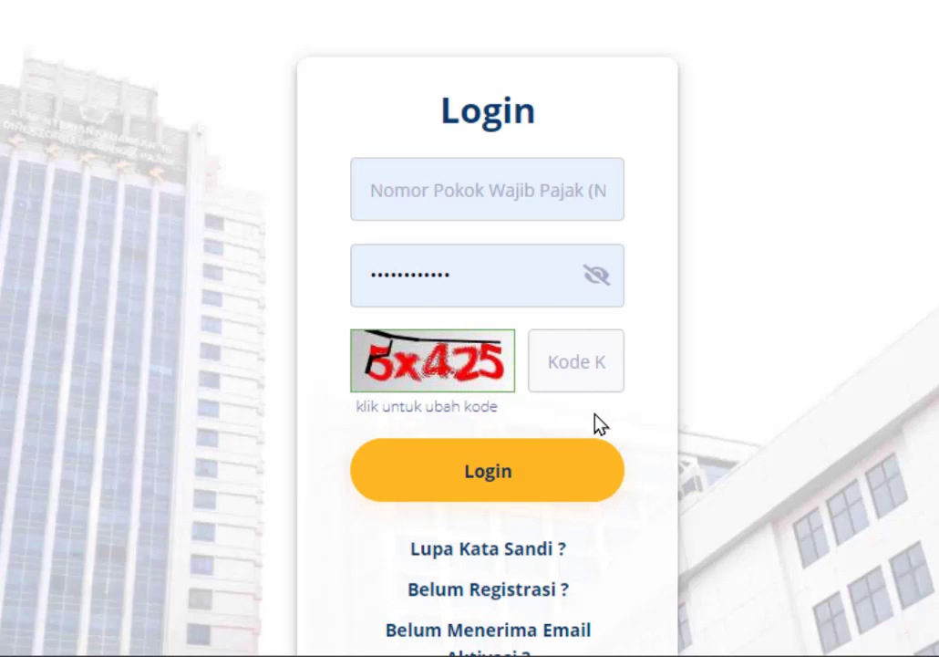
Open the 'Belum Registrasi ?' link in a new tab and switch to the Registrasi Akun page.
{"action": "scroll", "coordinate": [594, 422], "scroll_direction": "down", "scroll_amount": 2}
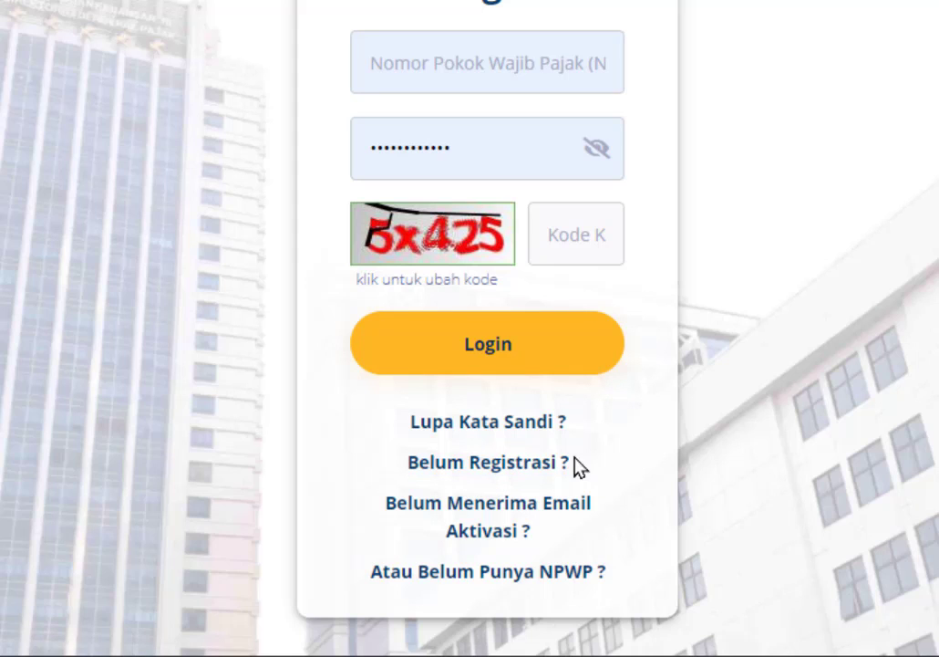
{"action": "right_click", "coordinate": [494, 467]}
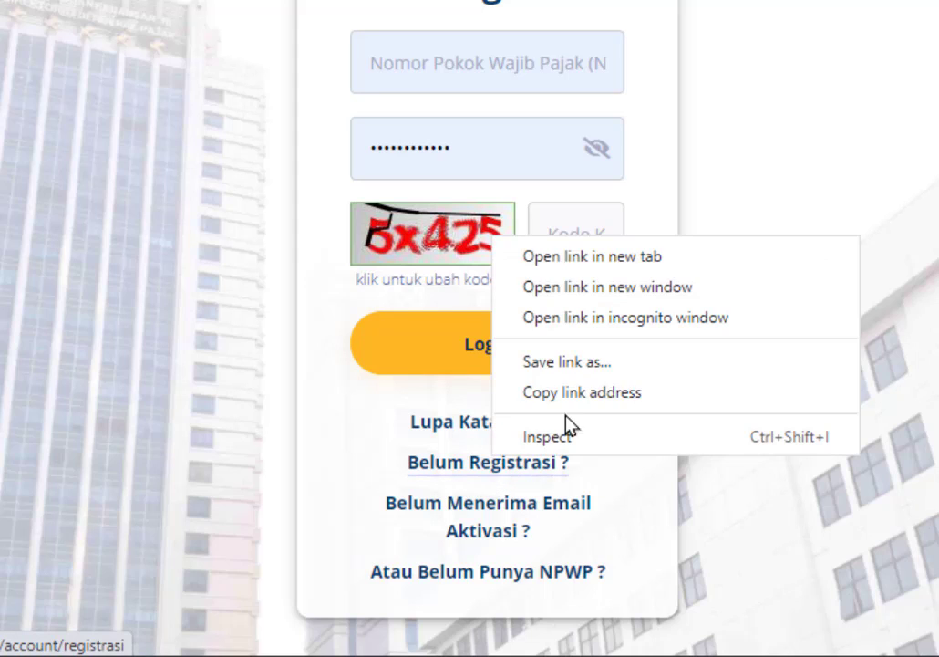
{"action": "left_click", "coordinate": [593, 267]}
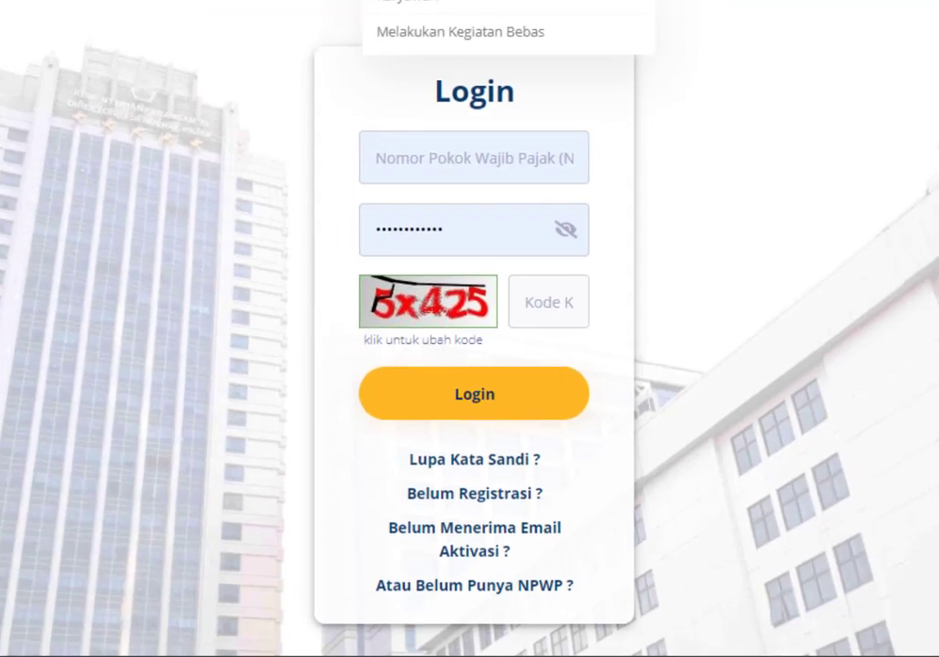
{"action": "left_click", "coordinate": [479, 16]}
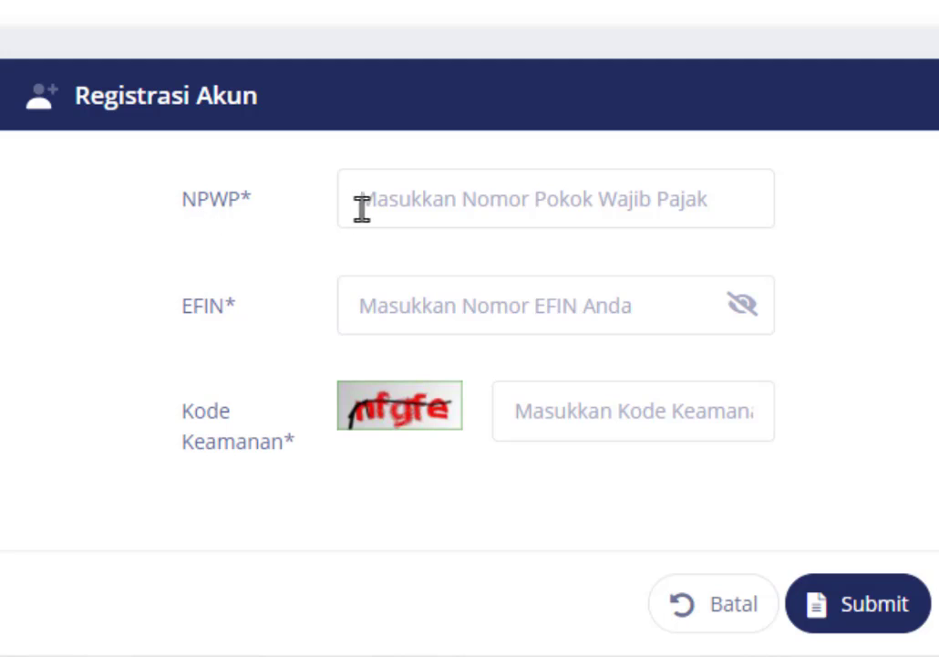
Submit the form with NPWP, EFIN and security code, decline saving the password, and dismiss the already-registered error.
{"action": "left_click", "coordinate": [392, 209]}
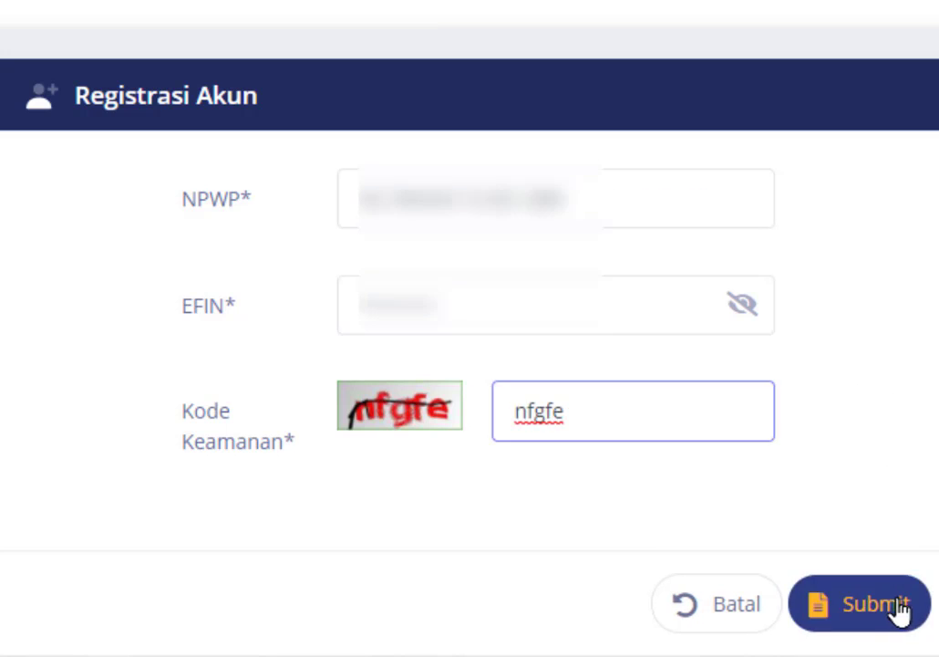
{"action": "left_click", "coordinate": [892, 609]}
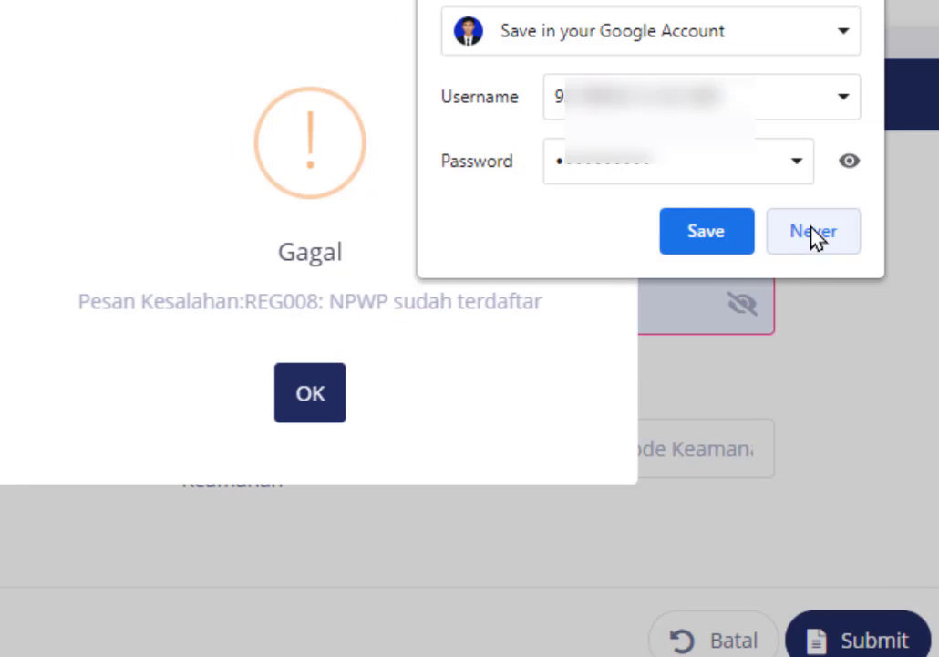
{"action": "left_click", "coordinate": [812, 239]}
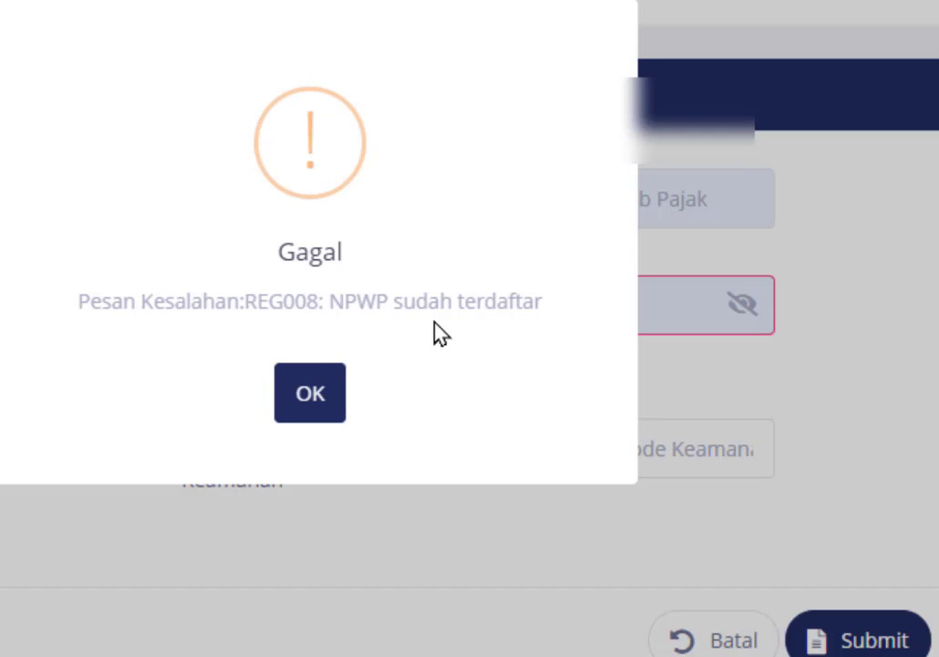
{"action": "left_click", "coordinate": [310, 410]}
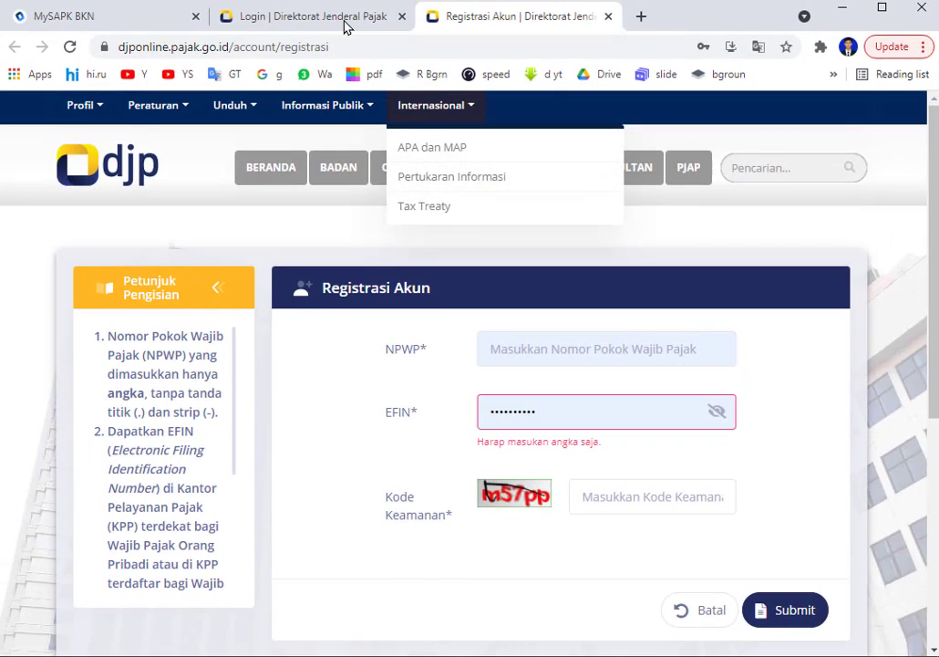
Return to the Login | Direktorat Jenderal Pajak tab.
{"action": "left_click", "coordinate": [342, 25]}
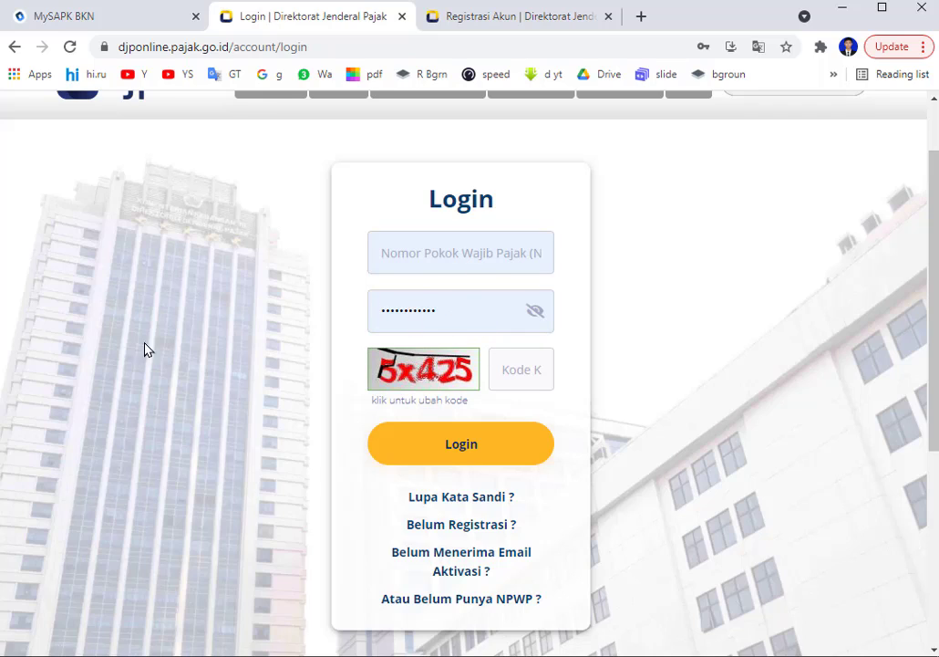
Log in with the security code and use Kirim Email to send the electronic NPWP card.
{"action": "left_click", "coordinate": [524, 369]}
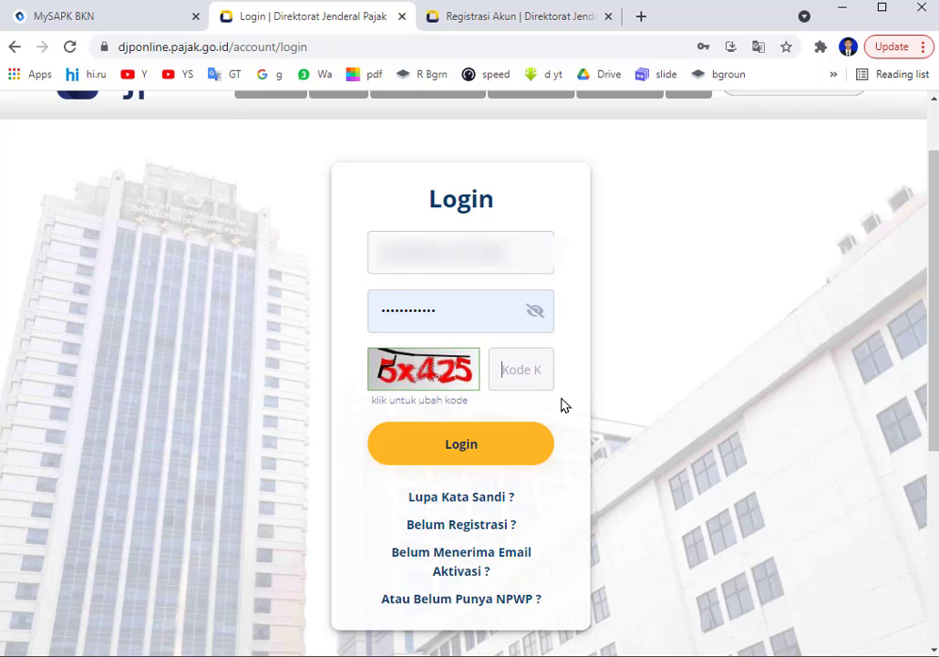
{"action": "type", "text": "5x425"}
{"action": "left_click", "coordinate": [523, 441]}
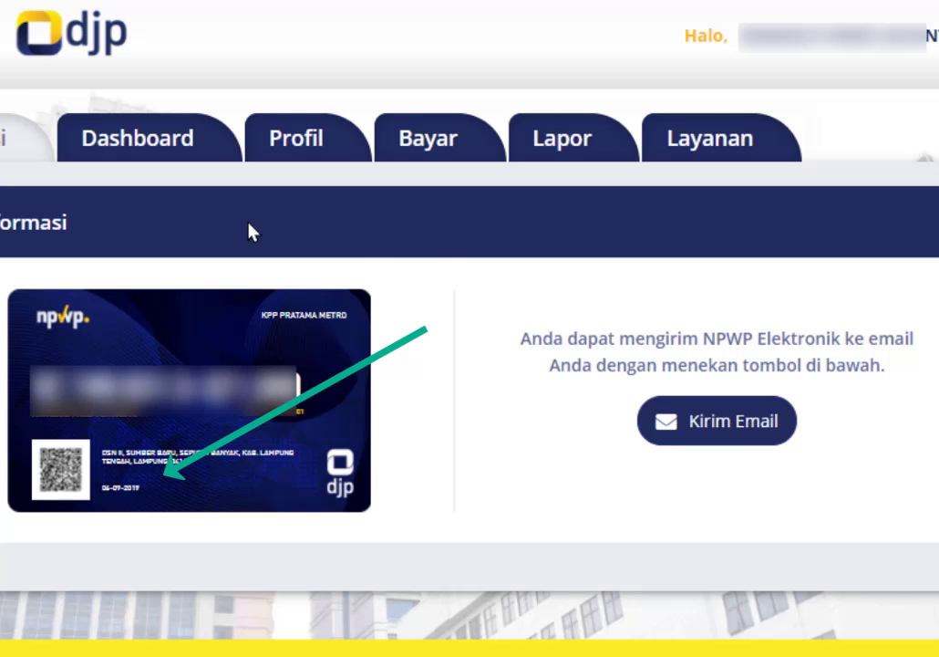
{"action": "left_click", "coordinate": [741, 434]}
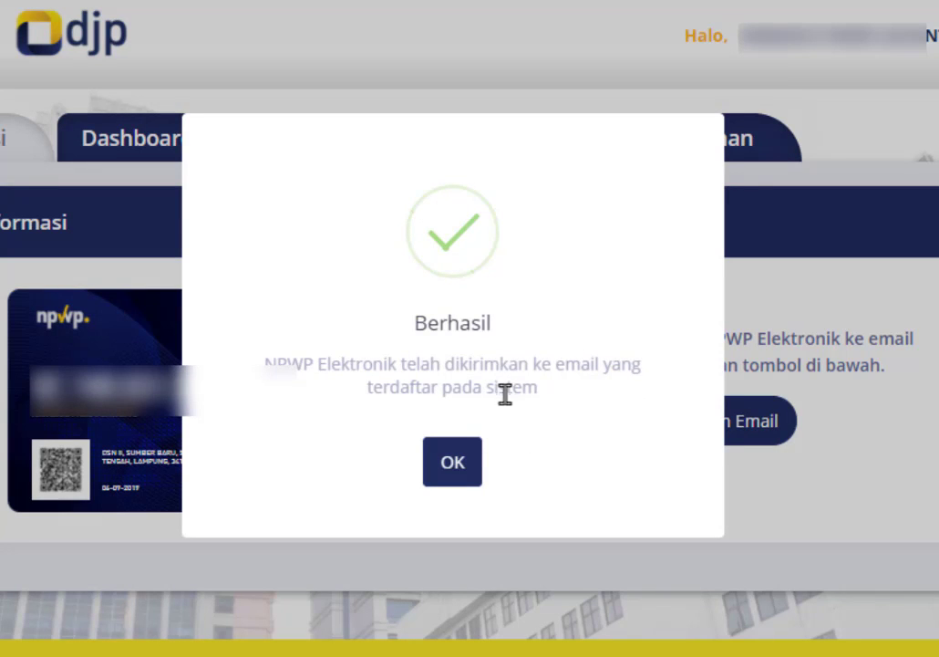
{"action": "left_click", "coordinate": [454, 465]}
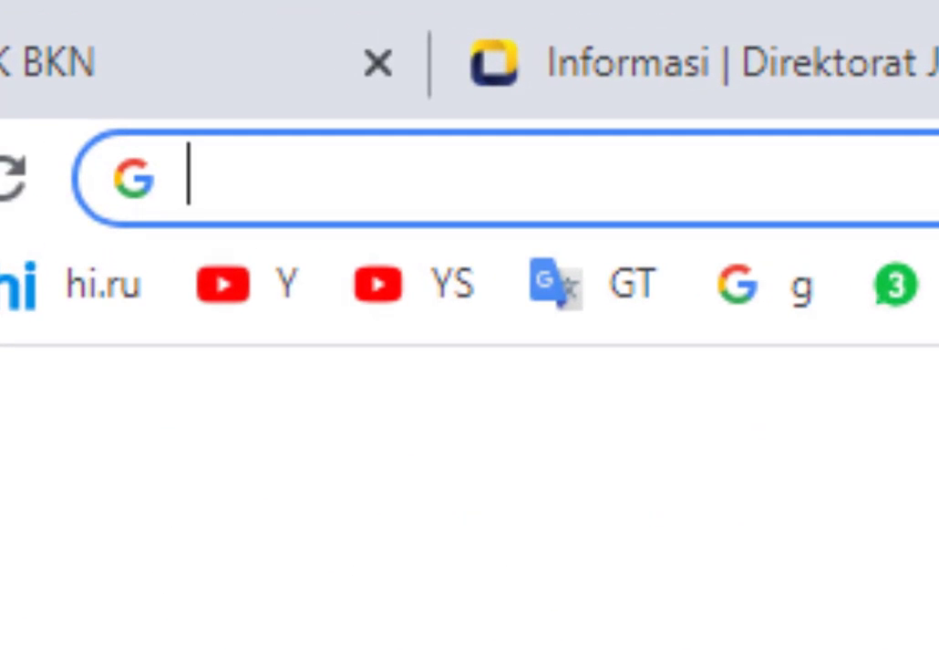
Load gmail.com and open the '[DJP Online] Permintaan NPWP Elektronik' email.
{"action": "type", "text": "gmail"}
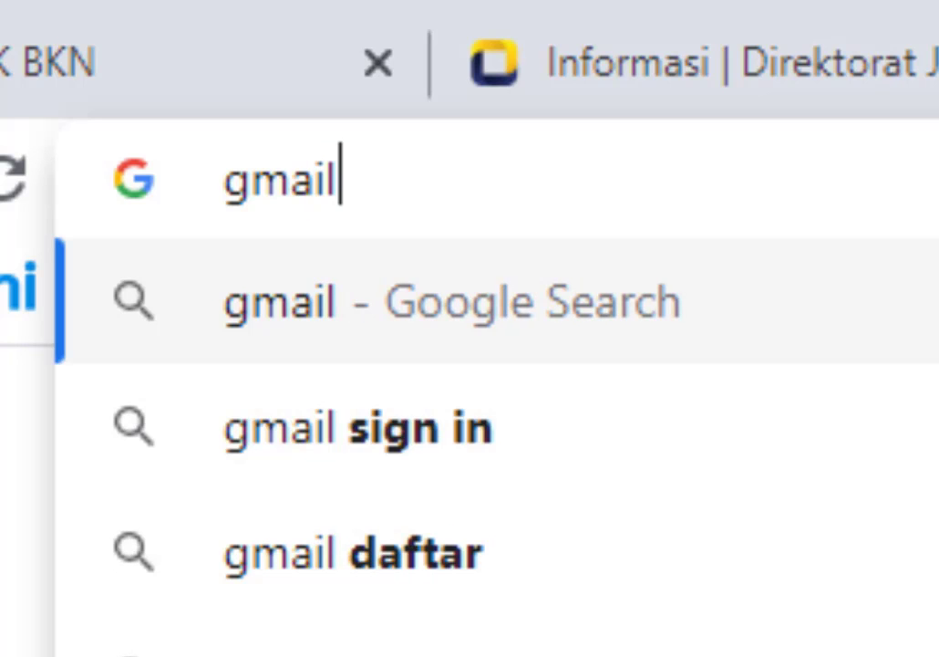
{"action": "type", "text": ".com"}
{"action": "key", "text": "Return"}
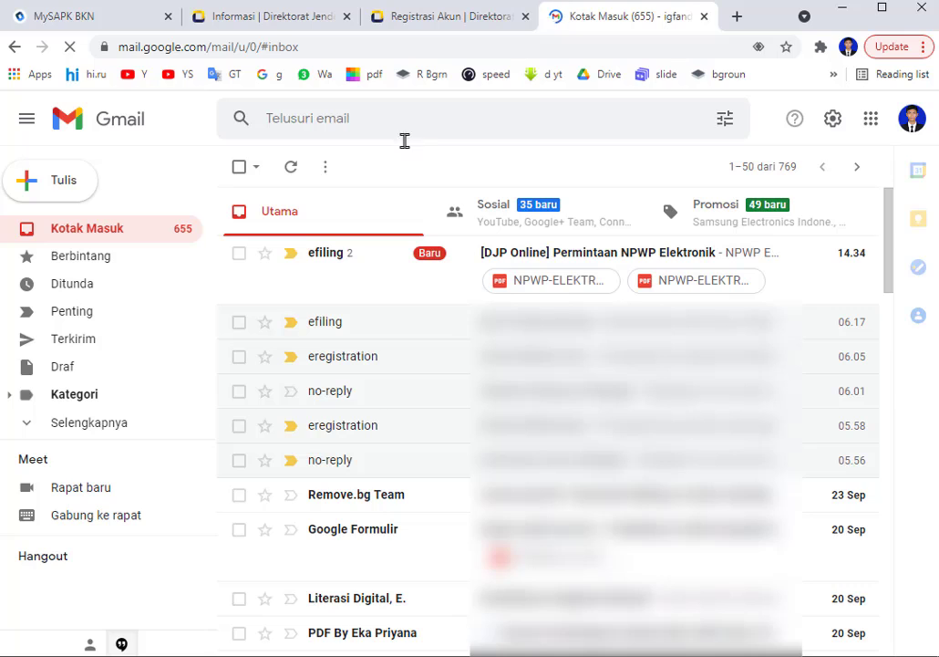
{"action": "left_click", "coordinate": [330, 260]}
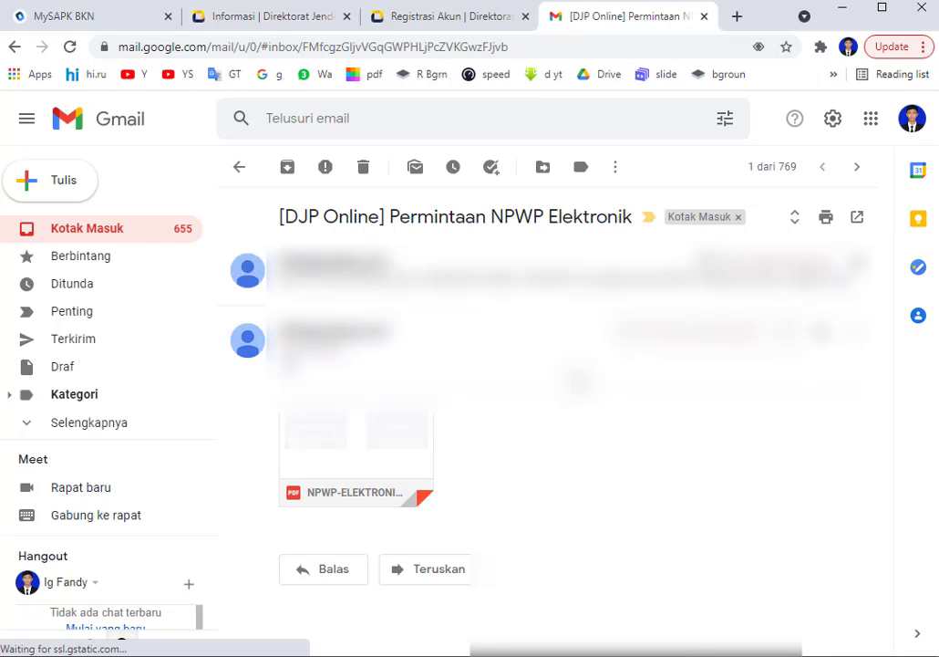
Save NPWP-ELEKTRONIK.pdf into the MY SAPK BKN folder and open the downloaded file.
{"action": "mouse_move", "coordinate": [324, 490]}
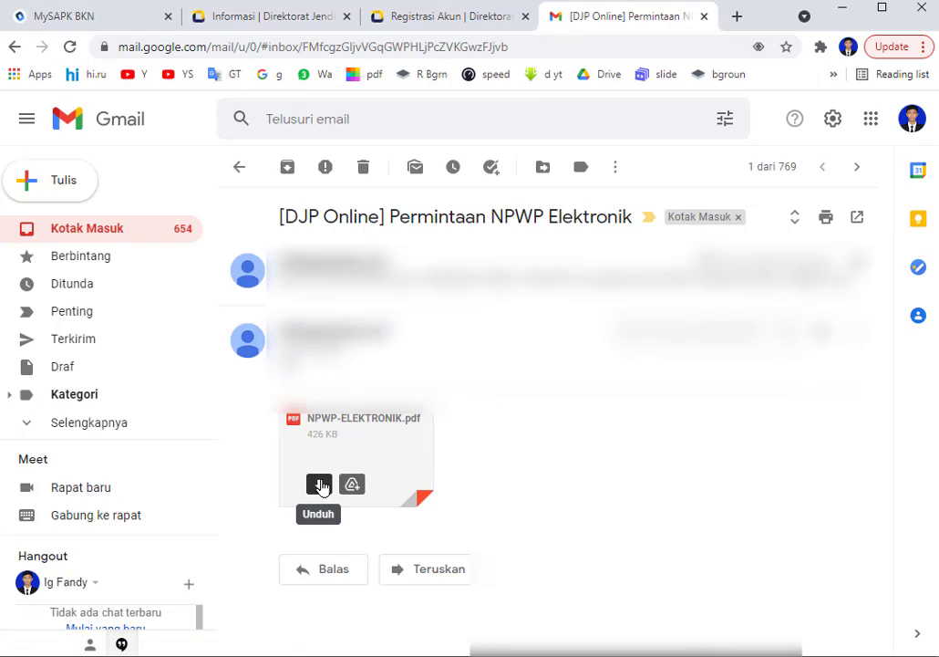
{"action": "left_click", "coordinate": [320, 487]}
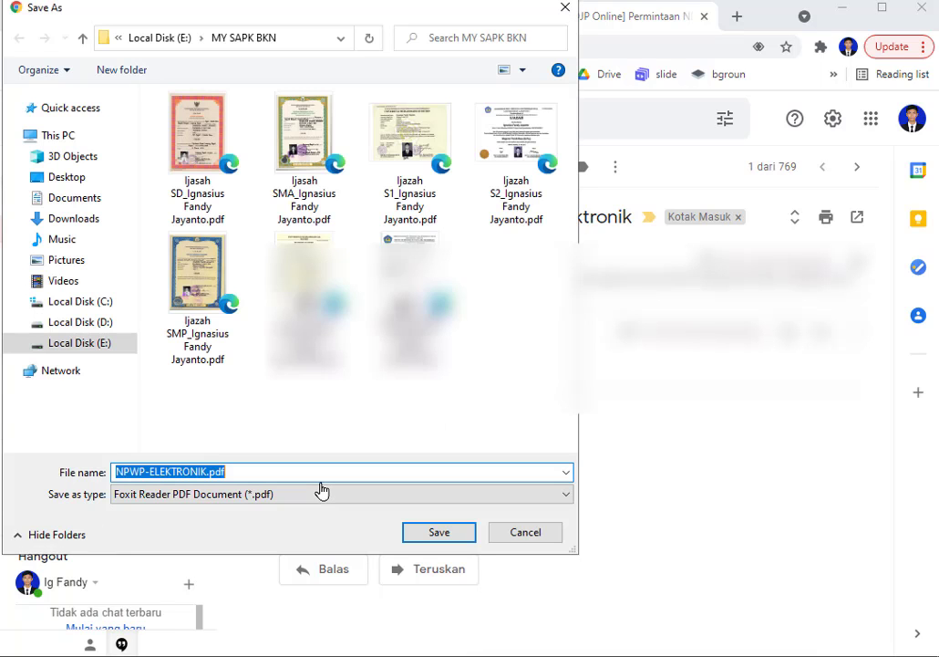
{"action": "left_click", "coordinate": [446, 534]}
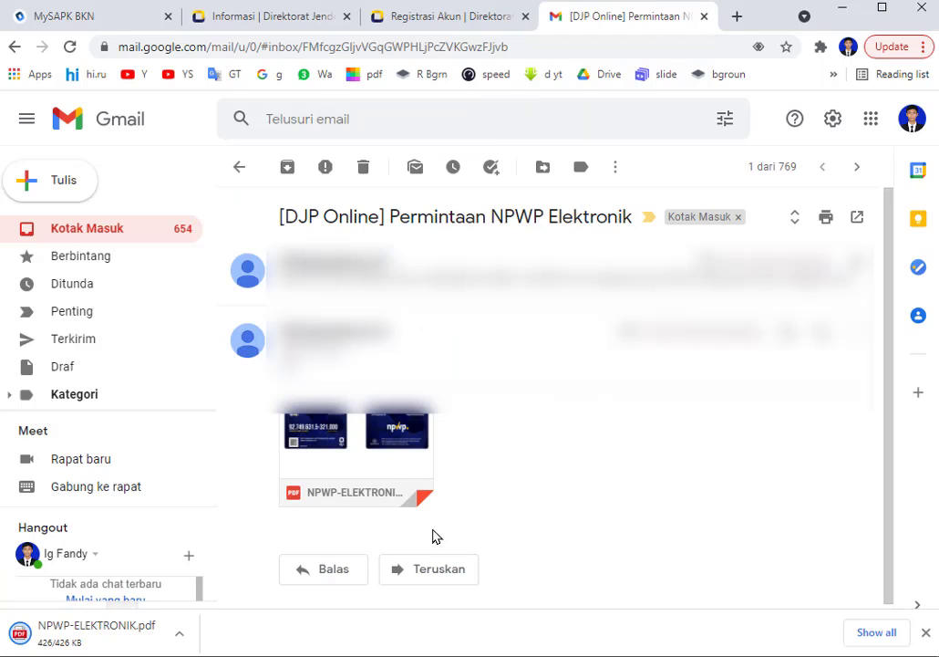
{"action": "left_click", "coordinate": [84, 644]}
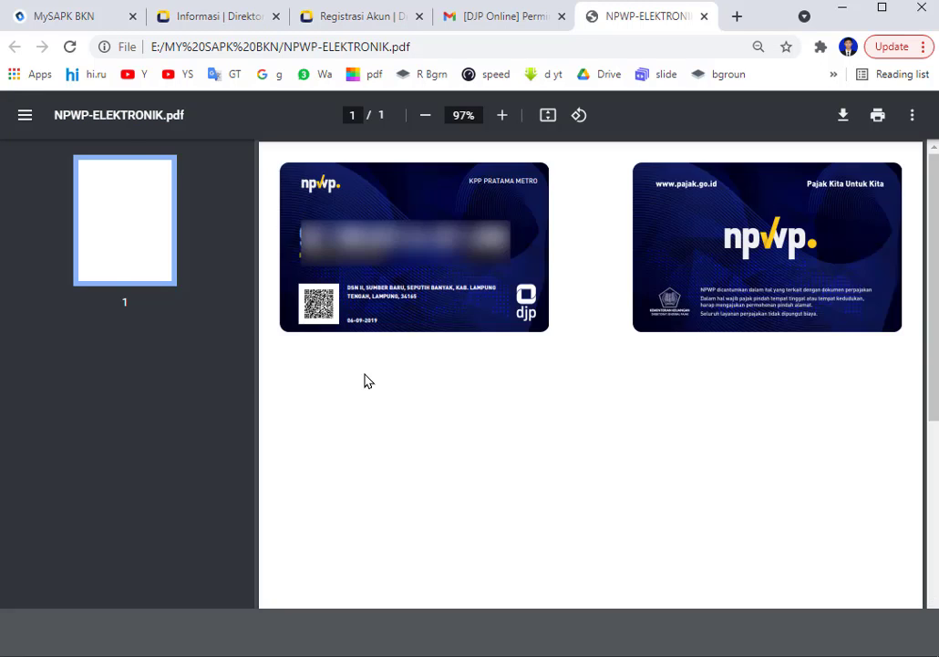
Zoom the NPWP PDF to 250% to read the 06-09-2019 date, then close the PDF and Gmail tabs.
{"action": "left_click", "coordinate": [501, 116]}
{"action": "left_click", "coordinate": [503, 116]}
{"action": "left_click", "coordinate": [504, 118]}
{"action": "left_click", "coordinate": [503, 117]}
{"action": "left_click", "coordinate": [504, 118]}
{"action": "left_click", "coordinate": [504, 117]}
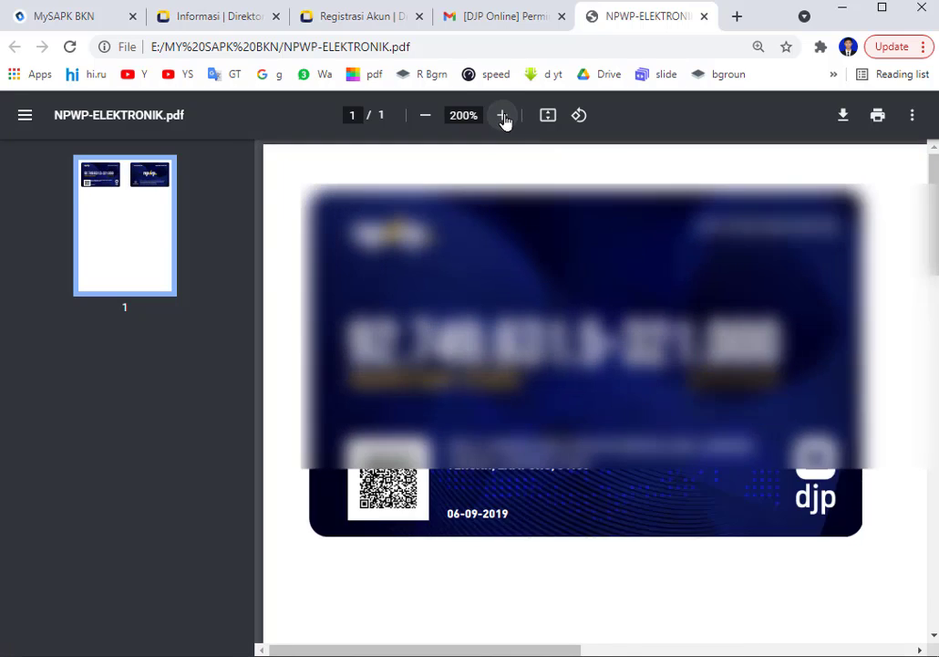
{"action": "left_click", "coordinate": [504, 118]}
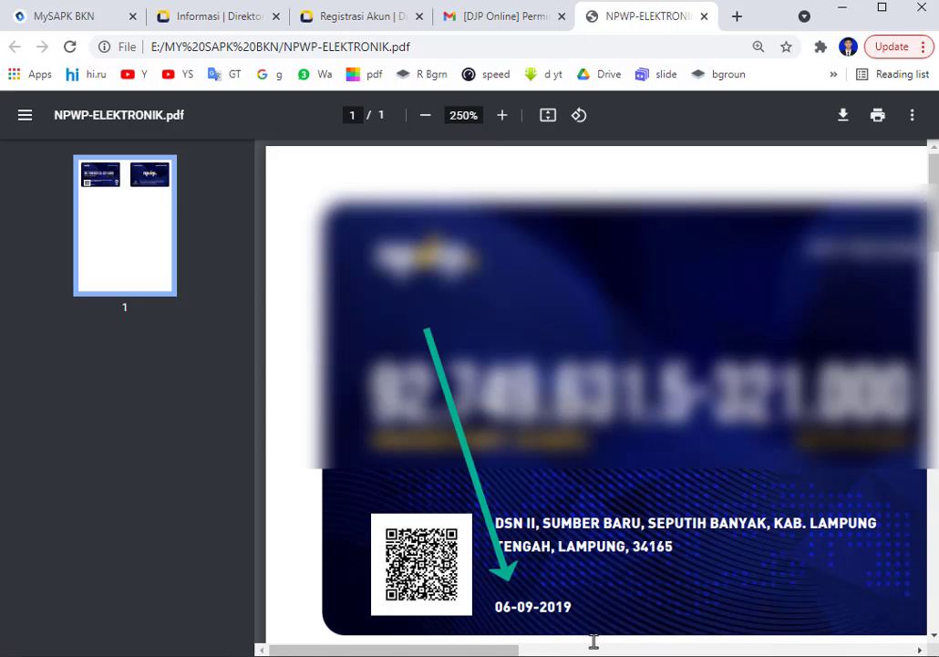
{"action": "left_click", "coordinate": [704, 16]}
{"action": "left_click", "coordinate": [710, 16]}
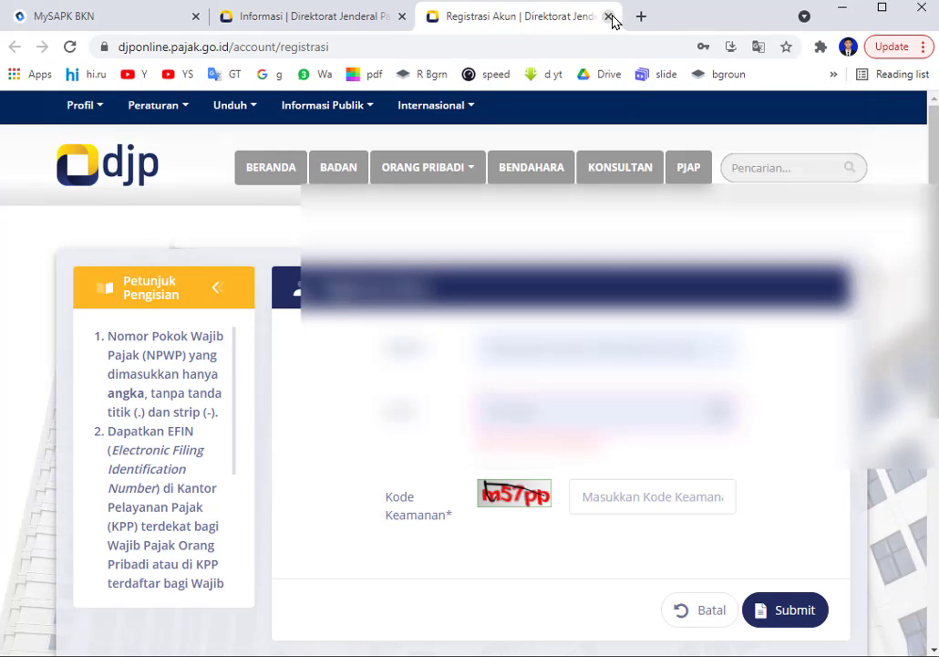
Close the Registrasi Akun and Informasi tabs and paste the TASPEN number into No. TASPEN.
{"action": "left_click", "coordinate": [609, 16]}
{"action": "left_click", "coordinate": [402, 16]}
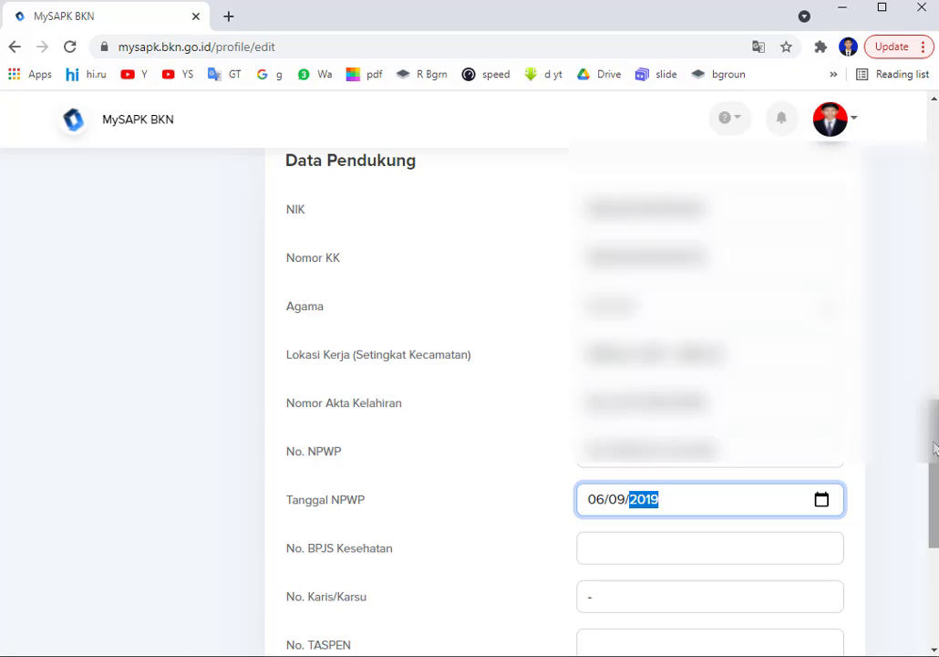
{"action": "left_click_drag", "start_coordinate": [934, 447], "coordinate": [935, 537]}
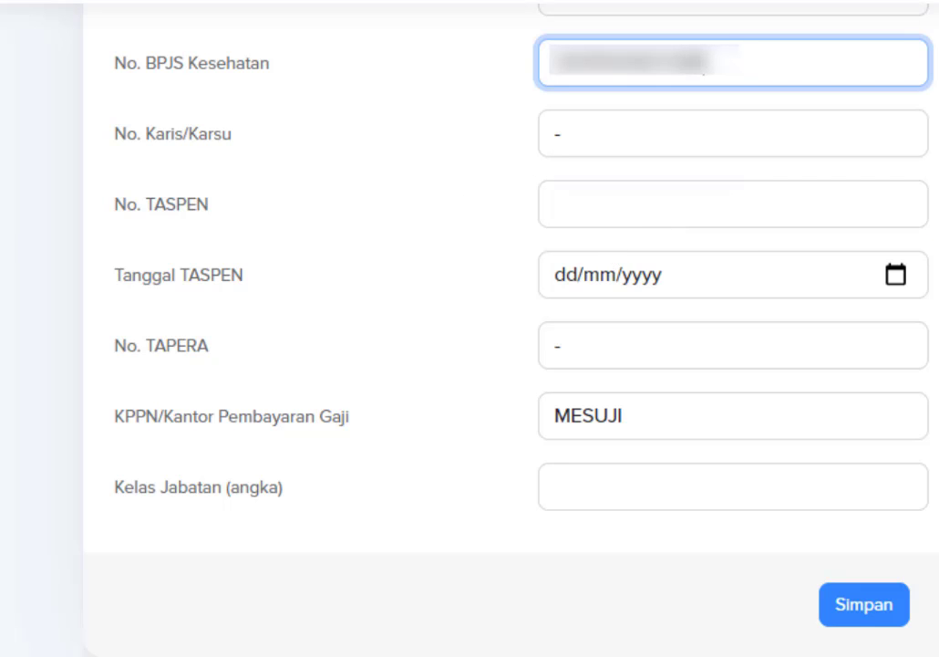
{"action": "left_click", "coordinate": [764, 196]}
{"action": "key", "text": "ctrl+v"}
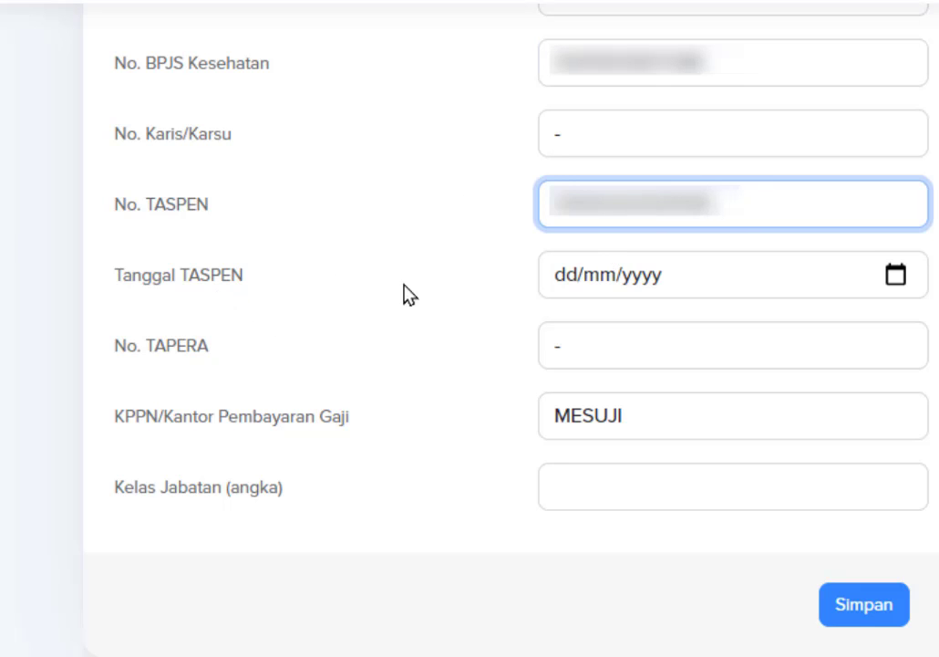
{"action": "left_click", "coordinate": [440, 283]}
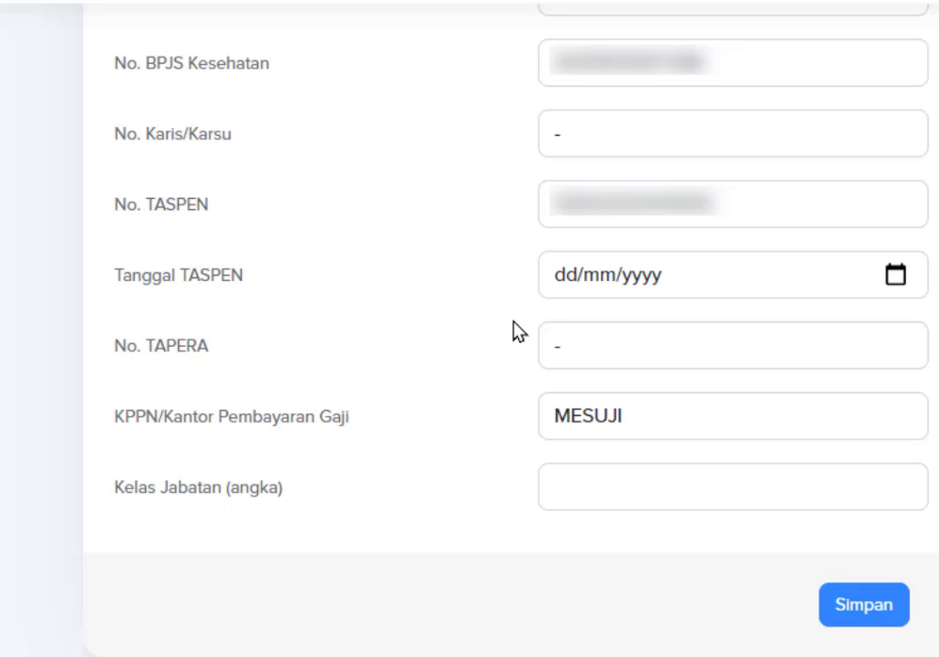
Pick 1 December 2020 for Tanggal TASPEN through the calendar's year and month pickers.
{"action": "left_click", "coordinate": [675, 274]}
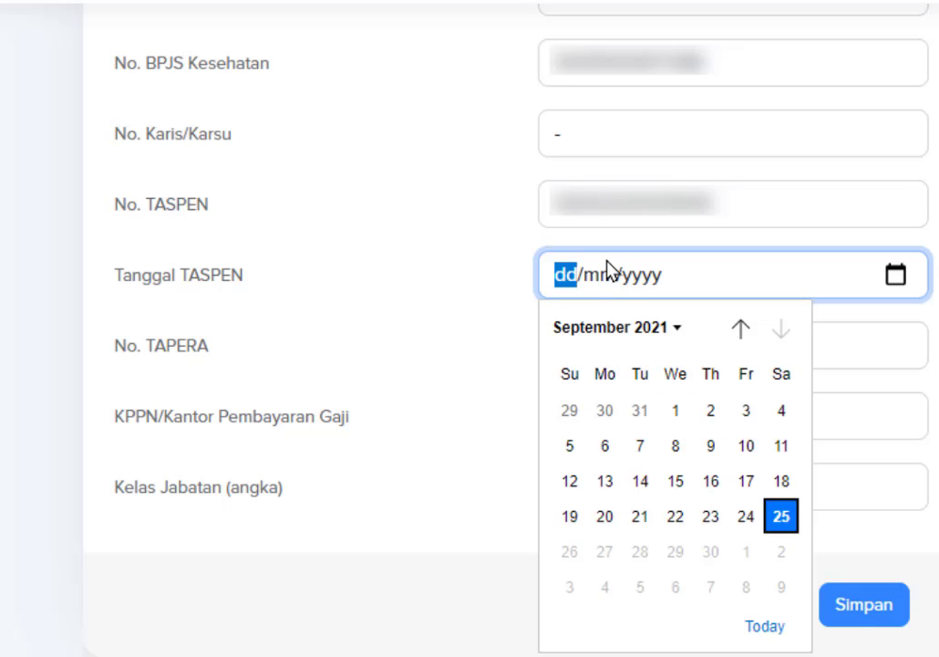
{"action": "left_click", "coordinate": [673, 329]}
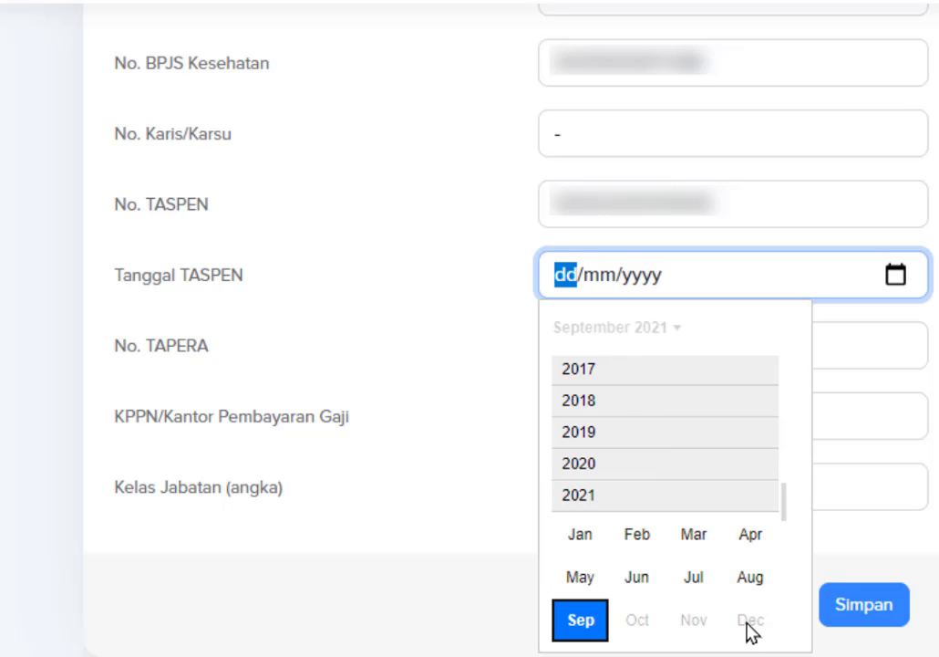
{"action": "left_click", "coordinate": [575, 464]}
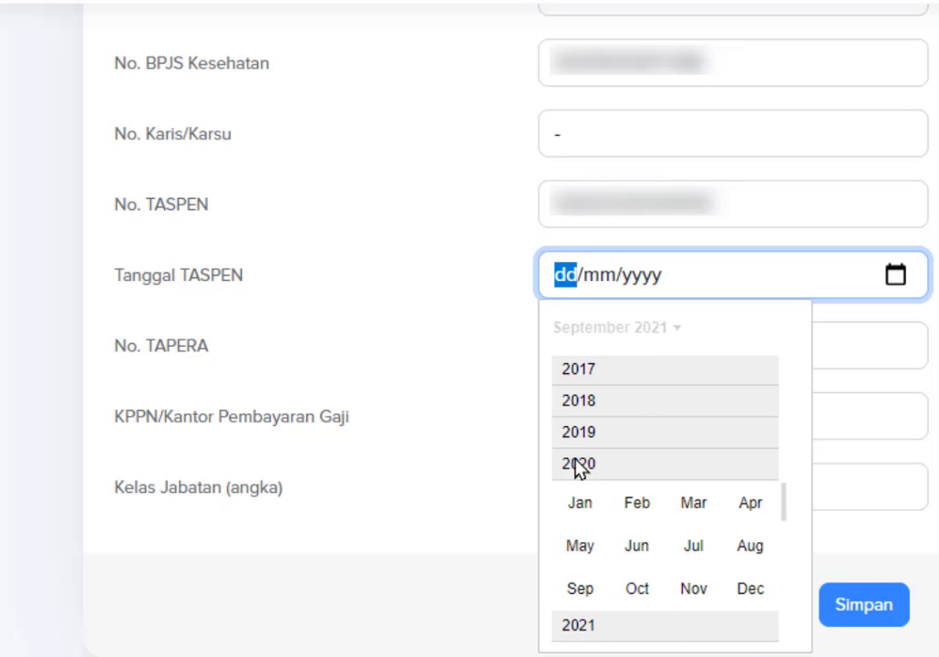
{"action": "left_click", "coordinate": [750, 588]}
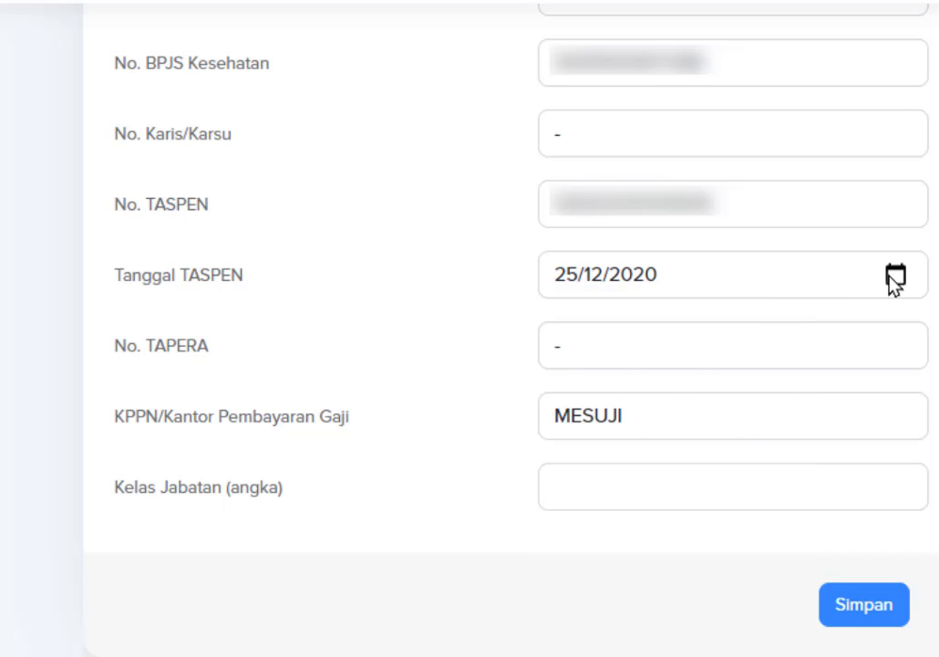
{"action": "left_click", "coordinate": [892, 275]}
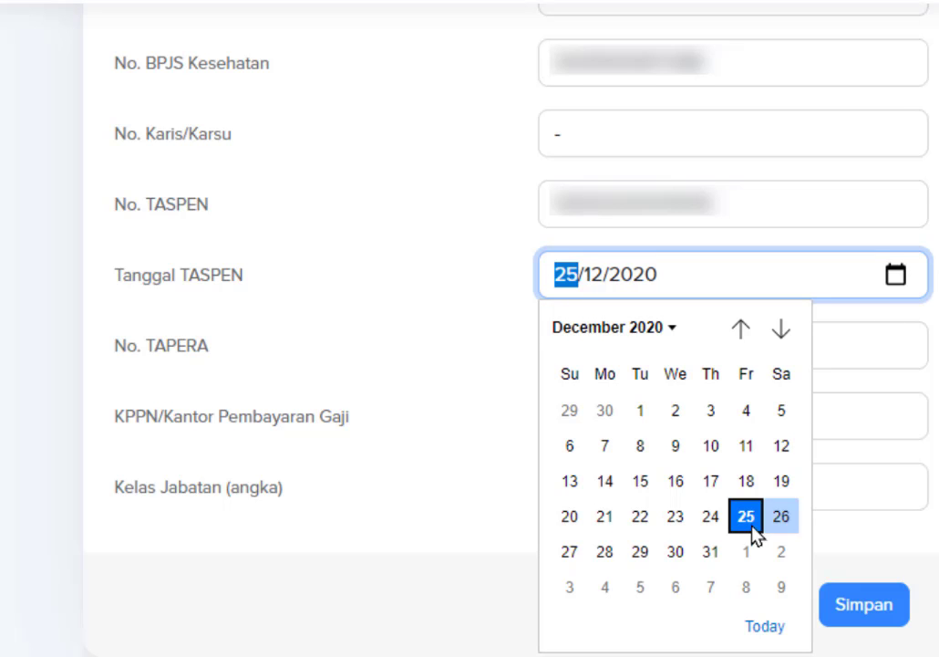
{"action": "left_click", "coordinate": [642, 412]}
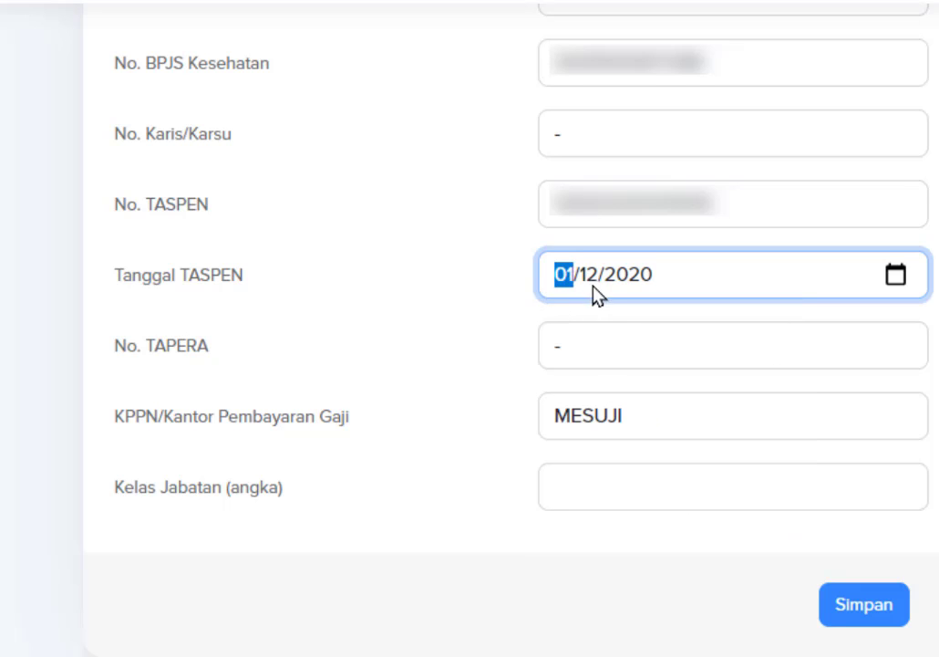
{"action": "left_click", "coordinate": [432, 360]}
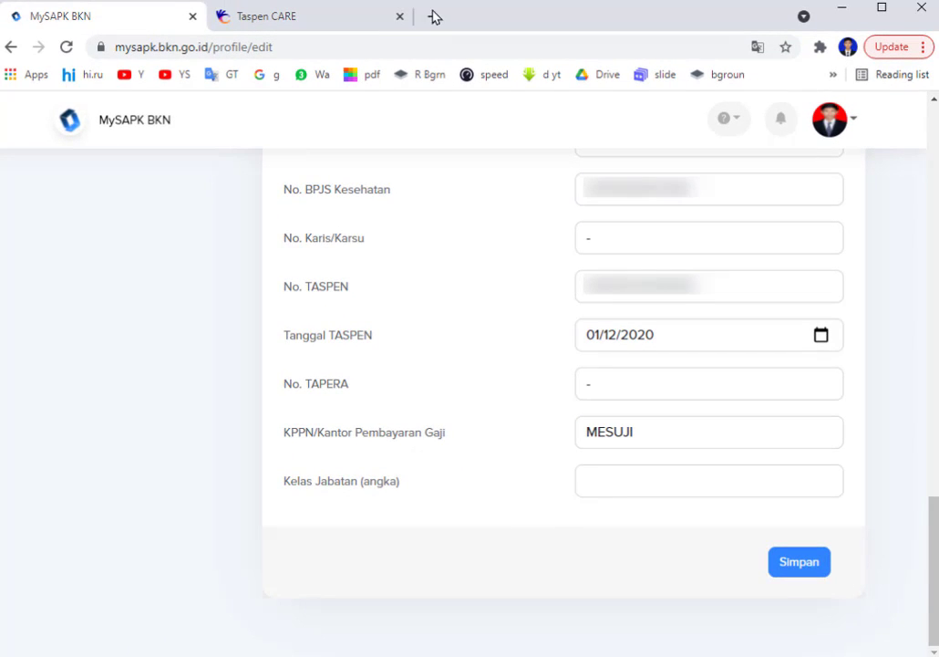
Load sikejab.bkn.go.id in a new tab and choose KAMUS > Kamus Kelas Jabatan Fungsional.
{"action": "left_click", "coordinate": [434, 17]}
{"action": "type", "text": "https://sikejab.bkn.go.id"}
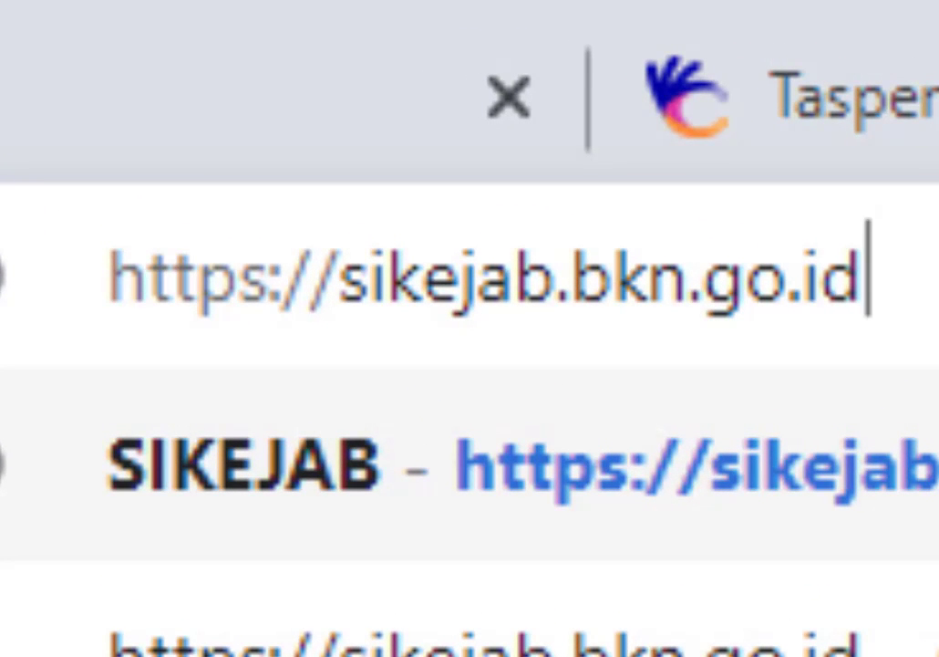
{"action": "key", "text": "Return"}
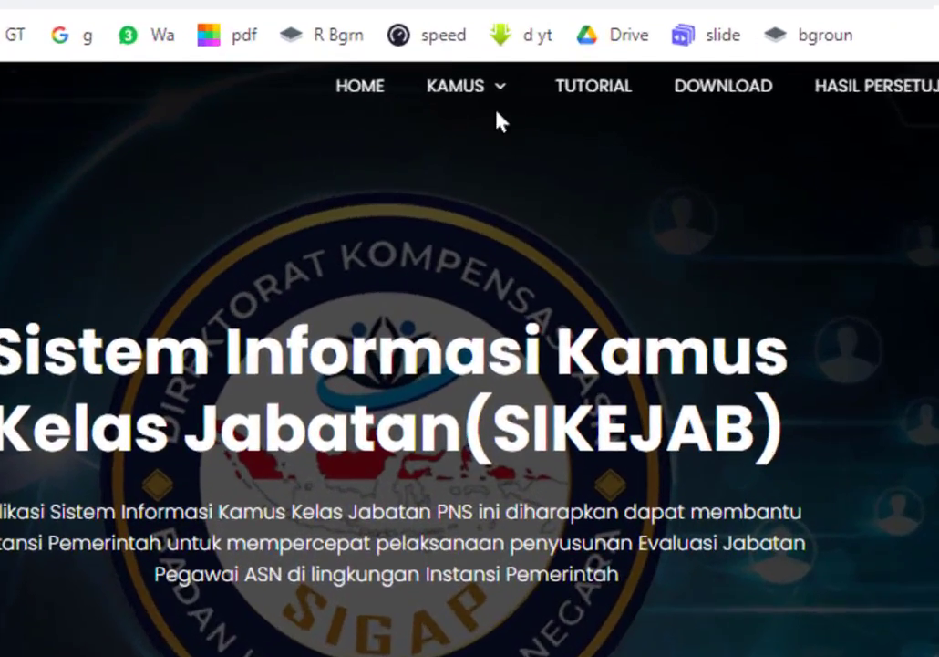
{"action": "mouse_move", "coordinate": [513, 106]}
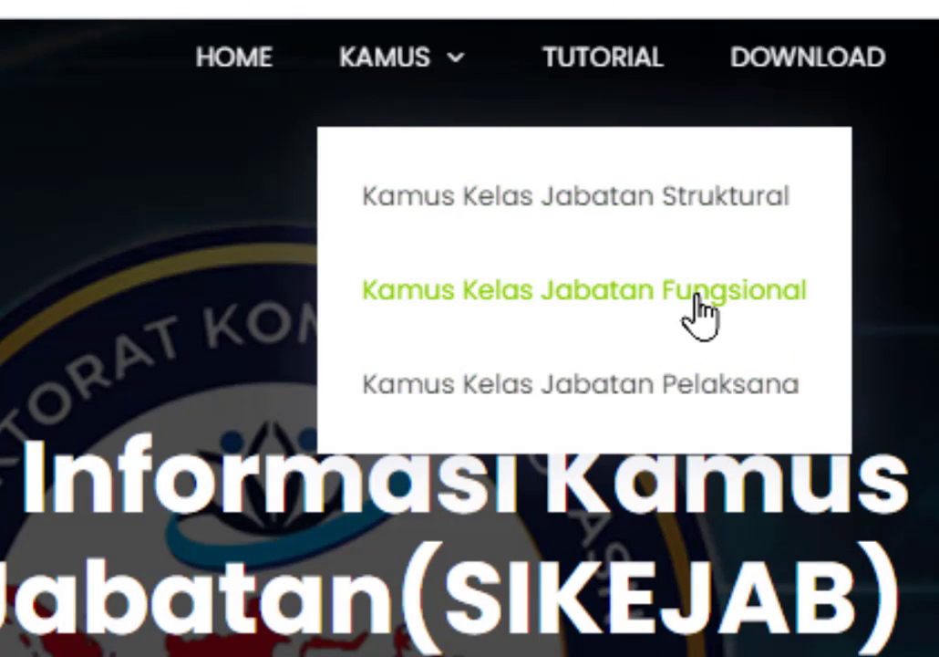
{"action": "left_click", "coordinate": [628, 290]}
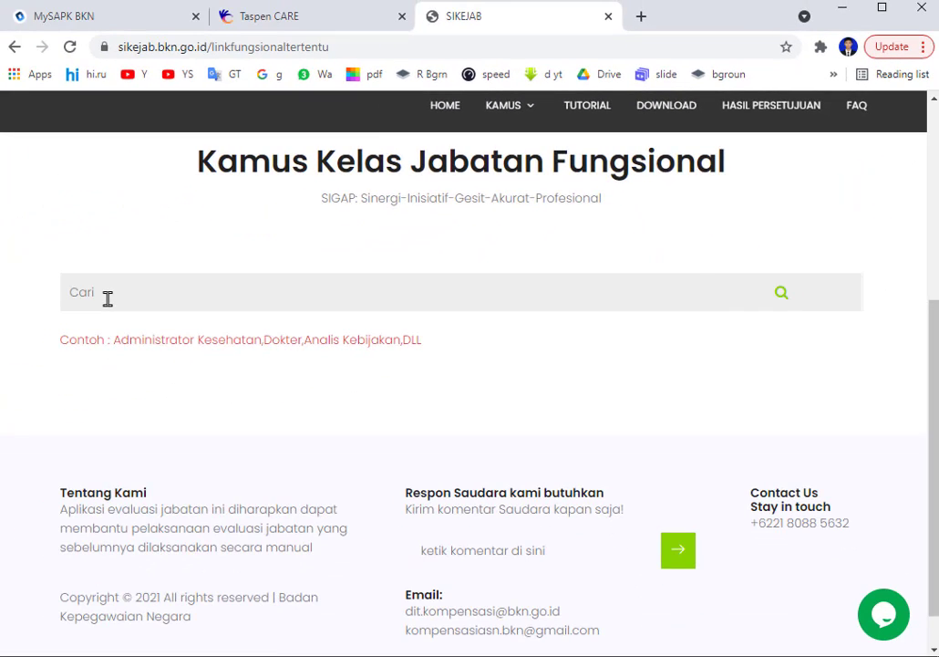
Search the SIKEJAB positions for 'gu'.
{"action": "left_click", "coordinate": [103, 295]}
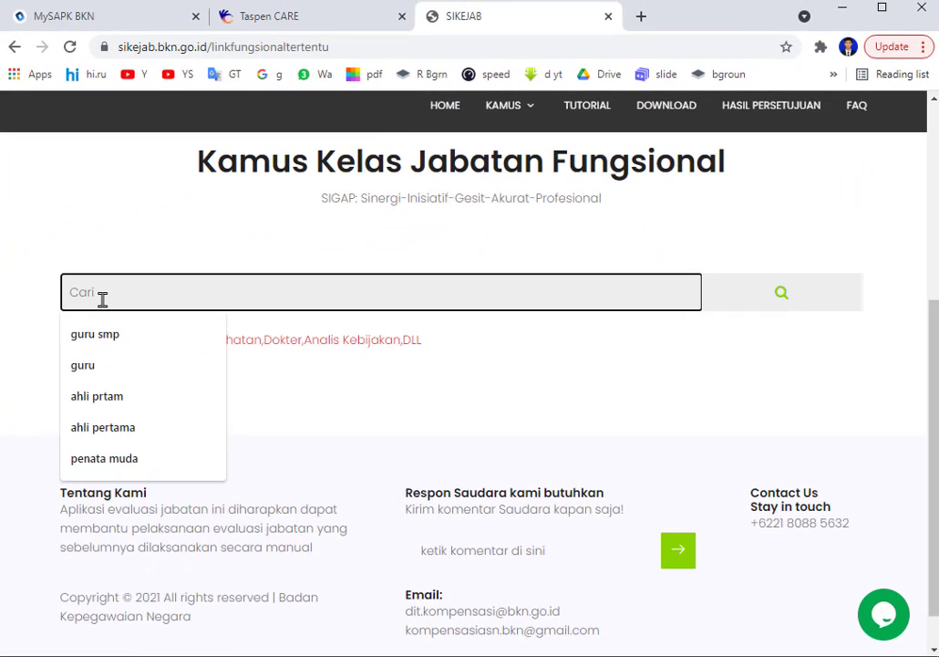
{"action": "type", "text": "guru"}
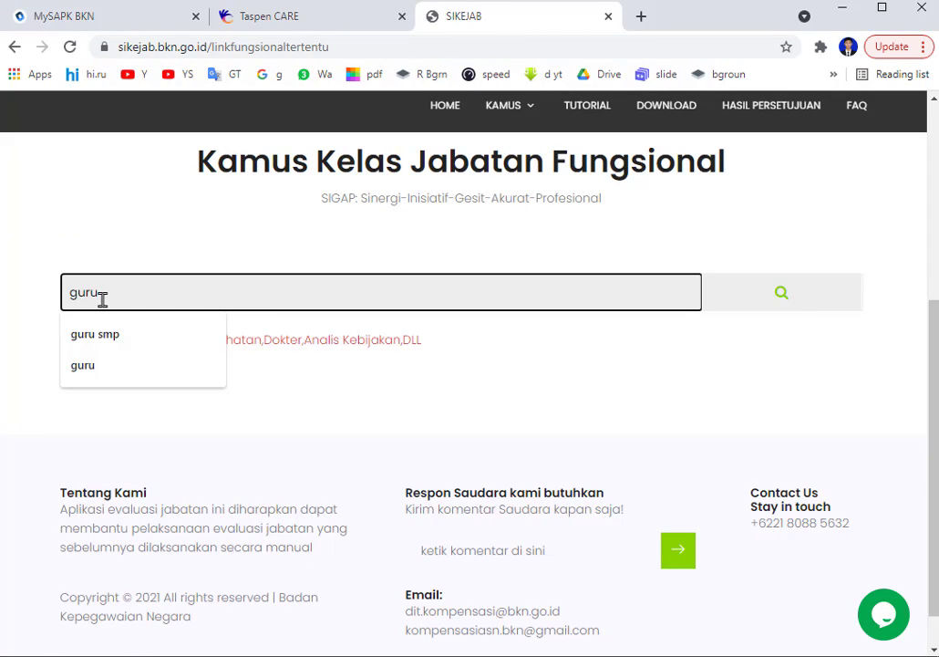
{"action": "key", "text": "Return"}
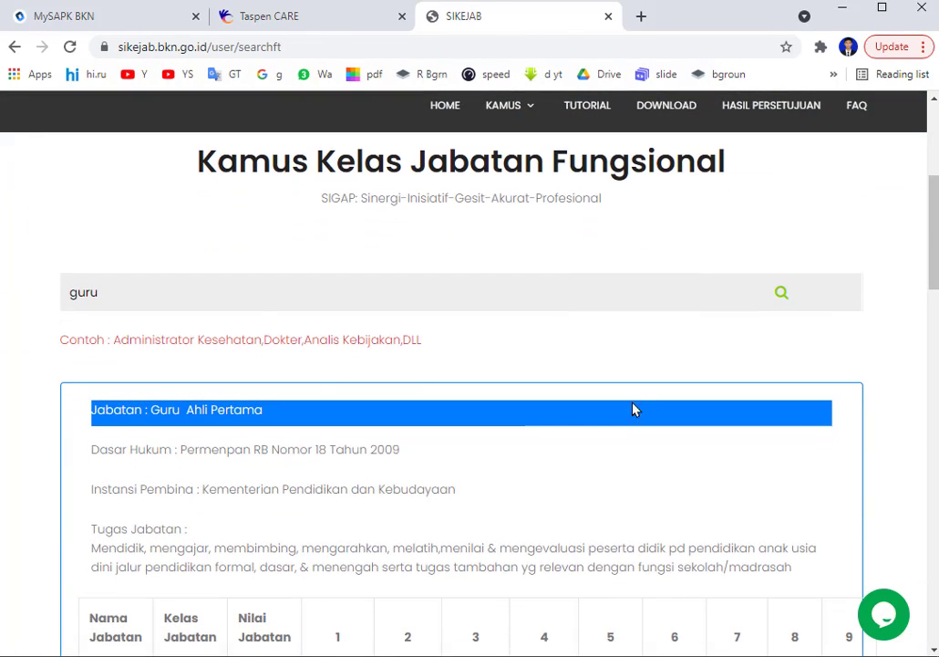
Find Guru Ahli Pertama in the results: Kelas Jabatan 8, Nilai Jabatan 1280.
{"action": "left_click_drag", "start_coordinate": [933, 226], "coordinate": [935, 257]}
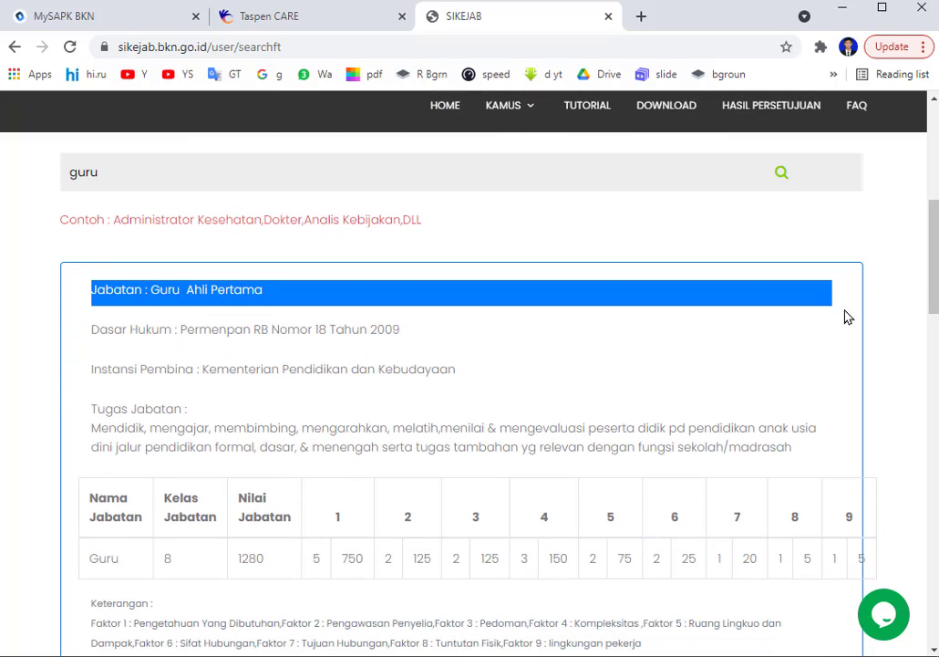
{"action": "scroll", "coordinate": [936, 267], "scroll_direction": "down", "scroll_amount": 1}
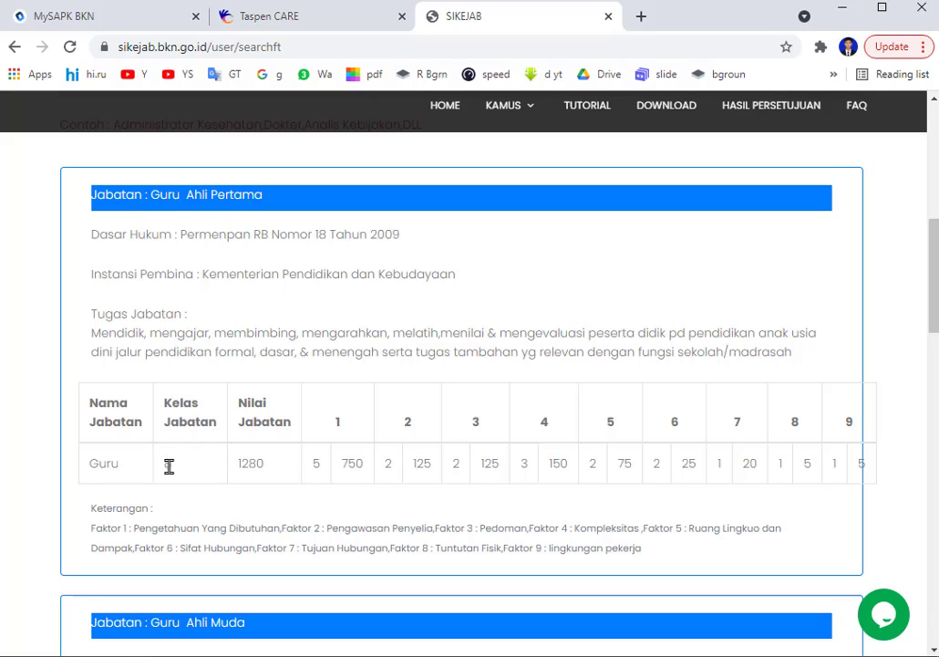
{"action": "left_click_drag", "start_coordinate": [933, 257], "coordinate": [836, 358]}
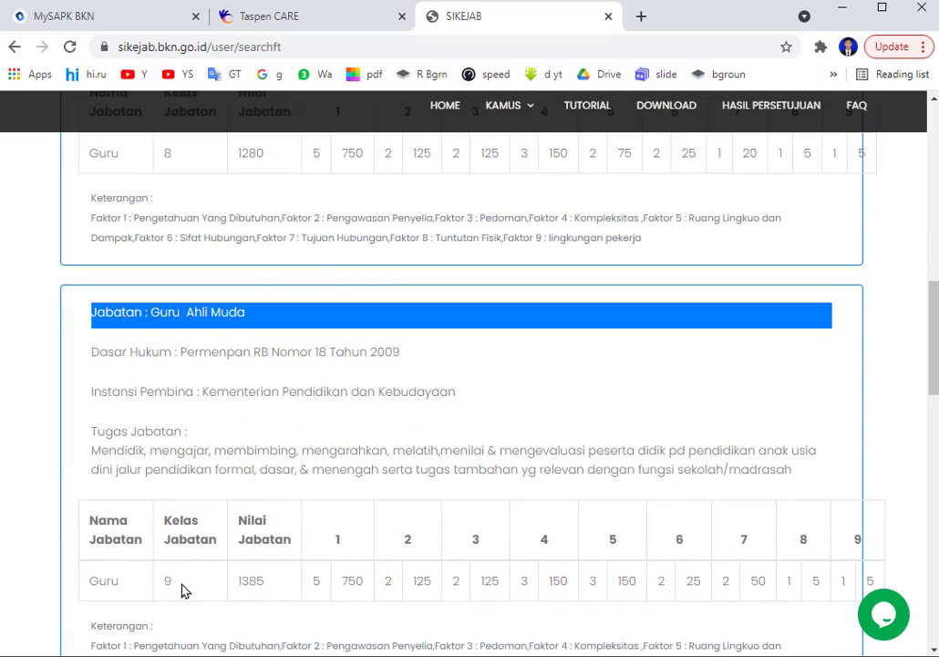
{"action": "scroll", "coordinate": [182, 588], "scroll_direction": "down", "scroll_amount": 3}
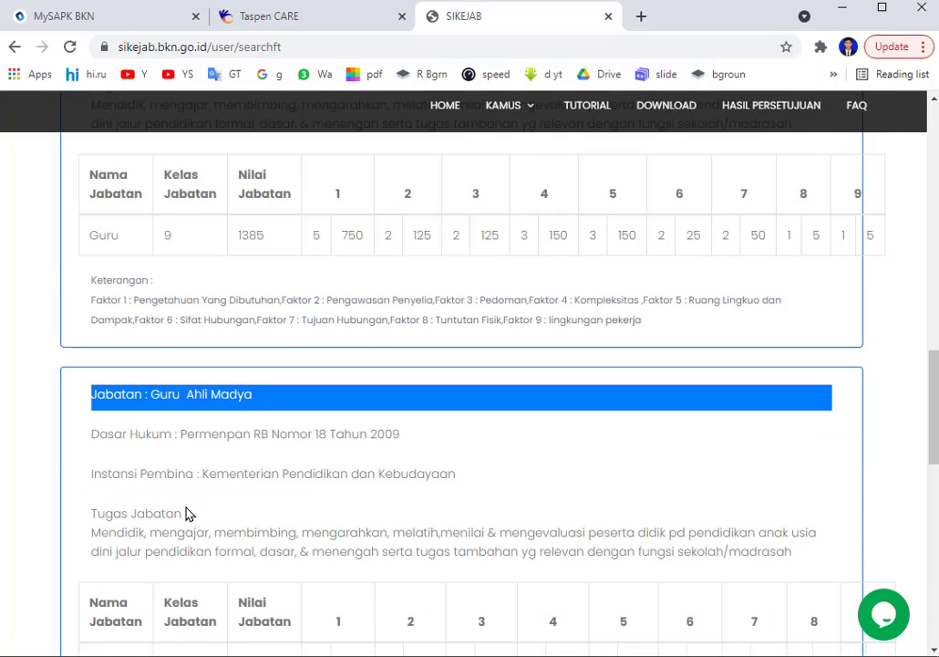
{"action": "scroll", "coordinate": [186, 515], "scroll_direction": "down", "scroll_amount": 2}
{"action": "scroll", "coordinate": [182, 513], "scroll_direction": "down", "scroll_amount": 3}
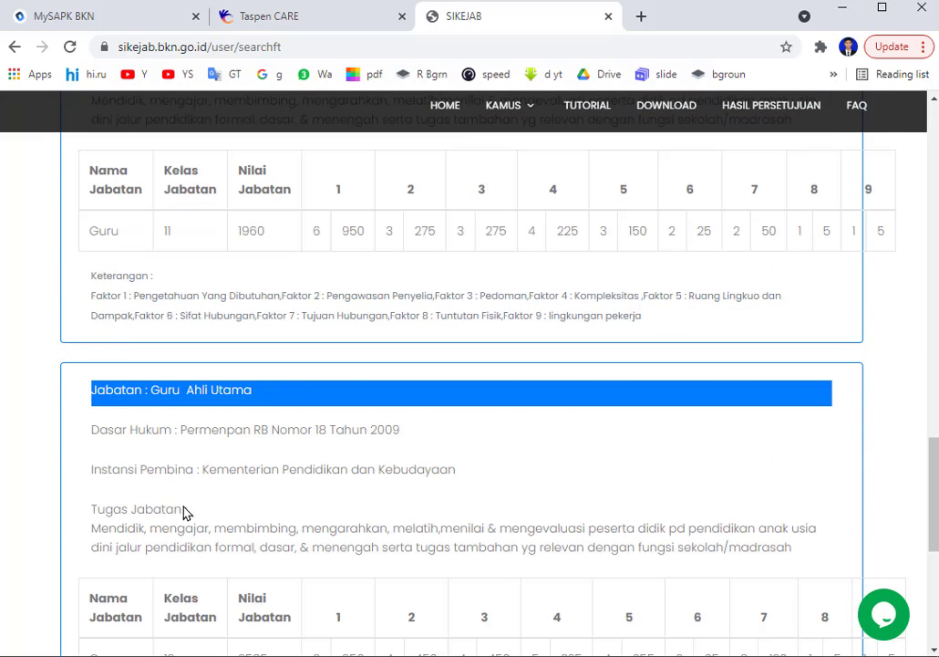
{"action": "scroll", "coordinate": [189, 487], "scroll_direction": "down", "scroll_amount": 2}
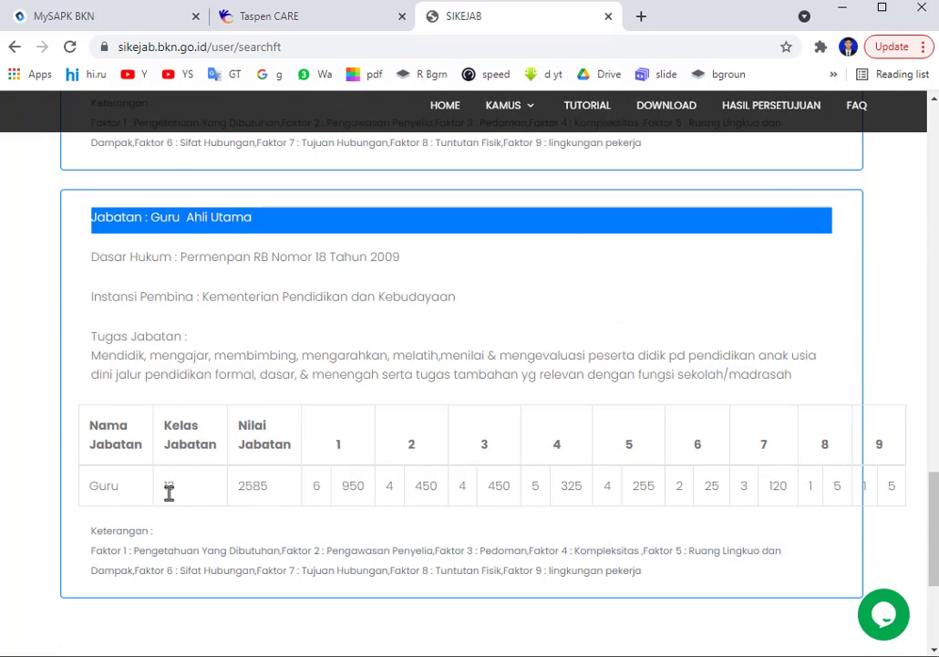
{"action": "scroll", "coordinate": [169, 492], "scroll_direction": "down", "scroll_amount": 3}
{"action": "scroll", "coordinate": [168, 486], "scroll_direction": "up", "scroll_amount": 15}
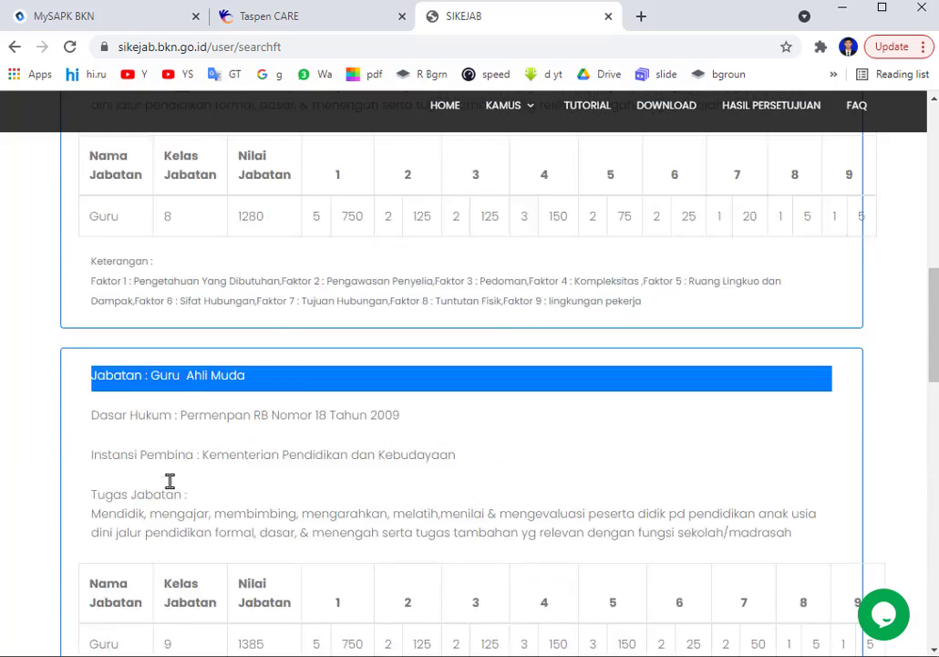
{"action": "scroll", "coordinate": [169, 480], "scroll_direction": "up", "scroll_amount": 5}
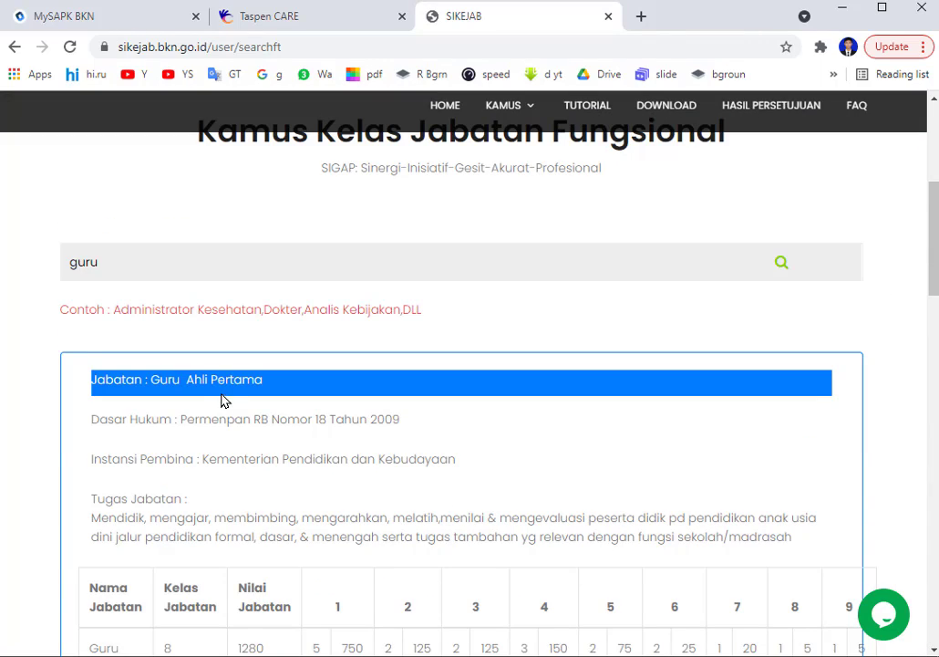
{"action": "scroll", "coordinate": [218, 416], "scroll_direction": "down", "scroll_amount": 1}
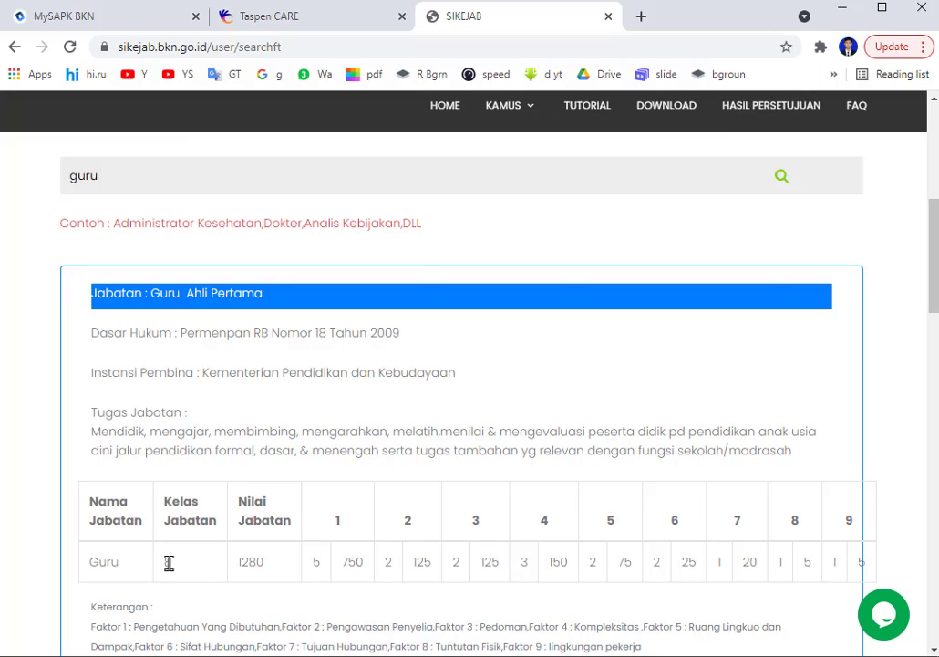
Back in MySAPK BKN, save the Data Pendukung form with Kelas Jabatan 8 and confirm success.
{"action": "left_click", "coordinate": [107, 15]}
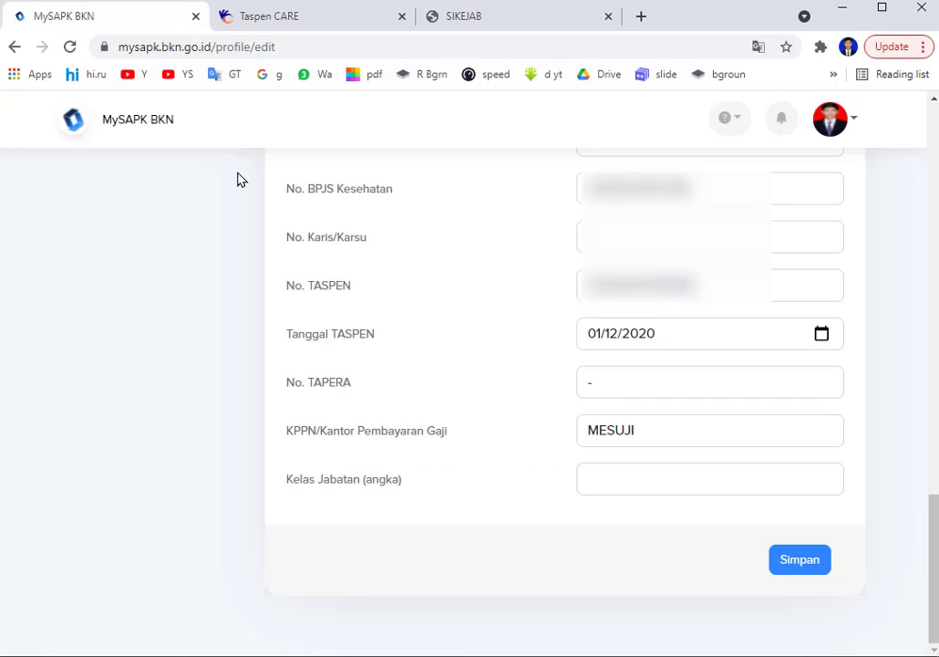
{"action": "left_click", "coordinate": [616, 478]}
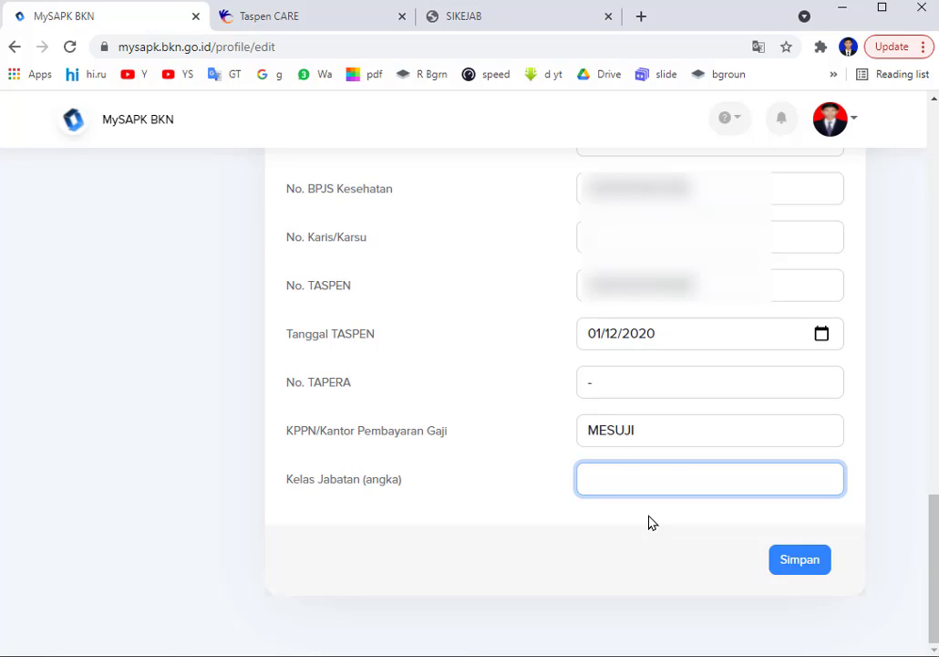
{"action": "left_click", "coordinate": [795, 559]}
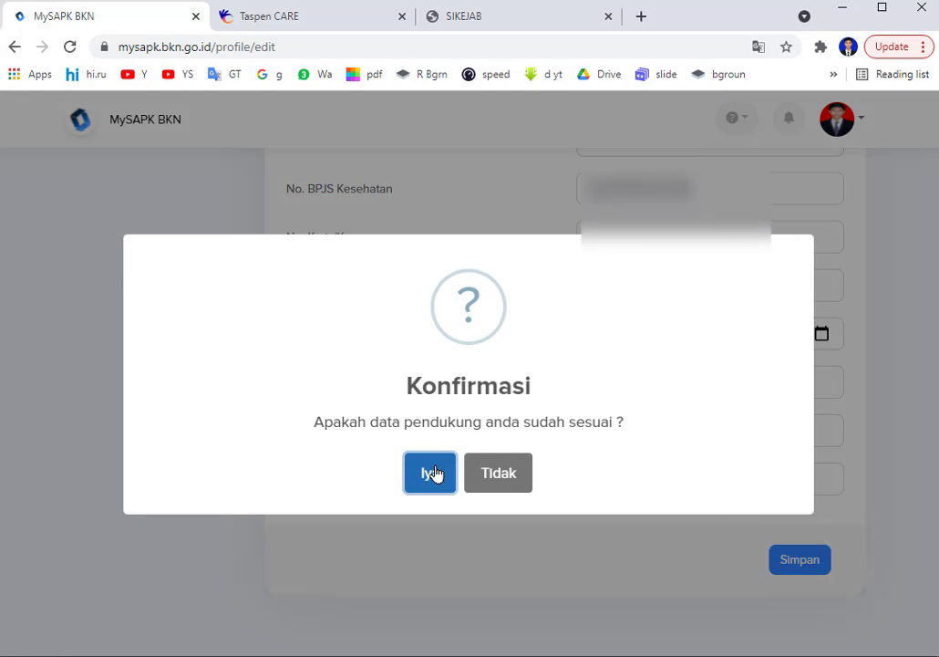
{"action": "left_click", "coordinate": [430, 480]}
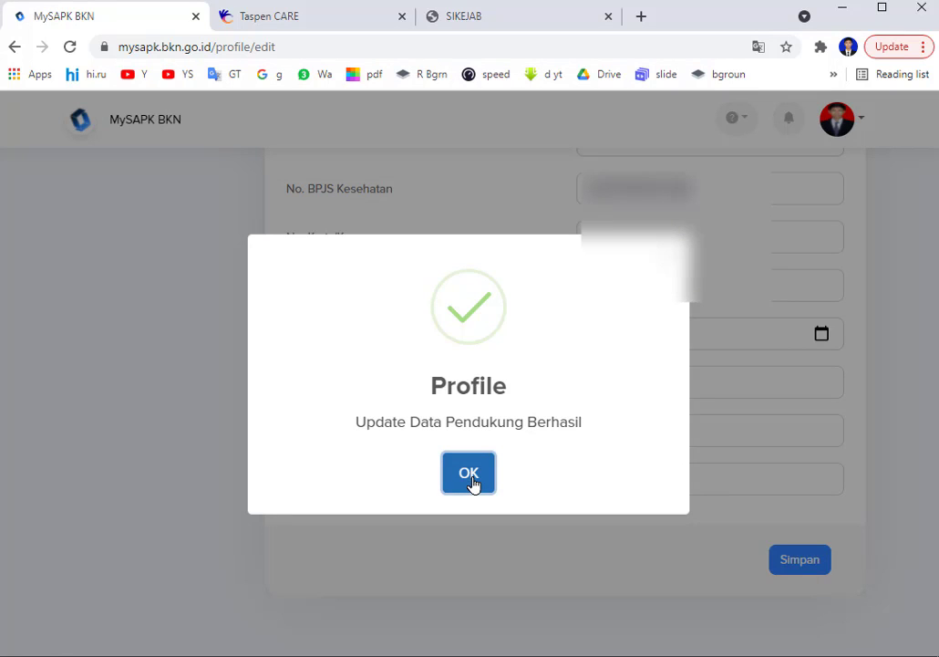
{"action": "left_click", "coordinate": [472, 482]}
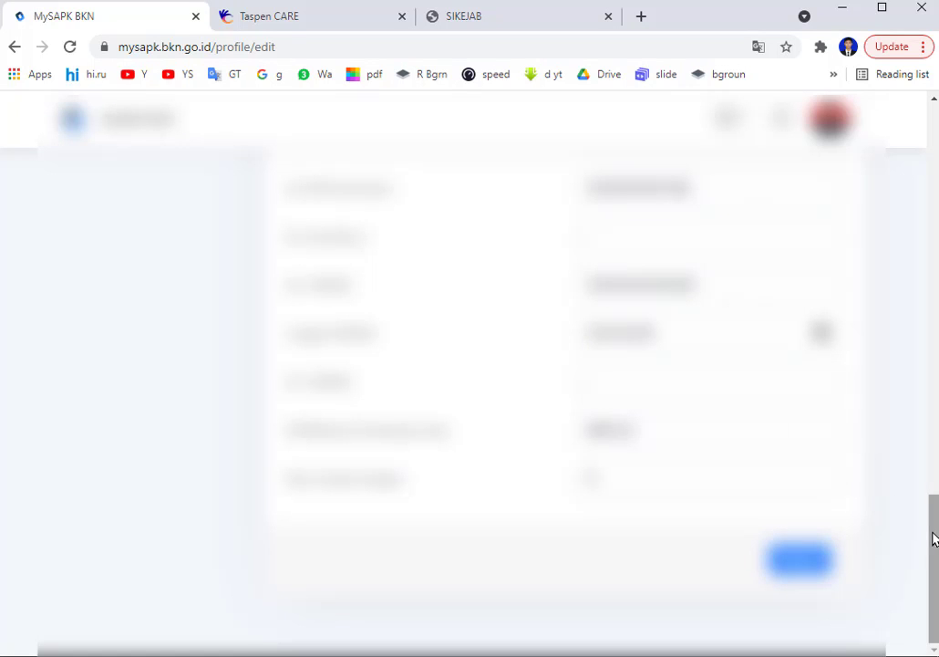
Go to Pemutakhiran Data Mandiri and open the Riwayat Golongan dan Pangkat category.
{"action": "left_click_drag", "start_coordinate": [933, 539], "coordinate": [917, 105]}
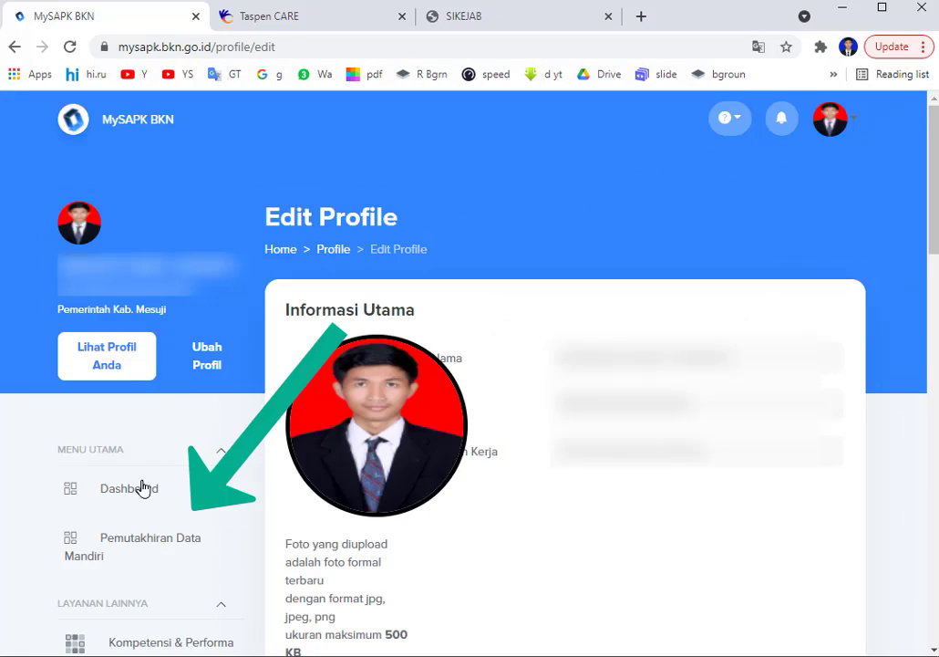
{"action": "left_click", "coordinate": [158, 558]}
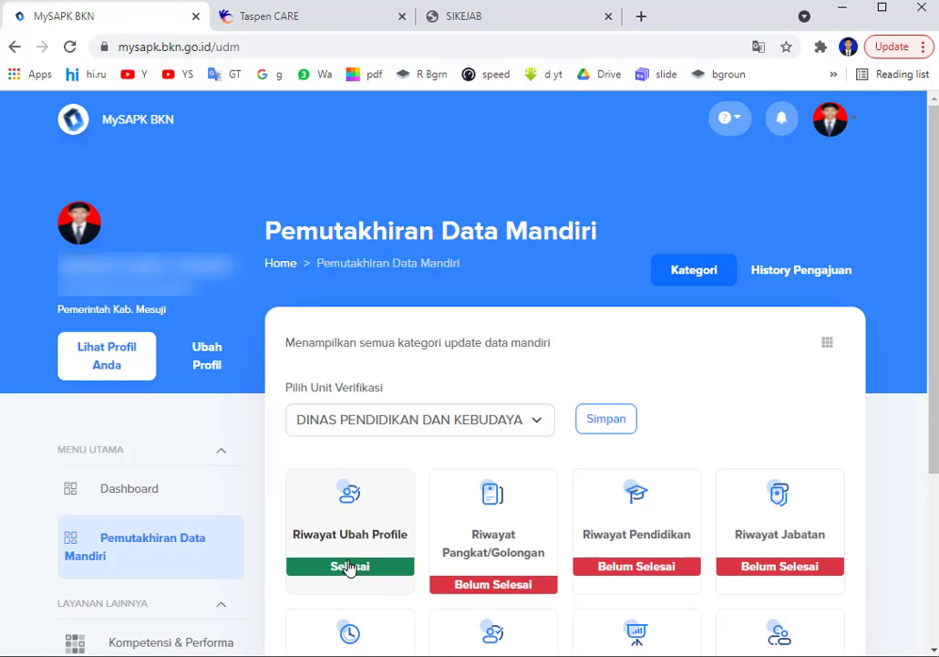
{"action": "left_click", "coordinate": [489, 547]}
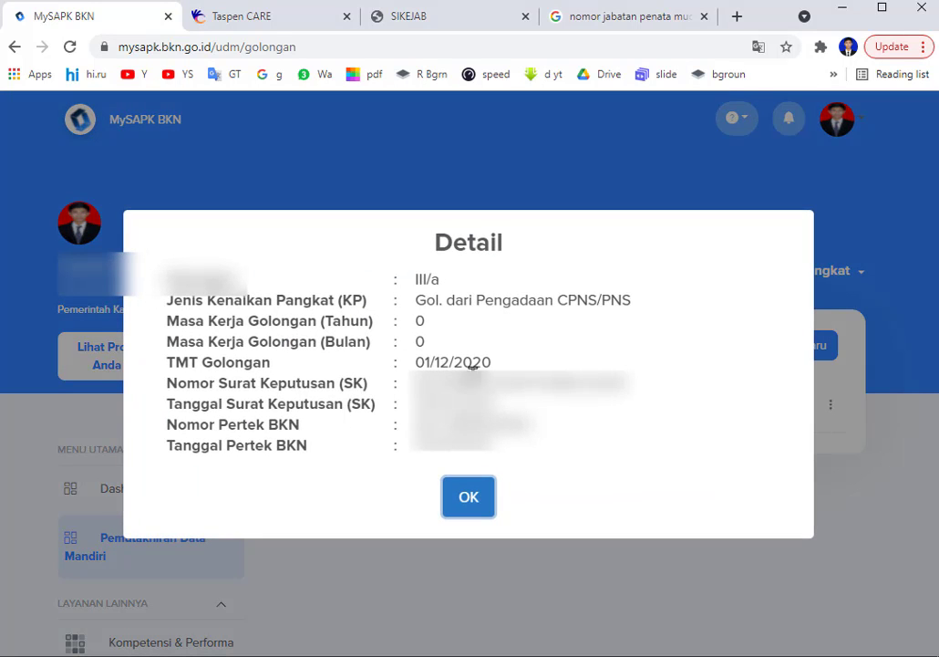
Edit the III/a Penata Muda record and review its prefilled form, TMT Golongan 01/12/2020.
{"action": "left_click", "coordinate": [474, 503]}
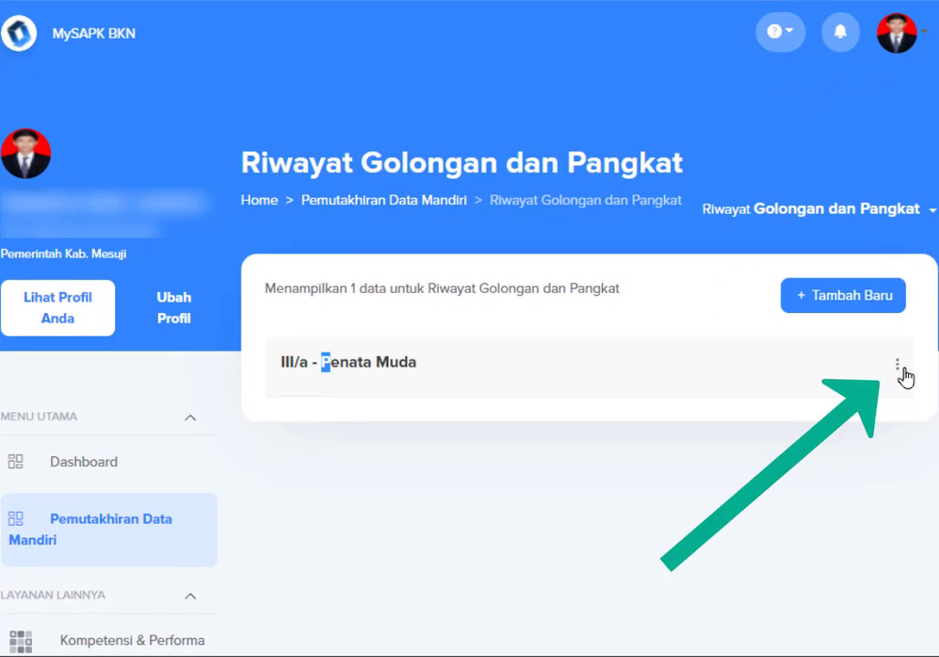
{"action": "left_click", "coordinate": [900, 365]}
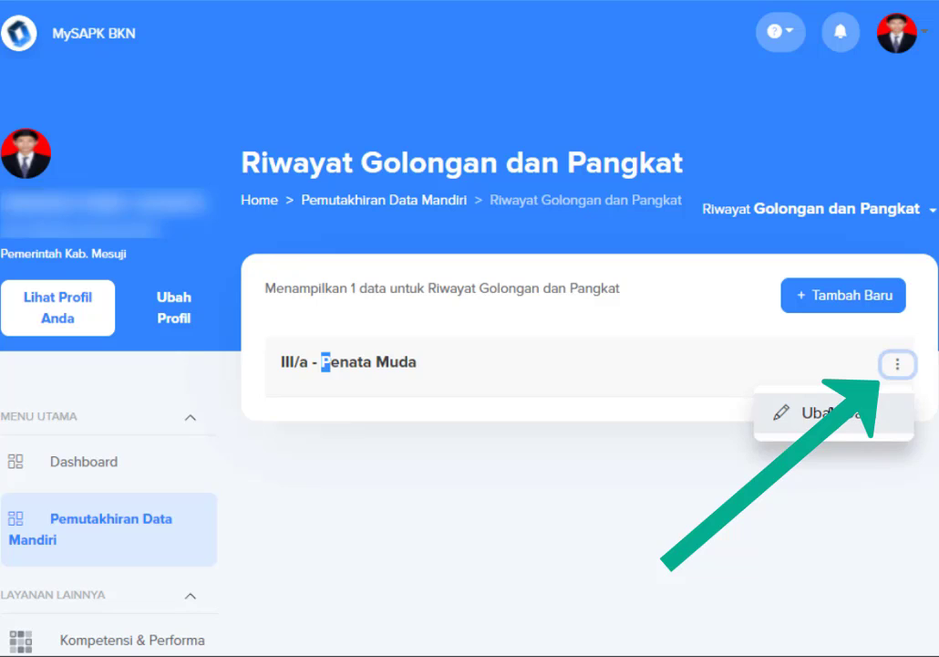
{"action": "left_click", "coordinate": [833, 417]}
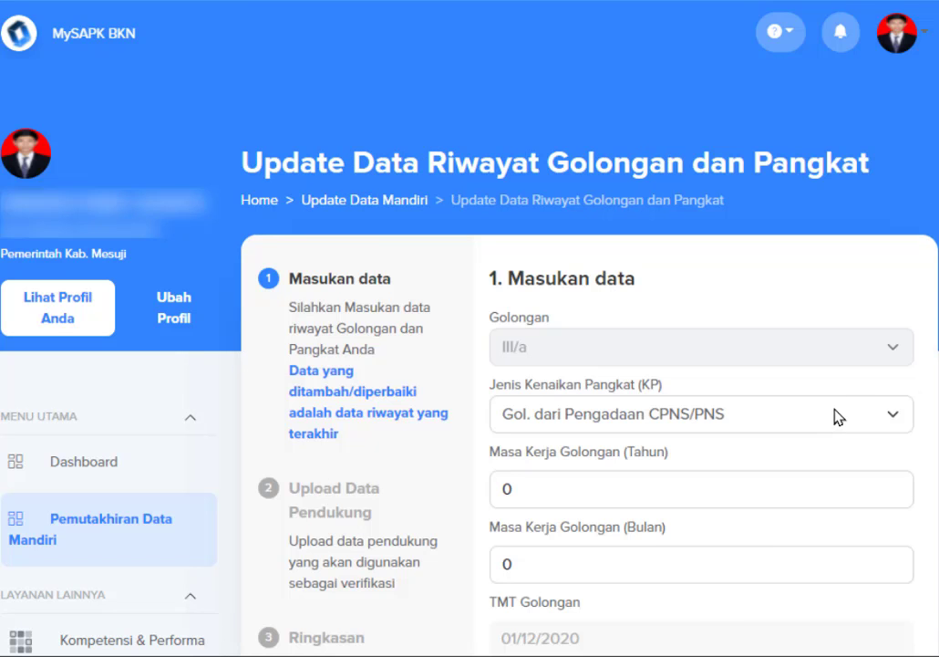
{"action": "scroll", "coordinate": [837, 417], "scroll_direction": "down", "scroll_amount": 3}
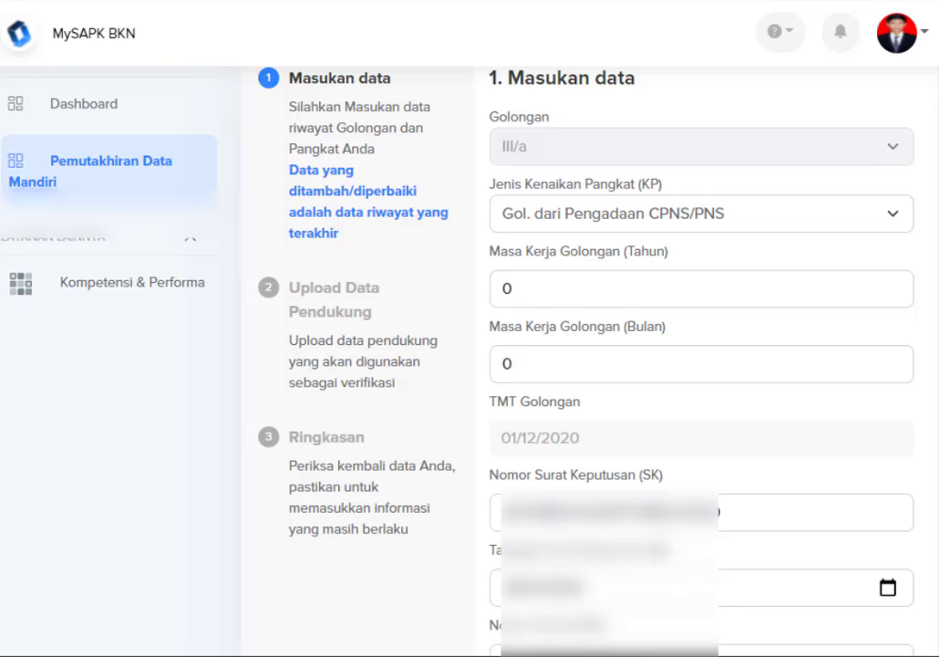
{"action": "scroll", "coordinate": [693, 472], "scroll_direction": "down", "scroll_amount": 2}
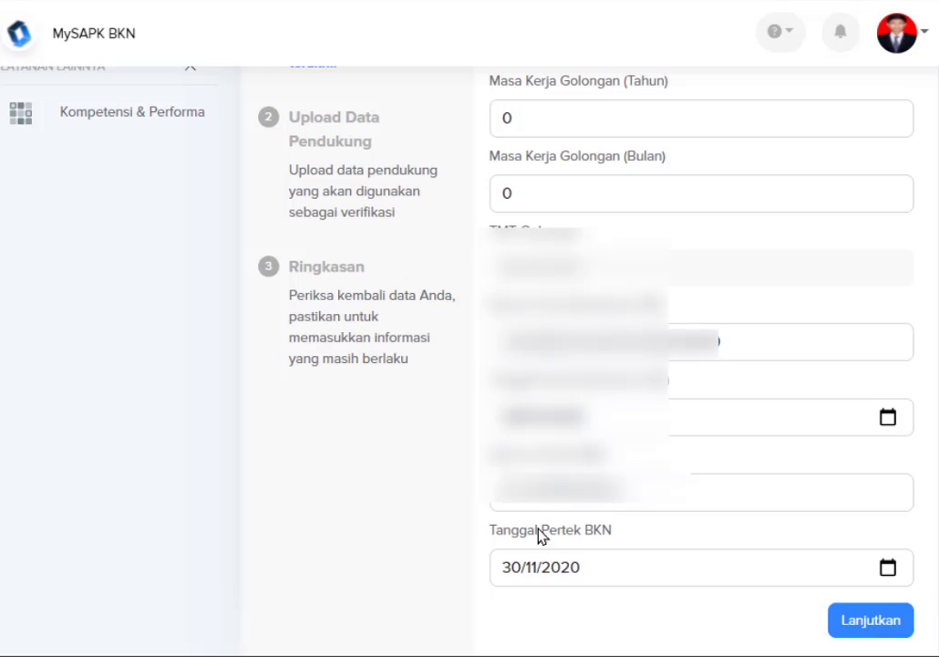
Continue the rank update to step 2, Upload Data Pendukung, where no SK KP document is attached yet.
{"action": "scroll", "coordinate": [547, 556], "scroll_direction": "down", "scroll_amount": 1}
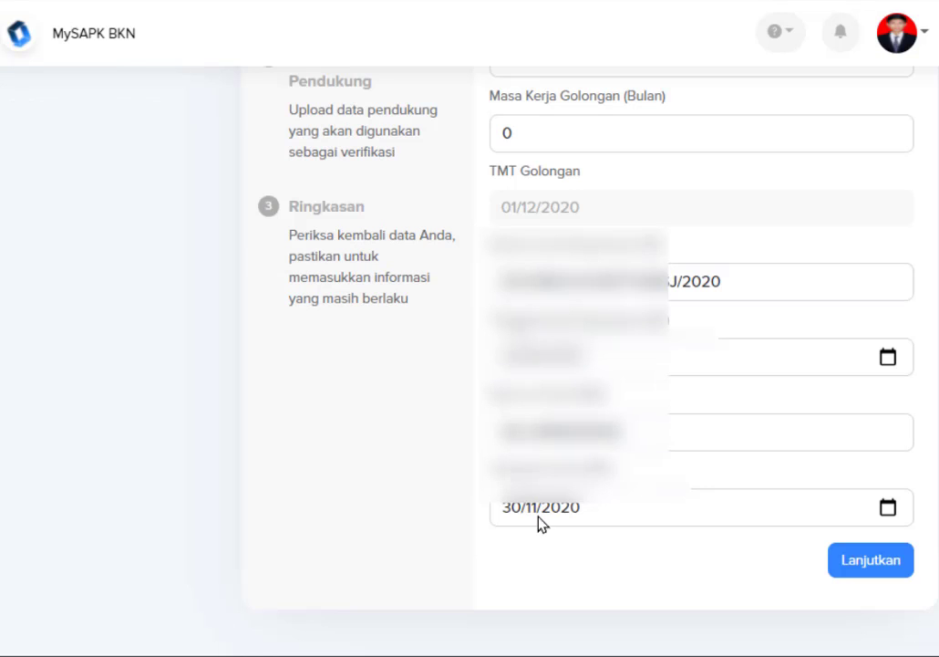
{"action": "left_click", "coordinate": [887, 567]}
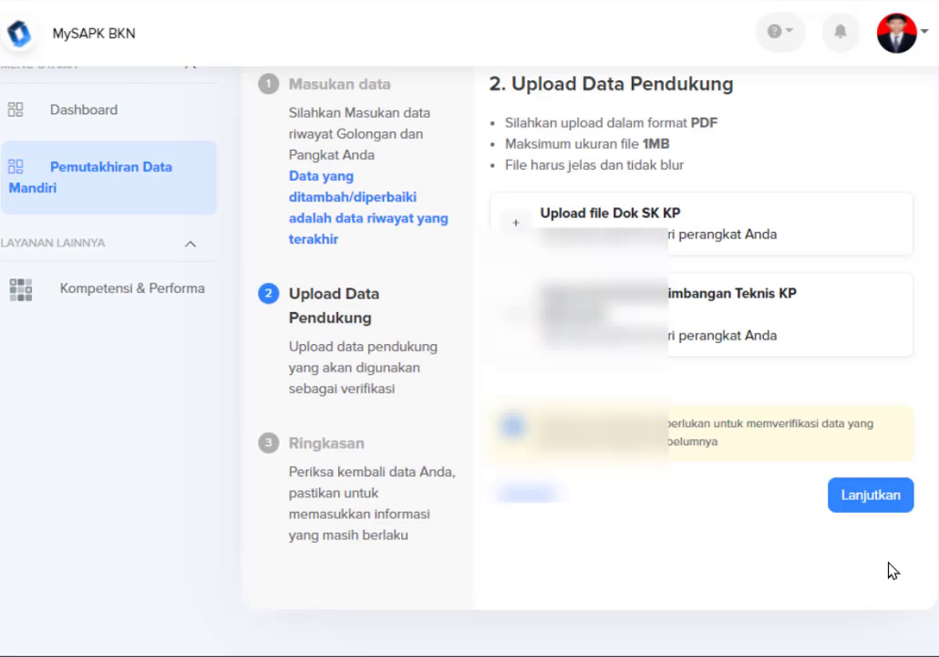
{"action": "scroll", "coordinate": [753, 551], "scroll_direction": "up", "scroll_amount": 1}
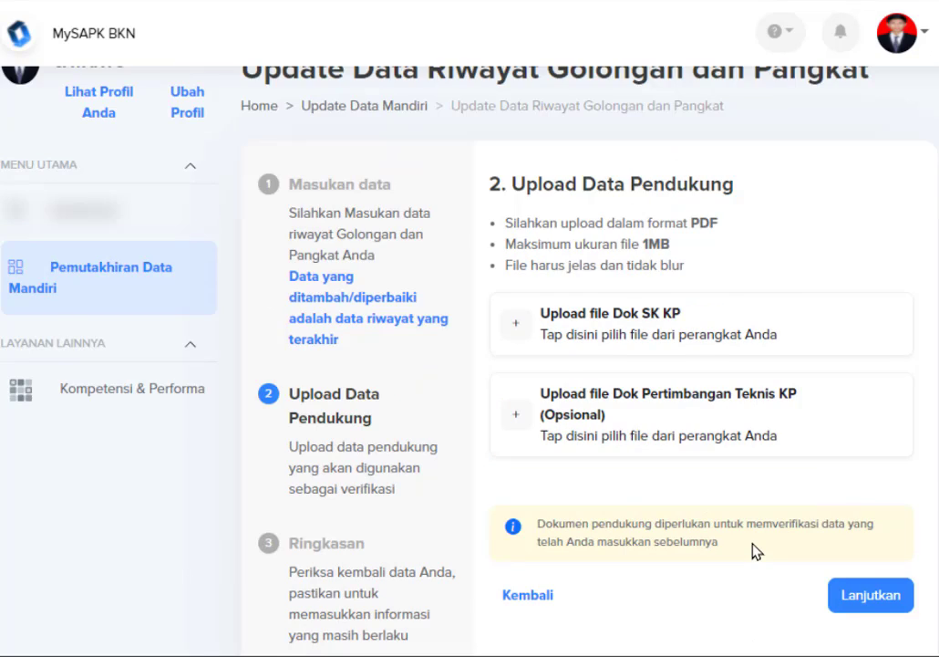
{"action": "scroll", "coordinate": [753, 551], "scroll_direction": "up", "scroll_amount": 1}
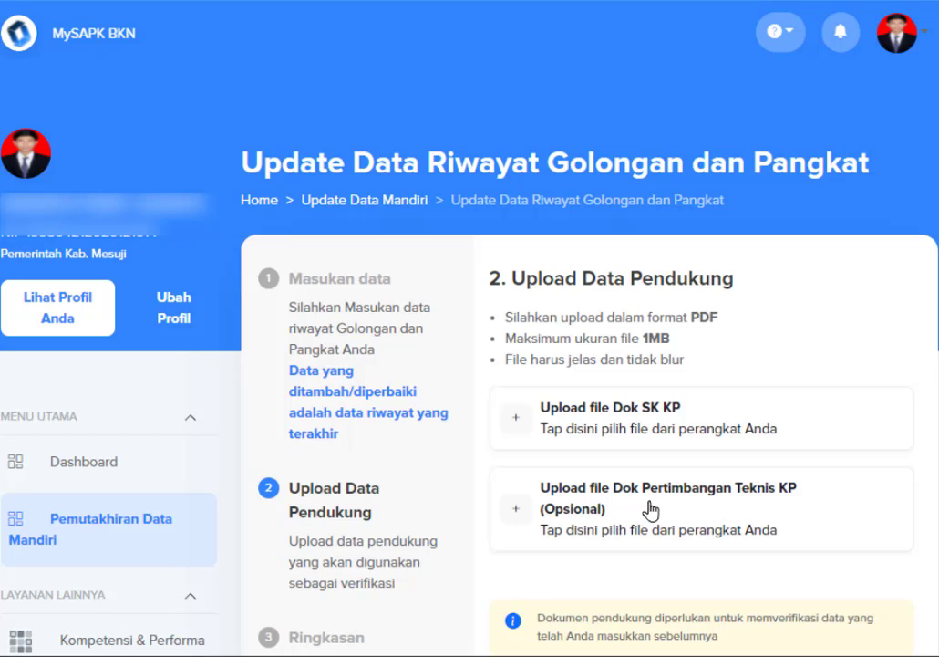
{"action": "scroll", "coordinate": [775, 512], "scroll_direction": "down", "scroll_amount": 1}
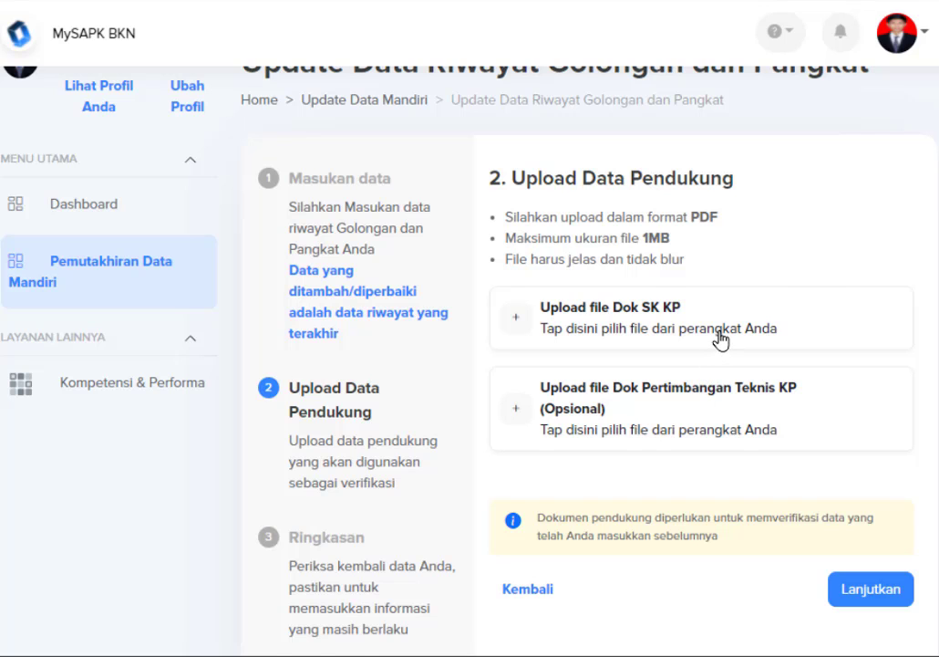
{"action": "scroll", "coordinate": [720, 339], "scroll_direction": "up", "scroll_amount": 1}
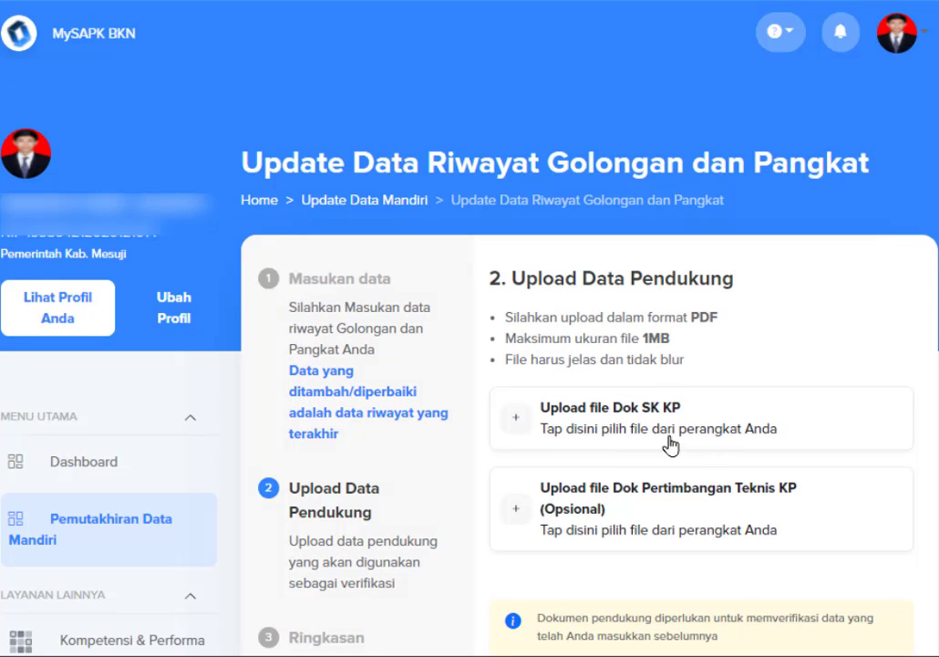
{"action": "scroll", "coordinate": [691, 447], "scroll_direction": "down", "scroll_amount": 1}
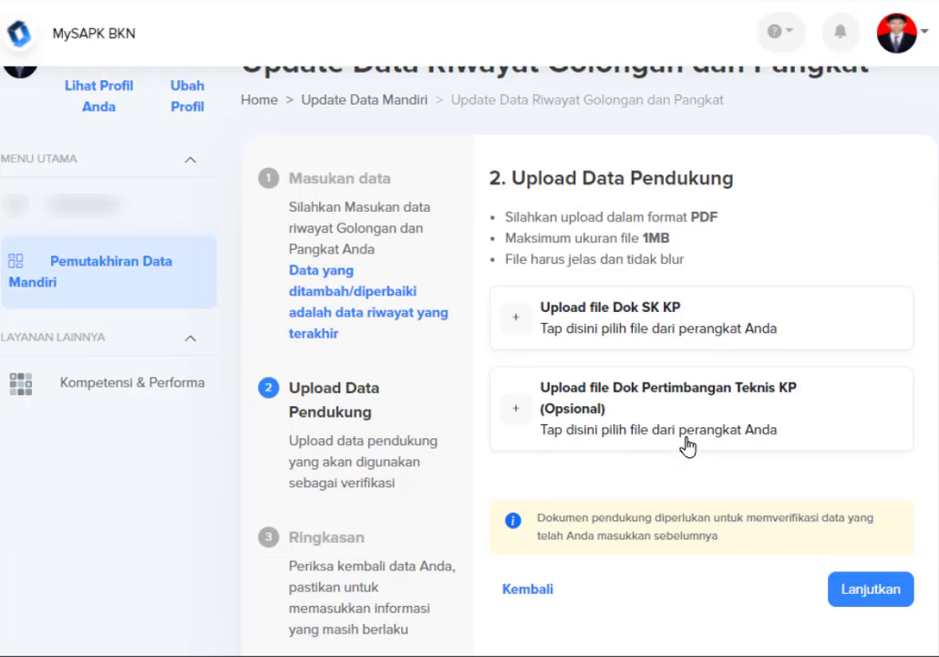
Cancel the SK KP file selection, close the Google search tab, and open a blank tab.
{"action": "left_click", "coordinate": [634, 326]}
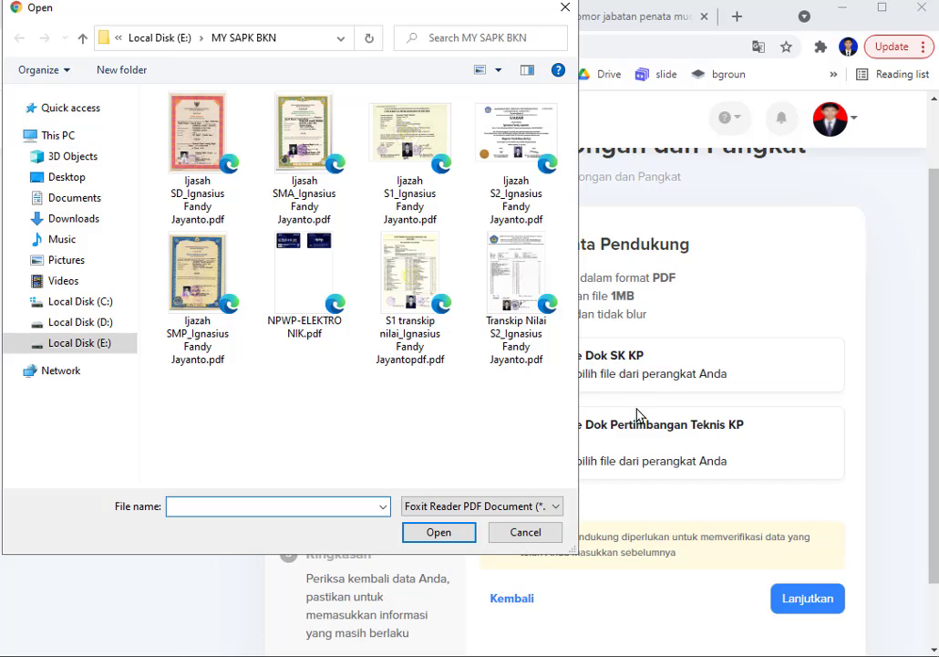
{"action": "left_click", "coordinate": [526, 533]}
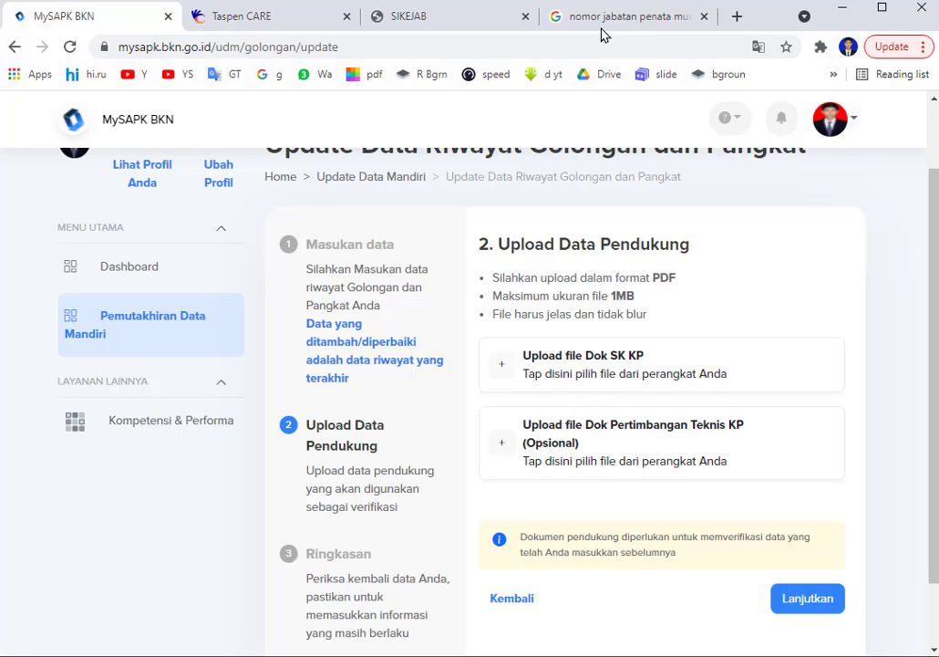
{"action": "left_click", "coordinate": [704, 16]}
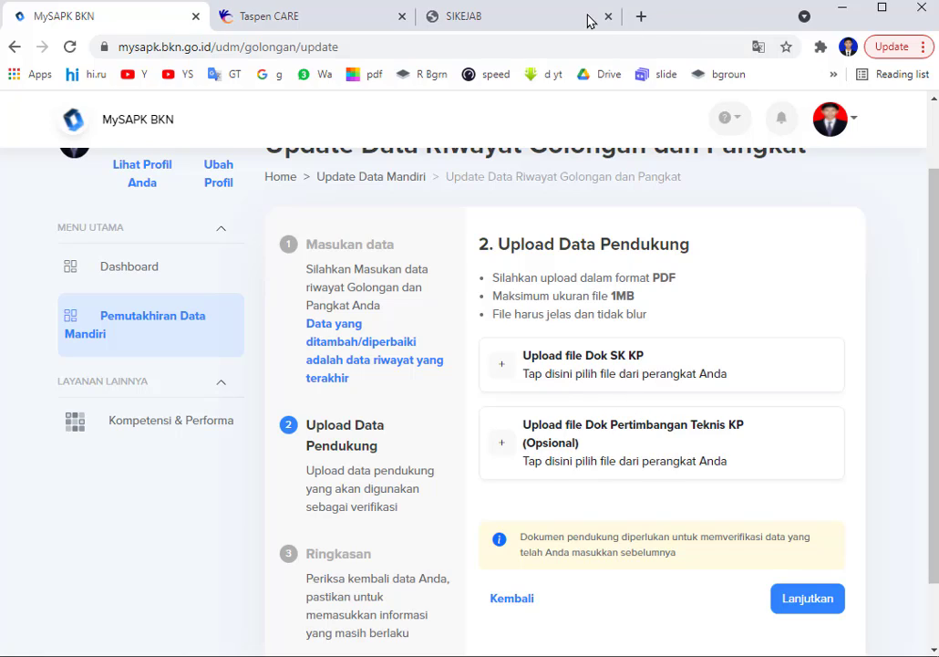
{"action": "left_click", "coordinate": [643, 17]}
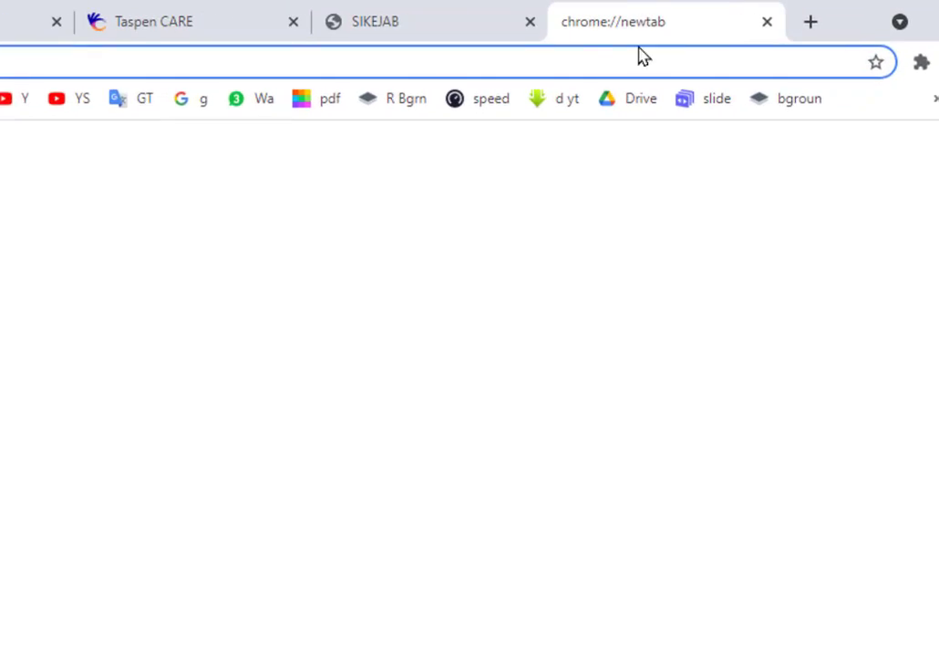
Convert 'SK CPNS Formasi 2019 TMT 1 DES 2020 1.jpg' to PDF with Smallpdf's JPG to PDF.
{"action": "left_click", "coordinate": [417, 139]}
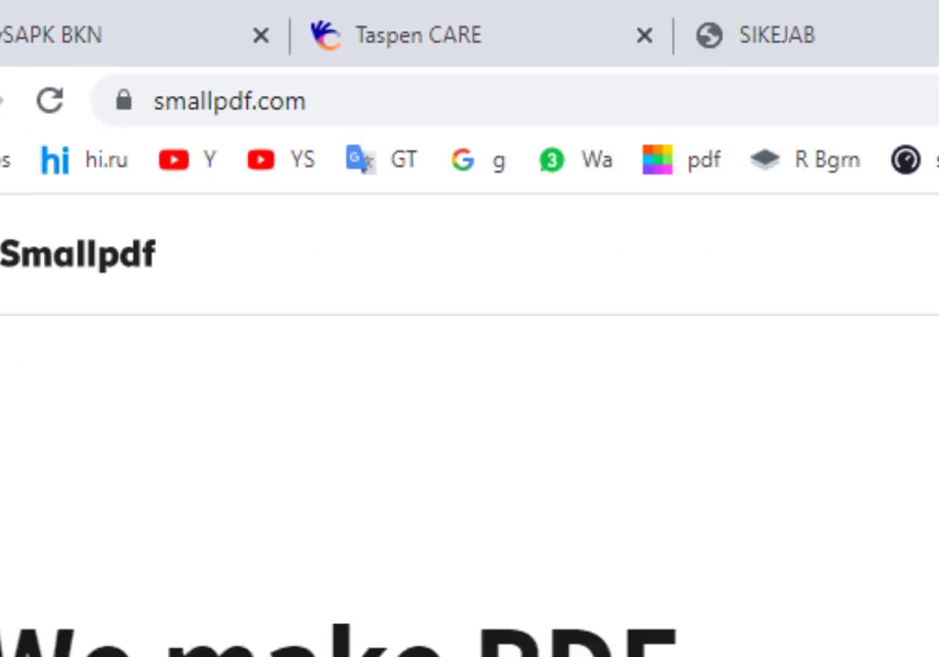
{"action": "scroll", "coordinate": [373, 390], "scroll_direction": "down", "scroll_amount": 10}
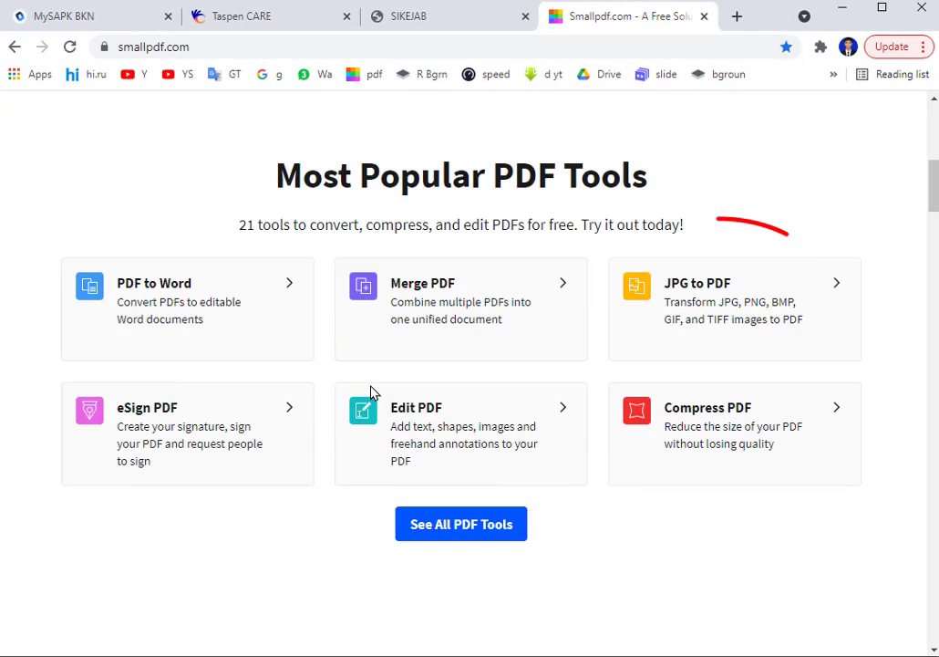
{"action": "left_click", "coordinate": [721, 301]}
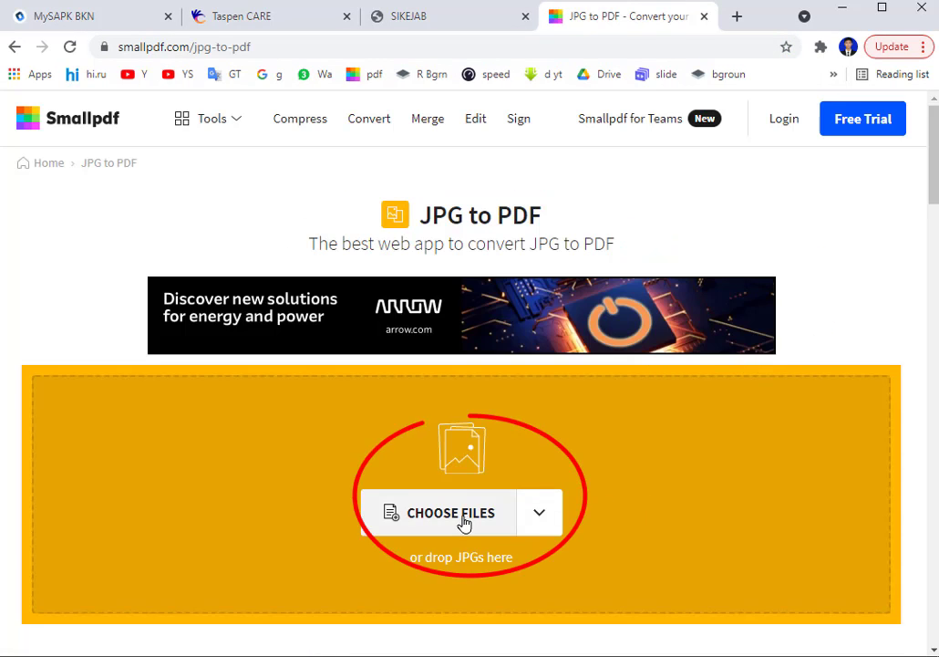
{"action": "left_click", "coordinate": [464, 522]}
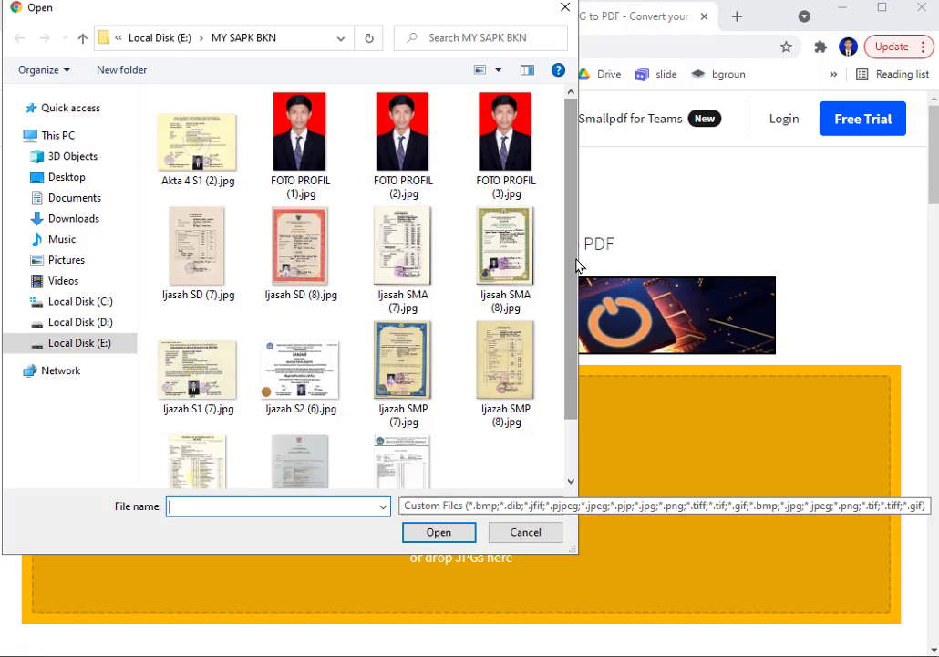
{"action": "scroll", "coordinate": [570, 266], "scroll_direction": "down", "scroll_amount": 2}
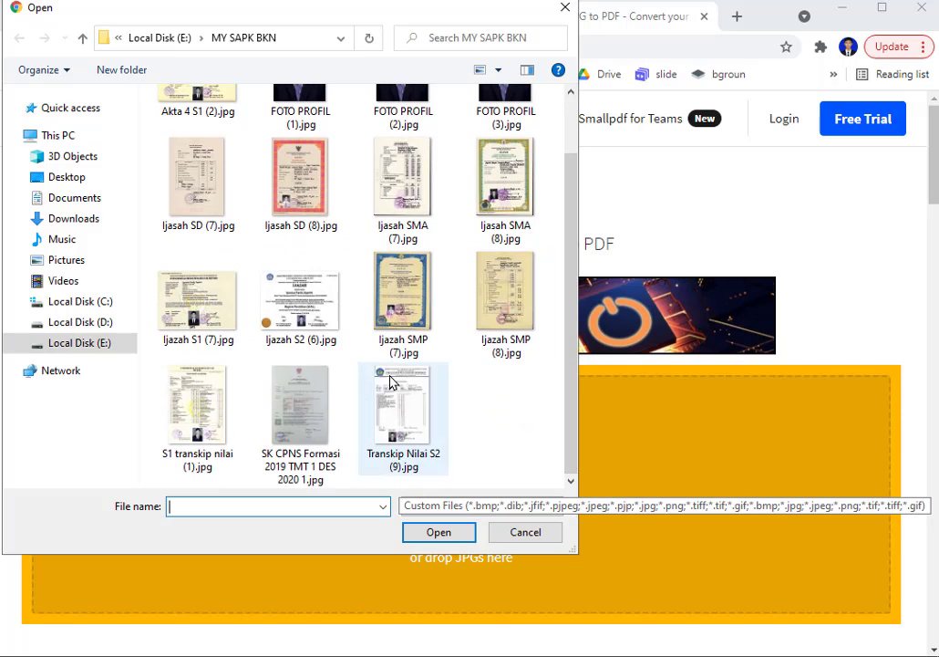
{"action": "left_click", "coordinate": [310, 426]}
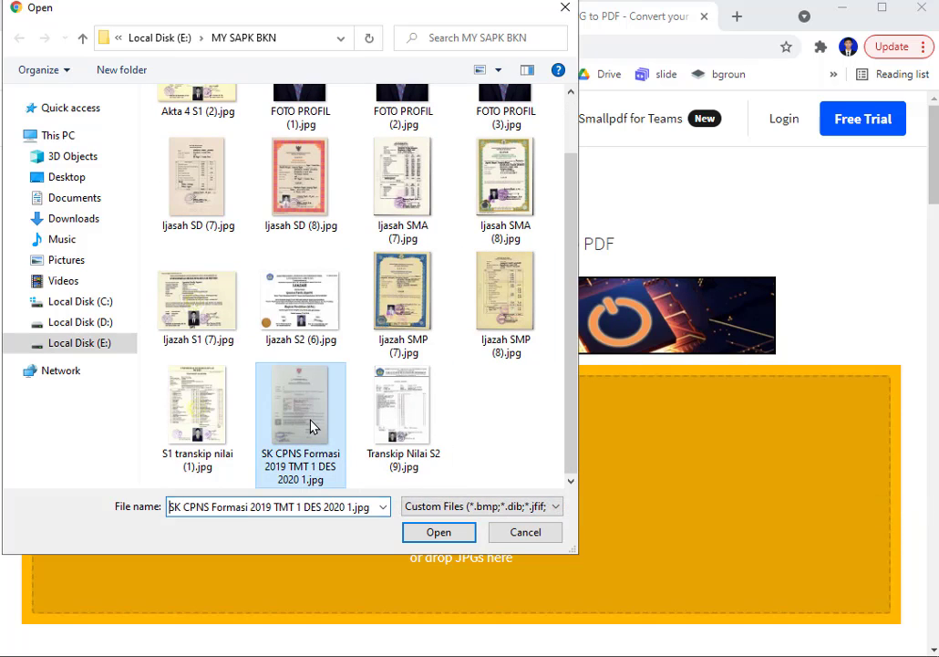
{"action": "left_click", "coordinate": [447, 532]}
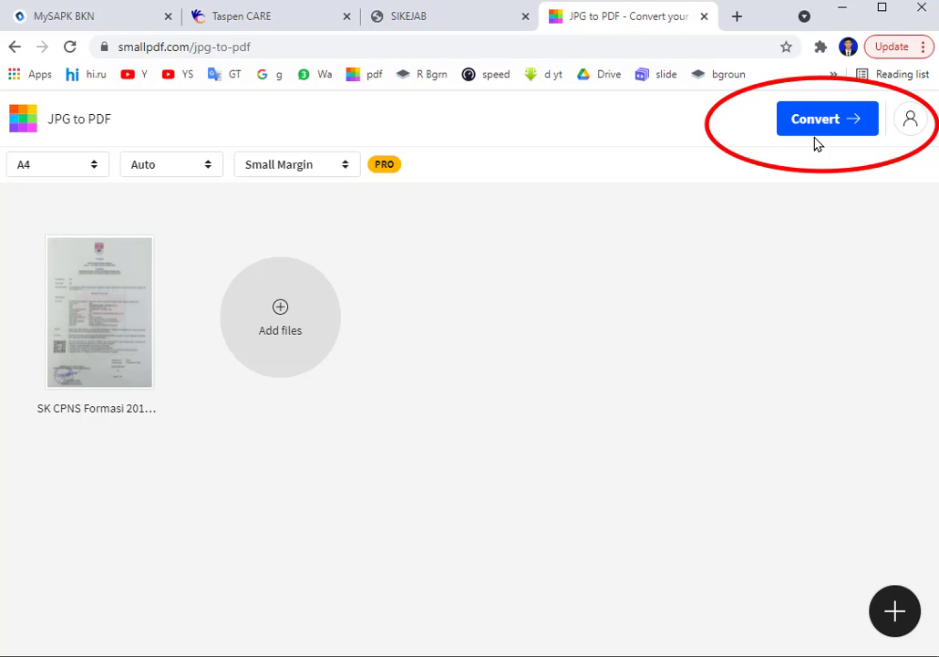
{"action": "left_click", "coordinate": [807, 121]}
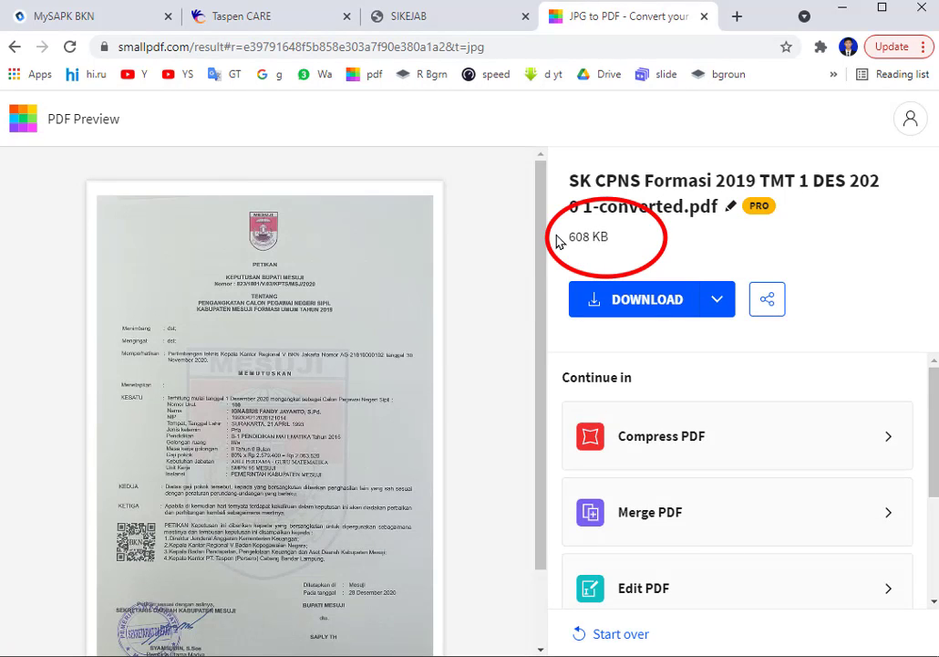
Save the PDF to MY SAPK BKN as SK CPNS plus the owner's name, then close Smallpdf.
{"action": "left_click", "coordinate": [652, 301]}
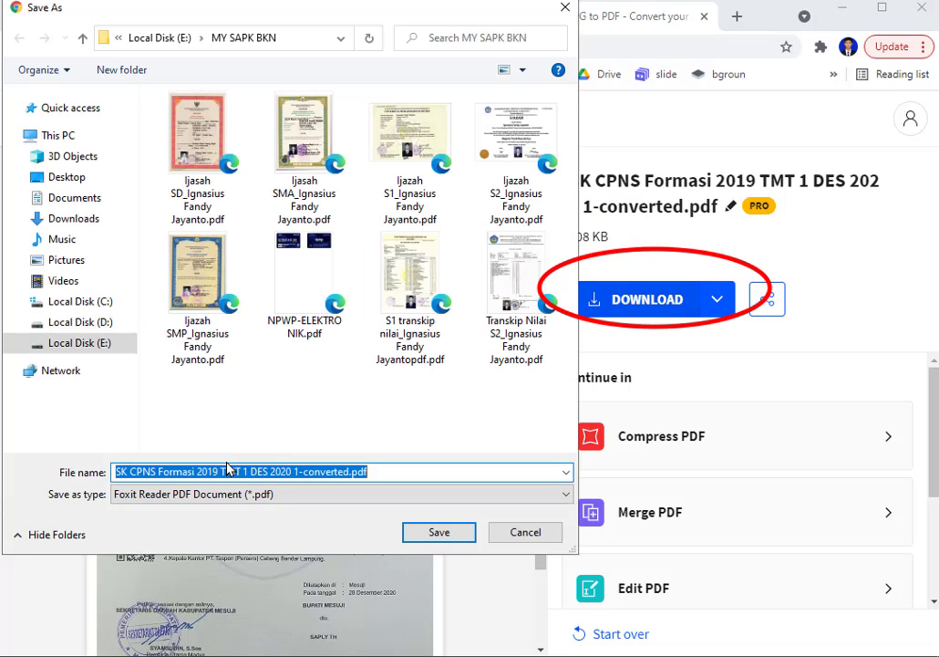
{"action": "left_click", "coordinate": [159, 472]}
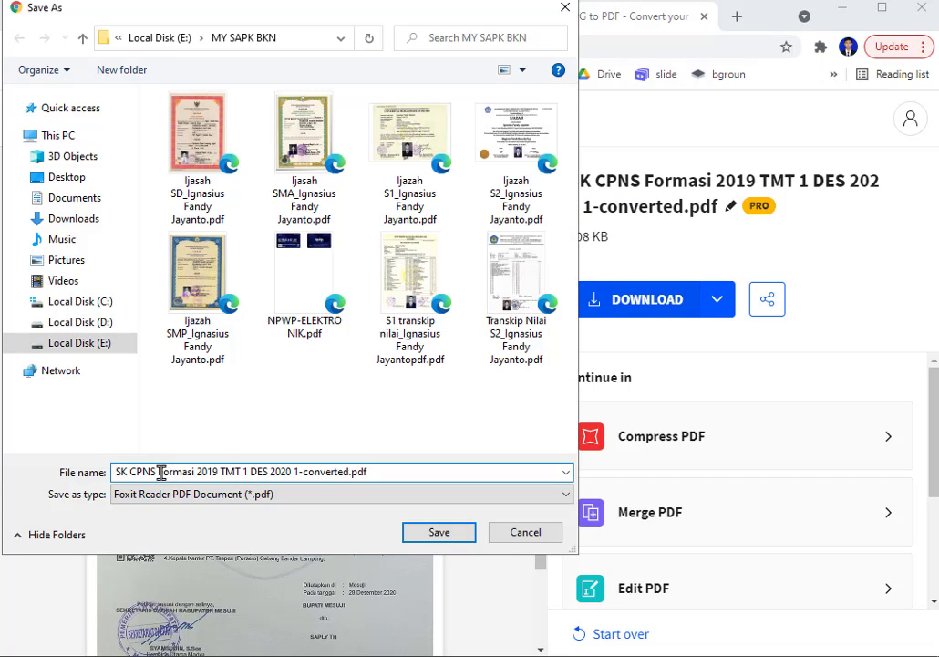
{"action": "left_click_drag", "start_coordinate": [161, 472], "coordinate": [351, 483]}
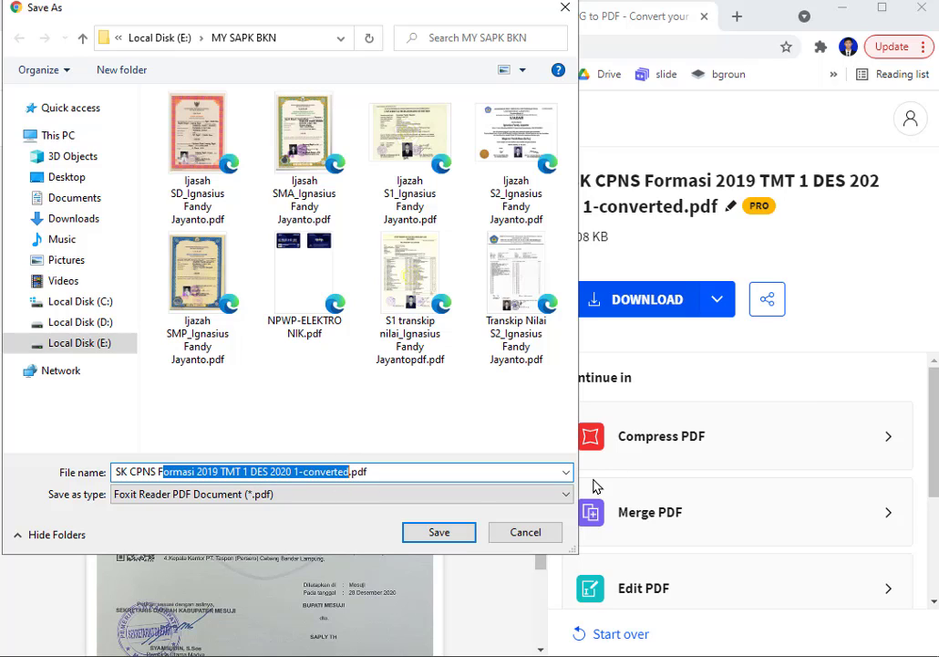
{"action": "key", "text": "BackSpace"}
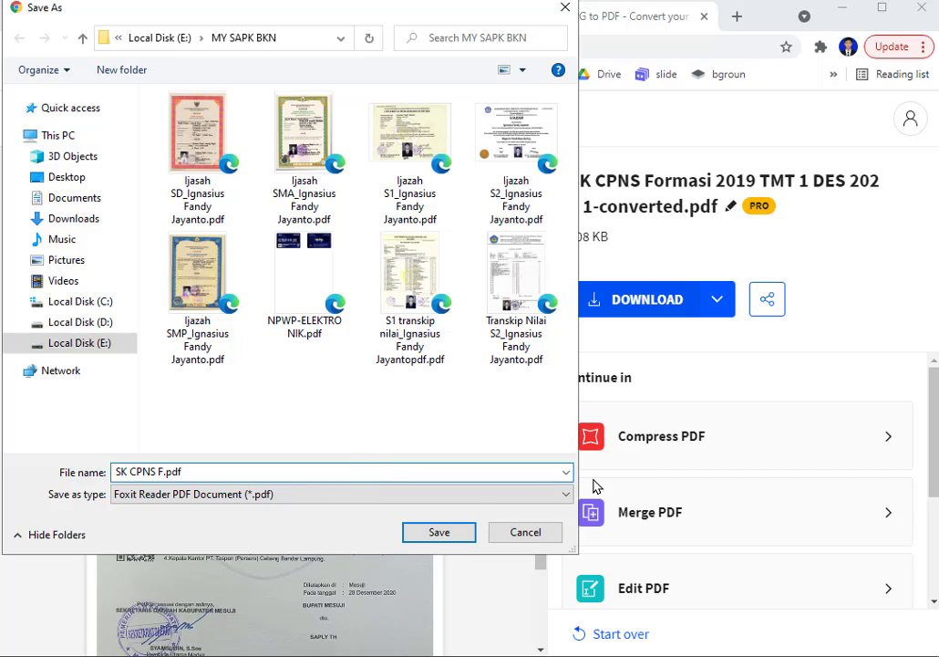
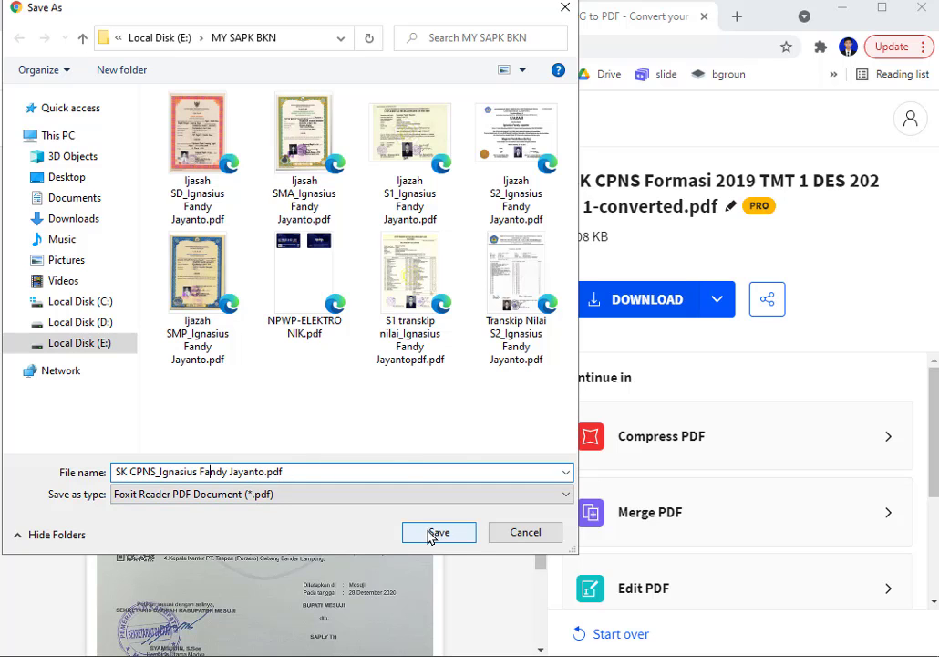
{"action": "left_click", "coordinate": [429, 537]}
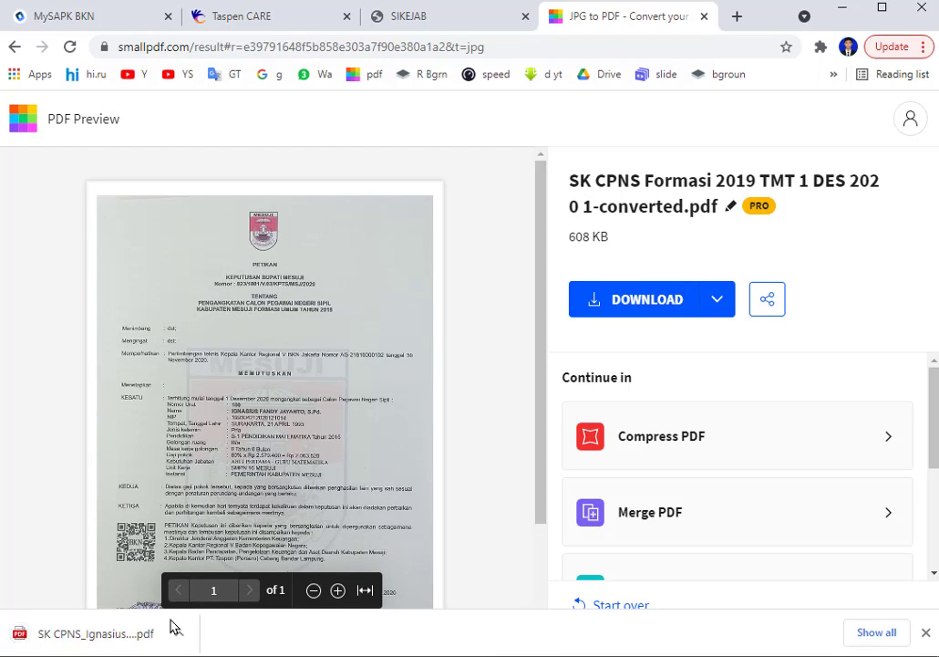
{"action": "left_click", "coordinate": [705, 18]}
{"action": "left_click", "coordinate": [82, 20]}
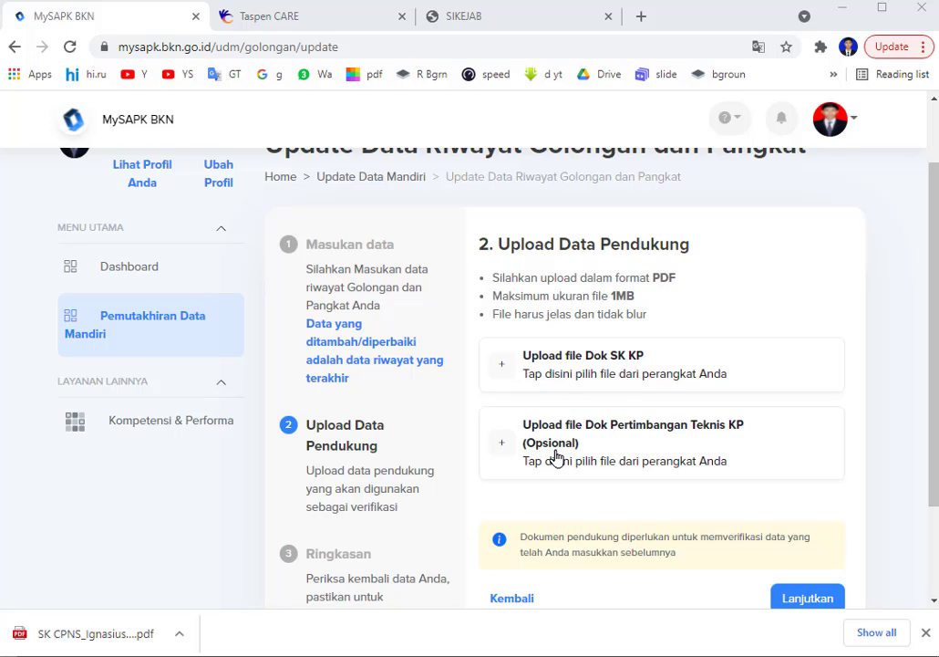
Upload the renamed SK CPNS PDF as the Dok SK KP document.
{"action": "left_click", "coordinate": [612, 381]}
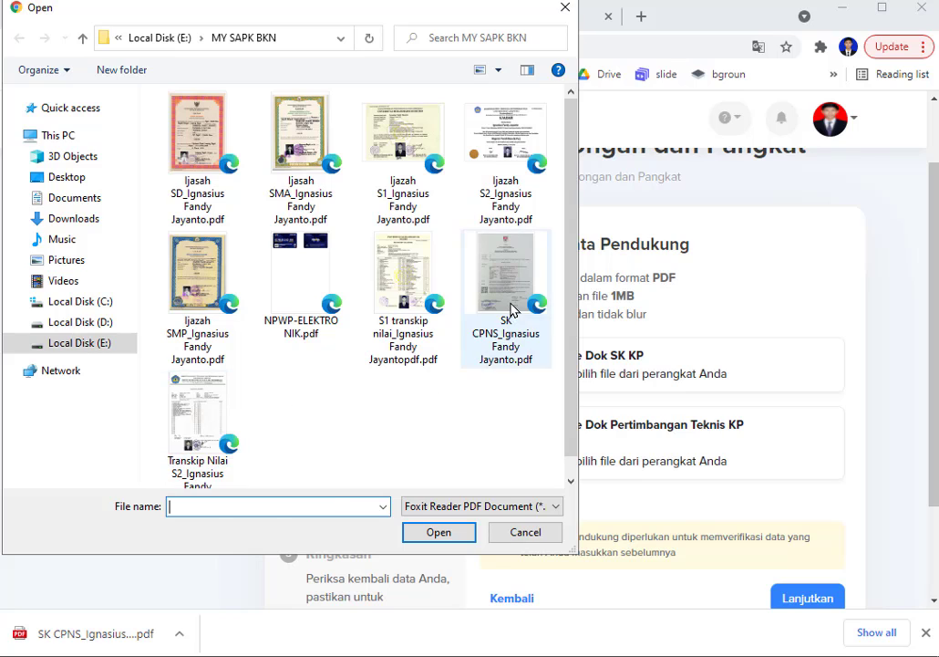
{"action": "left_click", "coordinate": [516, 339]}
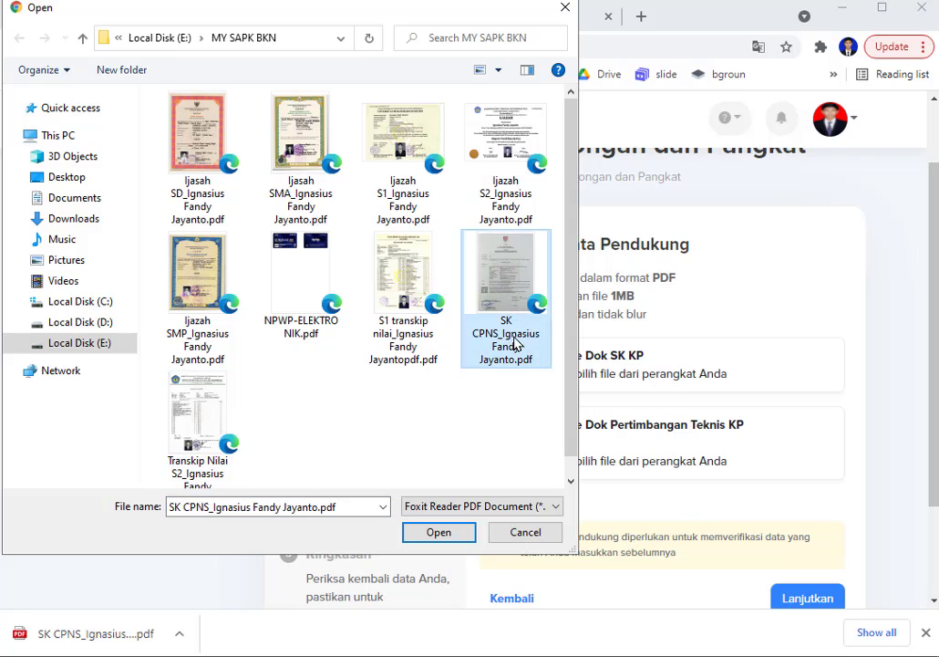
{"action": "left_click", "coordinate": [437, 535]}
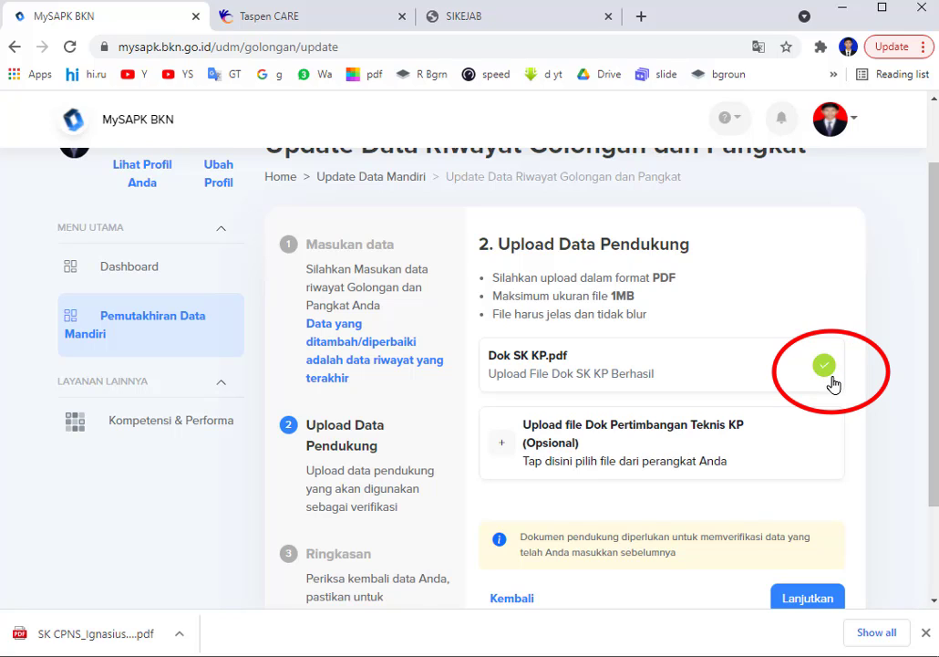
{"action": "scroll", "coordinate": [832, 390], "scroll_direction": "down", "scroll_amount": 1}
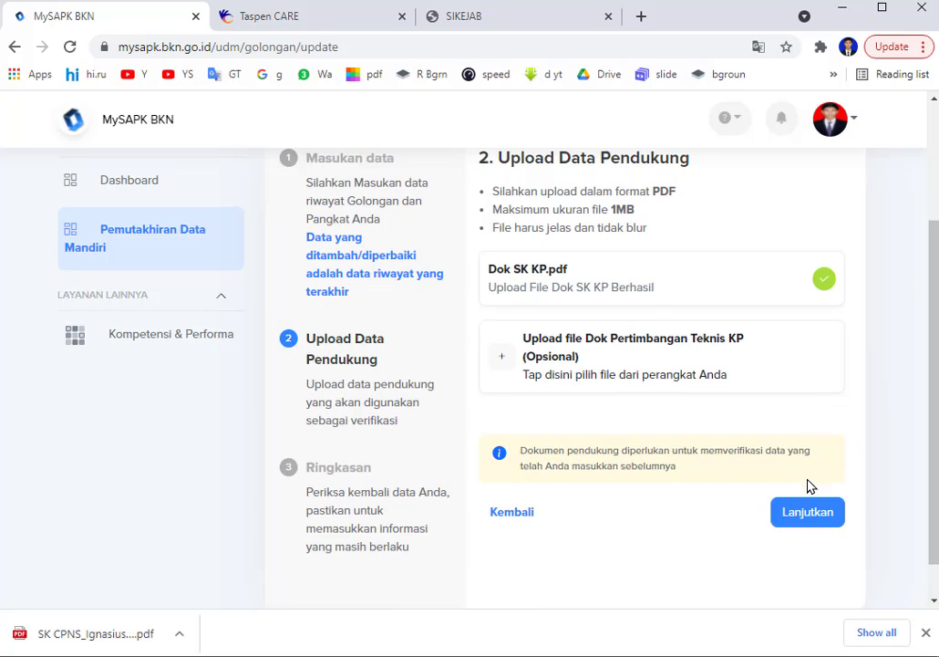
Review the Ringkasan summary, accept the 'Saya menyatakan' declaration, and submit the rank update.
{"action": "left_click", "coordinate": [807, 511]}
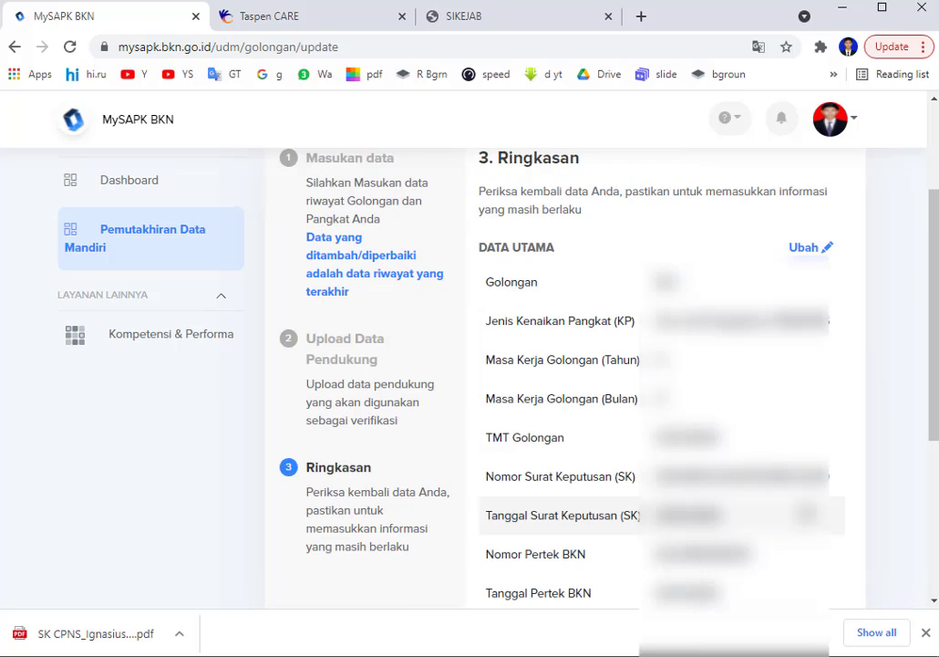
{"action": "scroll", "coordinate": [810, 511], "scroll_direction": "up", "scroll_amount": 1}
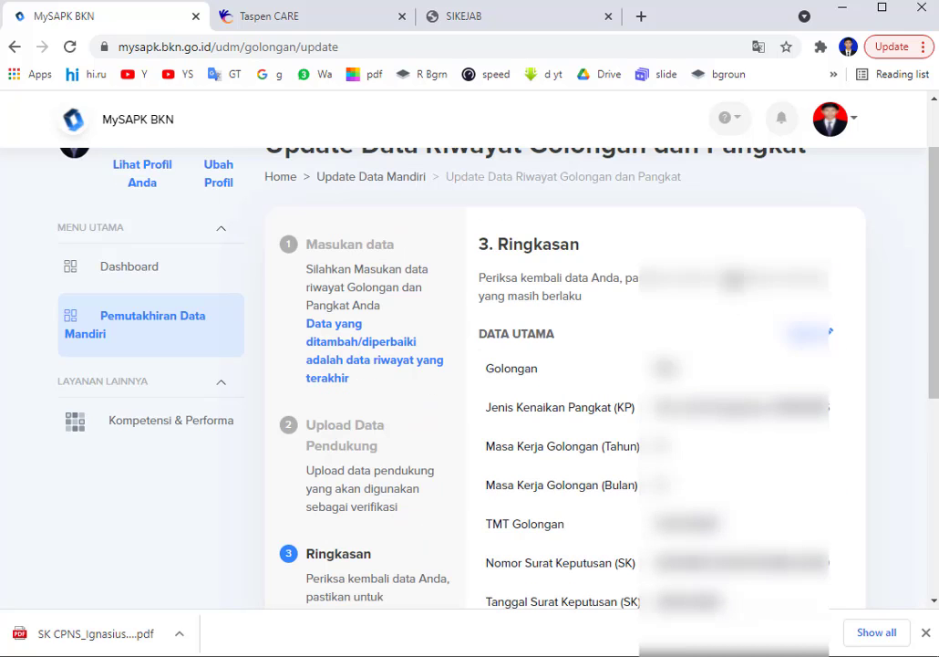
{"action": "scroll", "coordinate": [748, 407], "scroll_direction": "down", "scroll_amount": 2}
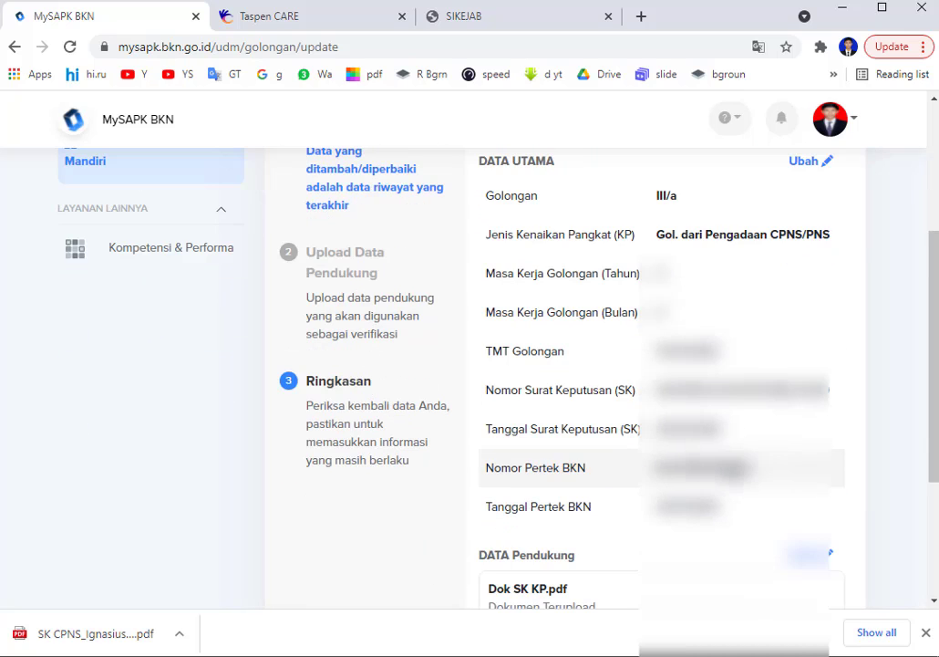
{"action": "scroll", "coordinate": [747, 510], "scroll_direction": "up", "scroll_amount": 1}
{"action": "scroll", "coordinate": [748, 460], "scroll_direction": "up", "scroll_amount": 1}
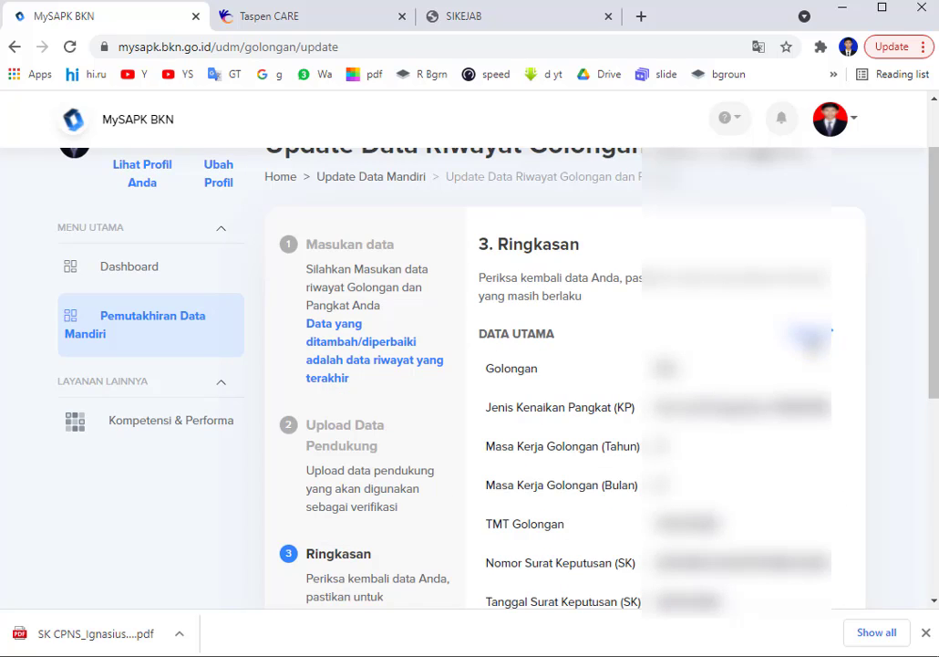
{"action": "scroll", "coordinate": [744, 410], "scroll_direction": "down", "scroll_amount": 3}
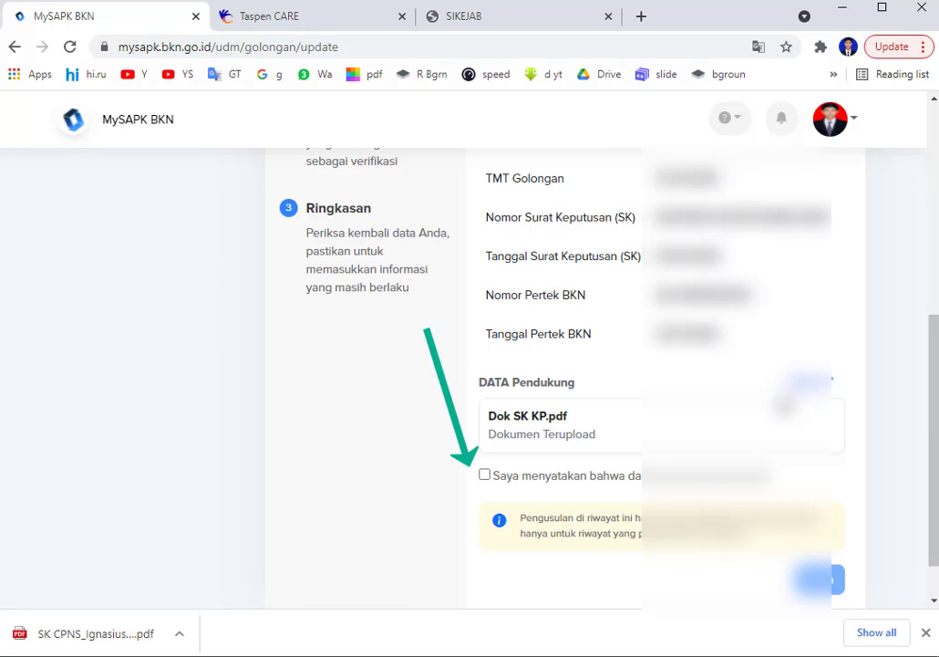
{"action": "left_click", "coordinate": [484, 475]}
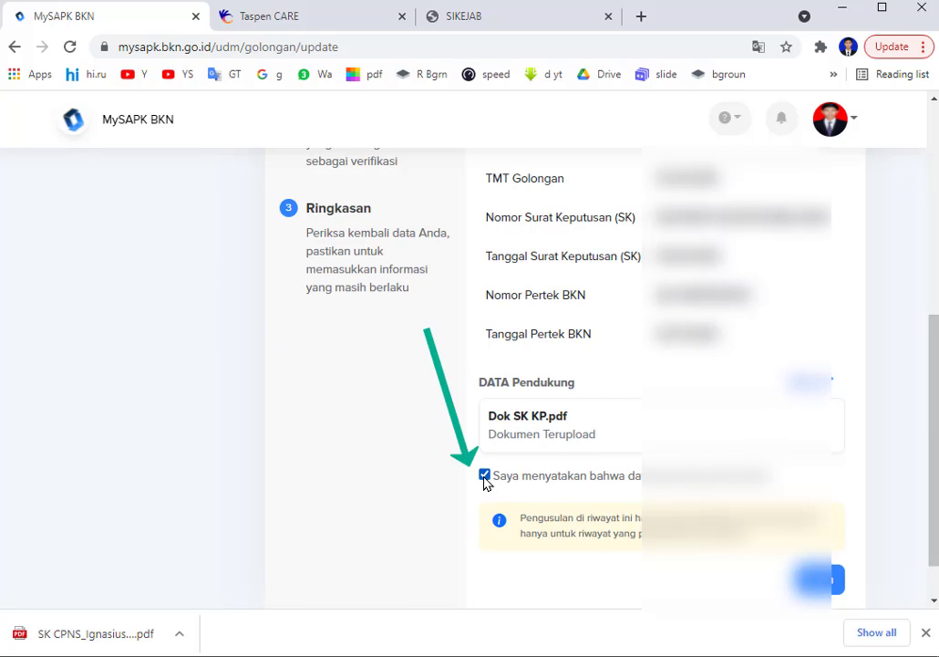
{"action": "left_click", "coordinate": [818, 579]}
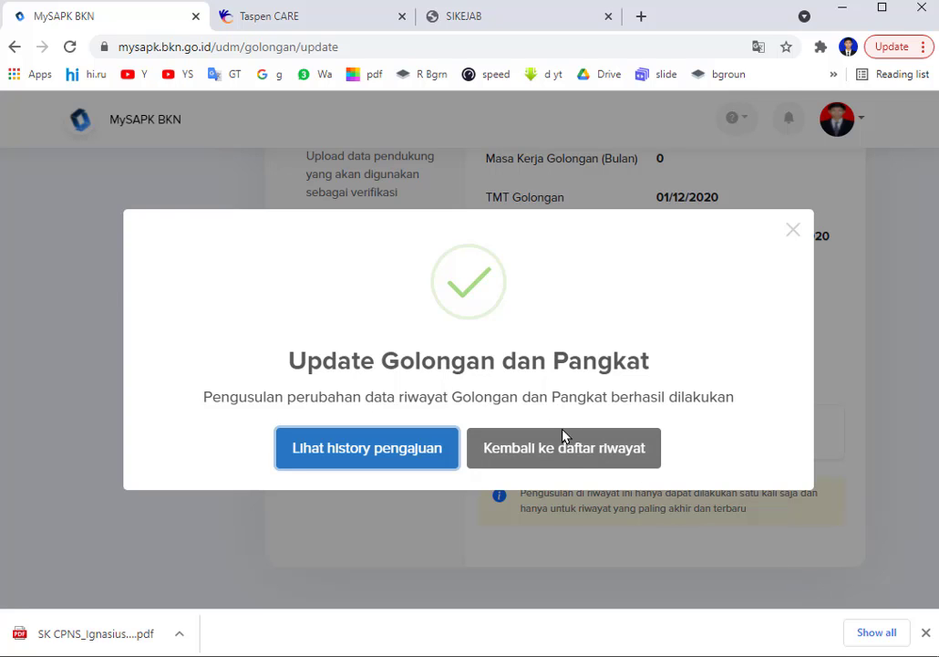
Return to the category list and view the III/a - Penata Muda entry in Riwayat Pangkat/Golongan.
{"action": "left_click", "coordinate": [562, 454]}
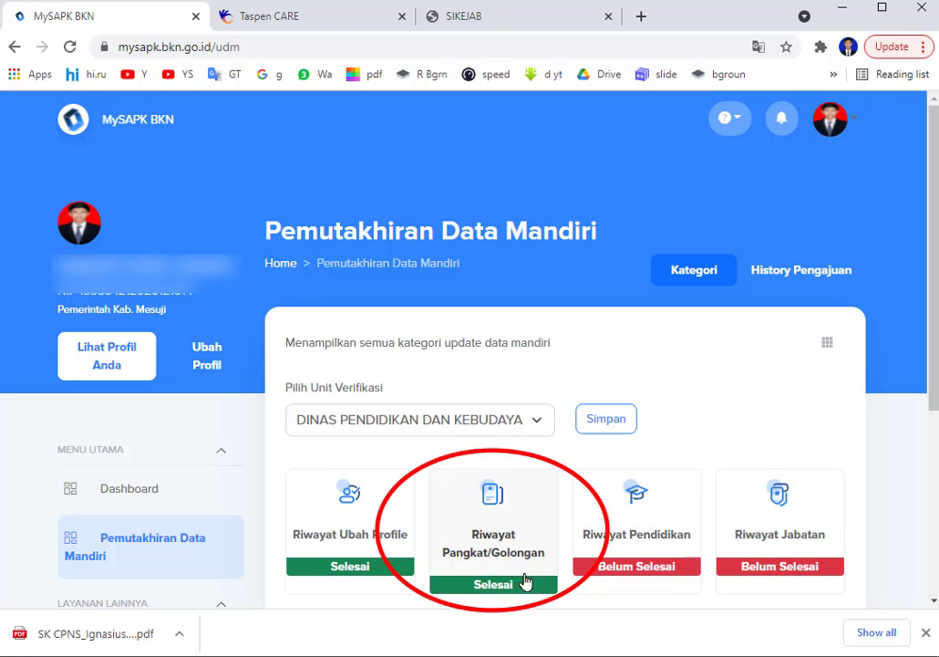
{"action": "left_click", "coordinate": [499, 556]}
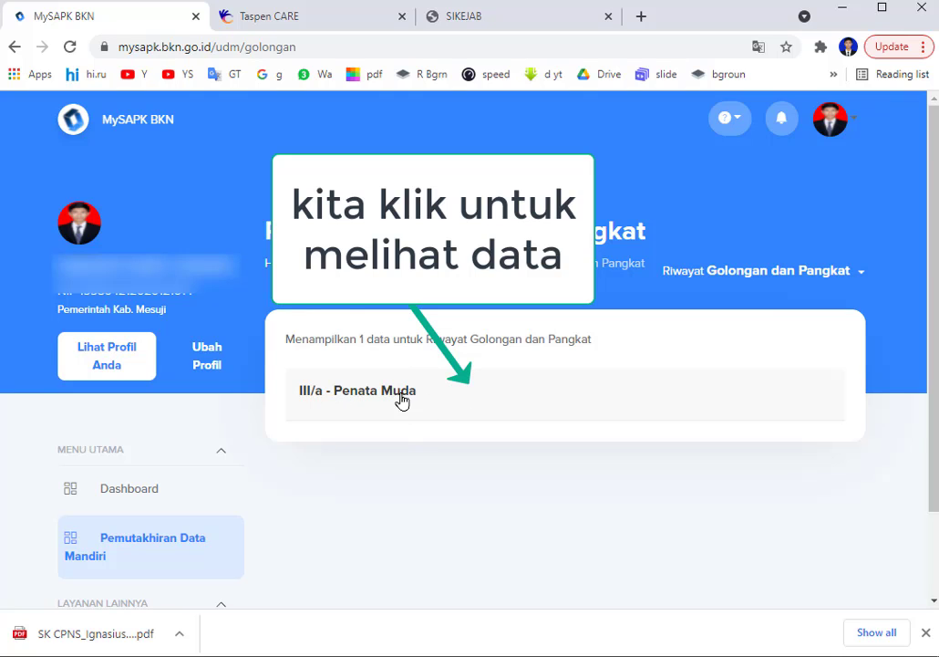
{"action": "left_click", "coordinate": [519, 394]}
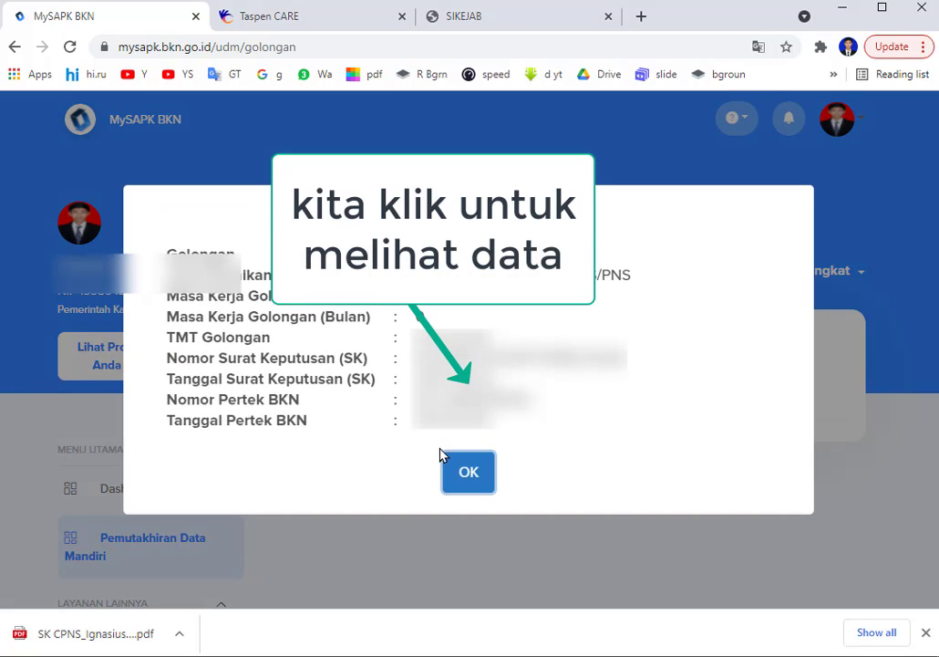
{"action": "left_click", "coordinate": [468, 472]}
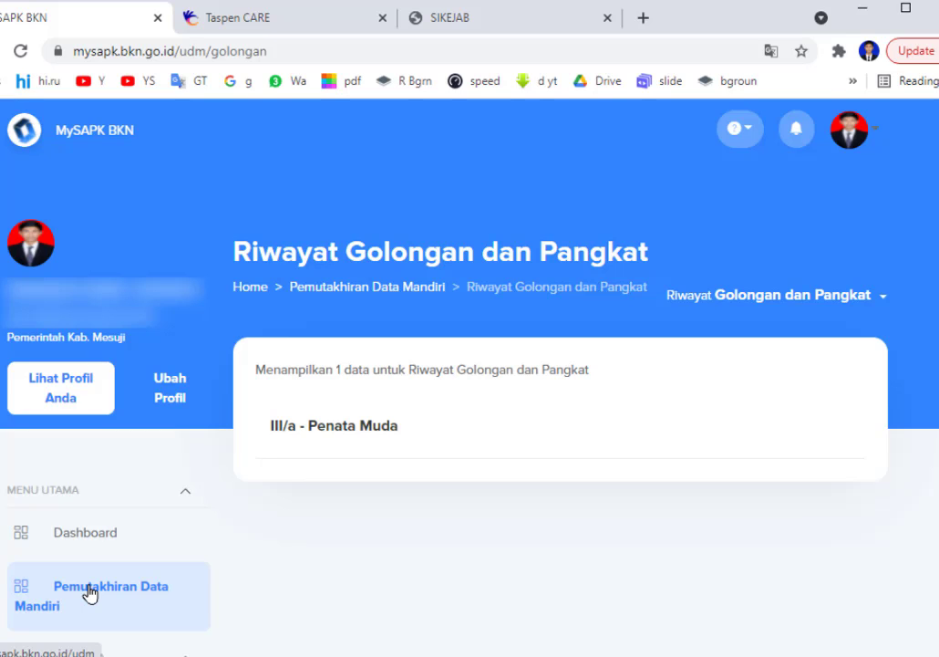
Open Riwayat Pendidikan from Pemutakhiran Data Mandiri to see the S-1 PENDIDIKAN MATEMATIKA record.
{"action": "left_click", "coordinate": [133, 597]}
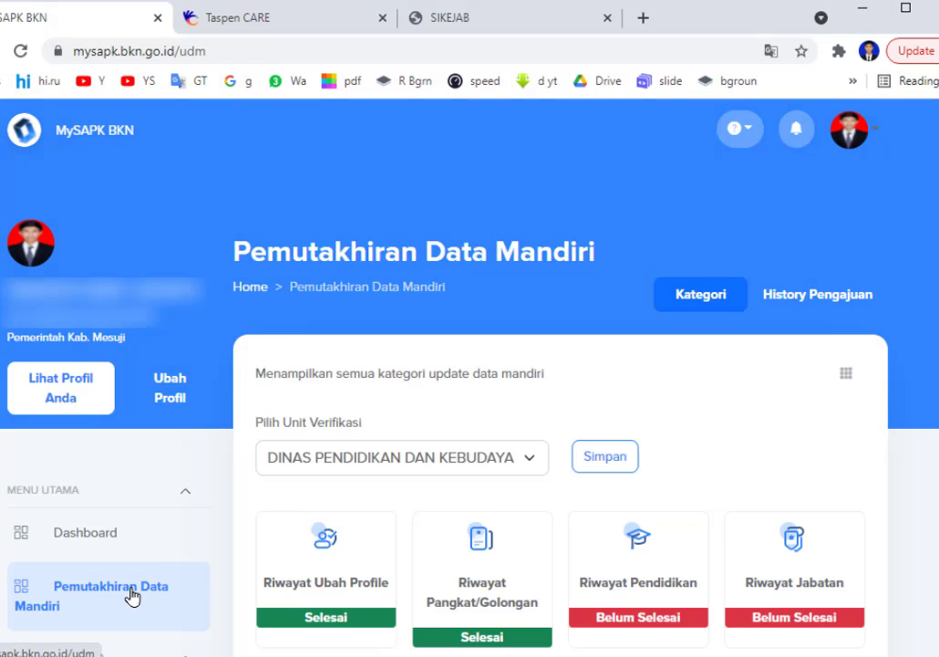
{"action": "left_click", "coordinate": [650, 588]}
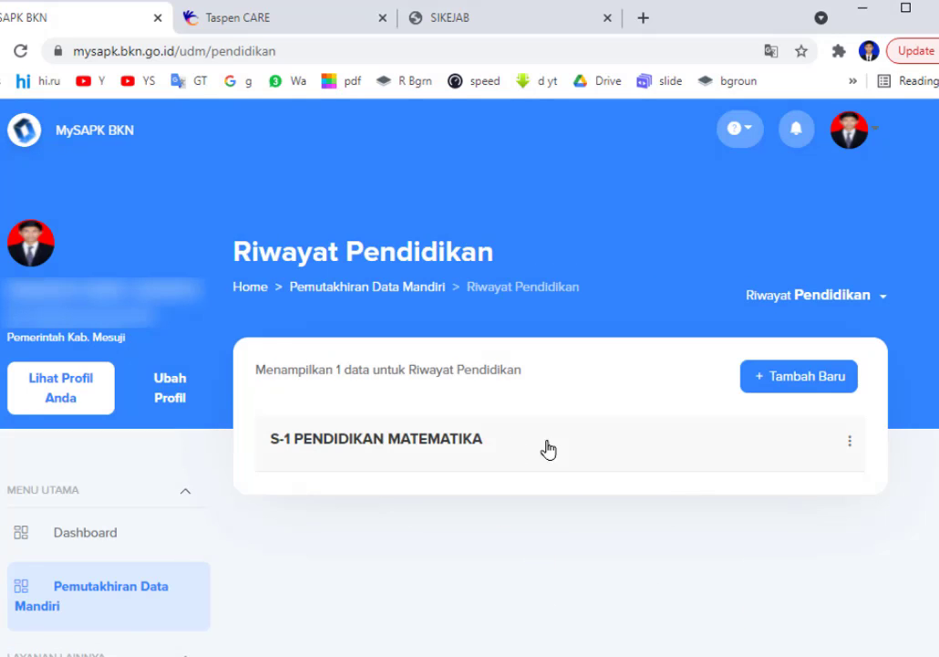
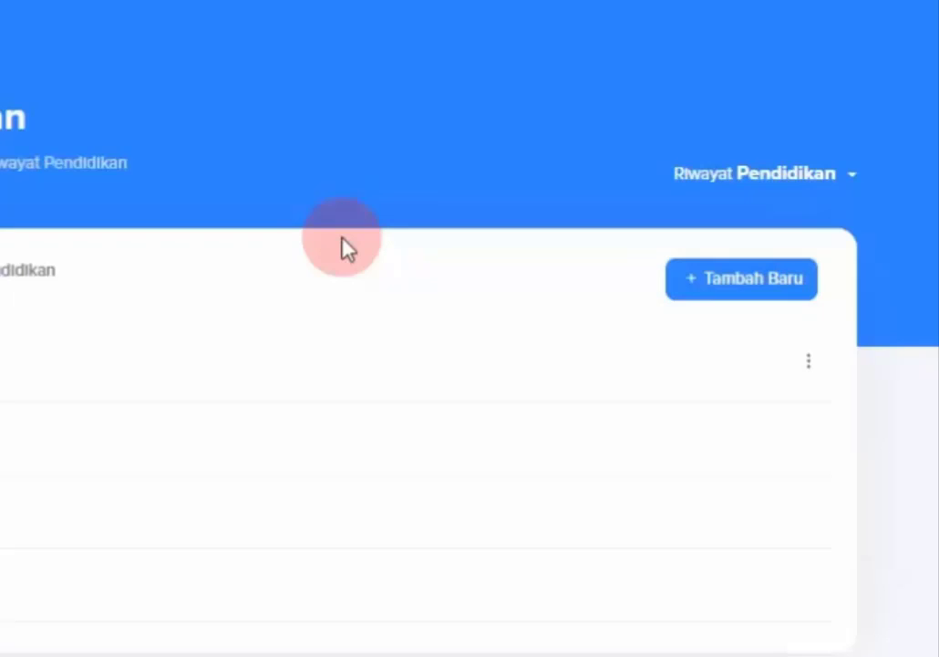
Open the Tambah Data Riwayat Pendidikan form in a new browser tab and switch to it.
{"action": "left_click", "coordinate": [749, 295]}
{"action": "right_click", "coordinate": [750, 296]}
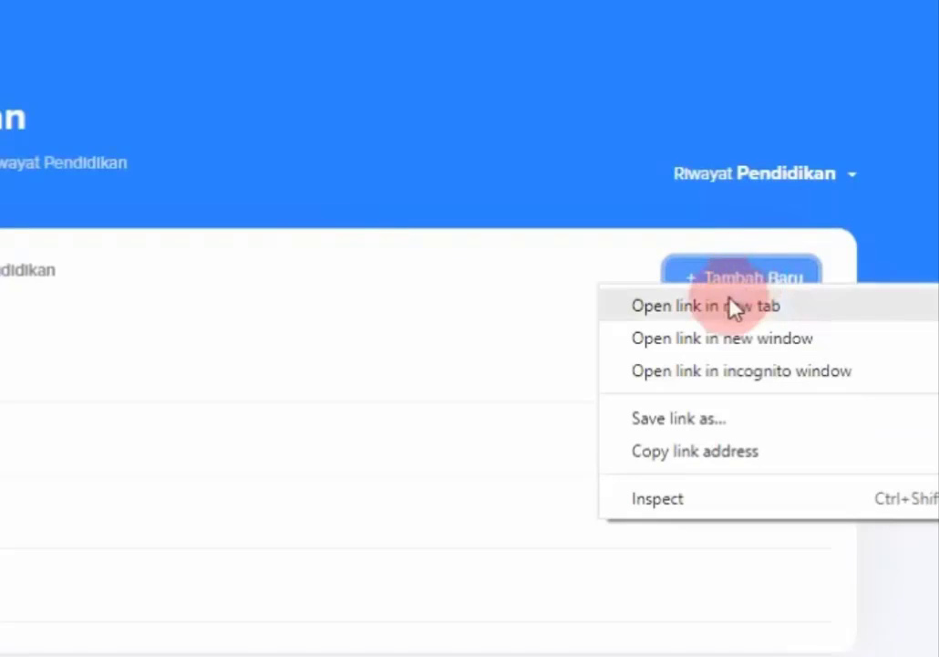
{"action": "left_click", "coordinate": [723, 309]}
{"action": "key", "text": "ctrl+Tab"}
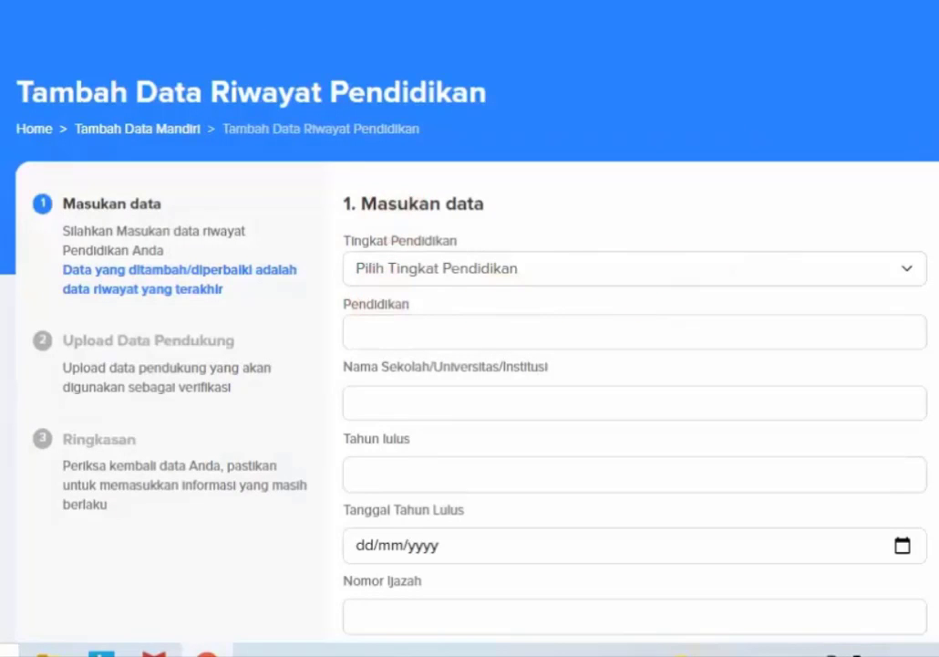
Leave Tingkat Pendidikan, Pendidikan, Nama Sekolah, Tahun lulus, Nomor Ijazah and Gelar empty, triggering 'tidak boleh kosong' warnings.
{"action": "scroll", "coordinate": [547, 364], "scroll_direction": "down", "scroll_amount": 2}
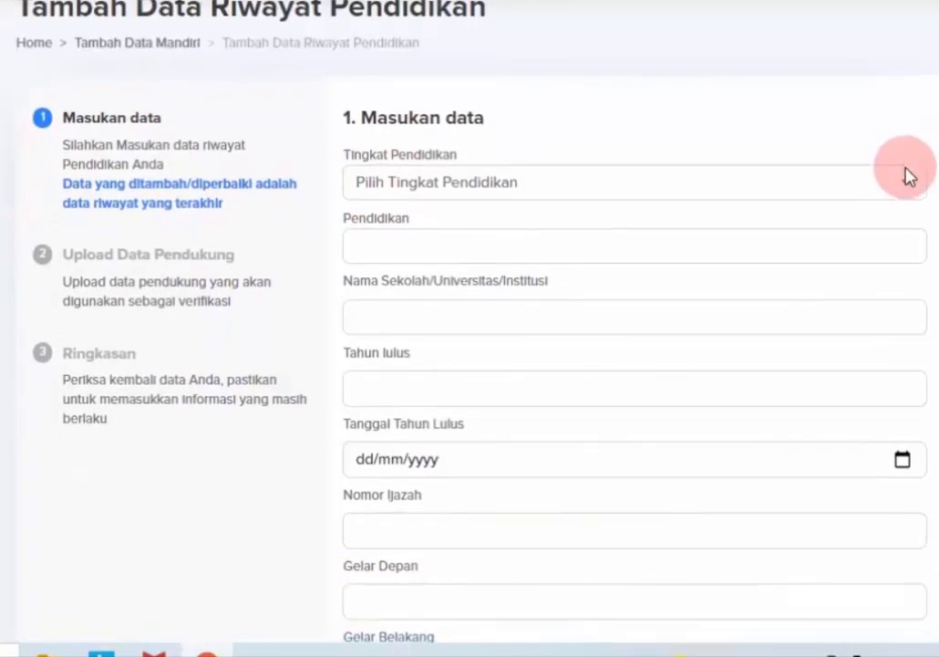
{"action": "left_click", "coordinate": [906, 181]}
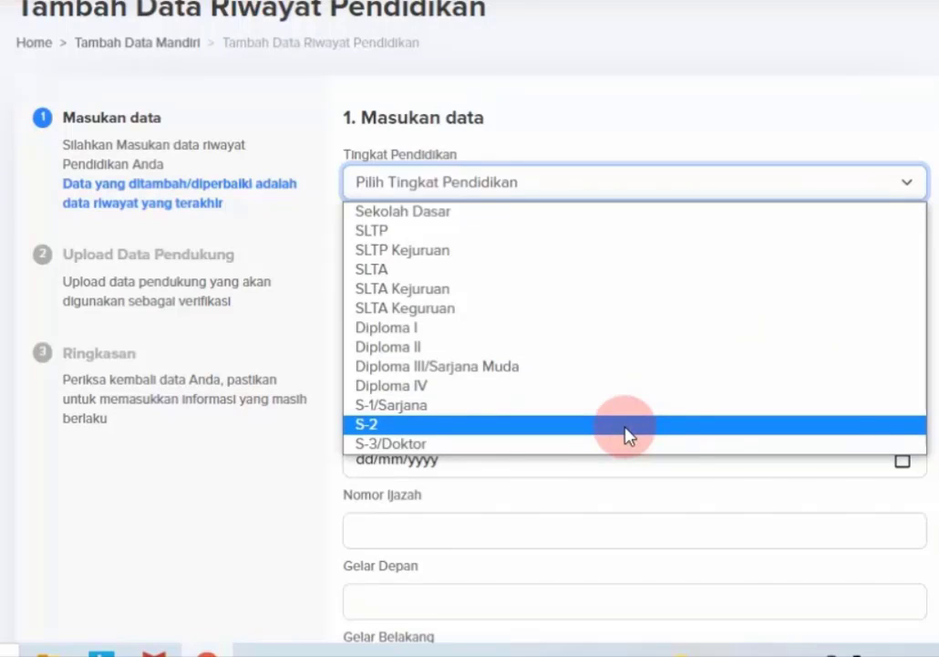
{"action": "left_click", "coordinate": [933, 401]}
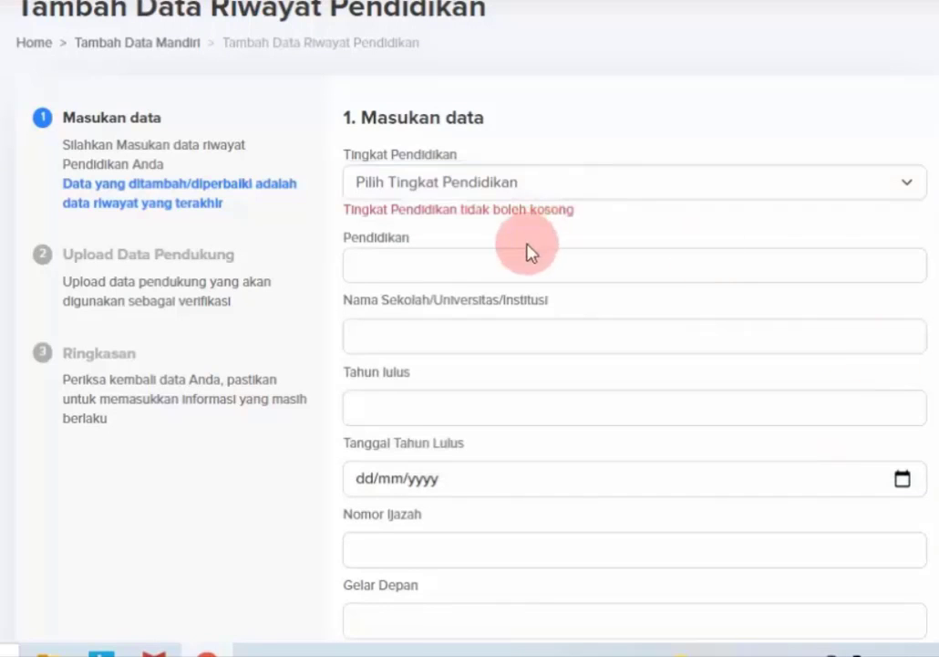
{"action": "left_click", "coordinate": [501, 278]}
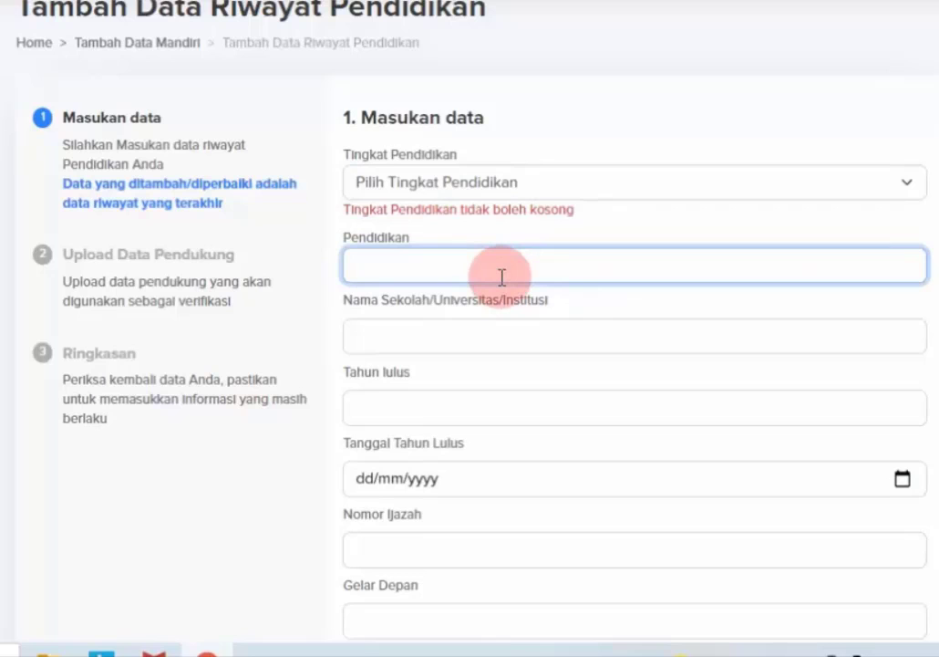
{"action": "left_click", "coordinate": [482, 332]}
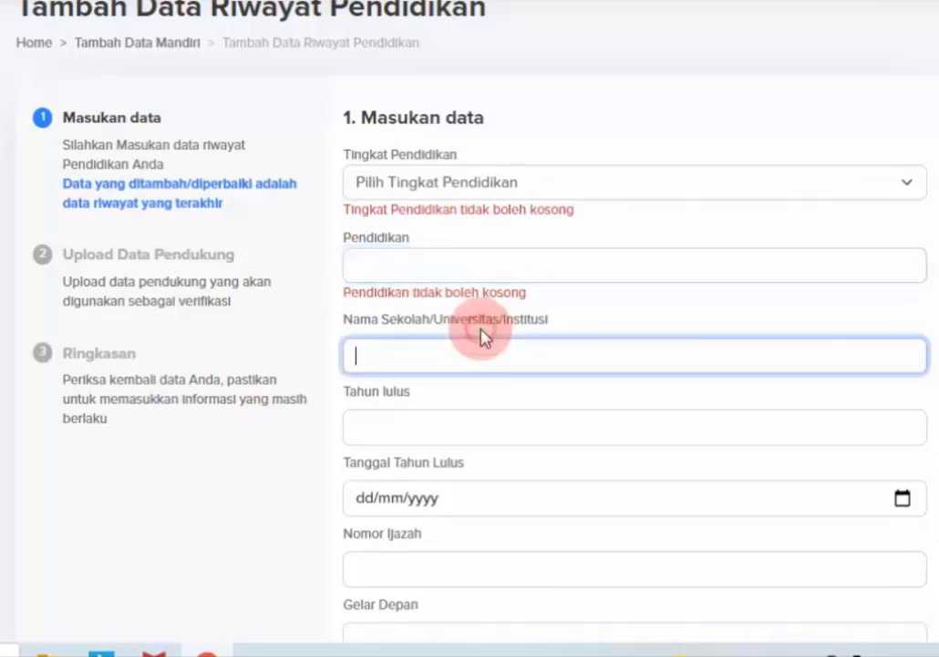
{"action": "left_click", "coordinate": [475, 418]}
{"action": "scroll", "coordinate": [915, 401], "scroll_direction": "down", "scroll_amount": 3}
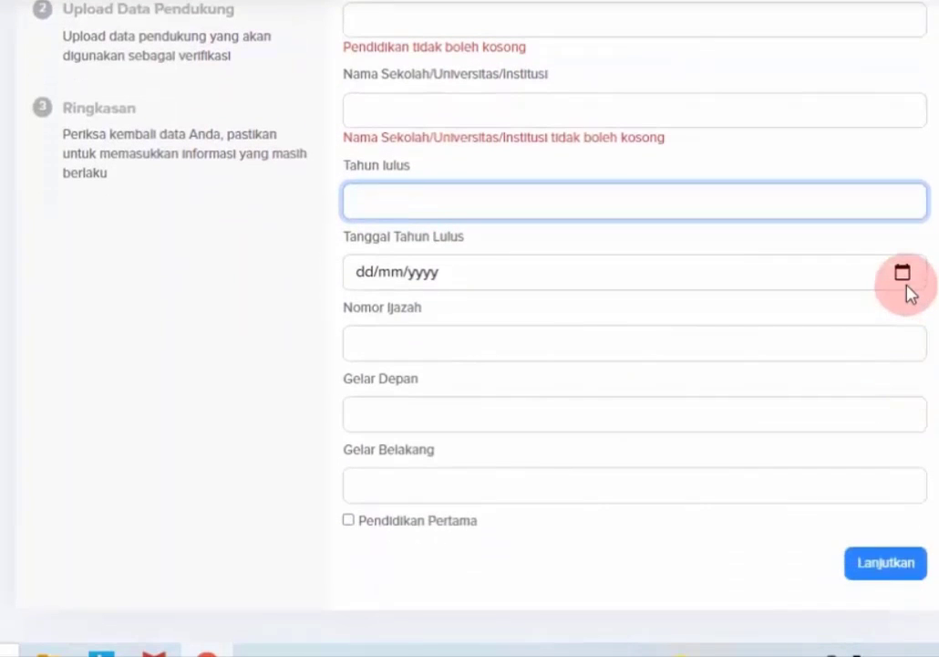
{"action": "left_click", "coordinate": [834, 347]}
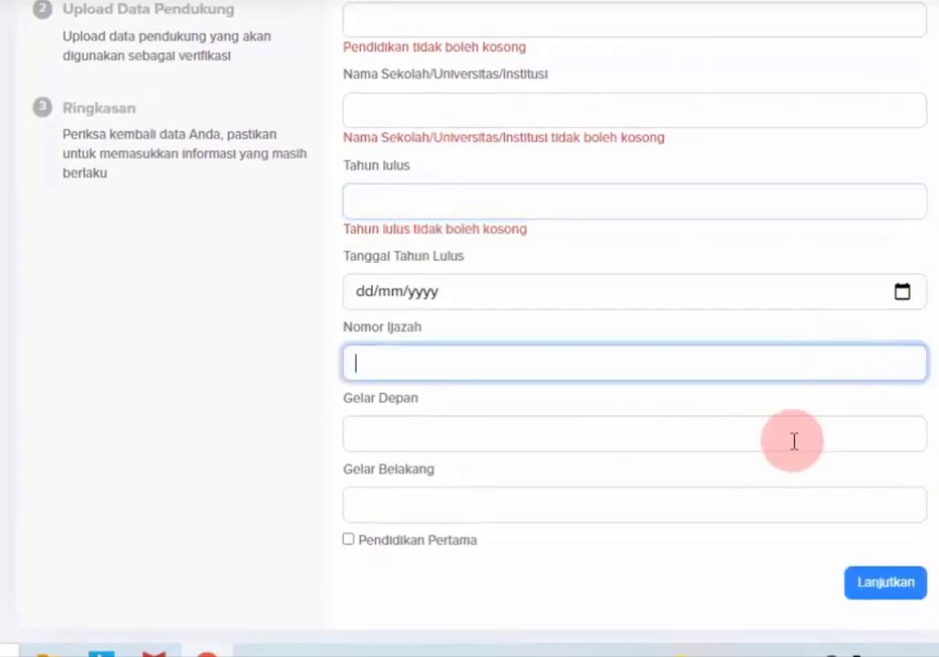
{"action": "left_click", "coordinate": [784, 440]}
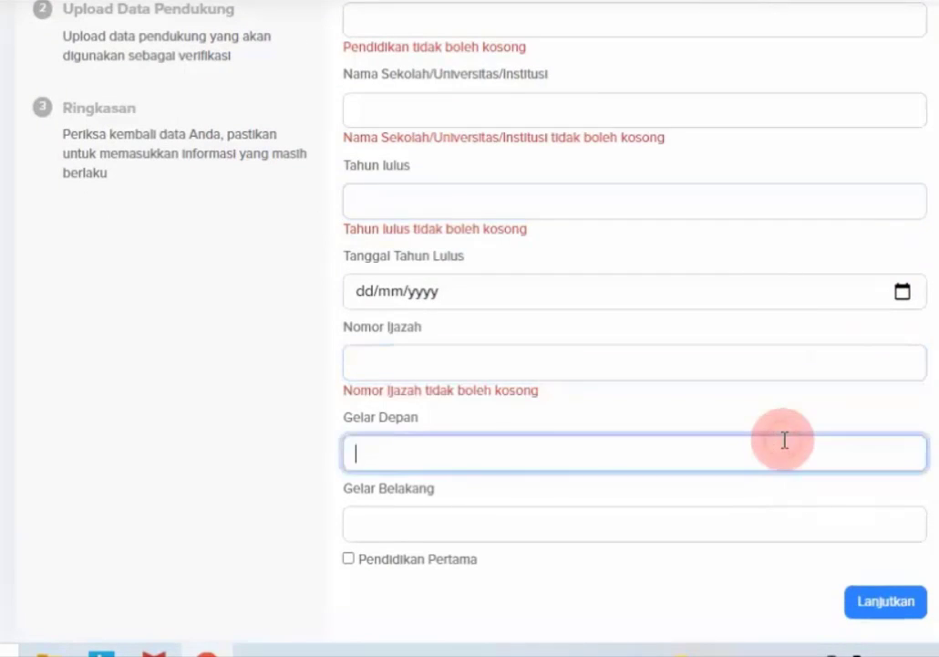
{"action": "left_click", "coordinate": [750, 525]}
Go back to the Riwayat Pendidikan list showing its single S-1 PENDIDIKAN MATEMATIKA record.
{"action": "scroll", "coordinate": [547, 456], "scroll_direction": "down", "scroll_amount": 1}
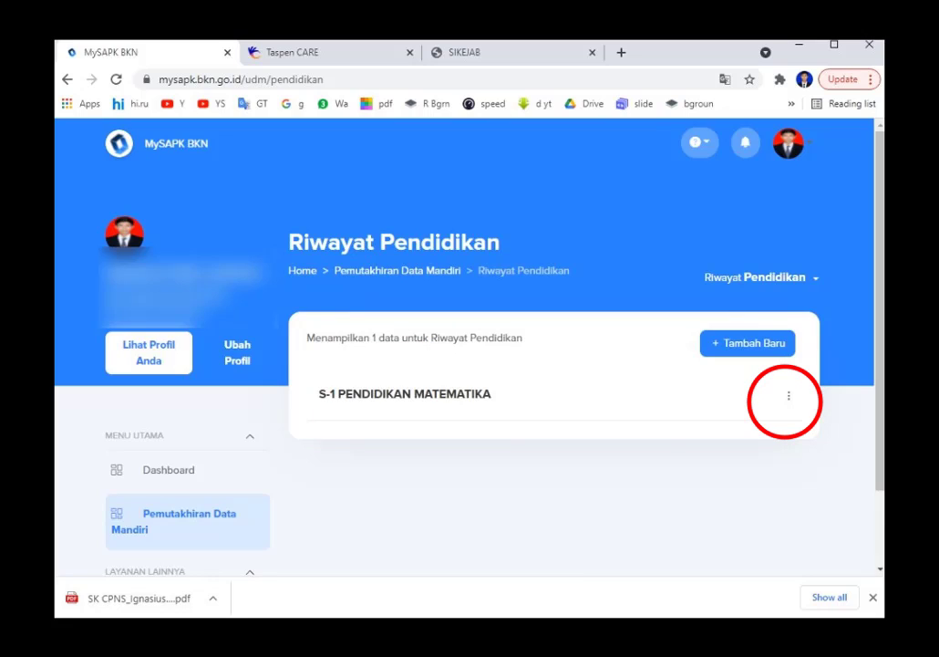
Open the options menu of the S-1 PENDIDIKAN MATEMATIKA record to edit it.
{"action": "left_click", "coordinate": [787, 395]}
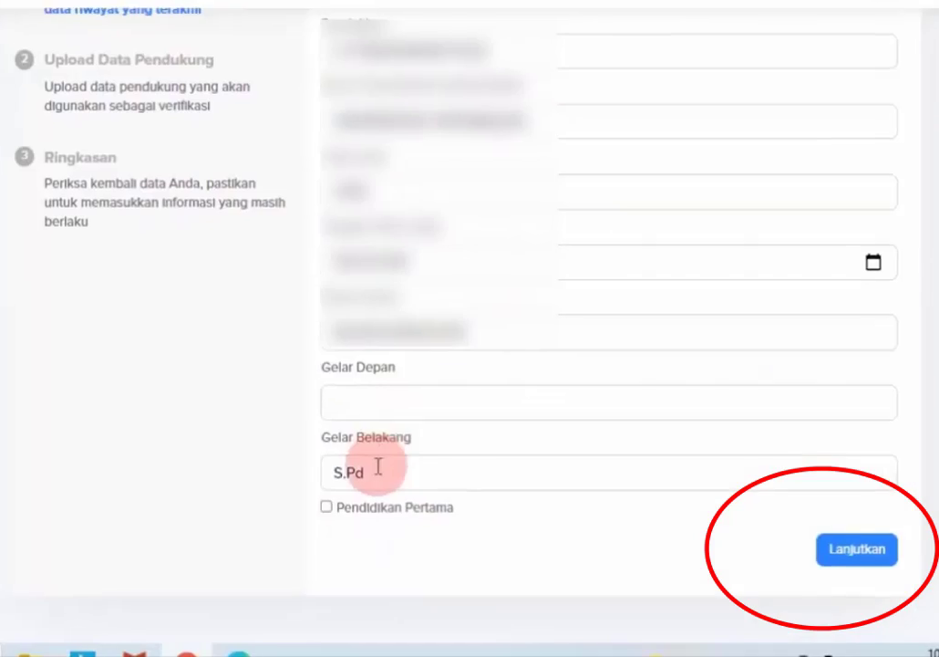
Continue to step 2, Upload Data Pendukung, which requests the Ijazah and Transkrip Nilai PDFs.
{"action": "left_click", "coordinate": [857, 506]}
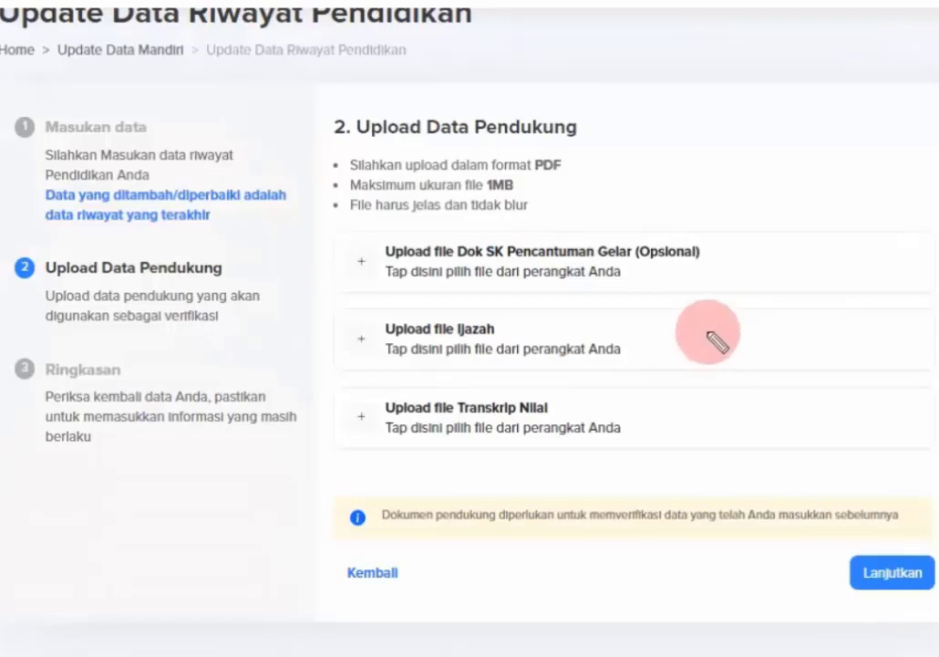
{"action": "mouse_move", "coordinate": [690, 337]}
{"action": "left_mouse_down"}
{"action": "mouse_move", "coordinate": [656, 345]}
{"action": "mouse_move", "coordinate": [665, 357]}
{"action": "mouse_move", "coordinate": [655, 340]}
{"action": "mouse_move", "coordinate": [679, 355]}
{"action": "mouse_move", "coordinate": [654, 420]}
{"action": "mouse_move", "coordinate": [672, 423]}
{"action": "mouse_move", "coordinate": [646, 415]}
{"action": "mouse_move", "coordinate": [644, 397]}
{"action": "left_mouse_up"}
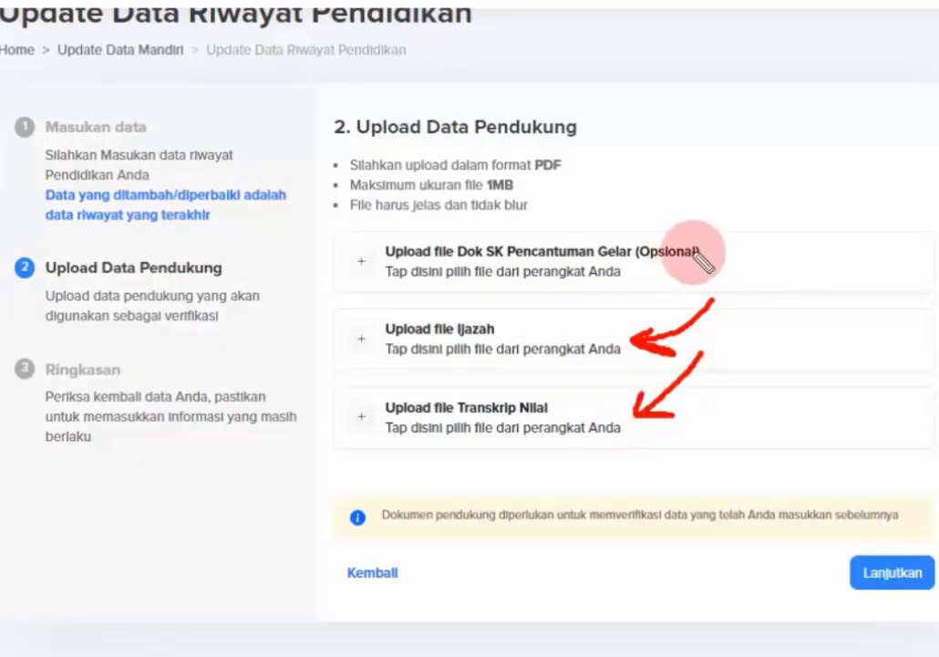
{"action": "mouse_move", "coordinate": [717, 234]}
{"action": "left_mouse_down"}
{"action": "mouse_move", "coordinate": [644, 247]}
{"action": "mouse_move", "coordinate": [685, 230]}
{"action": "mouse_move", "coordinate": [709, 247]}
{"action": "mouse_move", "coordinate": [697, 261]}
{"action": "mouse_move", "coordinate": [643, 277]}
{"action": "left_mouse_up"}
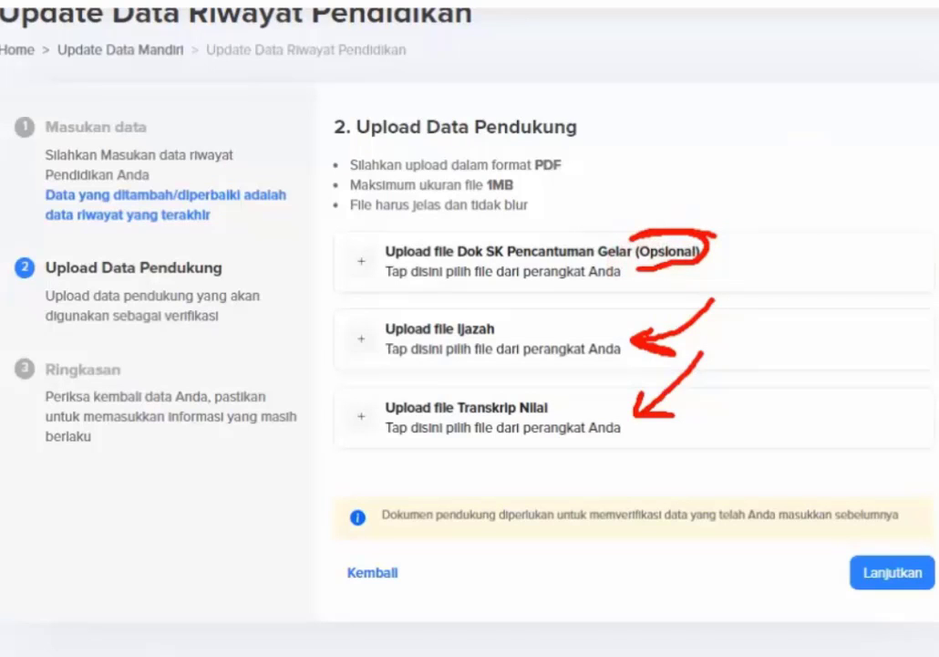
{"action": "key", "text": "Escape"}
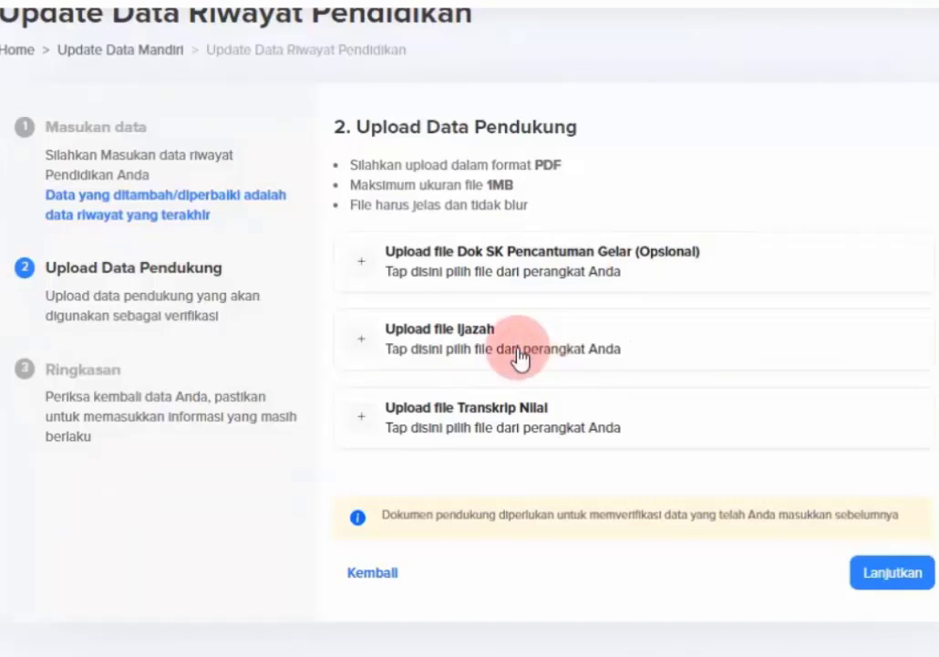
Upload the S1 ijazah PDF from the E:\MY SAPK BKN folder as the Ijazah document.
{"action": "left_click", "coordinate": [464, 330]}
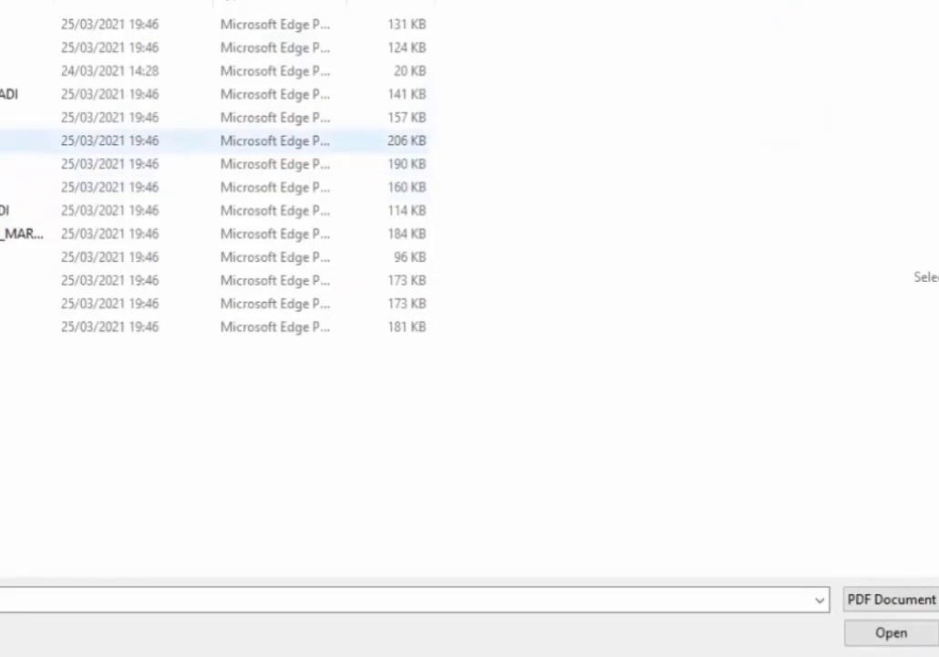
{"action": "left_click", "coordinate": [7, 118]}
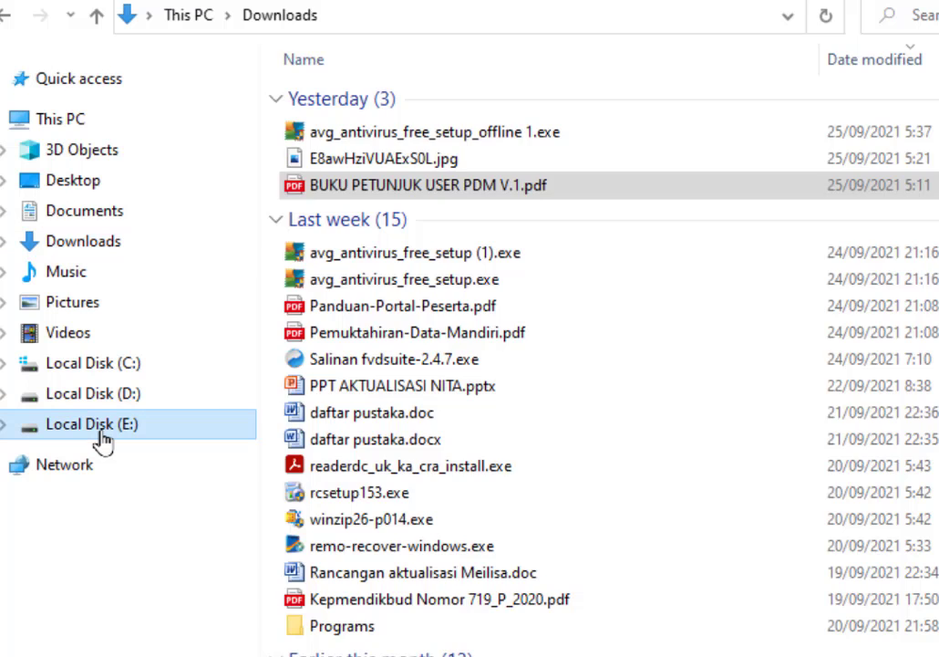
{"action": "left_click", "coordinate": [100, 438]}
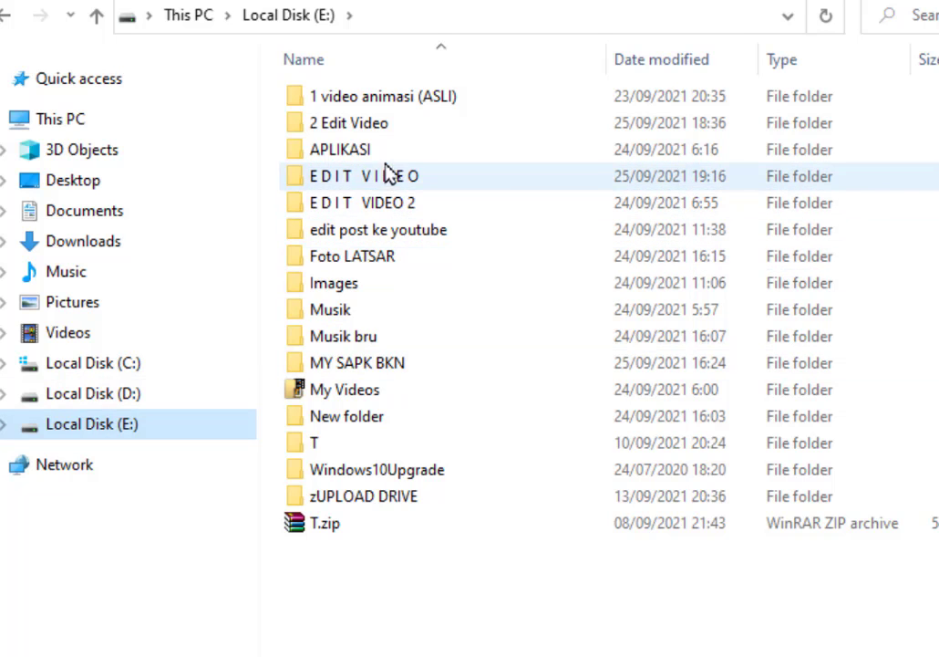
{"action": "double_click", "coordinate": [398, 369]}
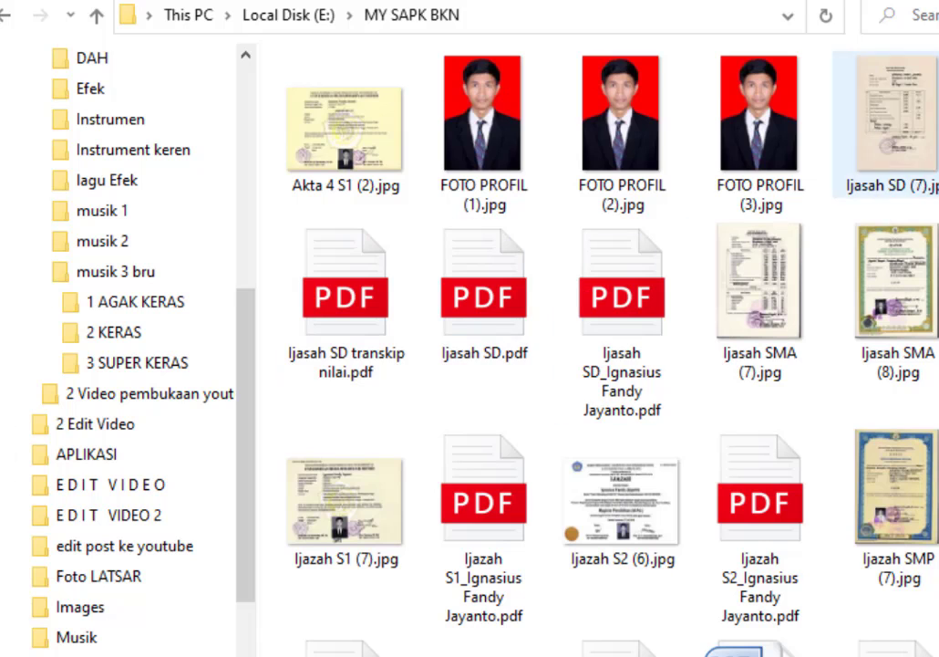
{"action": "scroll", "coordinate": [583, 347], "scroll_direction": "down", "scroll_amount": 2}
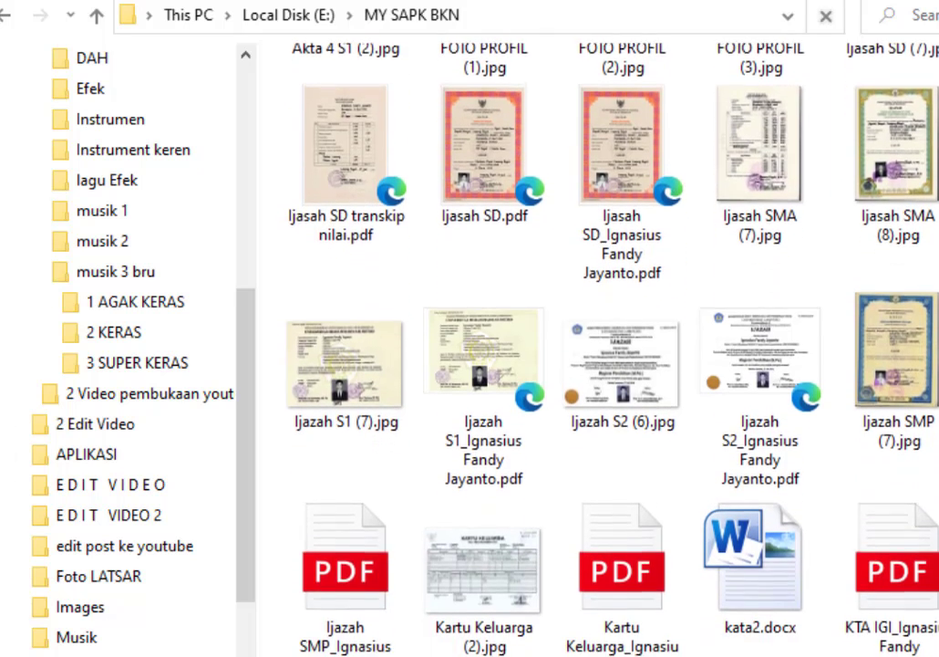
{"action": "scroll", "coordinate": [584, 346], "scroll_direction": "down", "scroll_amount": 3}
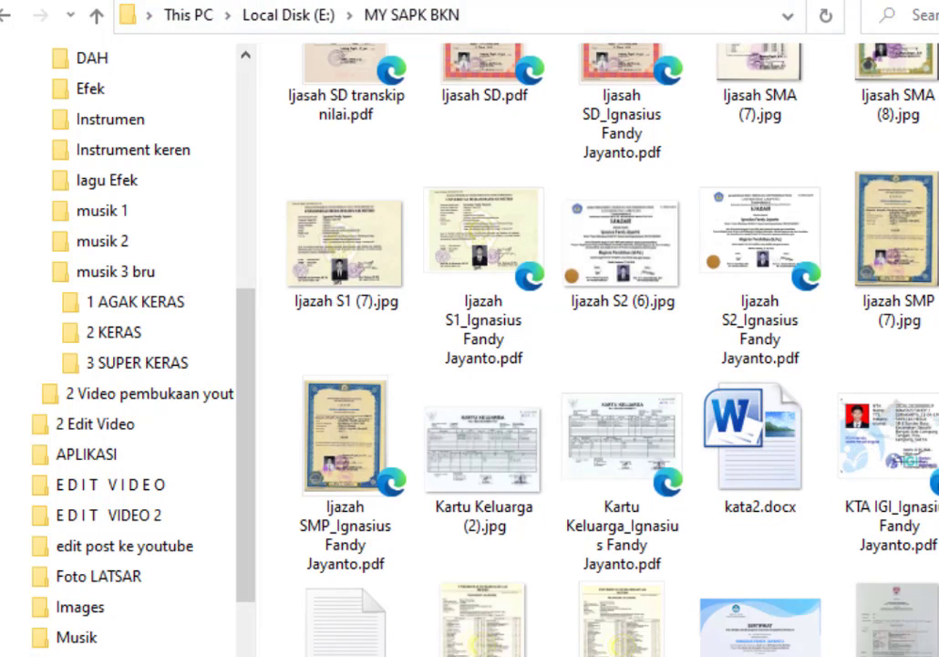
{"action": "scroll", "coordinate": [584, 347], "scroll_direction": "down", "scroll_amount": 1}
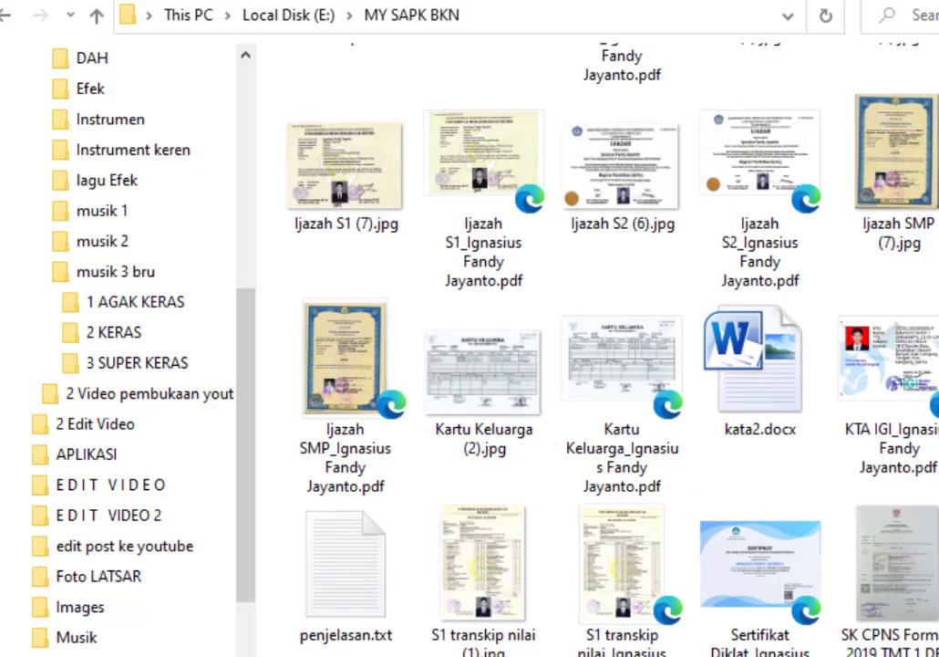
{"action": "scroll", "coordinate": [584, 347], "scroll_direction": "up", "scroll_amount": 4}
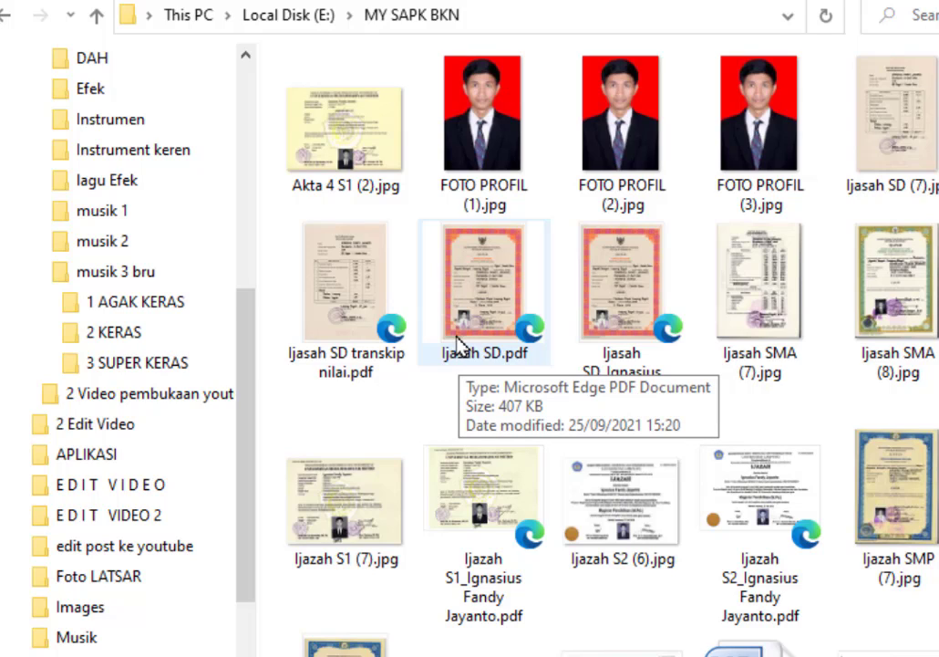
{"action": "left_click", "coordinate": [503, 540]}
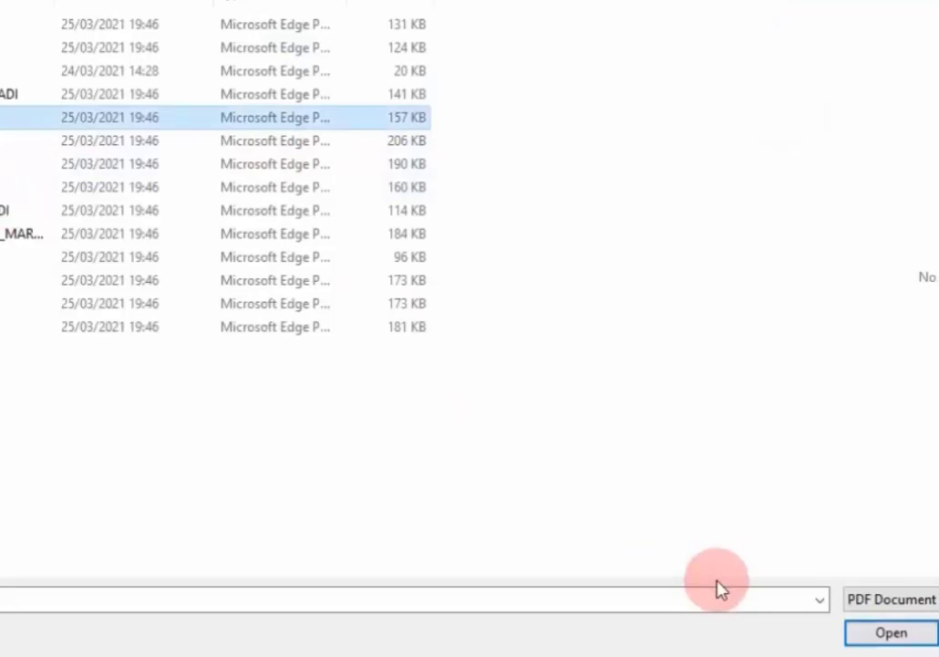
{"action": "left_click", "coordinate": [889, 631]}
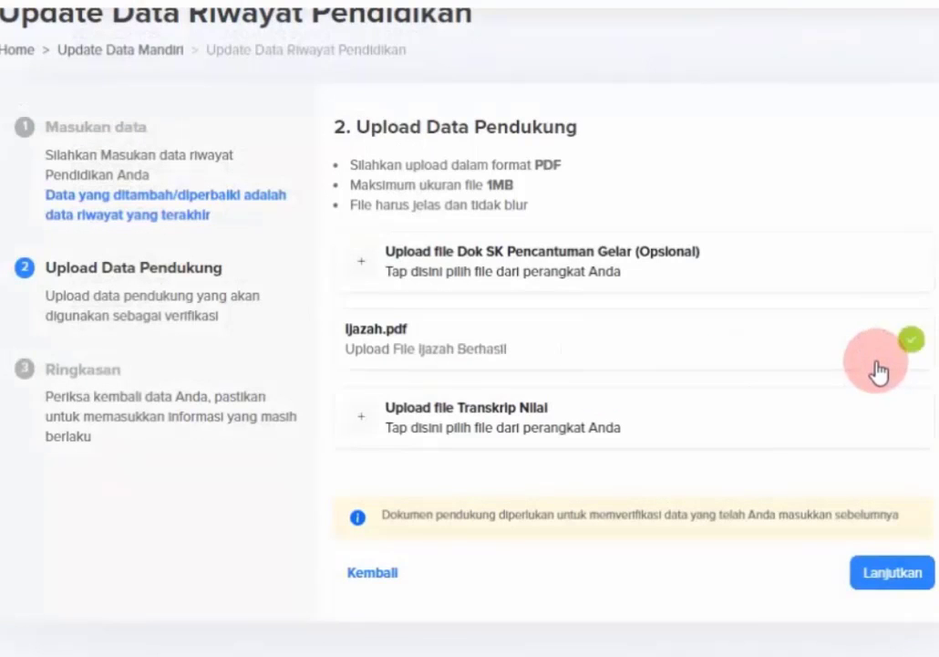
Upload the S1 transkip nilai PDF as the Transkrip Nilai document.
{"action": "left_click", "coordinate": [500, 436]}
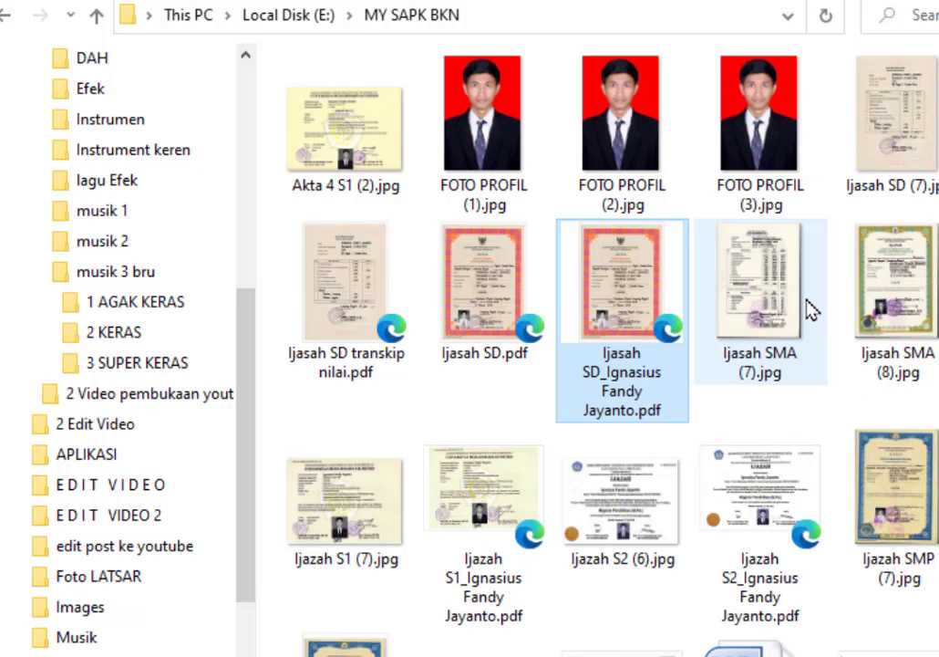
{"action": "scroll", "coordinate": [807, 345], "scroll_direction": "down", "scroll_amount": 5}
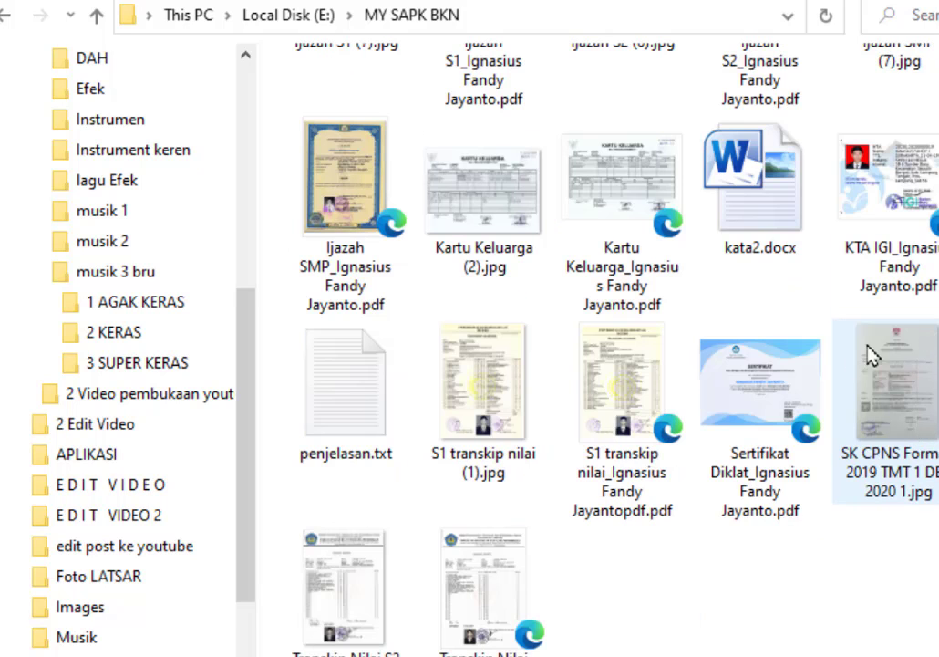
{"action": "left_click", "coordinate": [600, 414]}
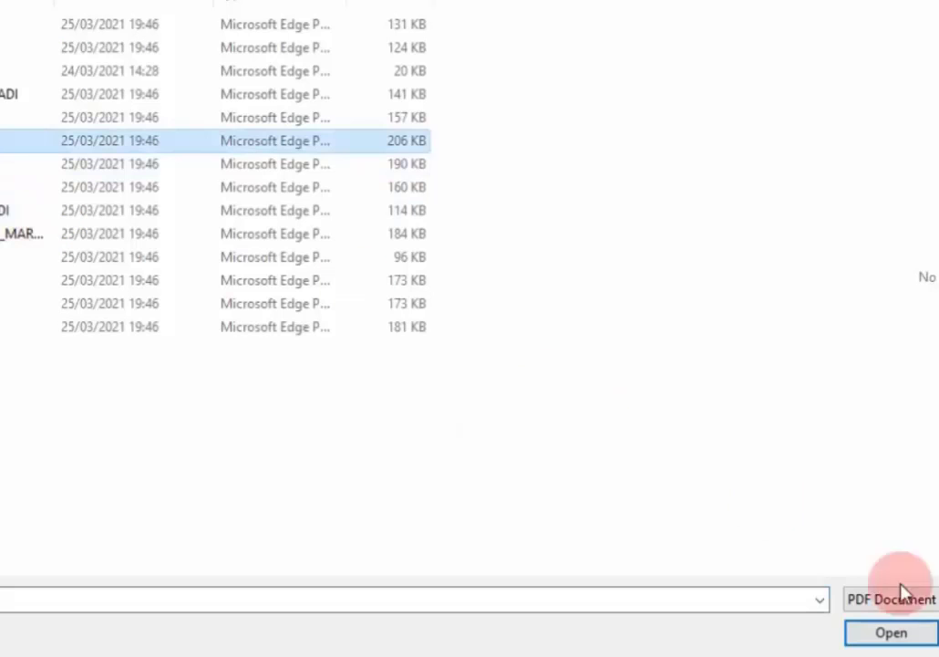
{"action": "left_click", "coordinate": [916, 637]}
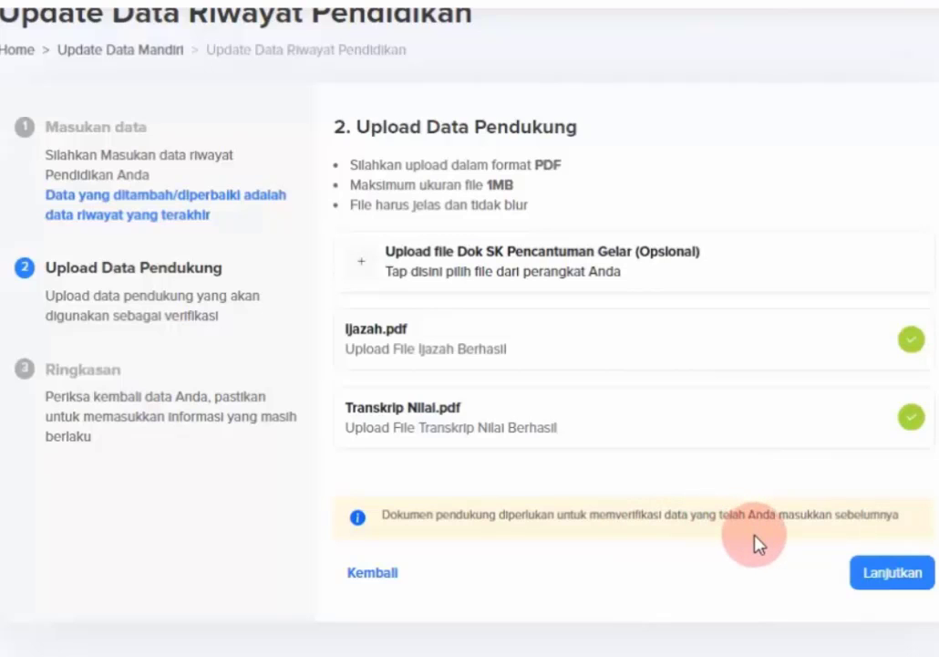
Proceed to 3. Ringkasan and review DATA UTAMA and DATA Pendukung with Ijazah.pdf and Transkrip Nilai.pdf.
{"action": "left_click", "coordinate": [885, 580]}
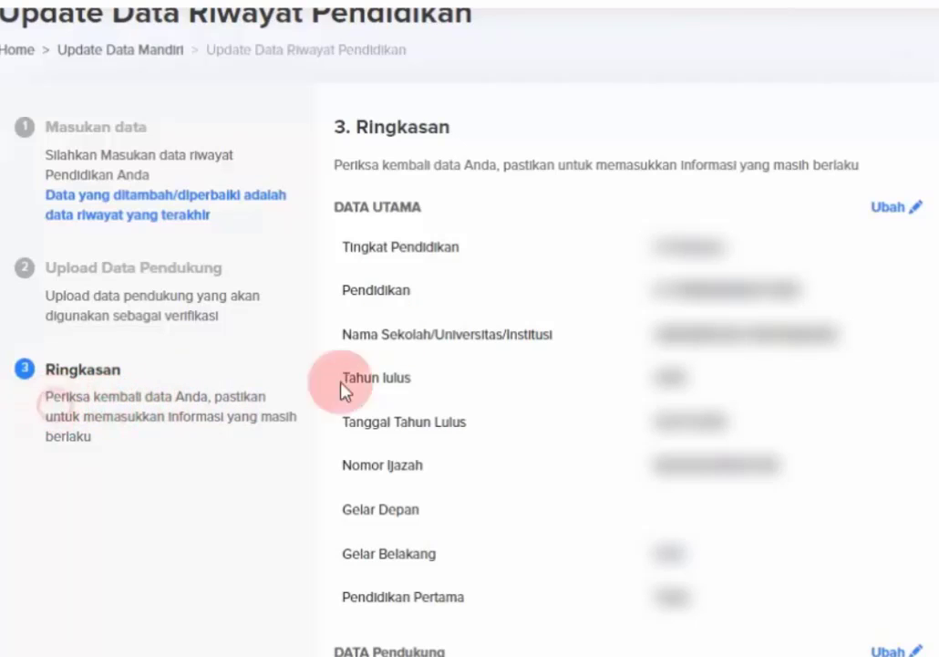
{"action": "left_click_drag", "start_coordinate": [50, 397], "coordinate": [236, 423]}
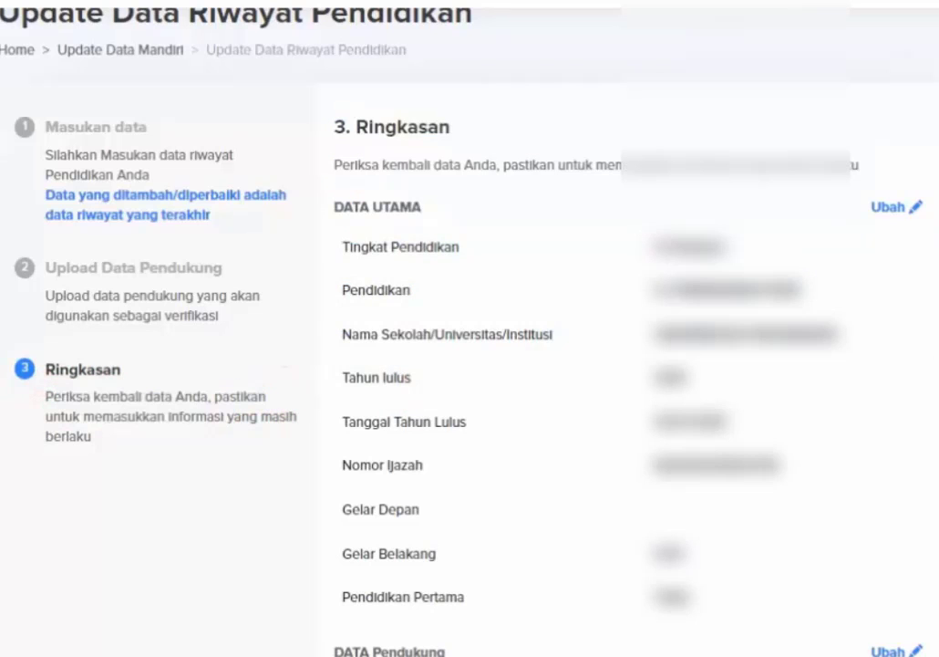
{"action": "scroll", "coordinate": [470, 365], "scroll_direction": "down", "scroll_amount": 3}
{"action": "scroll", "coordinate": [470, 365], "scroll_direction": "up", "scroll_amount": 3}
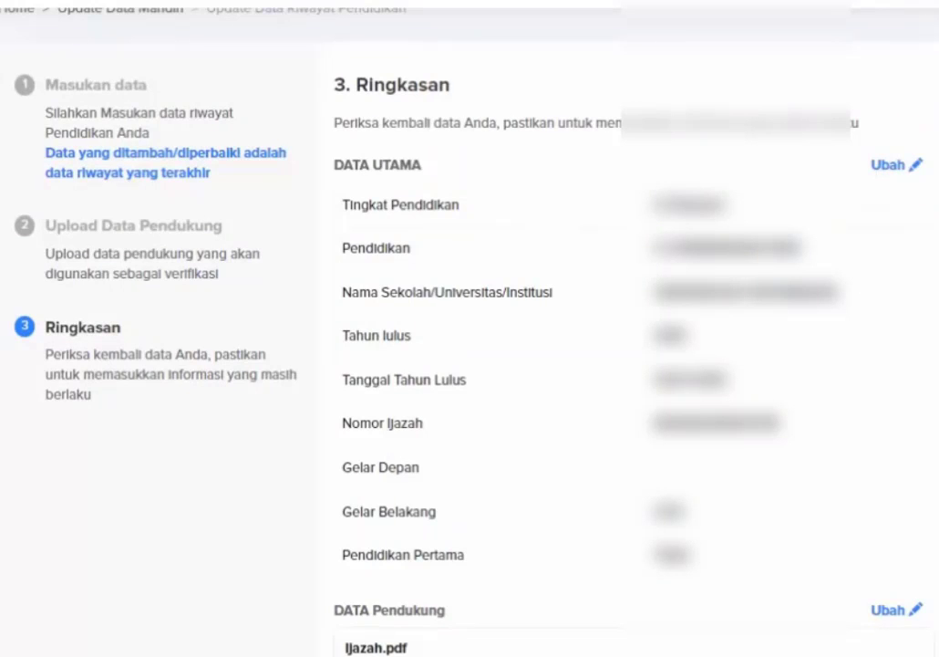
{"action": "scroll", "coordinate": [912, 173], "scroll_direction": "down", "scroll_amount": 4}
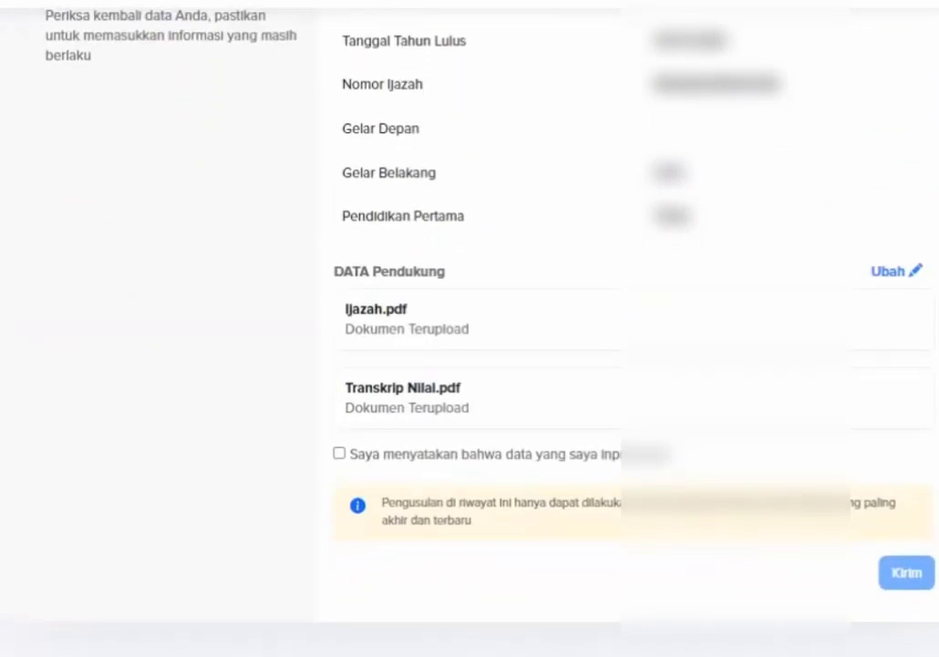
{"action": "scroll", "coordinate": [629, 328], "scroll_direction": "up", "scroll_amount": 5}
{"action": "scroll", "coordinate": [629, 328], "scroll_direction": "down", "scroll_amount": 5}
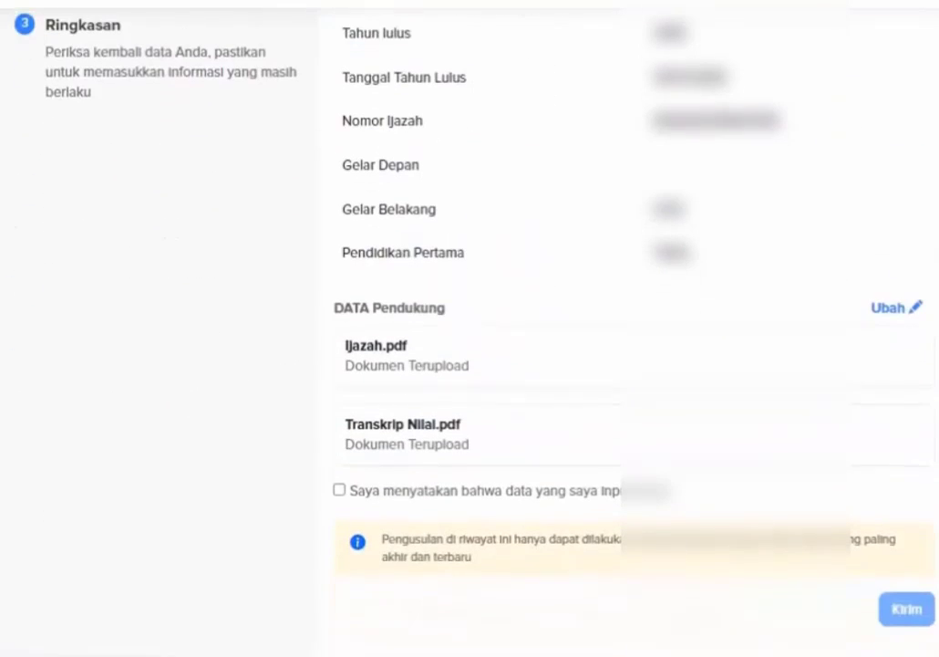
{"action": "scroll", "coordinate": [629, 328], "scroll_direction": "down", "scroll_amount": 1}
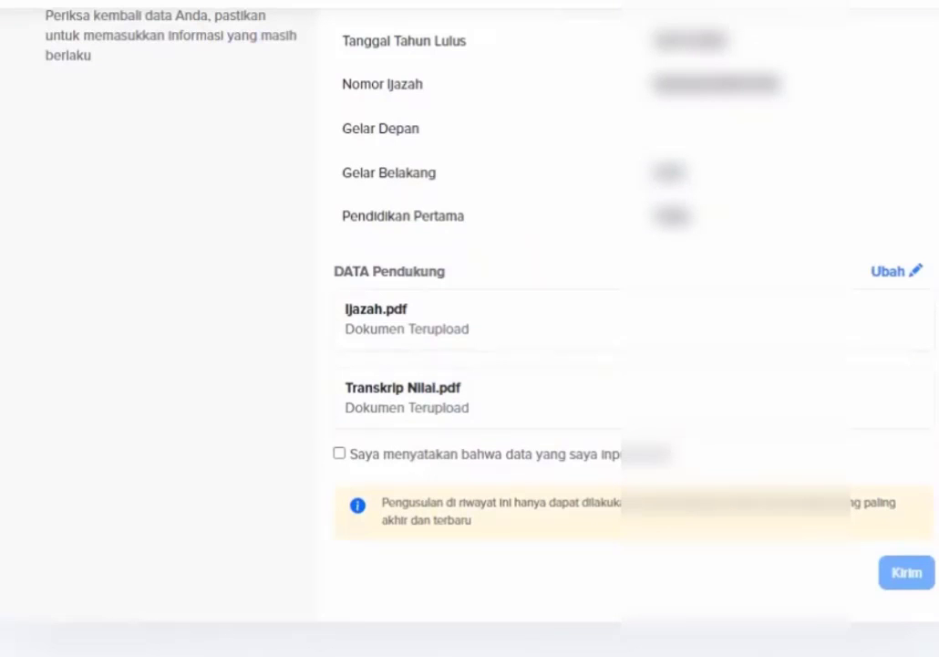
{"action": "left_click", "coordinate": [441, 378]}
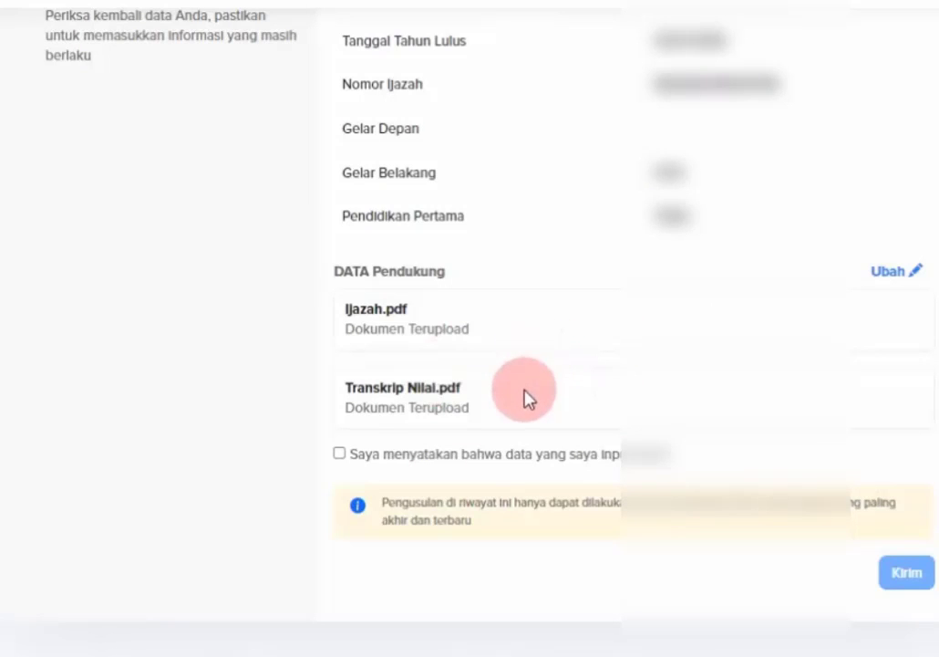
Accept the 'Saya menyatakan' declaration and send with Kirim, getting the Update Pendidikan success message.
{"action": "left_click", "coordinate": [339, 454]}
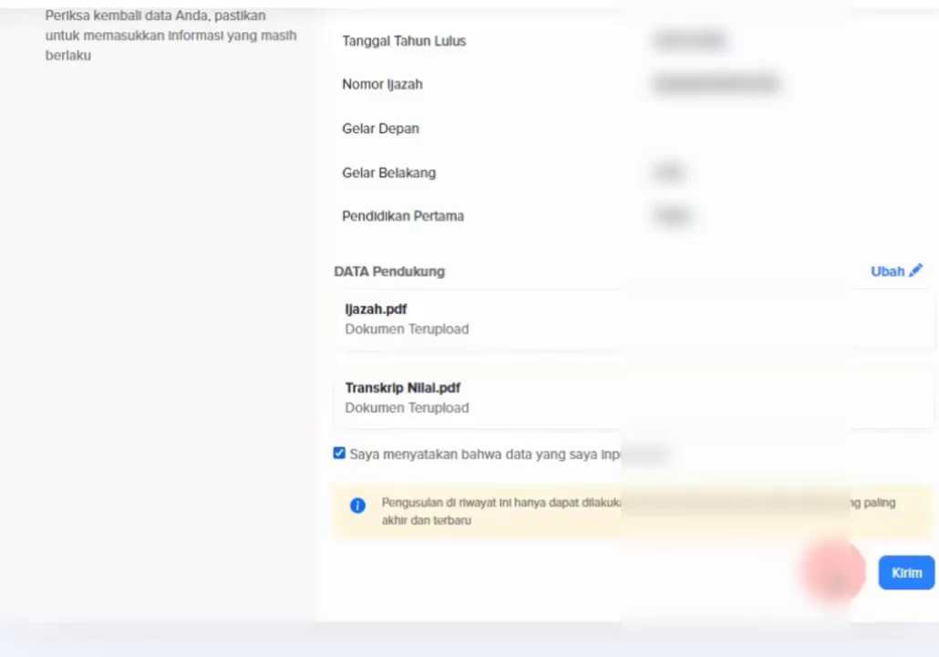
{"action": "left_click", "coordinate": [910, 574]}
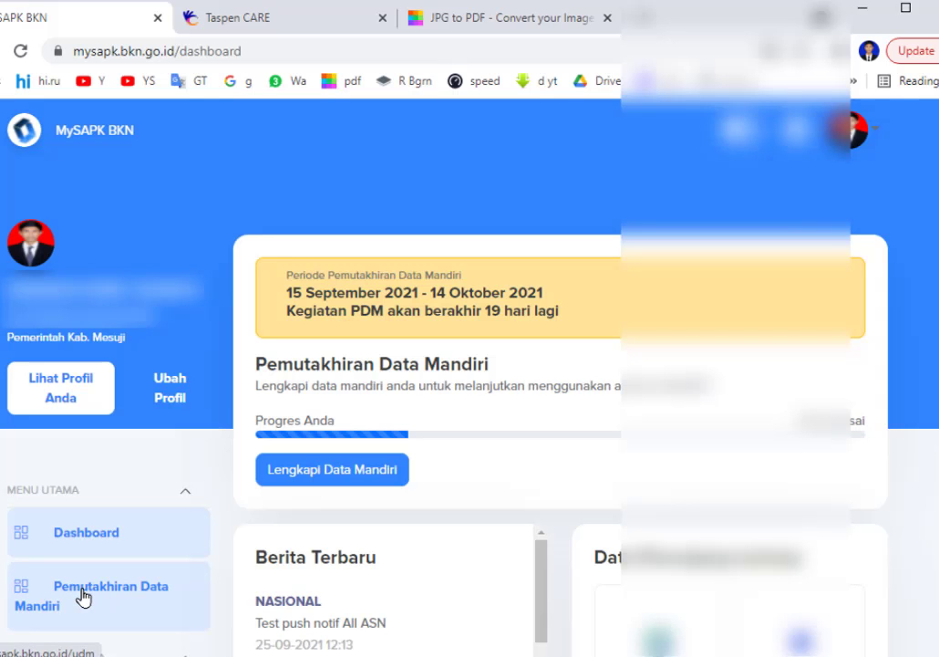
{"action": "scroll", "coordinate": [81, 596], "scroll_direction": "down", "scroll_amount": 2}
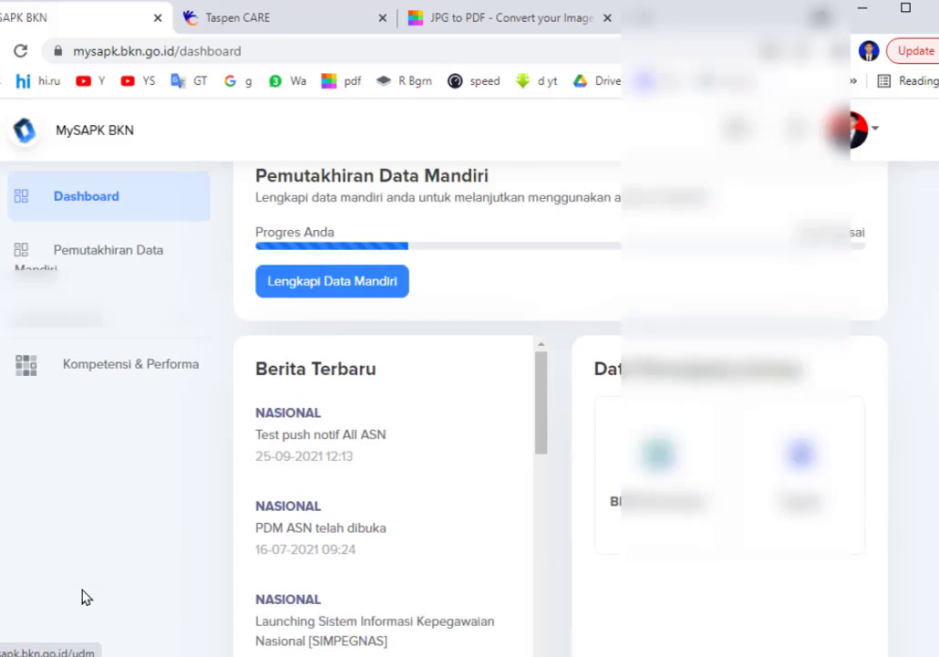
Check Riwayat Pendidikan, then open Riwayat Jabatan and view the AHLI PERTAMA - GURU MATEMATIKA details.
{"action": "scroll", "coordinate": [83, 596], "scroll_direction": "up", "scroll_amount": 3}
{"action": "left_click", "coordinate": [115, 563]}
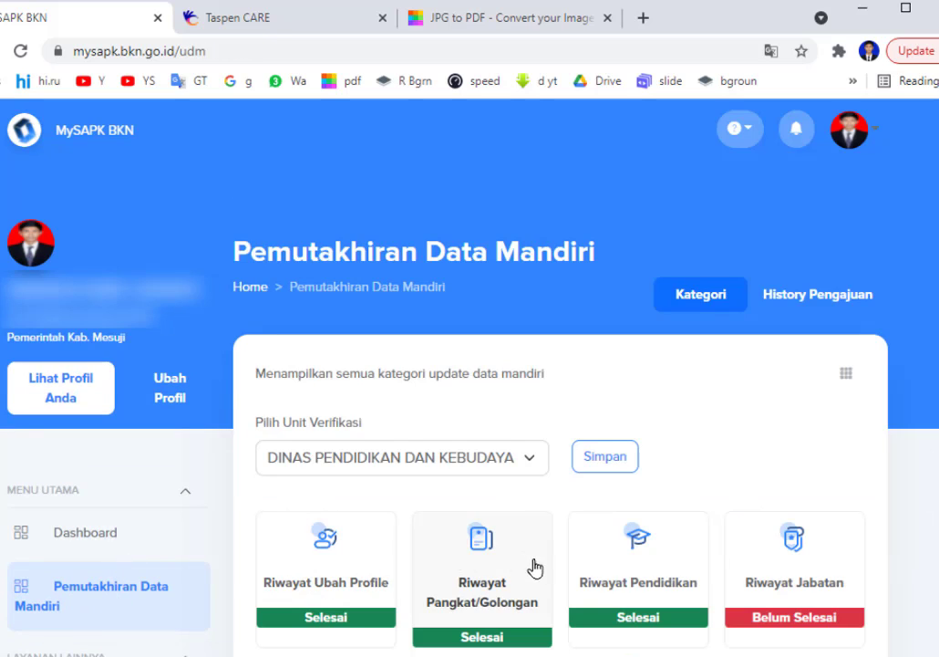
{"action": "left_click", "coordinate": [615, 607]}
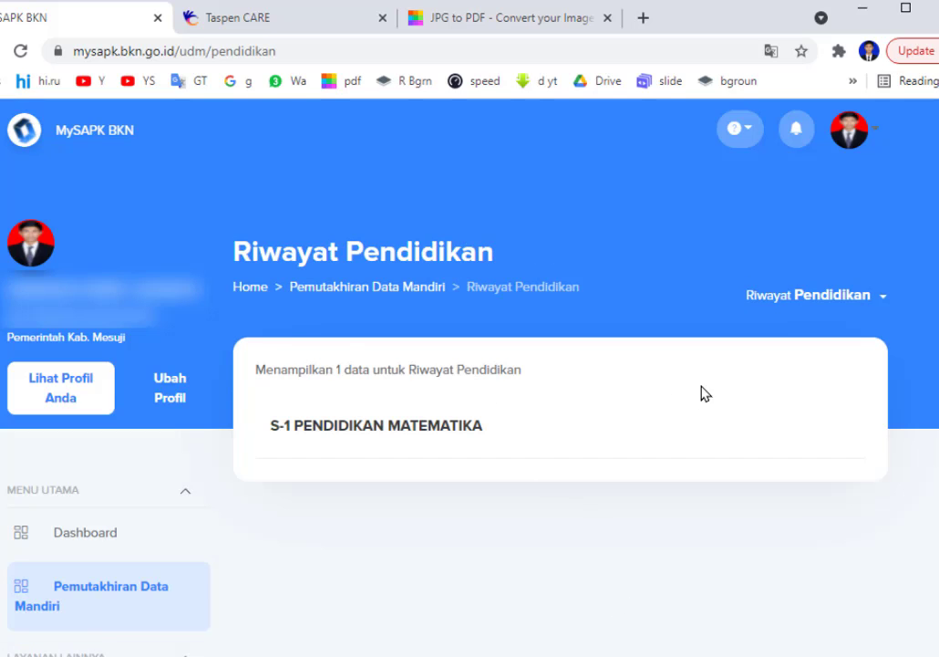
{"action": "left_click", "coordinate": [91, 584]}
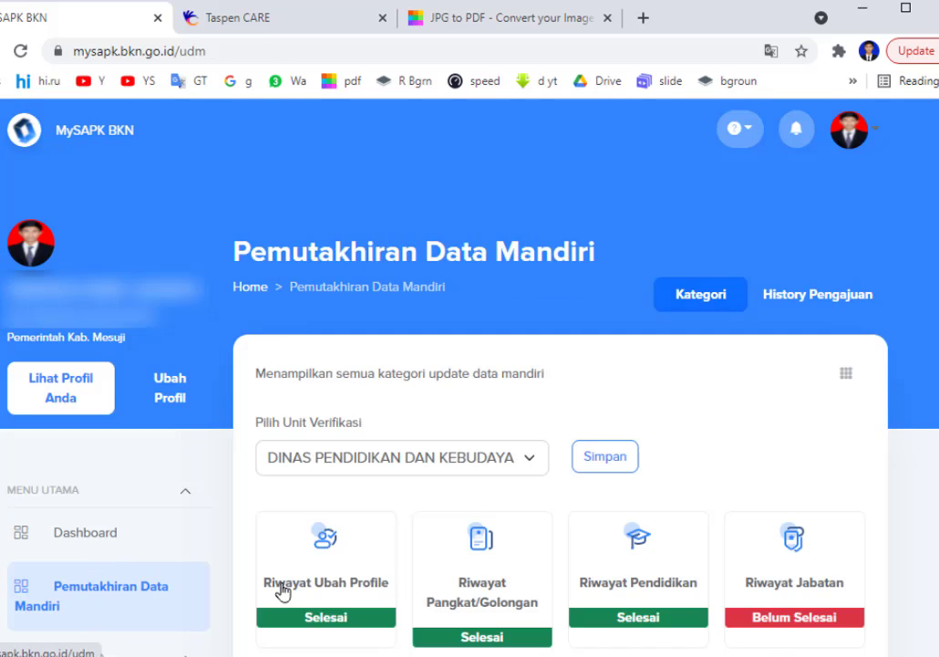
{"action": "left_click", "coordinate": [812, 594]}
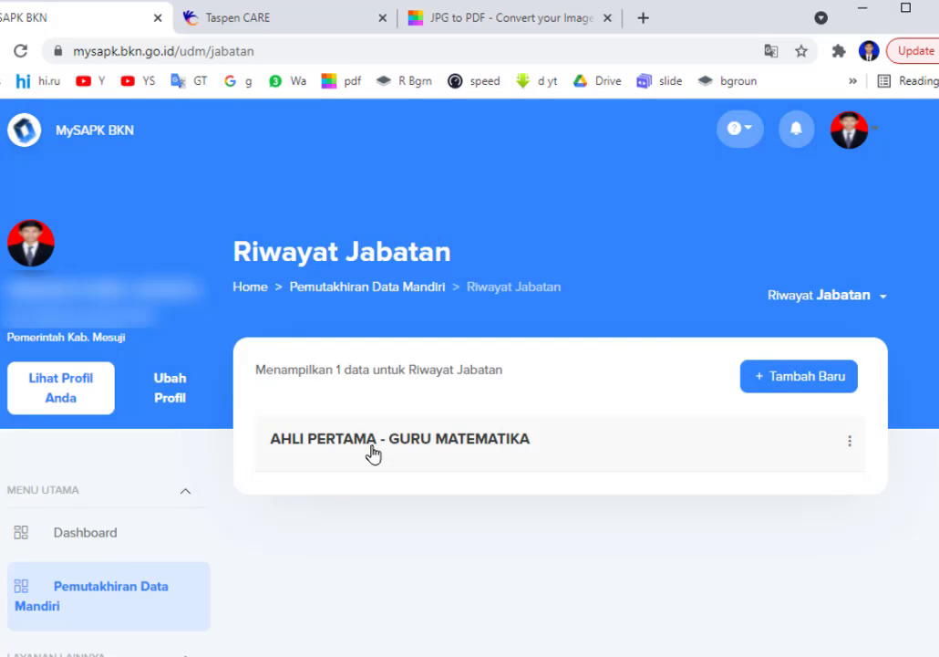
{"action": "left_click", "coordinate": [543, 442]}
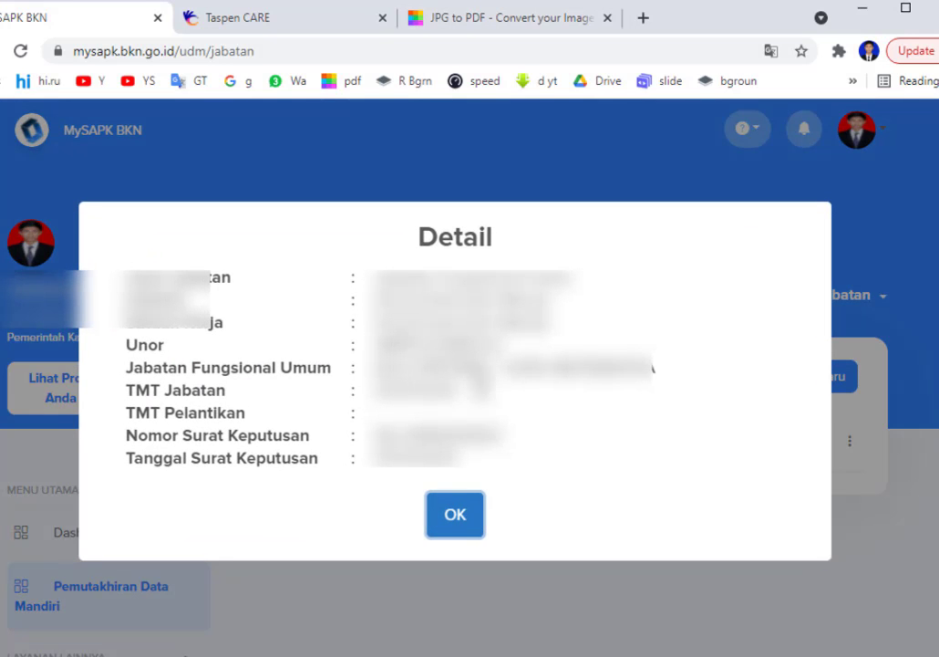
Close the details and open Ubah Data for the AHLI PERTAMA - GURU MATEMATIKA job entry.
{"action": "left_click", "coordinate": [455, 516]}
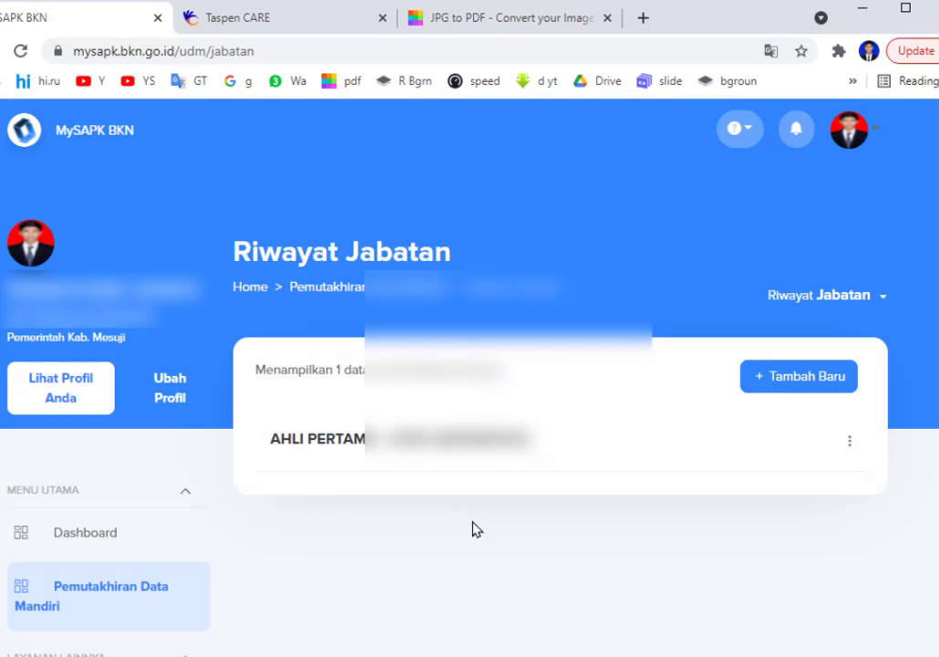
{"action": "left_click", "coordinate": [851, 451]}
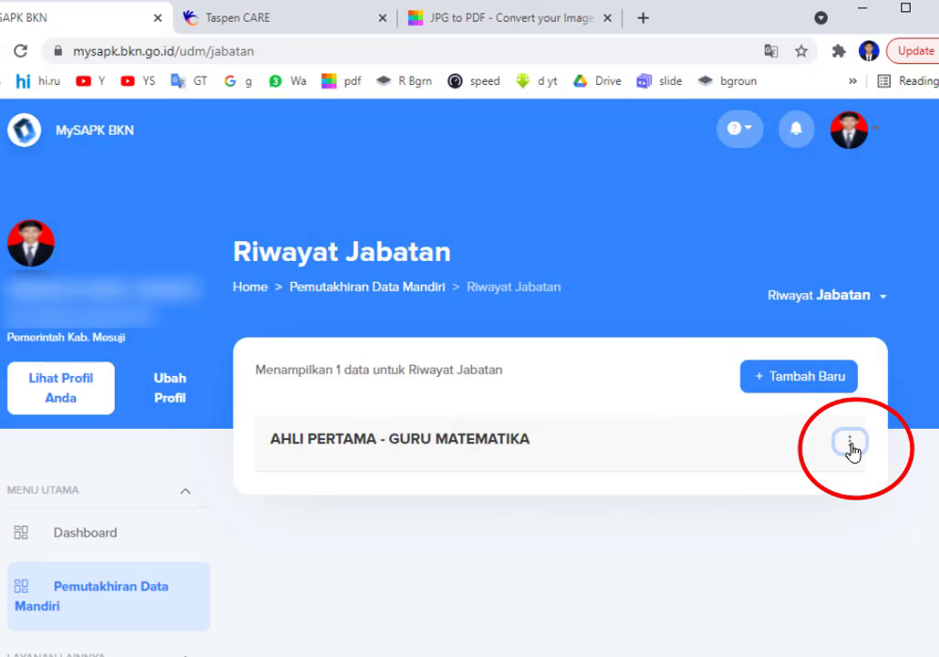
{"action": "left_click", "coordinate": [799, 493]}
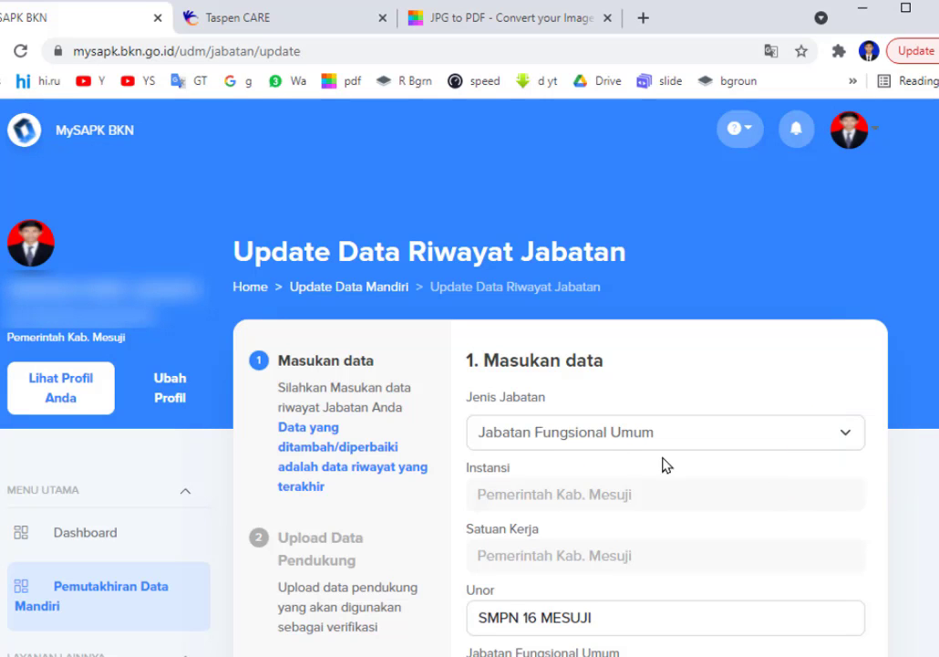
{"action": "scroll", "coordinate": [667, 465], "scroll_direction": "down", "scroll_amount": 2}
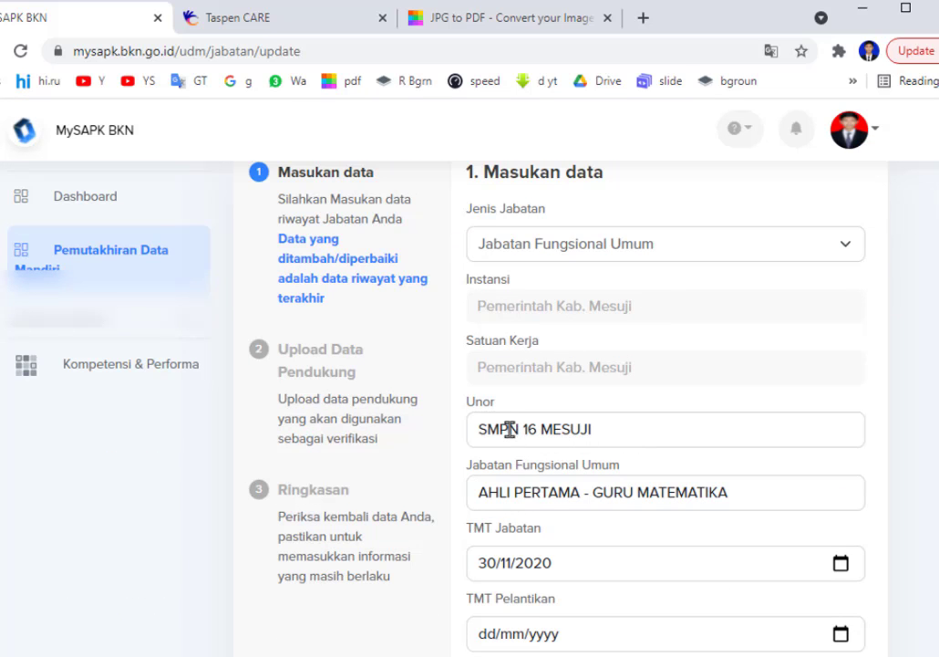
Set the Unor to SMPN 16 MESUJI - DINAS PENDIDIKAN DAN KEBUDAYAAN 1 and scroll to Lanjutkan.
{"action": "left_click", "coordinate": [509, 428]}
{"action": "left_click", "coordinate": [521, 432]}
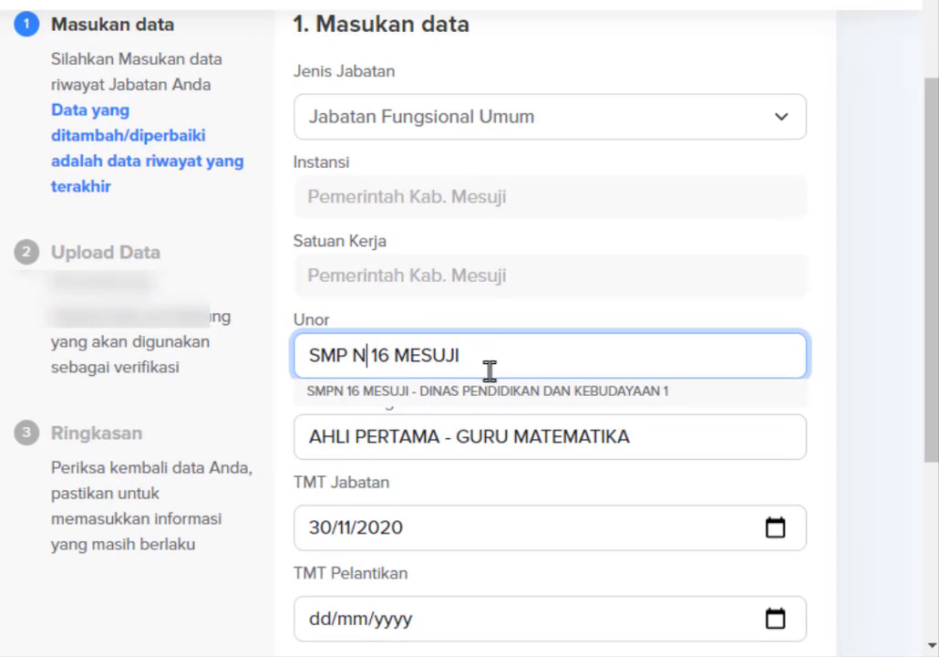
{"action": "left_click", "coordinate": [831, 423]}
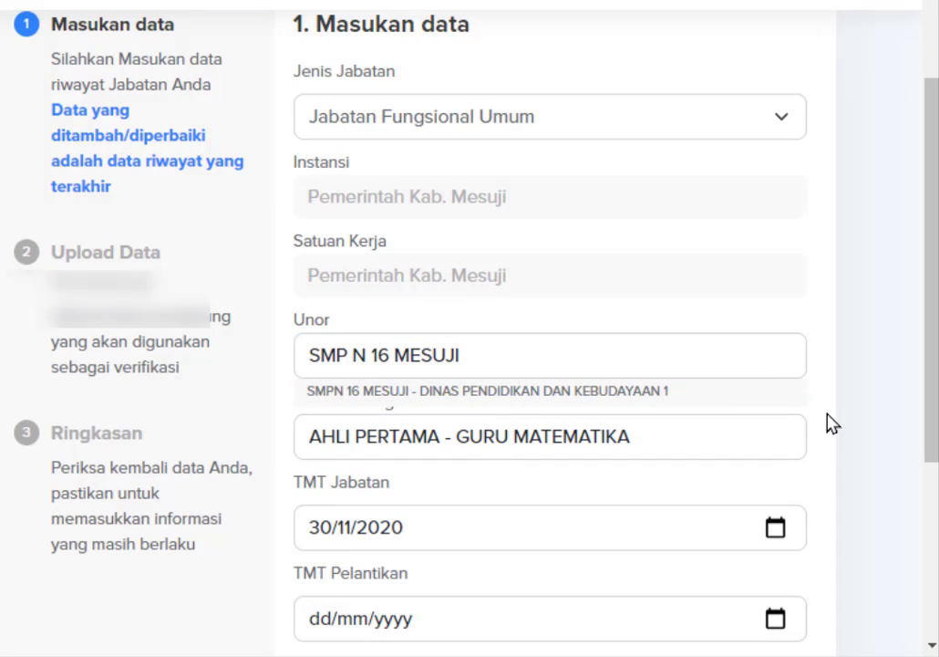
{"action": "left_click", "coordinate": [367, 357]}
{"action": "left_click", "coordinate": [385, 392]}
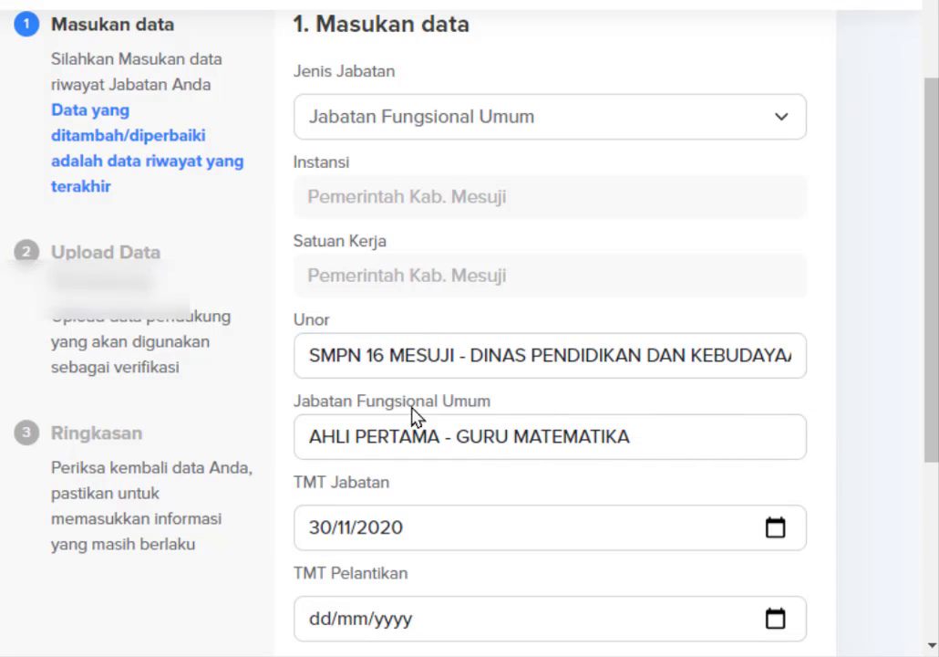
{"action": "left_click", "coordinate": [441, 356]}
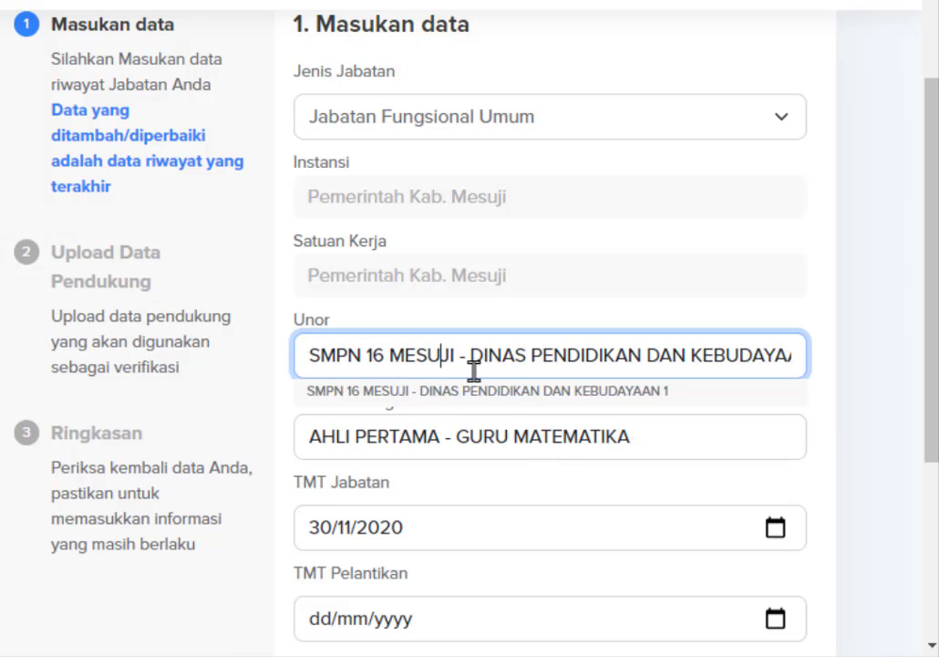
{"action": "left_click", "coordinate": [492, 392]}
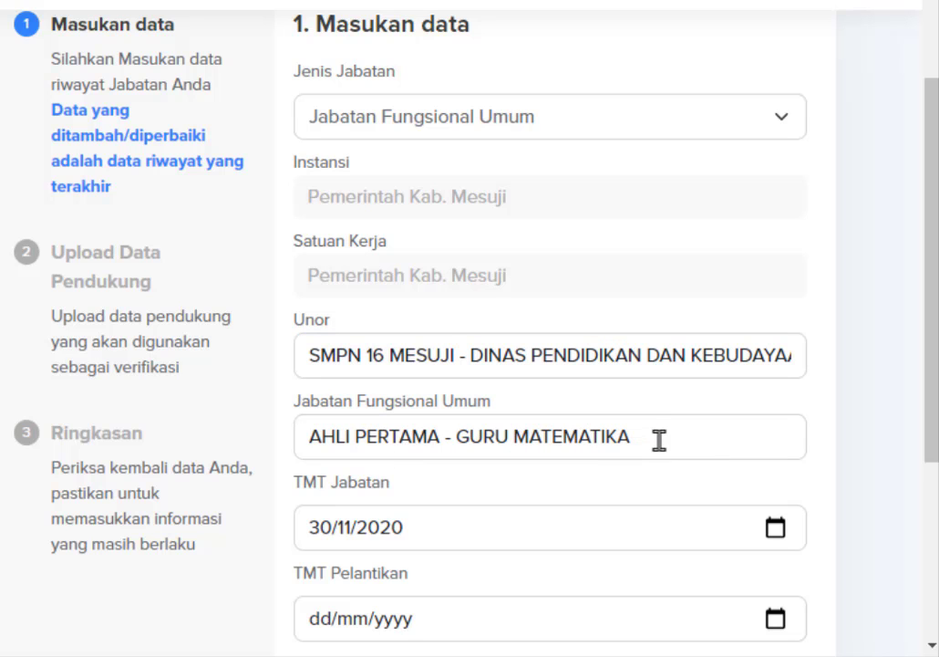
{"action": "scroll", "coordinate": [661, 449], "scroll_direction": "down", "scroll_amount": 3}
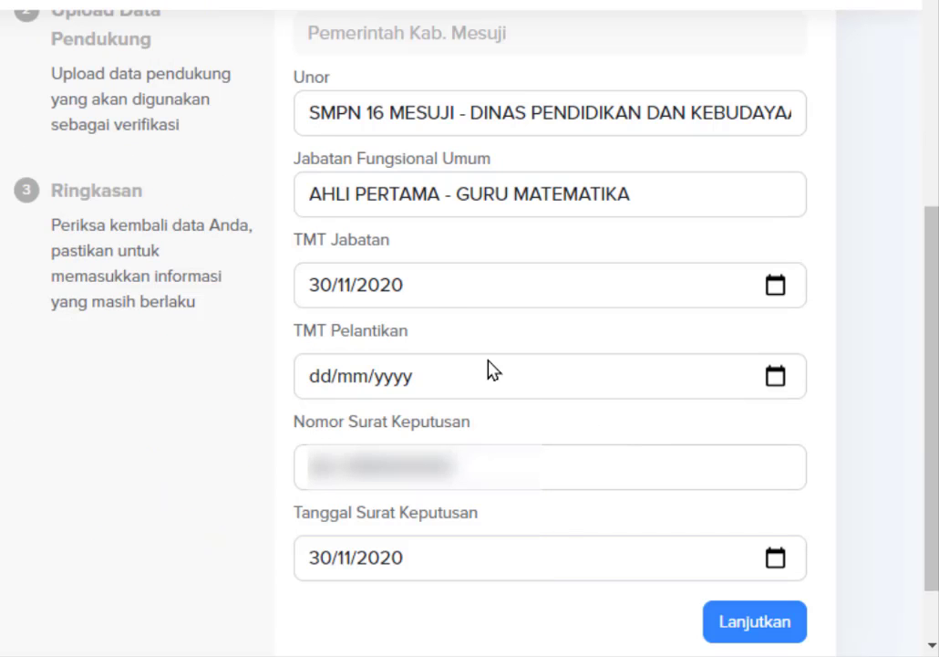
{"action": "scroll", "coordinate": [470, 328], "scroll_direction": "down", "scroll_amount": 1}
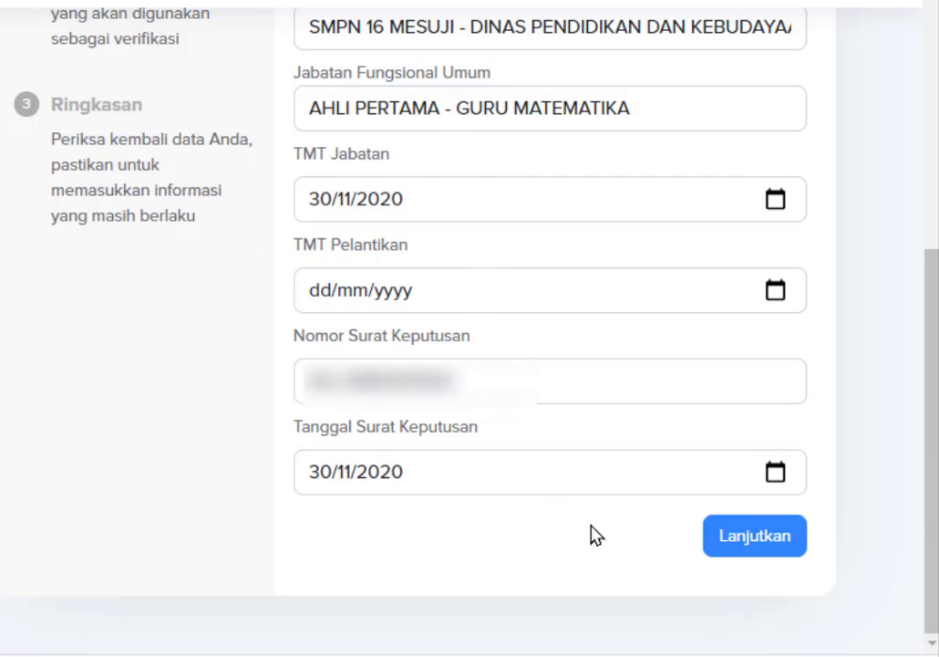
Attach the SK CPNS scan as the SK Jabatan supporting document.
{"action": "left_click", "coordinate": [776, 542]}
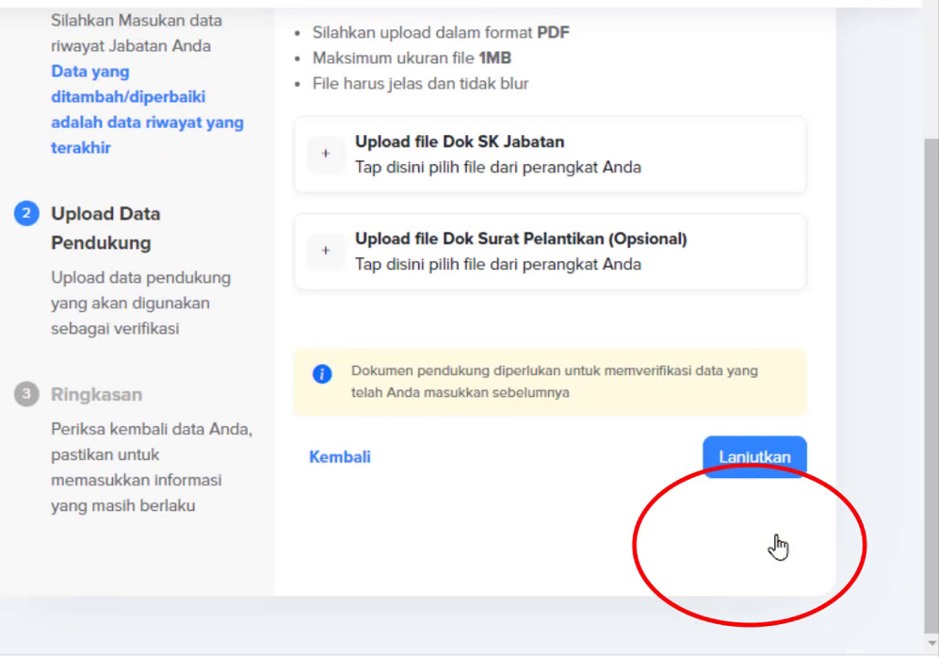
{"action": "scroll", "coordinate": [778, 547], "scroll_direction": "up", "scroll_amount": 3}
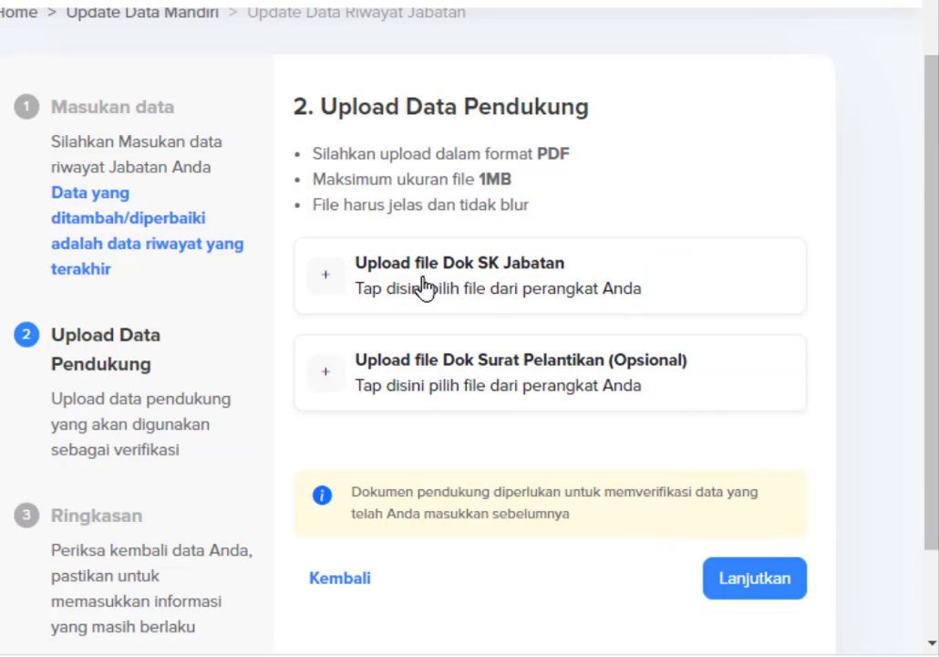
{"action": "scroll", "coordinate": [424, 286], "scroll_direction": "up", "scroll_amount": 3}
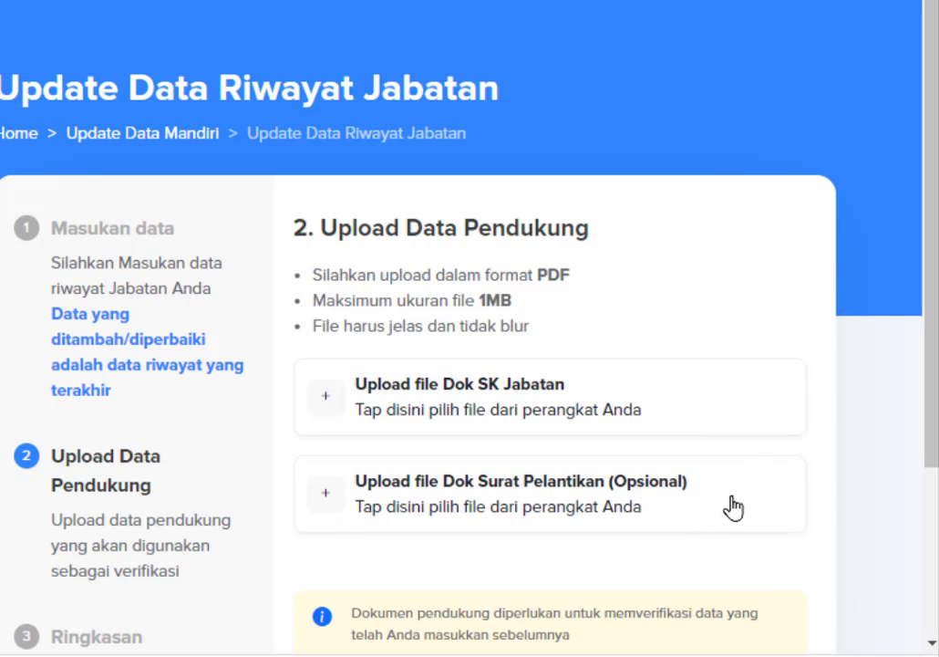
{"action": "left_click", "coordinate": [493, 409]}
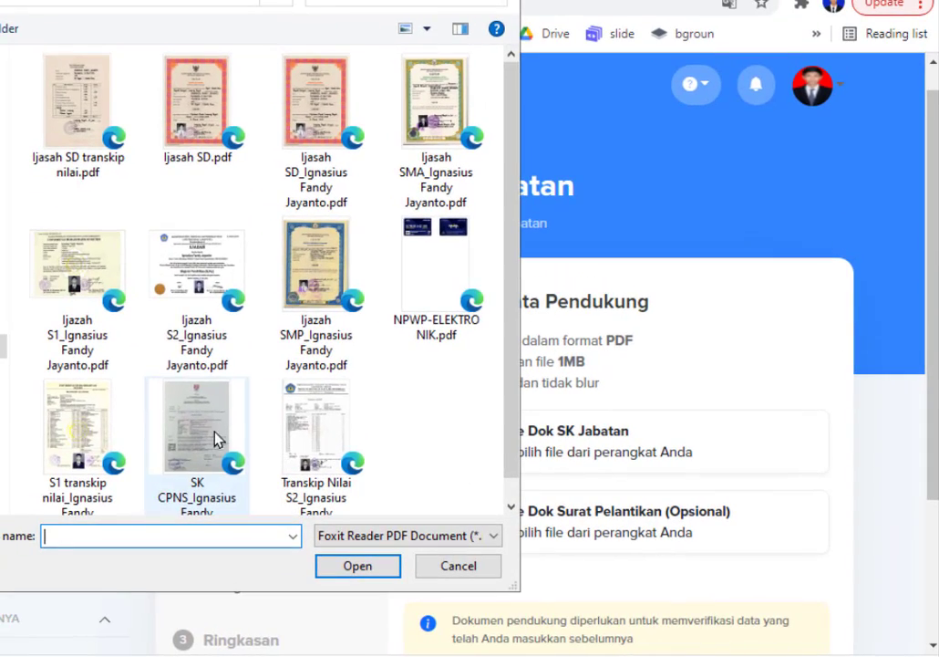
{"action": "left_click", "coordinate": [187, 415]}
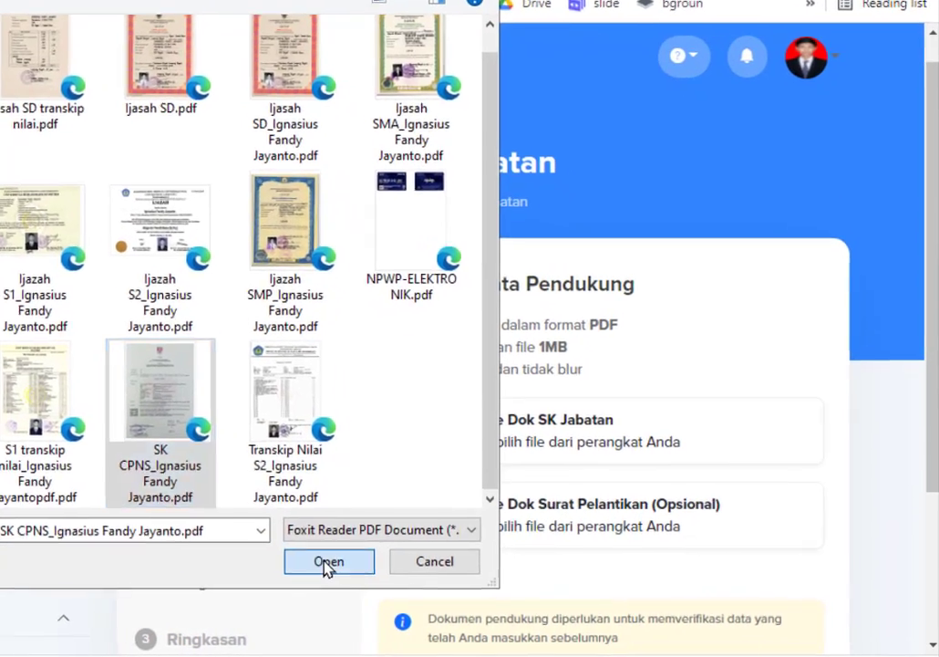
{"action": "left_click", "coordinate": [329, 562]}
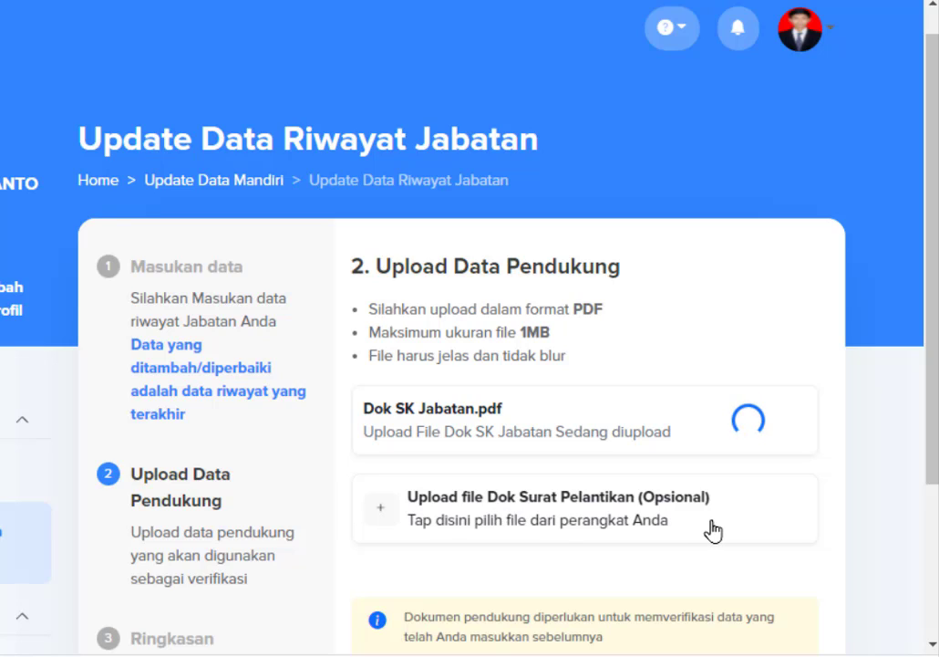
{"action": "scroll", "coordinate": [755, 463], "scroll_direction": "down", "scroll_amount": 1}
{"action": "scroll", "coordinate": [755, 463], "scroll_direction": "down", "scroll_amount": 1}
Accept the declaration on the summary, submit the Riwayat Jabatan update, and return to the categories.
{"action": "left_click", "coordinate": [779, 480]}
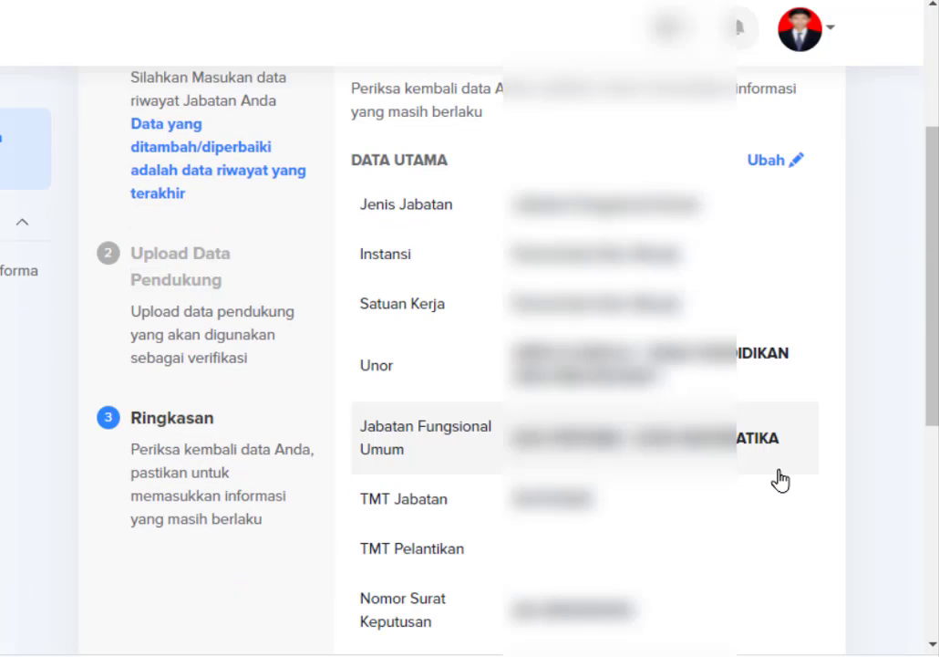
{"action": "scroll", "coordinate": [797, 289], "scroll_direction": "down", "scroll_amount": 3}
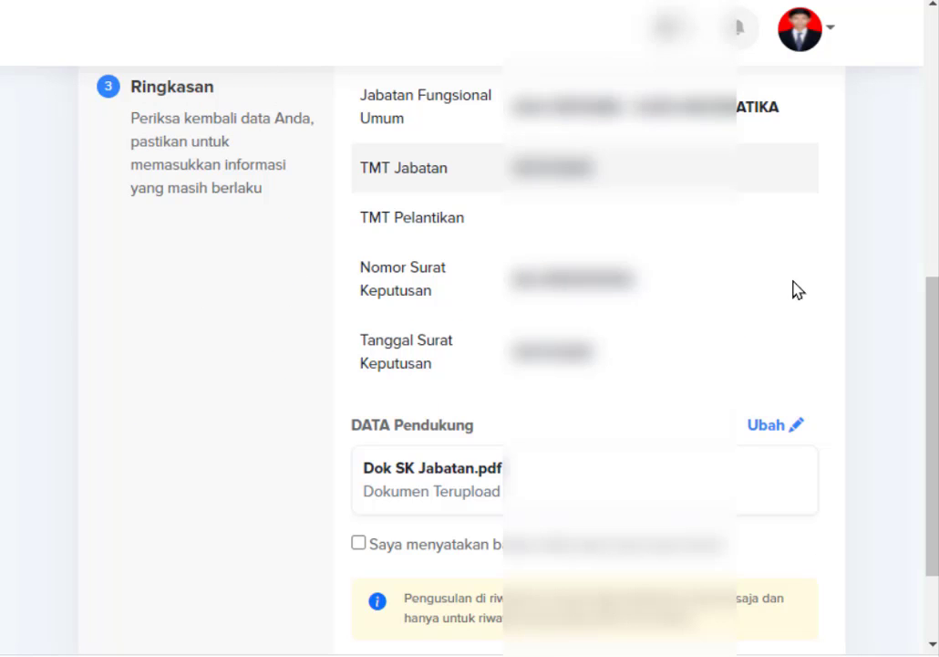
{"action": "scroll", "coordinate": [795, 289], "scroll_direction": "down", "scroll_amount": 2}
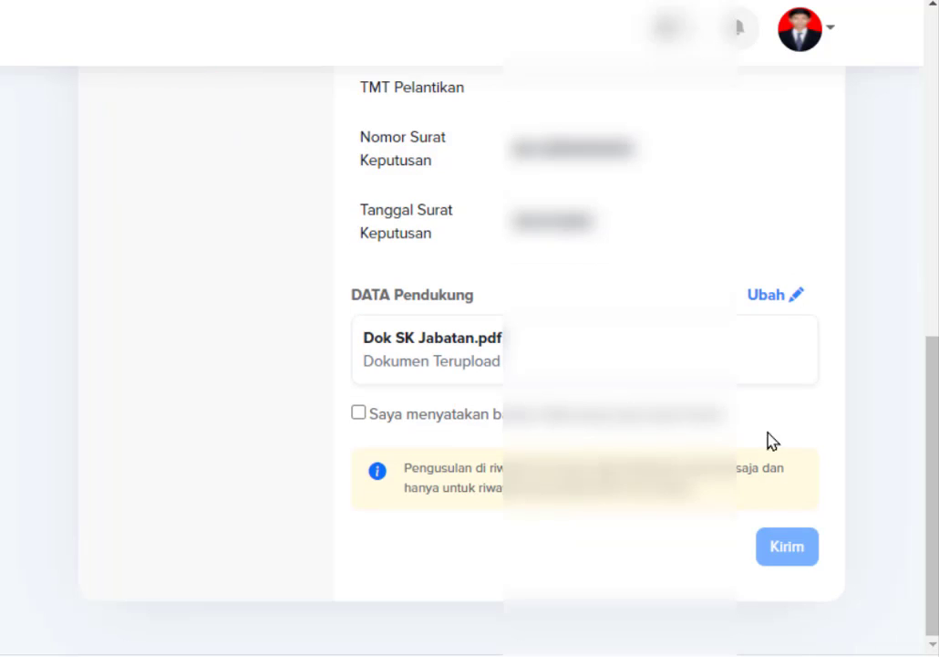
{"action": "left_click", "coordinate": [359, 413]}
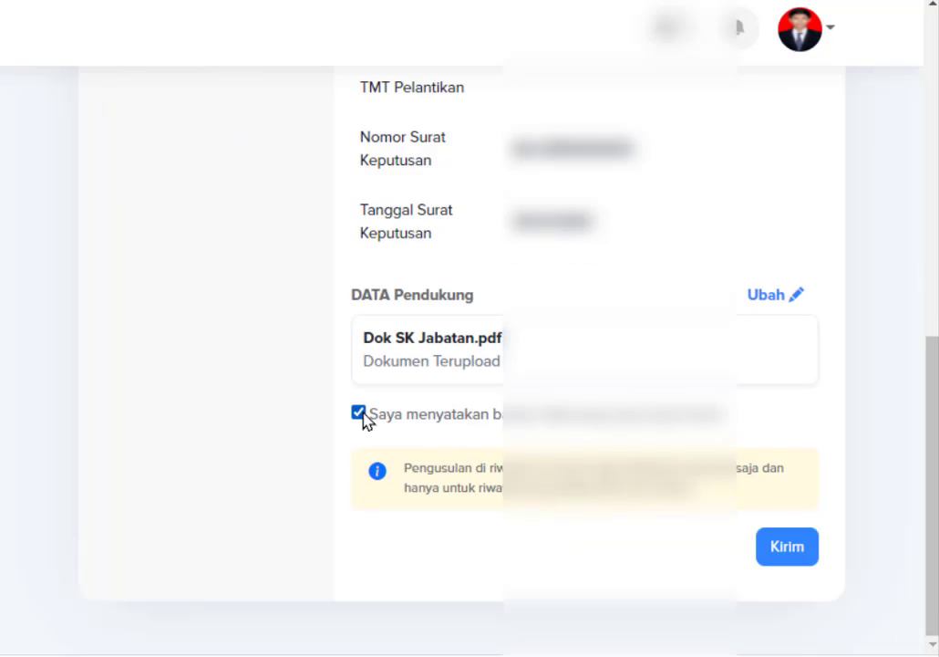
{"action": "left_click", "coordinate": [782, 547]}
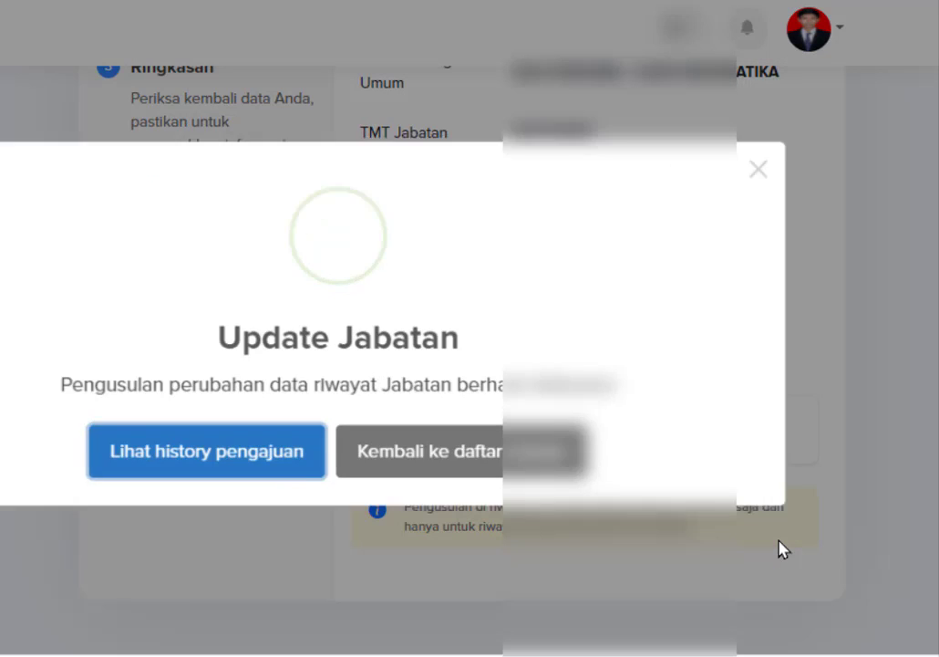
{"action": "left_click", "coordinate": [439, 450]}
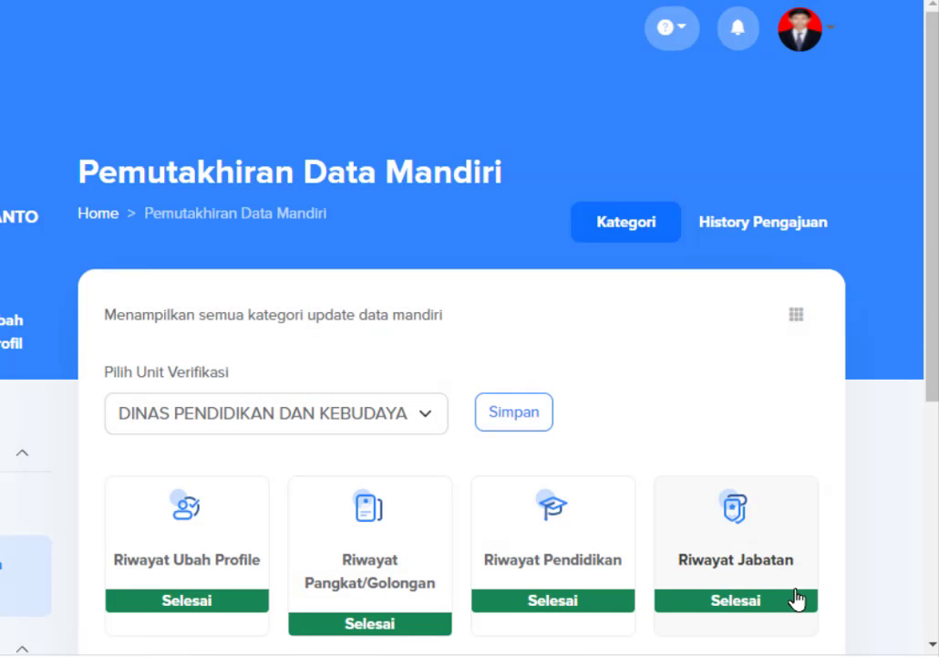
Mark Riwayat Peninjauan Masa Kerja as already correct, confirming there is no PMK data.
{"action": "scroll", "coordinate": [755, 598], "scroll_direction": "down", "scroll_amount": 3}
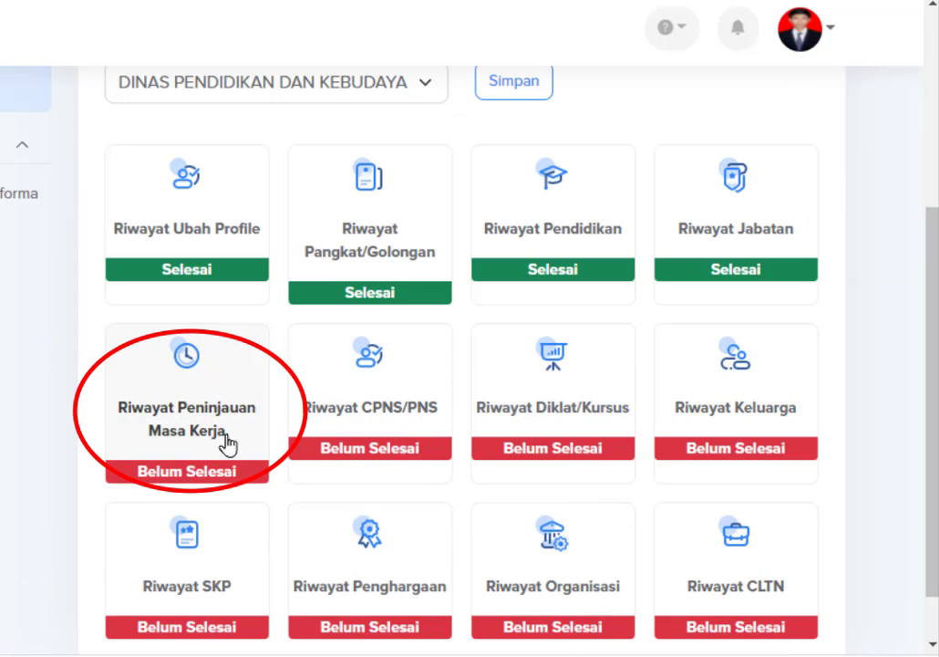
{"action": "left_click", "coordinate": [189, 419]}
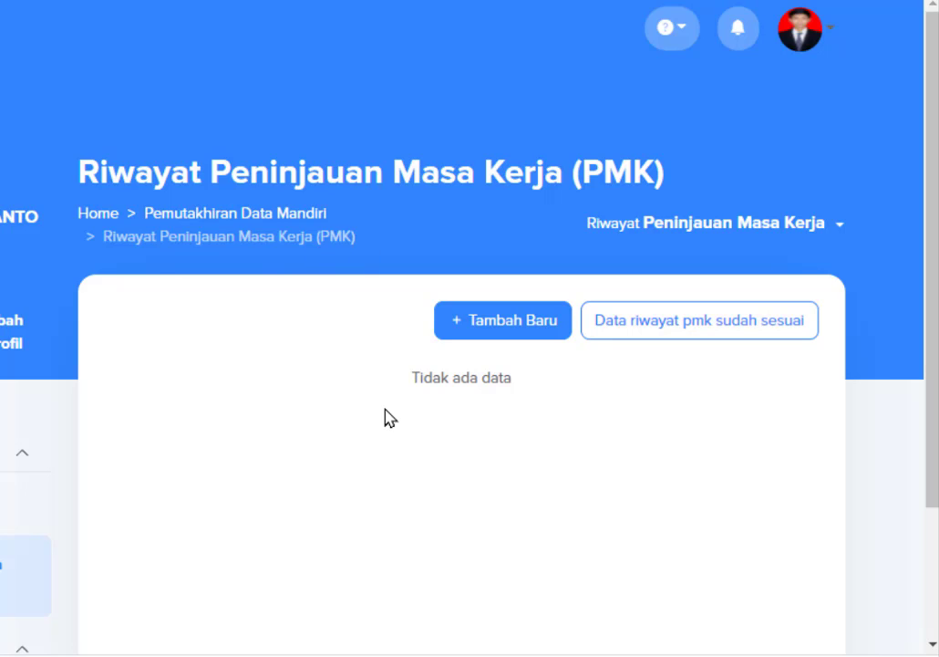
{"action": "left_click", "coordinate": [631, 337]}
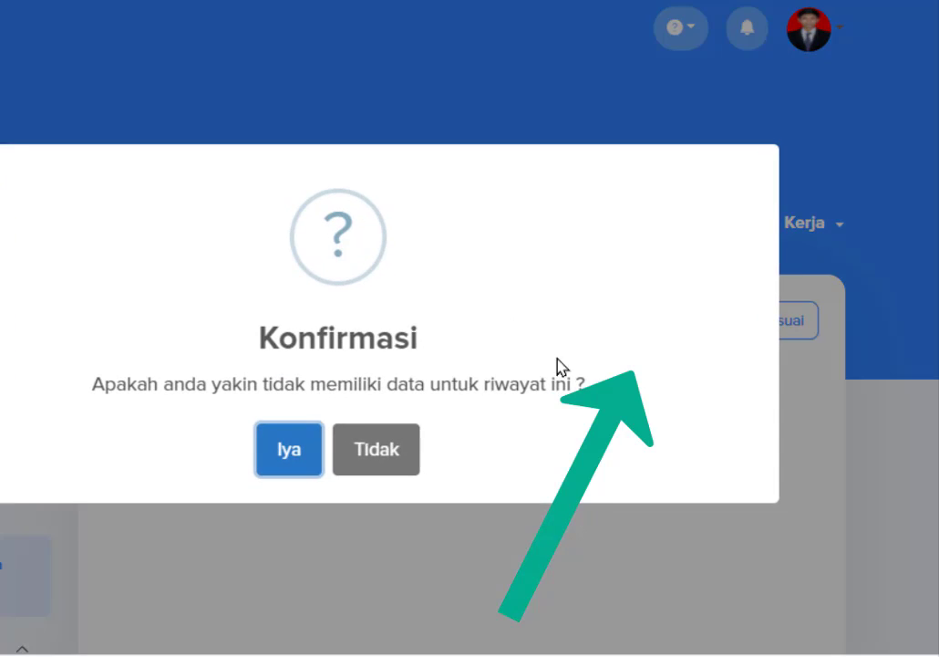
{"action": "left_click", "coordinate": [290, 451]}
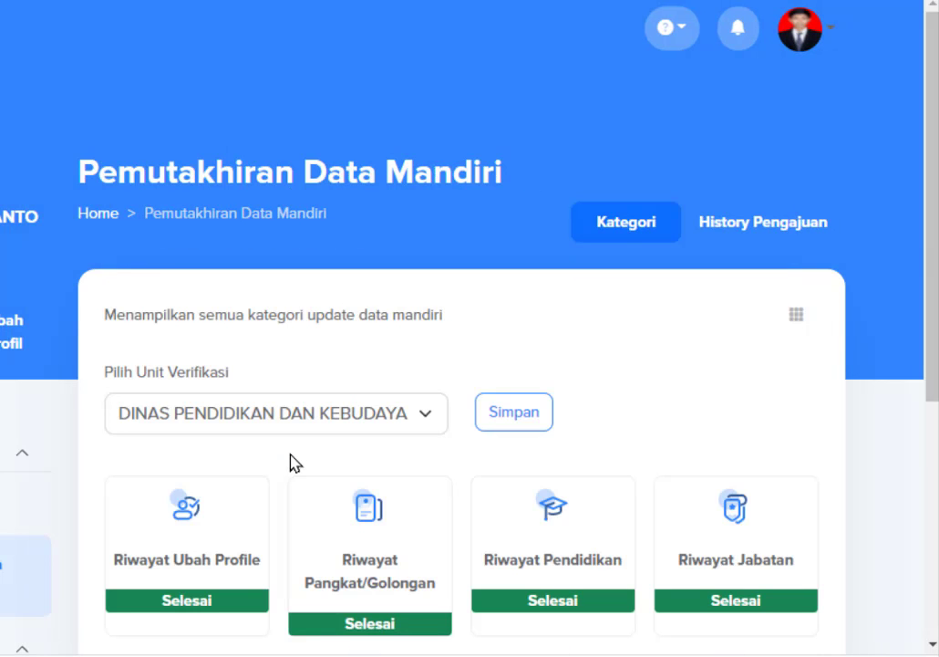
{"action": "scroll", "coordinate": [290, 463], "scroll_direction": "down", "scroll_amount": 2}
{"action": "scroll", "coordinate": [290, 463], "scroll_direction": "down", "scroll_amount": 4}
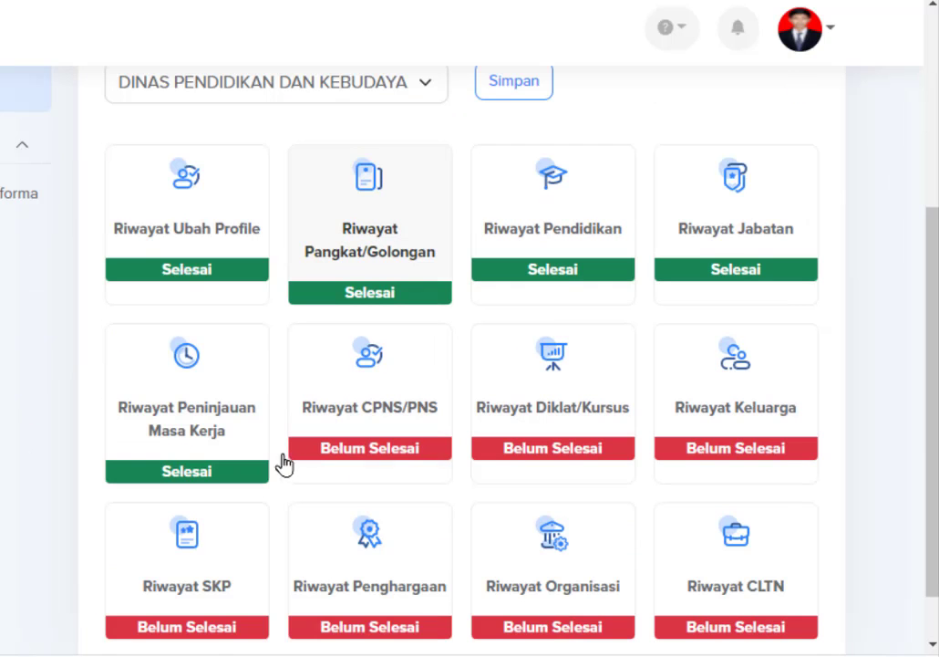
Open the Riwayat CPNS/PNS entry and start editing it through Ubah Data.
{"action": "left_click", "coordinate": [396, 414]}
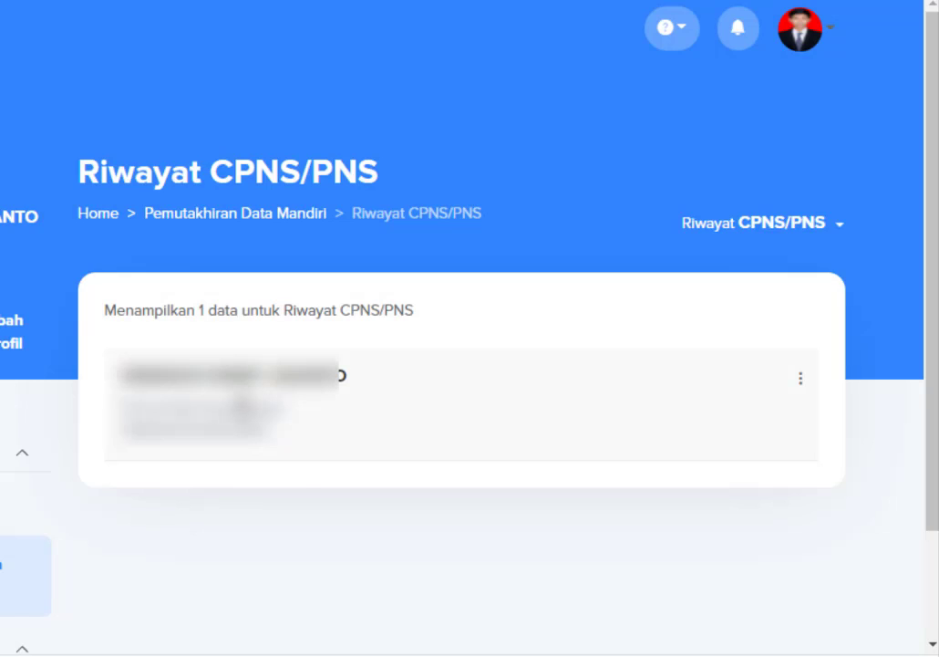
{"action": "left_click", "coordinate": [242, 406]}
{"action": "left_click", "coordinate": [360, 536]}
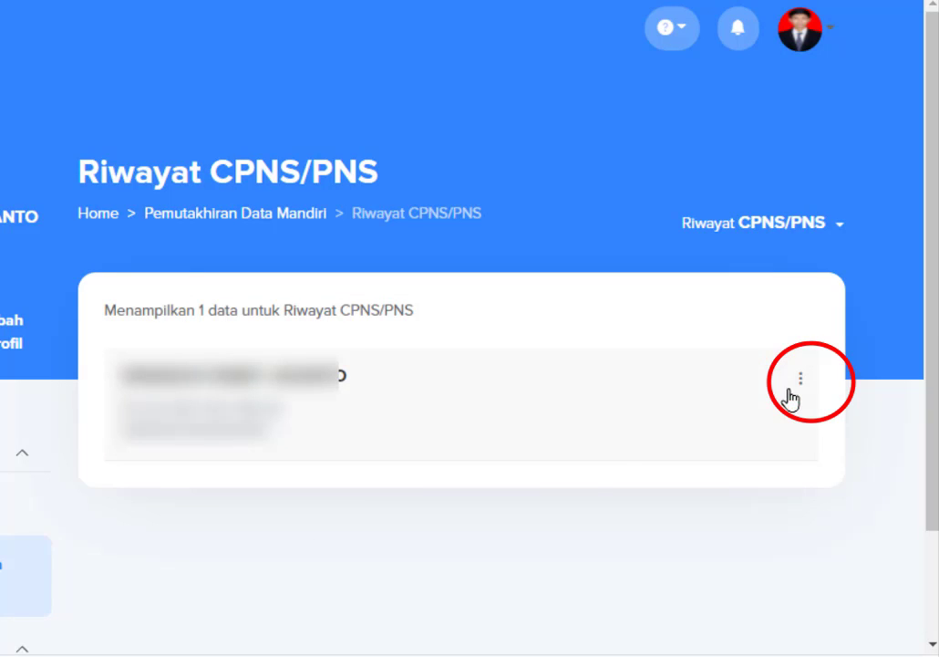
{"action": "left_click", "coordinate": [802, 383]}
{"action": "left_click", "coordinate": [729, 433]}
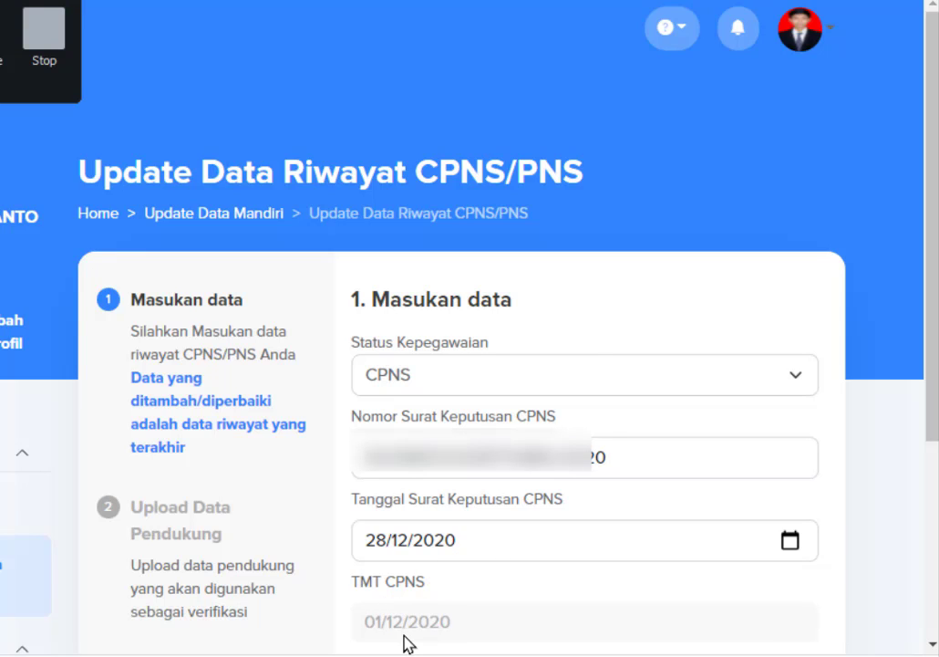
Enter BUPATI as Nama Jabatan yang mengangkat CPNS and continue to document upload.
{"action": "scroll", "coordinate": [403, 539], "scroll_direction": "down", "scroll_amount": 2}
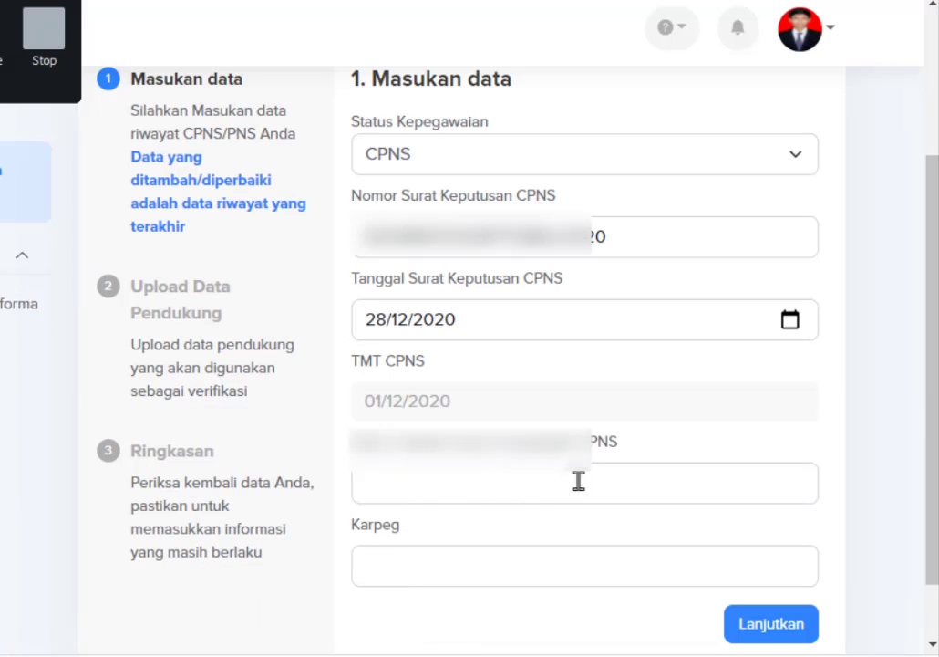
{"action": "left_click", "coordinate": [476, 487]}
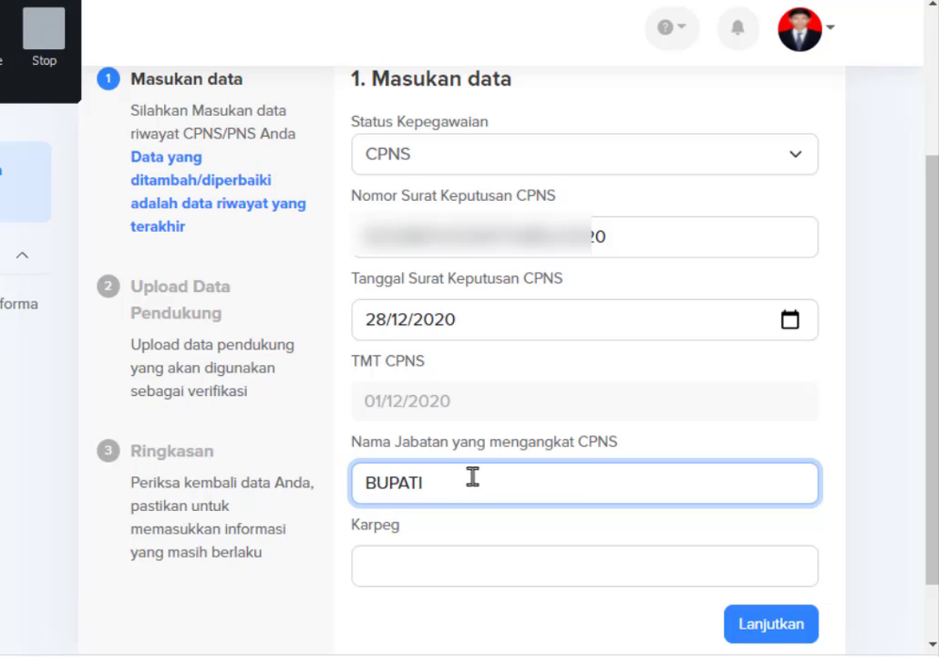
{"action": "key", "text": "alt+Tab"}
{"action": "left_click", "coordinate": [373, 594]}
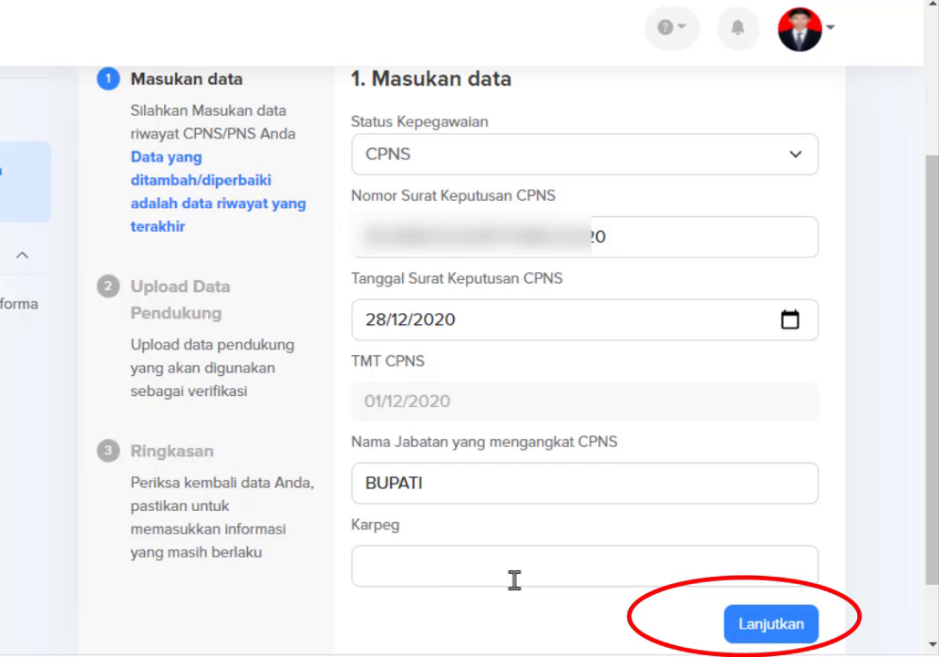
{"action": "left_click", "coordinate": [759, 627]}
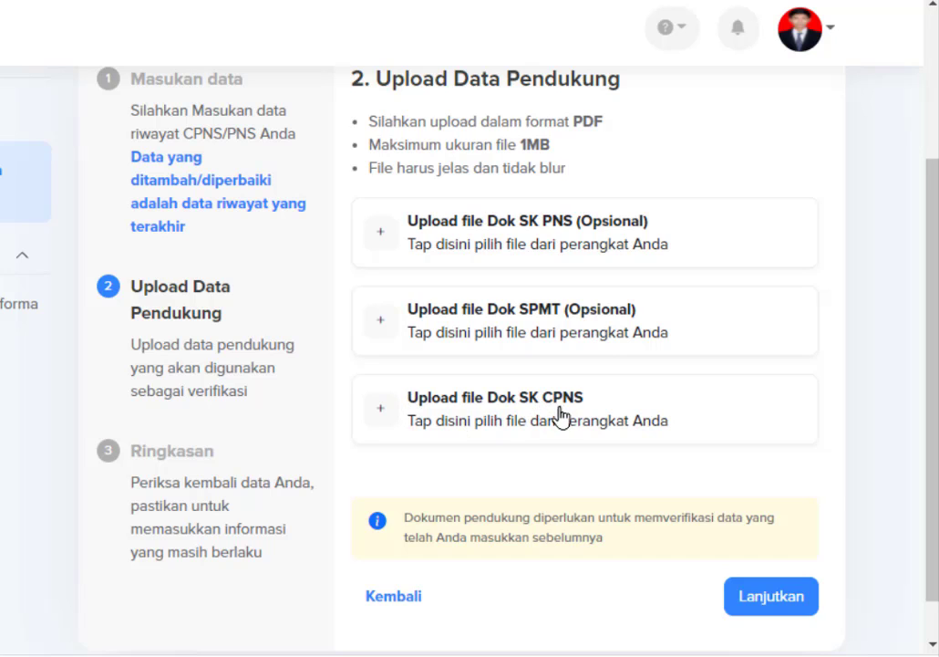
Upload the SK CPNS PDF as Dok SK CPNS and advance to Ringkasan.
{"action": "left_click", "coordinate": [525, 413]}
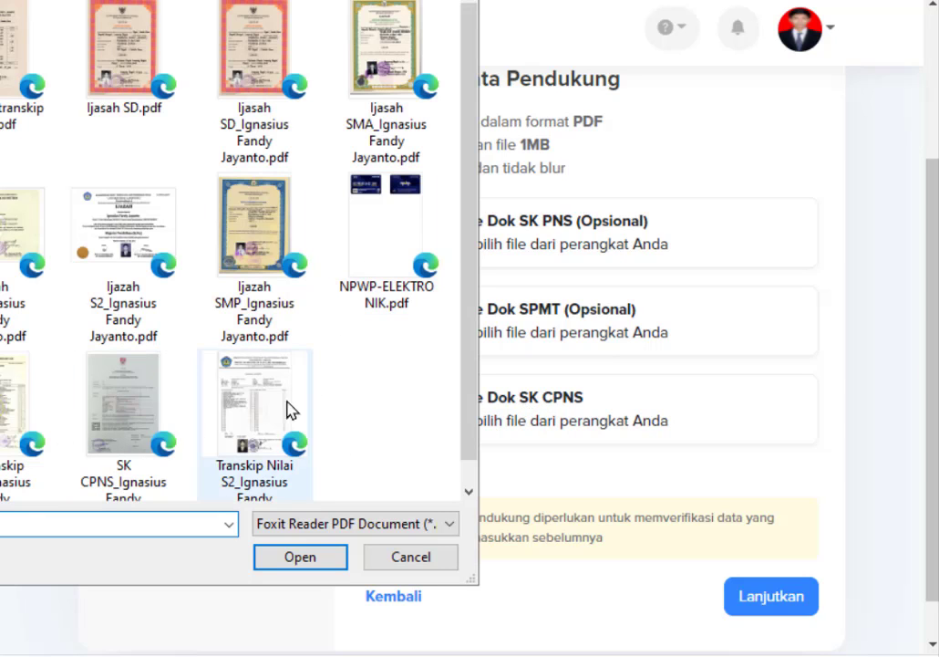
{"action": "left_click", "coordinate": [162, 434]}
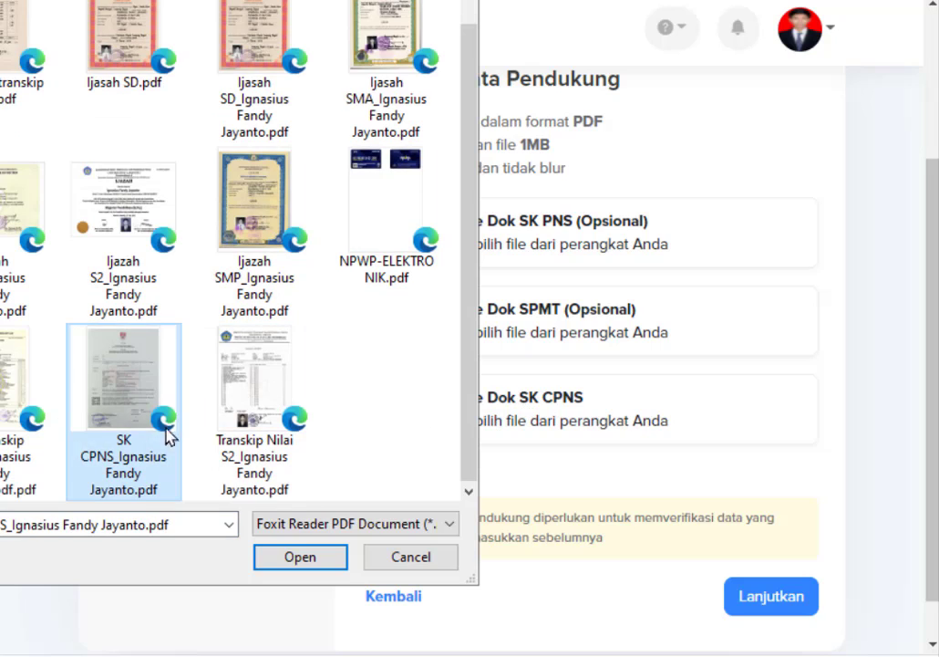
{"action": "left_click", "coordinate": [308, 560]}
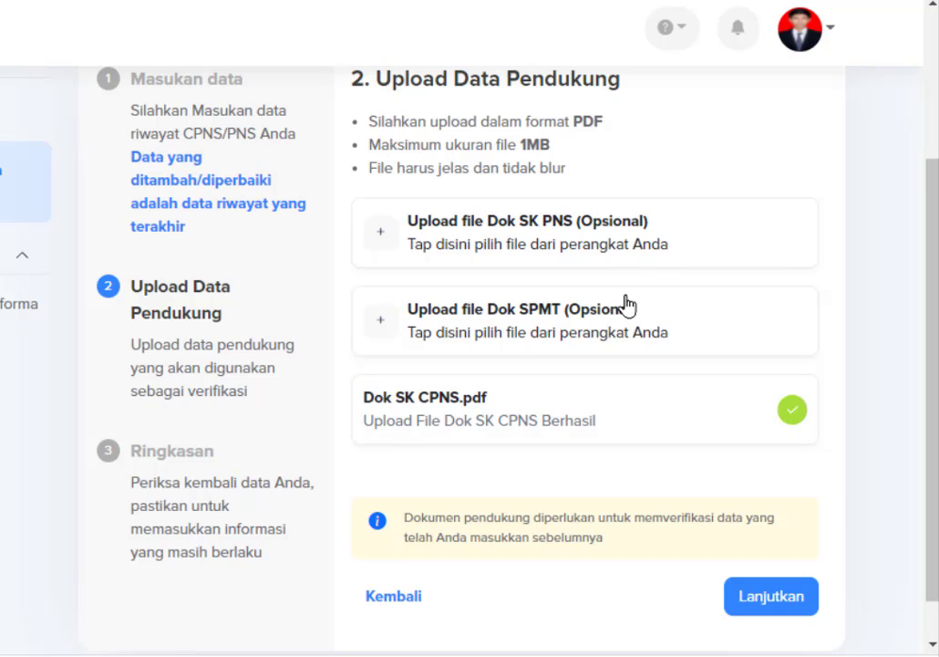
{"action": "left_click", "coordinate": [786, 599]}
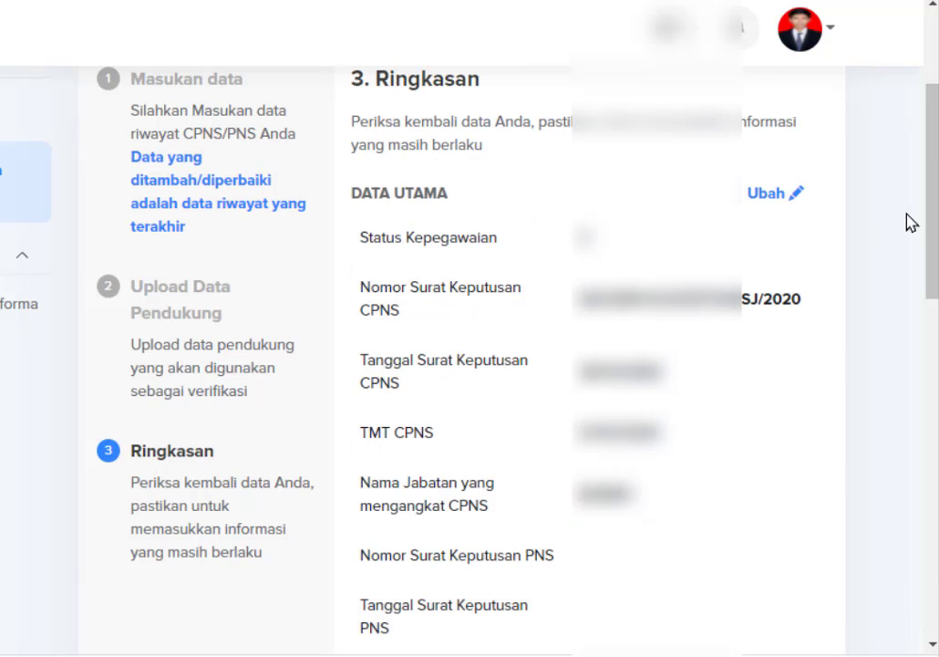
Accept the declaration, submit the CPNS/PNS update, and return to the category list.
{"action": "left_click_drag", "start_coordinate": [931, 196], "coordinate": [924, 499]}
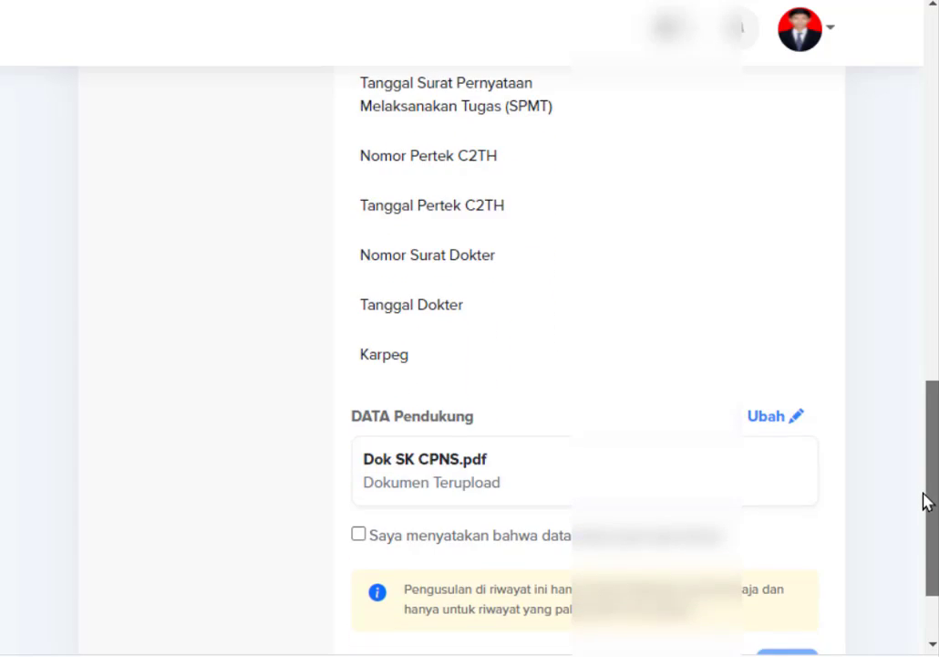
{"action": "scroll", "coordinate": [903, 490], "scroll_direction": "down", "scroll_amount": 2}
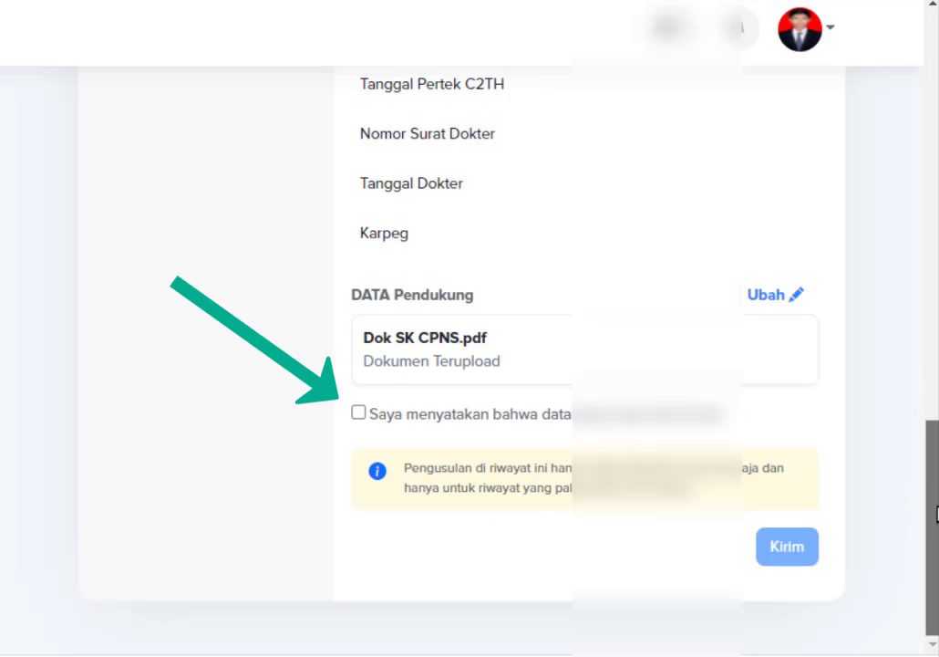
{"action": "left_click", "coordinate": [359, 413]}
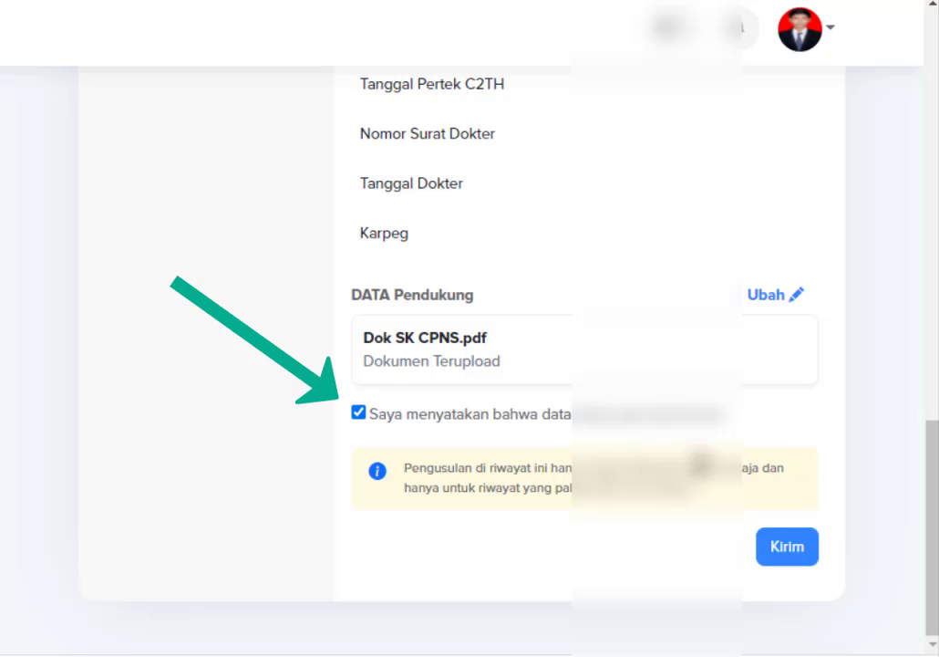
{"action": "left_click", "coordinate": [782, 549]}
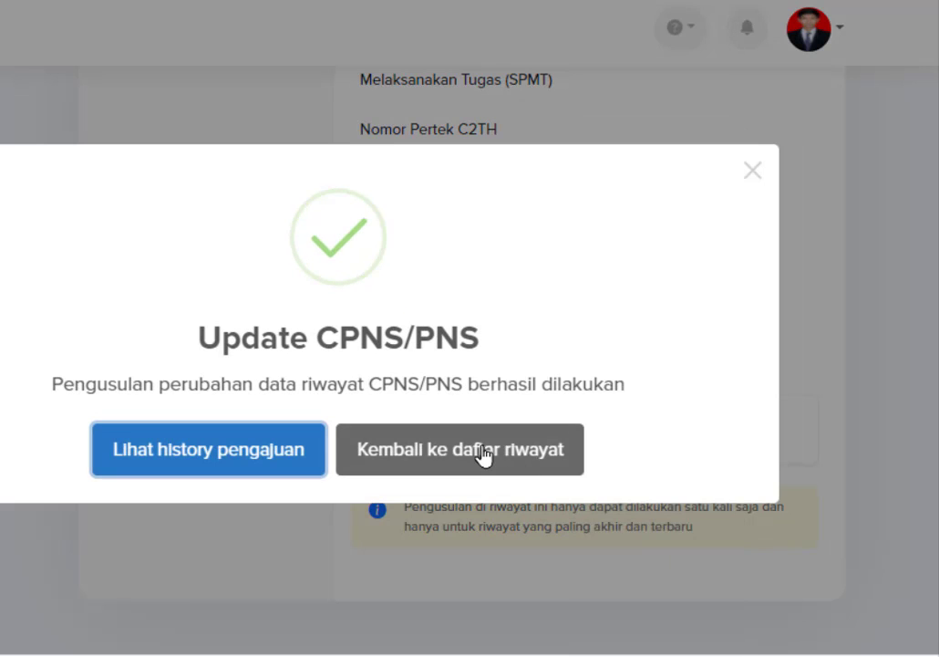
{"action": "left_click", "coordinate": [483, 456]}
{"action": "scroll", "coordinate": [566, 474], "scroll_direction": "down", "scroll_amount": 3}
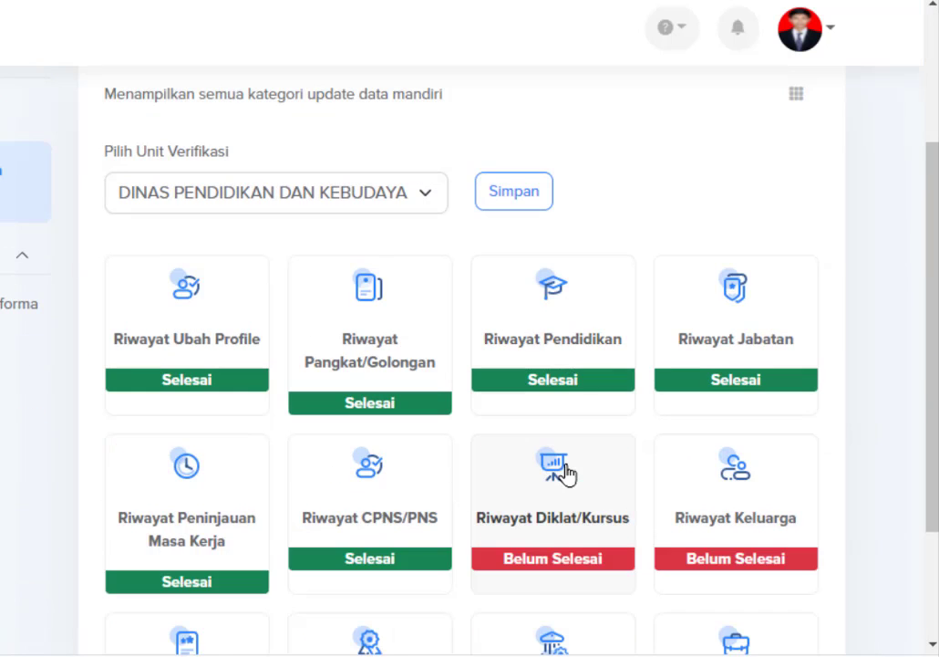
{"action": "scroll", "coordinate": [567, 474], "scroll_direction": "down", "scroll_amount": 1}
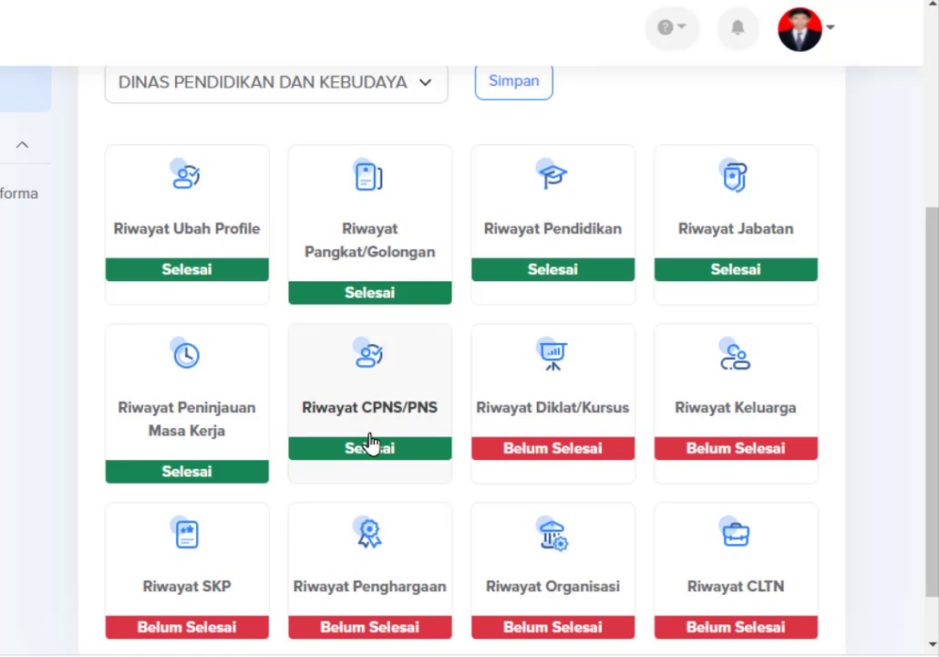
Open the Riwayat Diklat/Kursus category.
{"action": "left_click", "coordinate": [543, 407]}
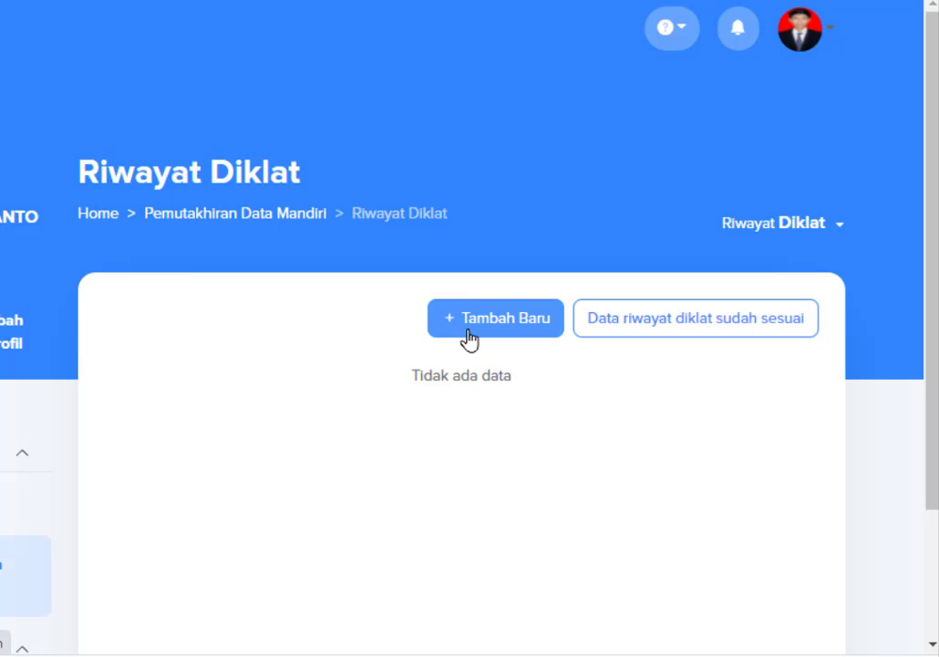
Add a new training record with Jenis Diklat set to Workshop/Kursus/Seminar/Magang.
{"action": "left_click", "coordinate": [509, 330]}
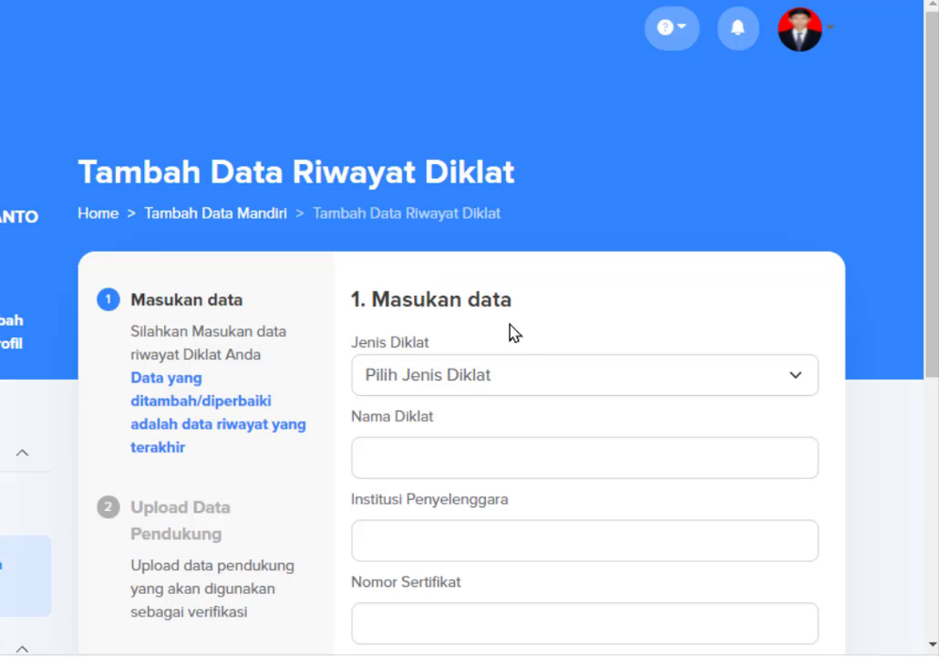
{"action": "left_click", "coordinate": [562, 379]}
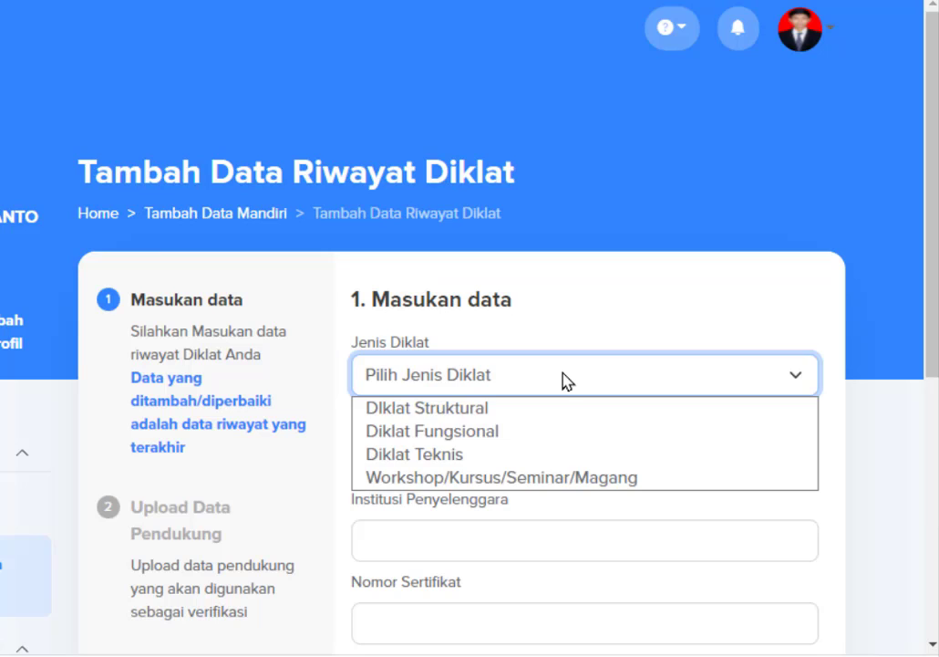
{"action": "left_click", "coordinate": [547, 483]}
{"action": "scroll", "coordinate": [547, 489], "scroll_direction": "down", "scroll_amount": 1}
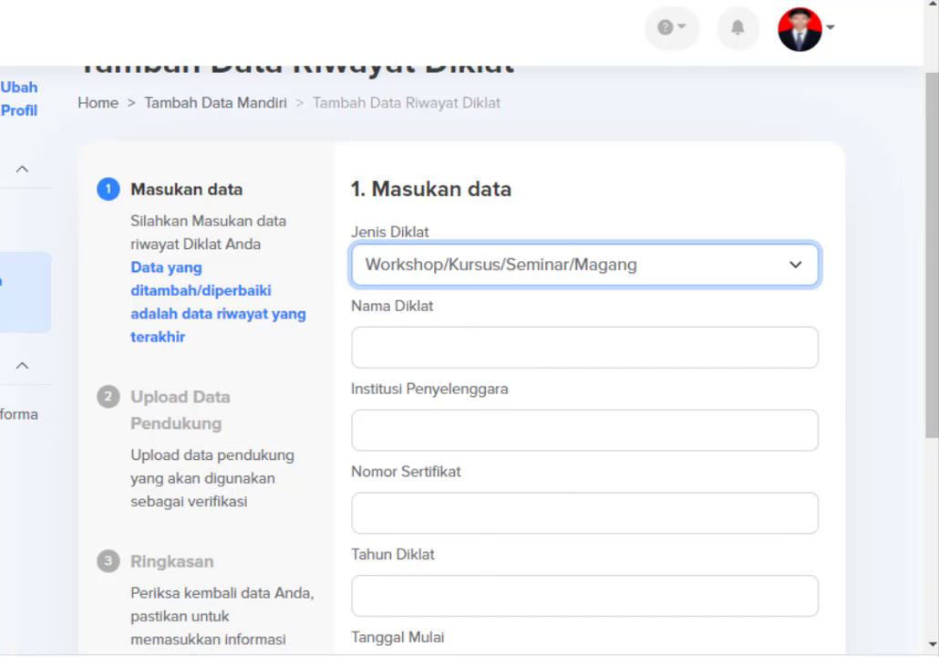
Paste the training name, organising institution and certificate number, and enter year 2021.
{"action": "left_click", "coordinate": [475, 352]}
{"action": "type", "text": "Belajar dan Berbagi Seri Asesmen Kompetensi Minimum"}
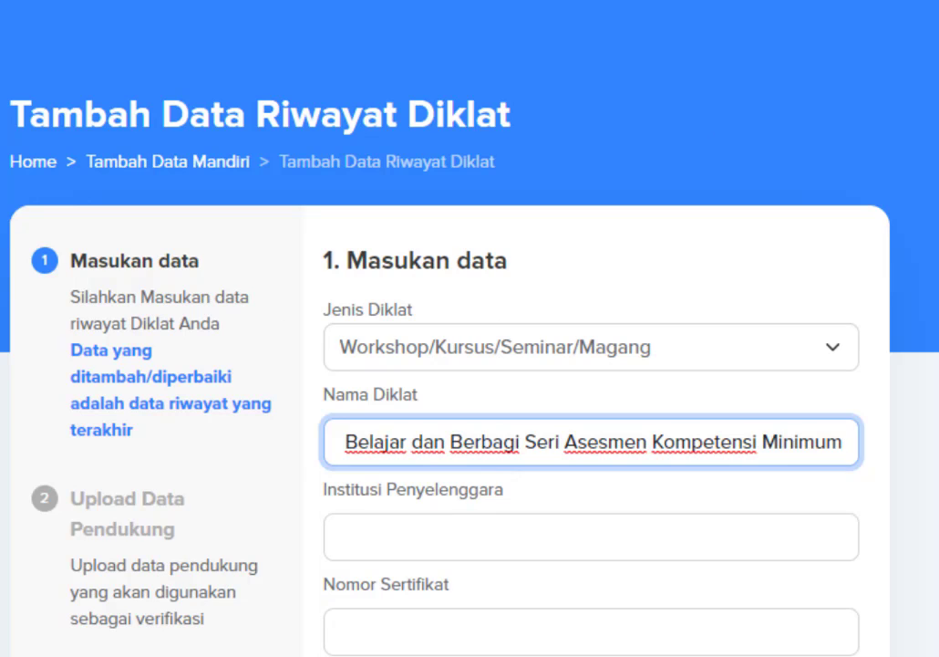
{"action": "left_click", "coordinate": [407, 555]}
{"action": "type", "text": "DIREKTORAT JENDERAL GURU DAN TENAGA KEPENDIDIKAN"}
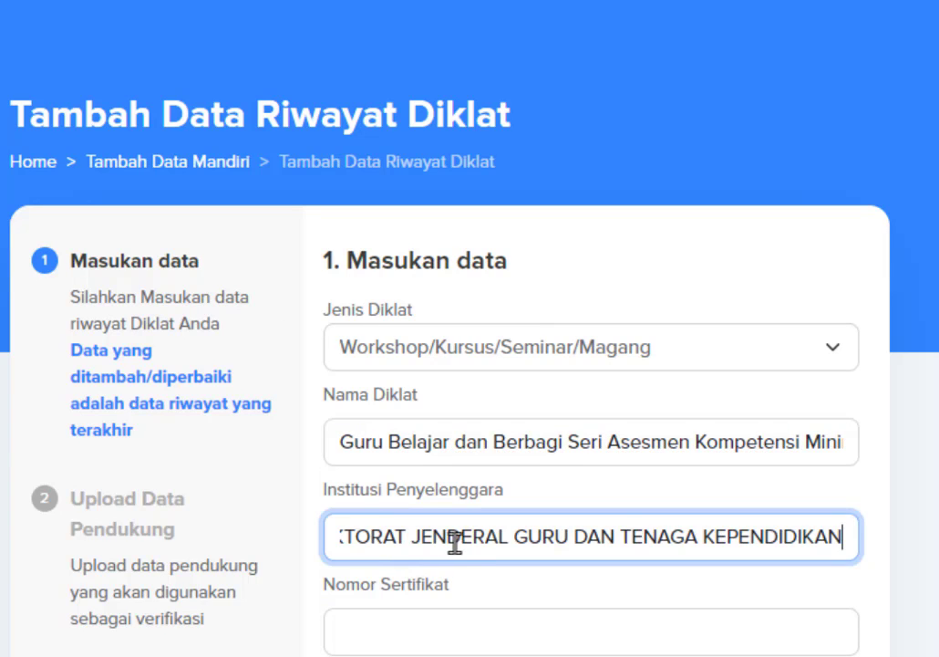
{"action": "left_click_drag", "start_coordinate": [495, 549], "coordinate": [183, 554]}
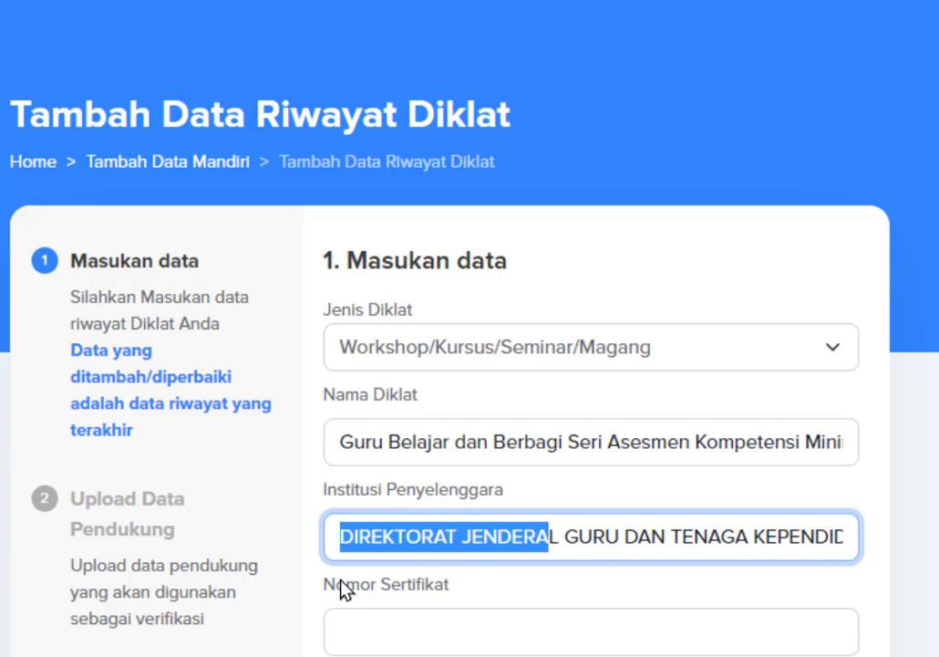
{"action": "scroll", "coordinate": [461, 618], "scroll_direction": "down", "scroll_amount": 2}
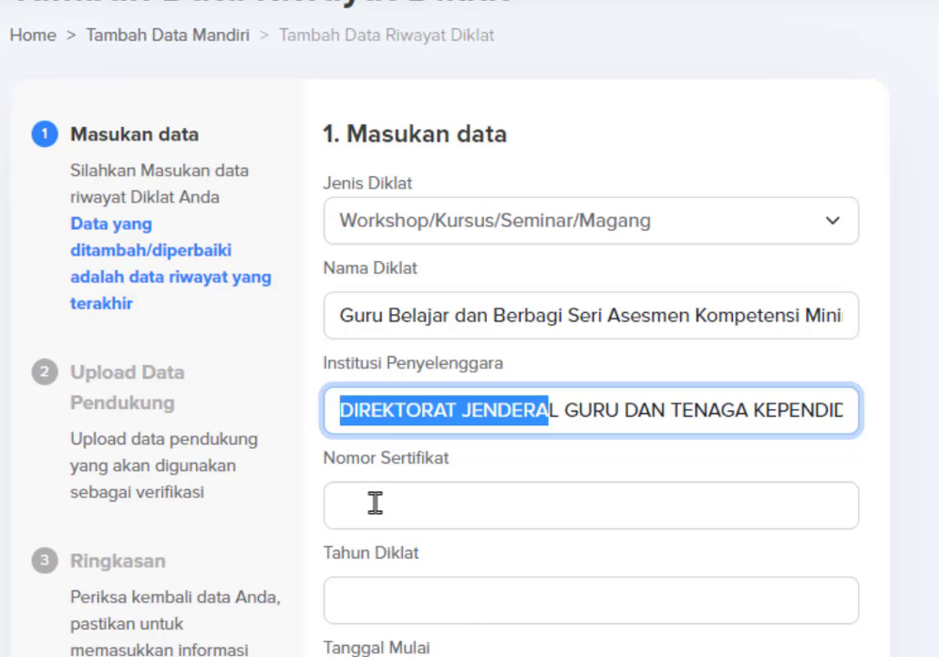
{"action": "key", "text": "alt+Tab"}
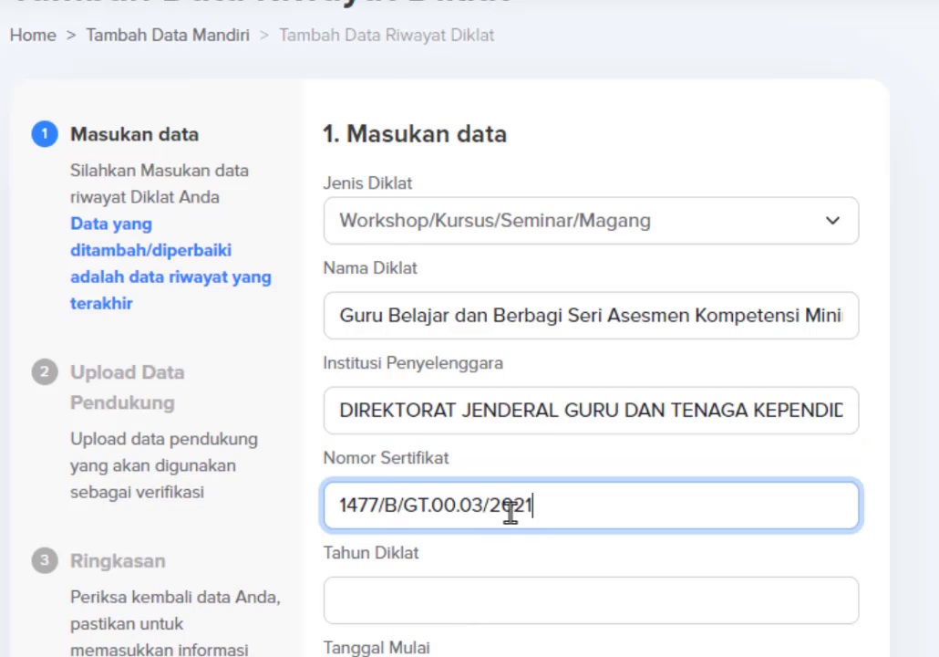
{"action": "scroll", "coordinate": [492, 509], "scroll_direction": "down", "scroll_amount": 3}
{"action": "left_click", "coordinate": [420, 347]}
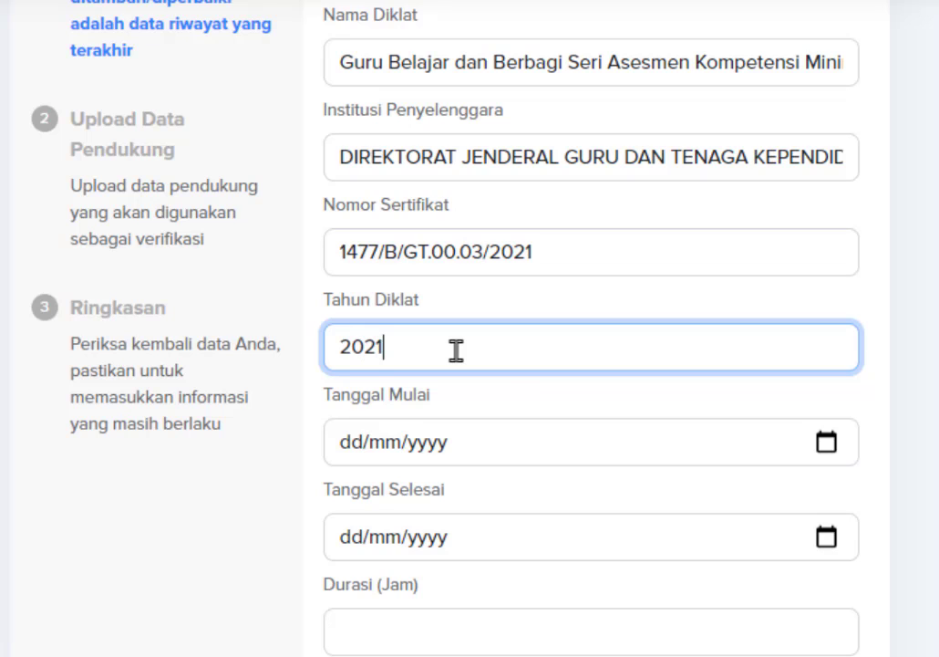
{"action": "key", "text": "alt+Tab"}
Set the training dates from 01/04/2021 to 05/04/2021.
{"action": "left_click", "coordinate": [827, 444]}
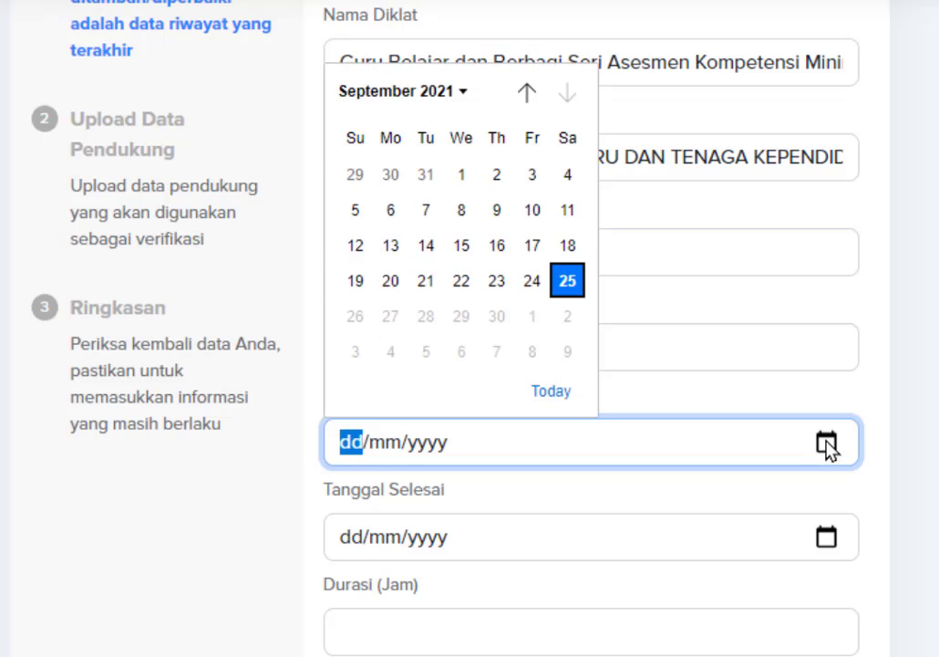
{"action": "left_click", "coordinate": [460, 93]}
{"action": "left_click", "coordinate": [538, 300]}
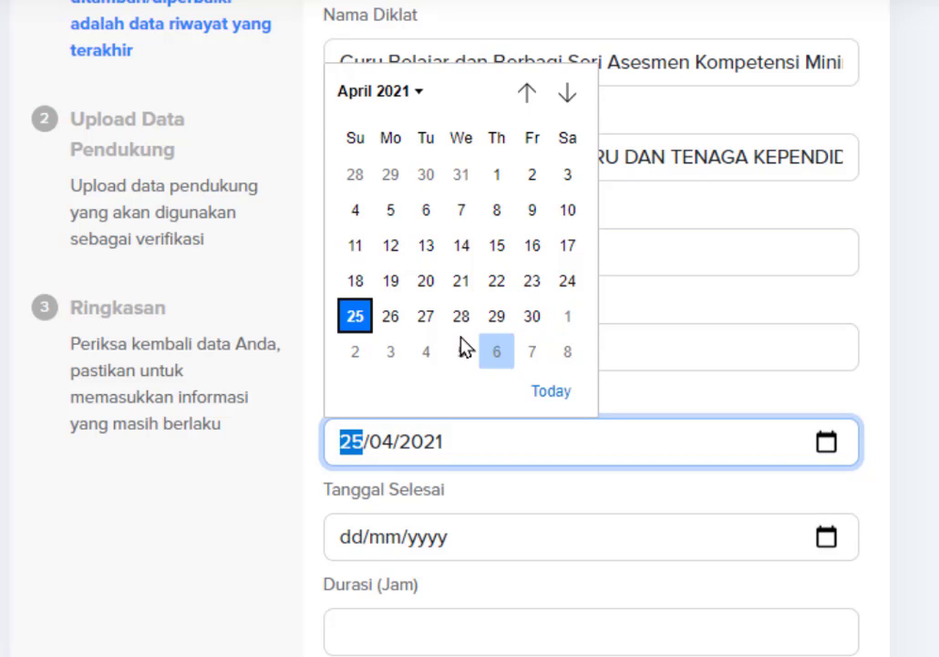
{"action": "left_click", "coordinate": [496, 174]}
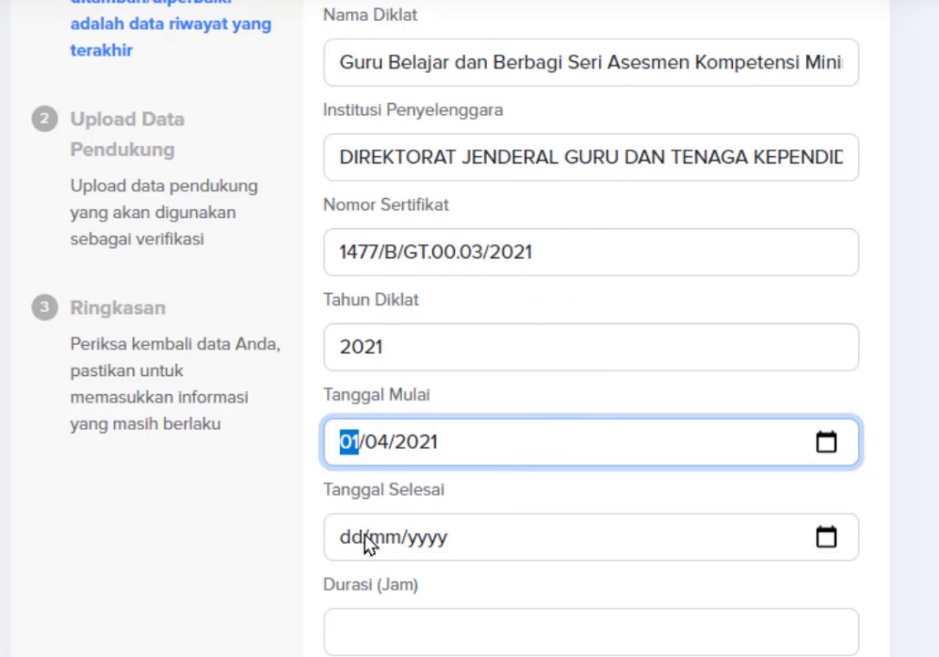
{"action": "left_click", "coordinate": [824, 538]}
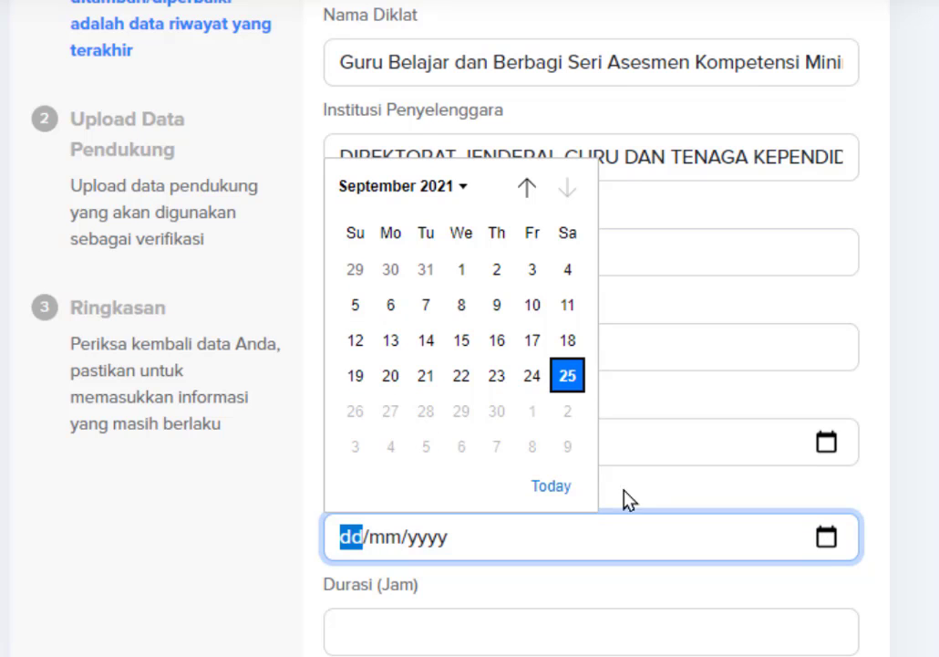
{"action": "left_click", "coordinate": [456, 190]}
{"action": "left_click", "coordinate": [531, 395]}
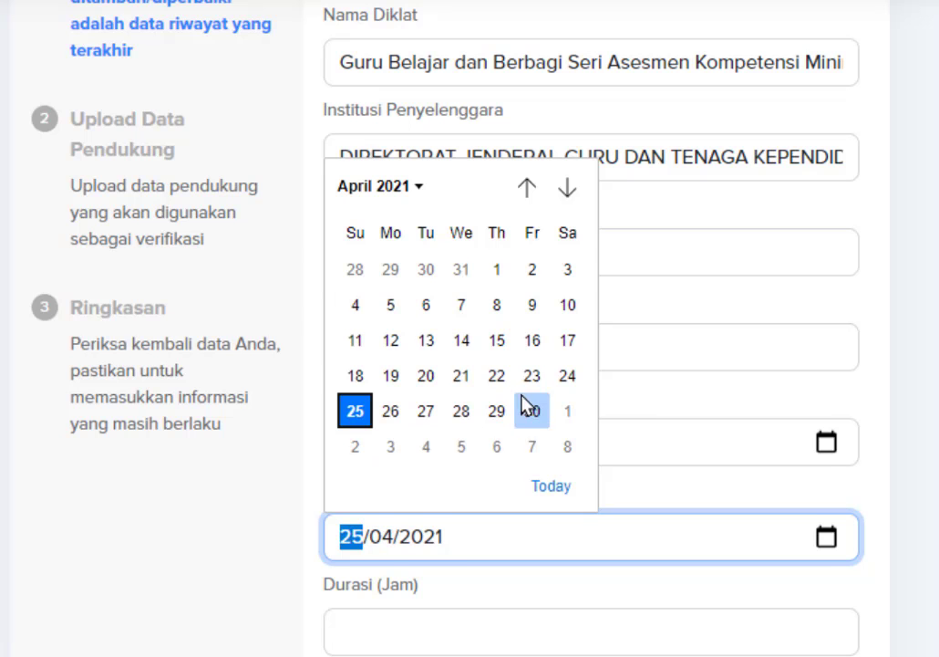
{"action": "left_click", "coordinate": [393, 304]}
Enter a duration of 32 hours and continue to the supporting-document step.
{"action": "scroll", "coordinate": [536, 567], "scroll_direction": "down", "scroll_amount": 2}
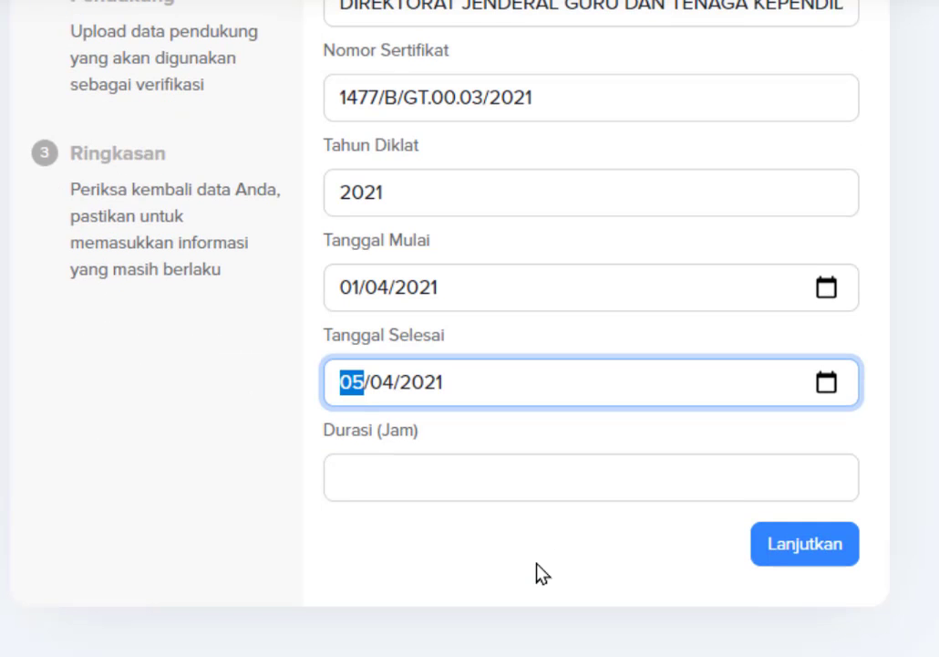
{"action": "left_click", "coordinate": [442, 485]}
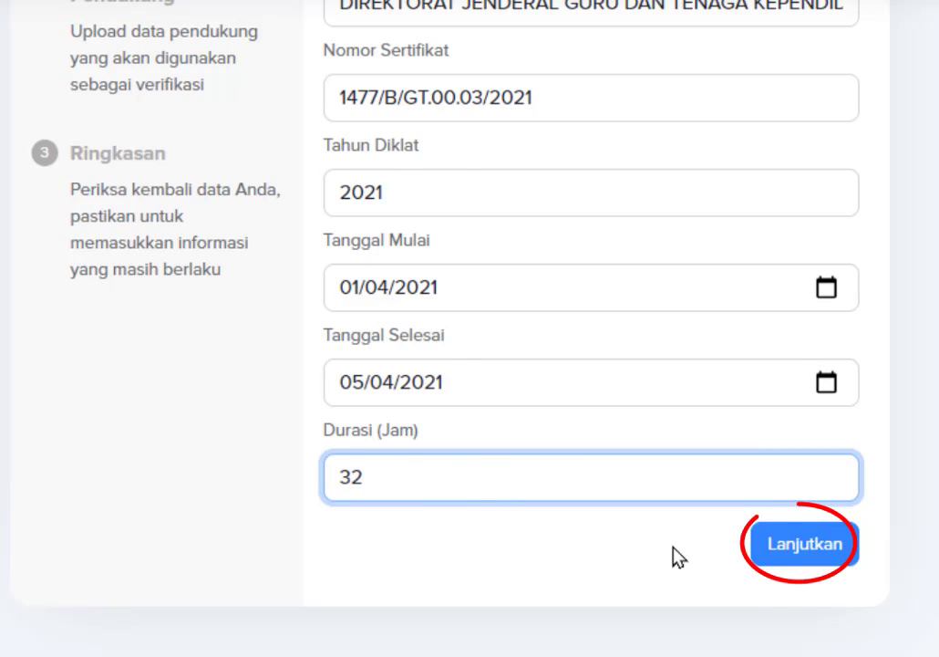
{"action": "left_click", "coordinate": [793, 545]}
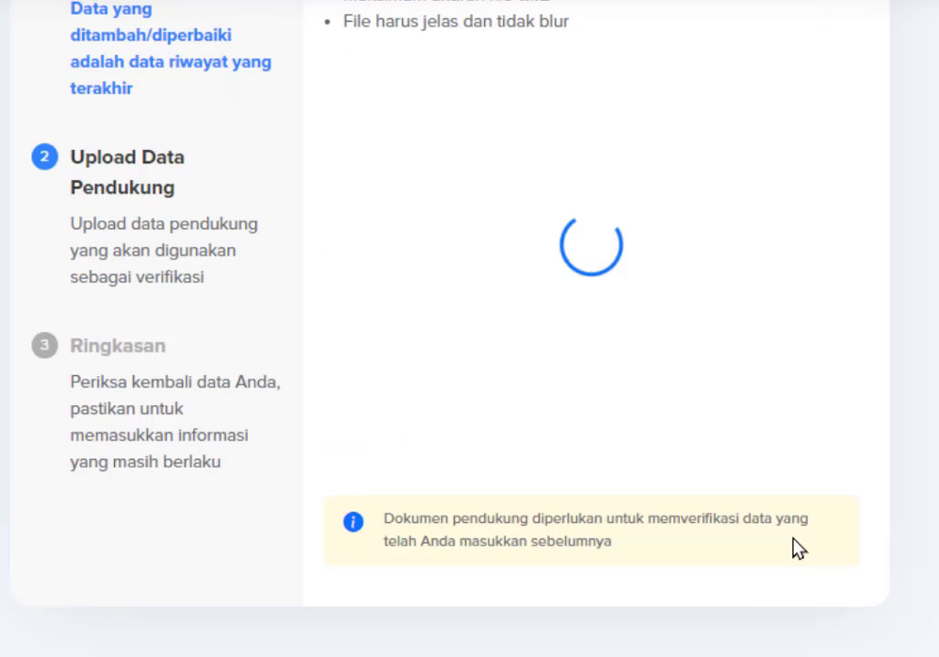
Upload the Sertifikat Diklat PDF as Dok Sertifikat Diklat.
{"action": "scroll", "coordinate": [787, 544], "scroll_direction": "up", "scroll_amount": 2}
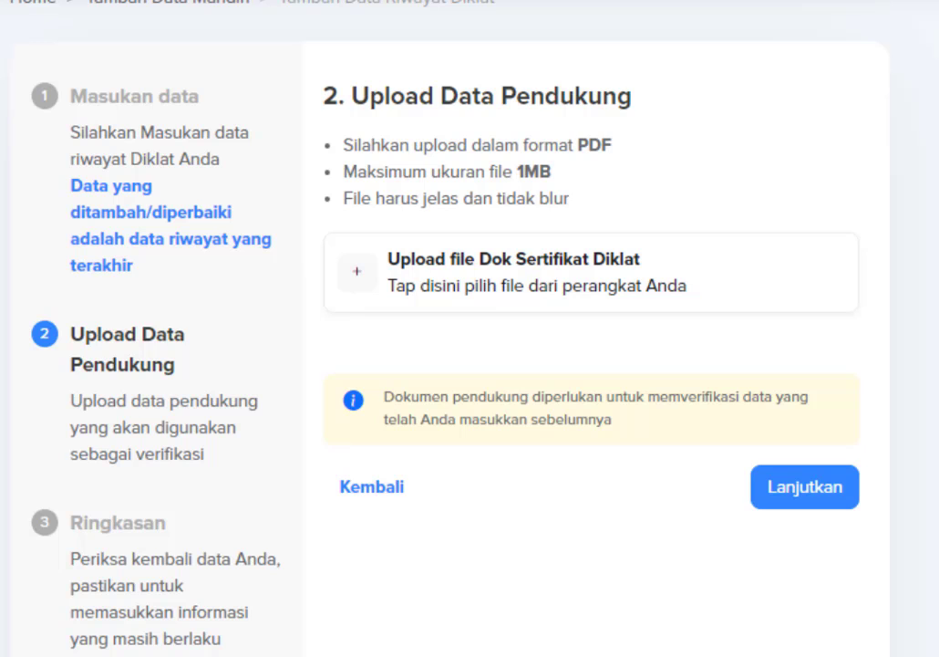
{"action": "left_click", "coordinate": [532, 278]}
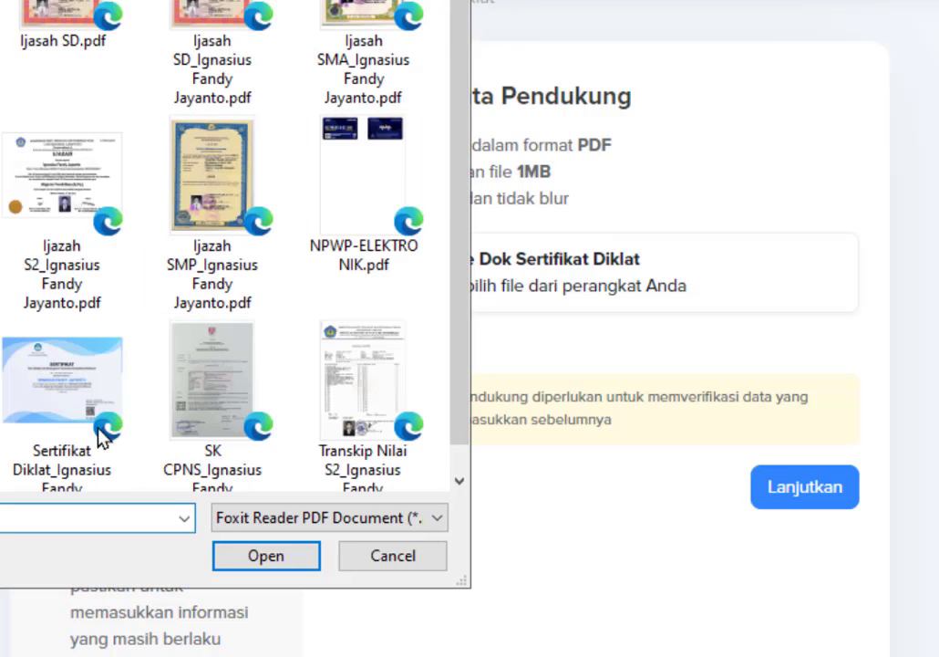
{"action": "left_click", "coordinate": [51, 436]}
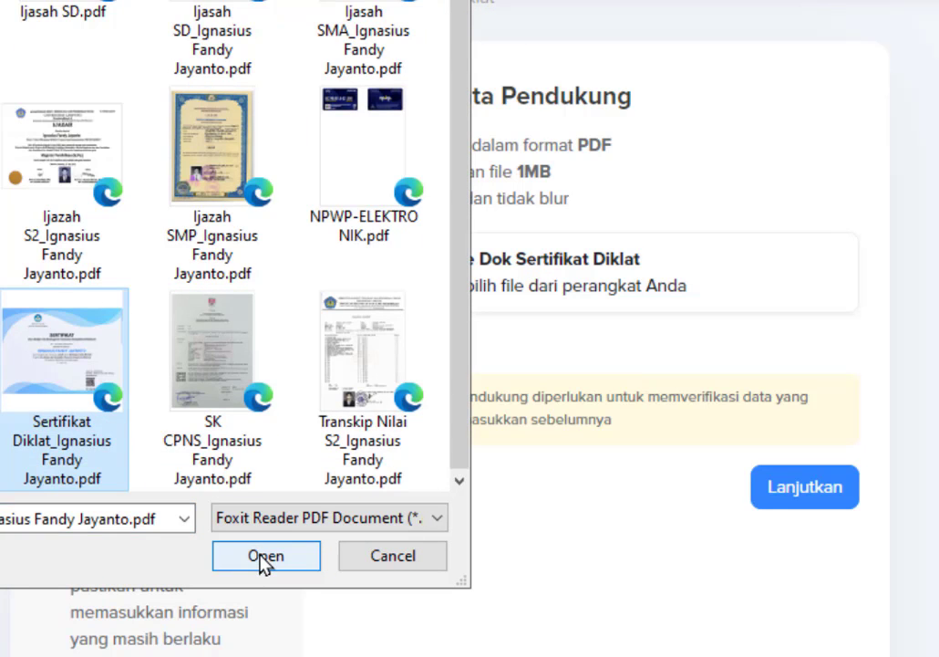
{"action": "left_click", "coordinate": [265, 555]}
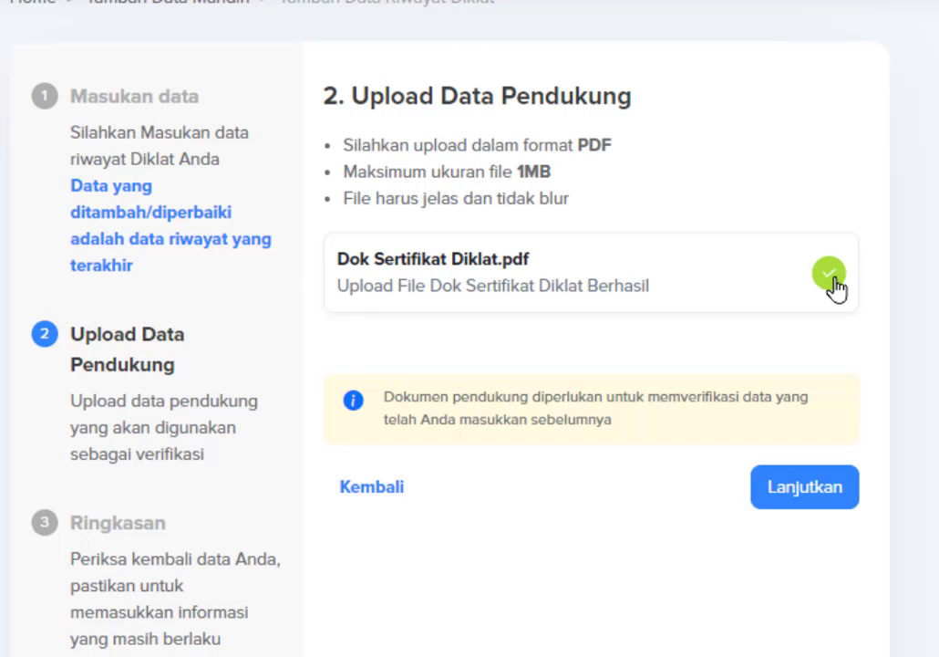
On the Ringkasan, accept the data-correctness declaration and submit the training record.
{"action": "left_click", "coordinate": [786, 493]}
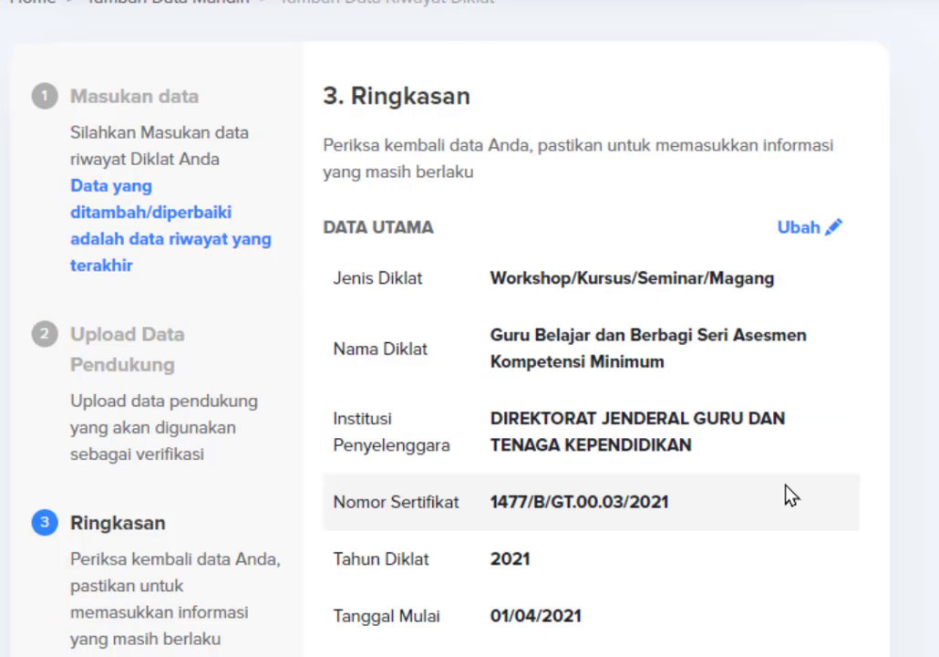
{"action": "scroll", "coordinate": [735, 493], "scroll_direction": "down", "scroll_amount": 5}
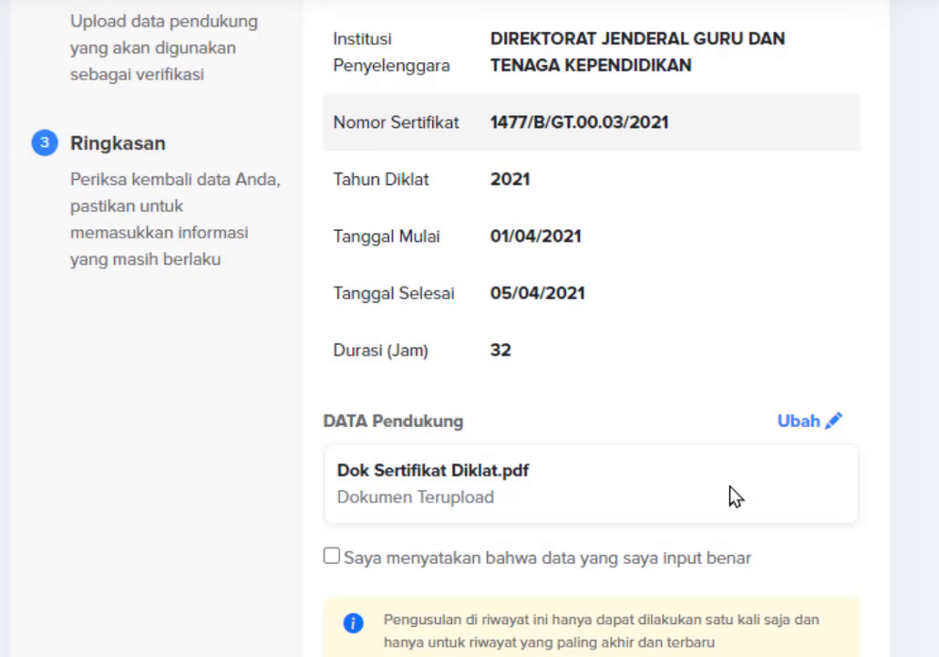
{"action": "scroll", "coordinate": [735, 497], "scroll_direction": "down", "scroll_amount": 1}
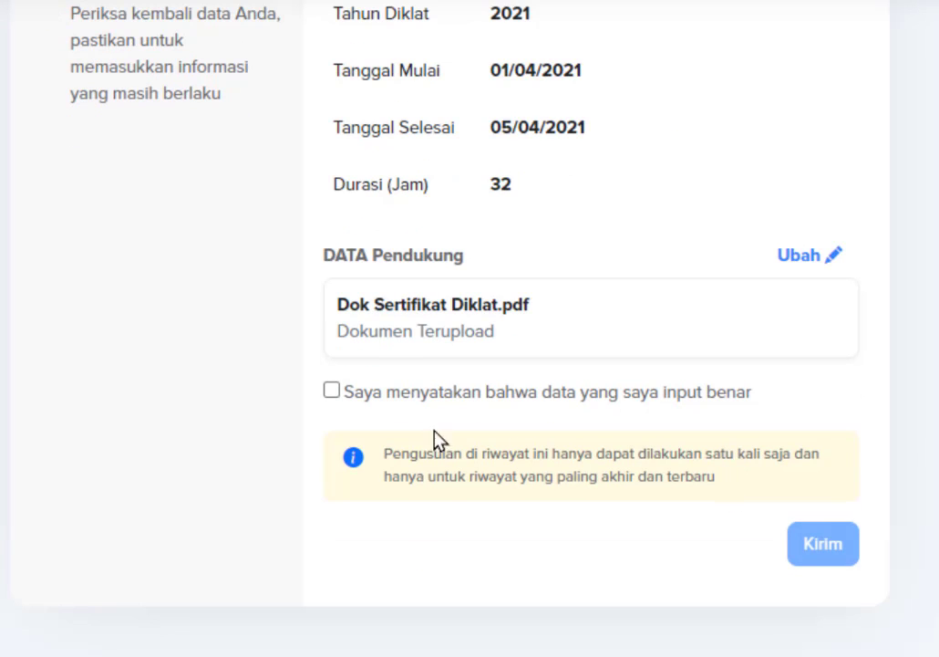
{"action": "left_click", "coordinate": [332, 390]}
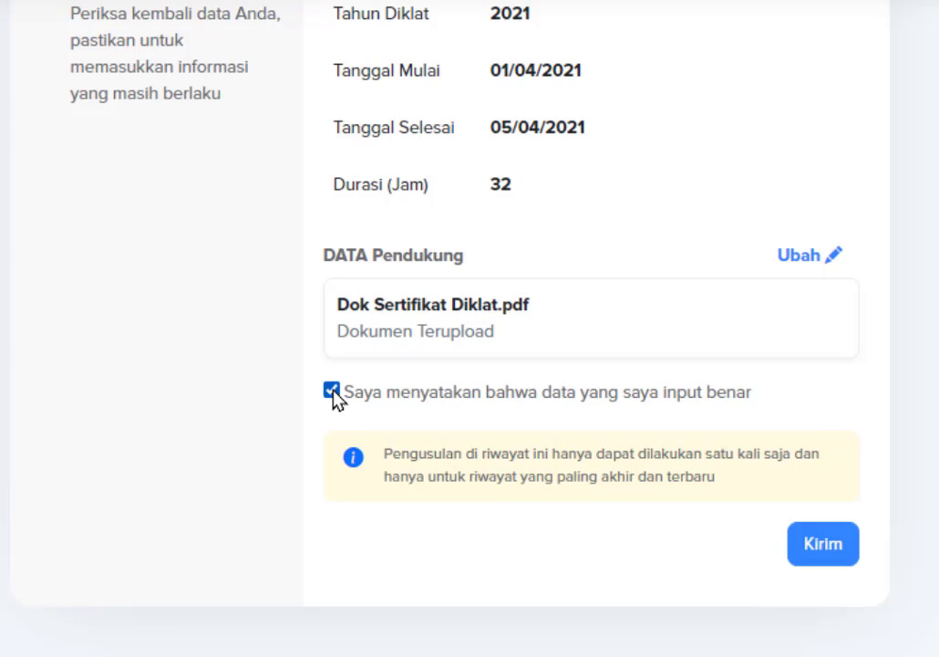
{"action": "left_click", "coordinate": [818, 545]}
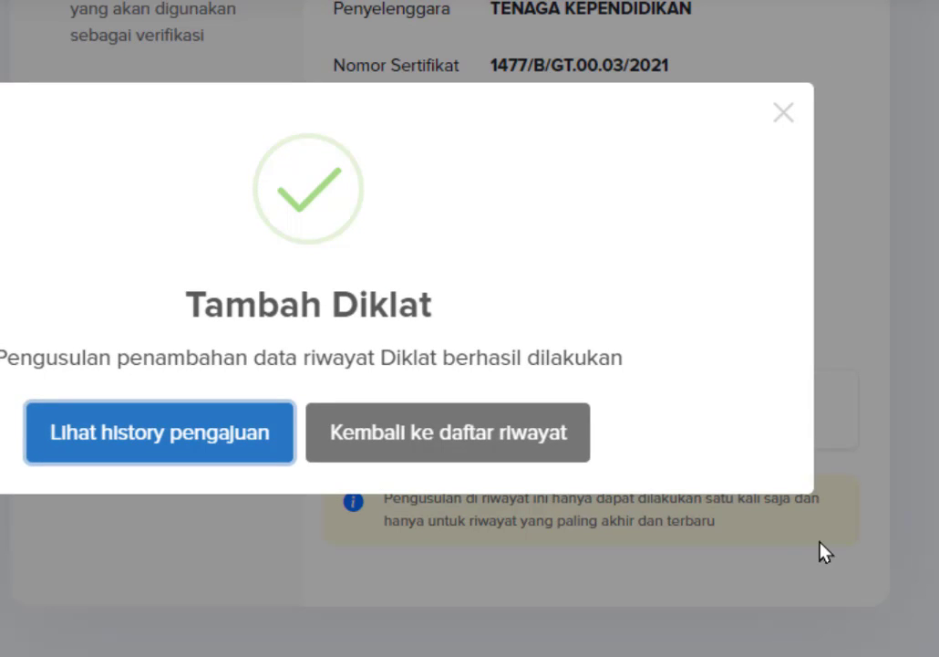
Return to the category list and reopen the empty Riwayat Diklat/Kursus page to check it.
{"action": "left_click", "coordinate": [456, 447]}
{"action": "scroll", "coordinate": [456, 447], "scroll_direction": "down", "scroll_amount": 4}
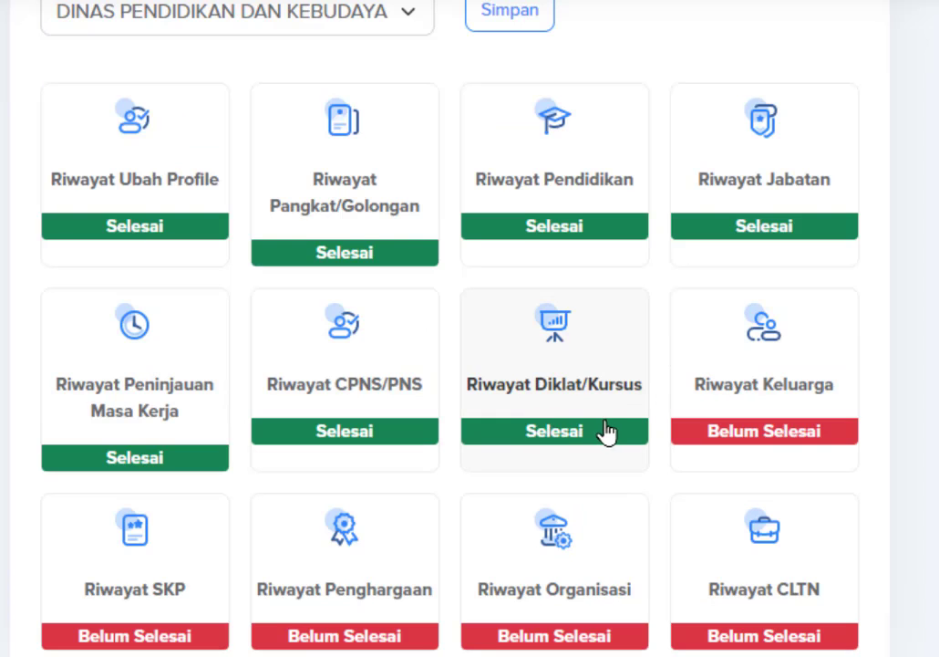
{"action": "left_click", "coordinate": [538, 381]}
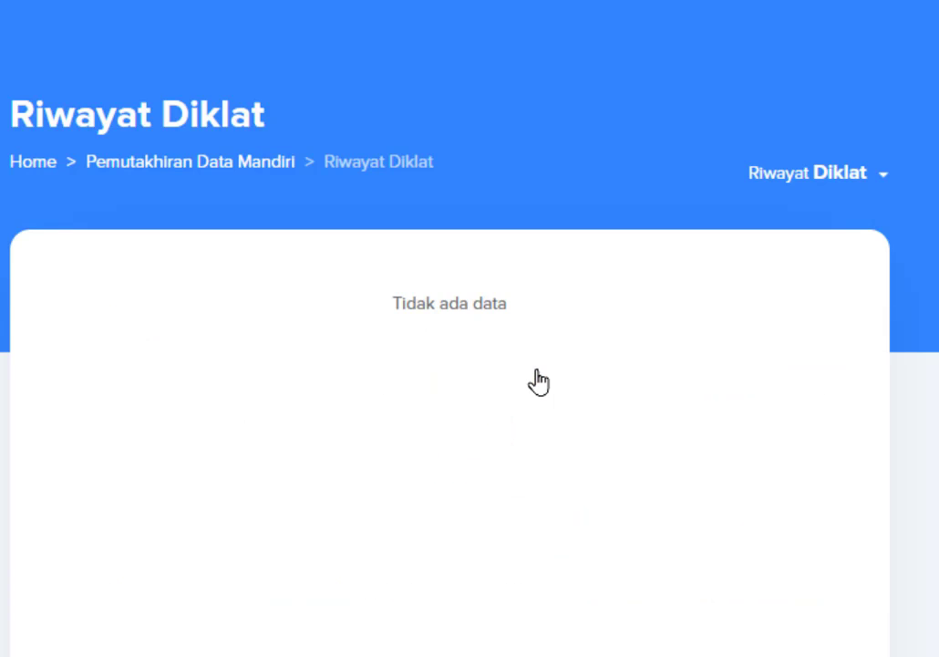
{"action": "scroll", "coordinate": [511, 410], "scroll_direction": "down", "scroll_amount": 2}
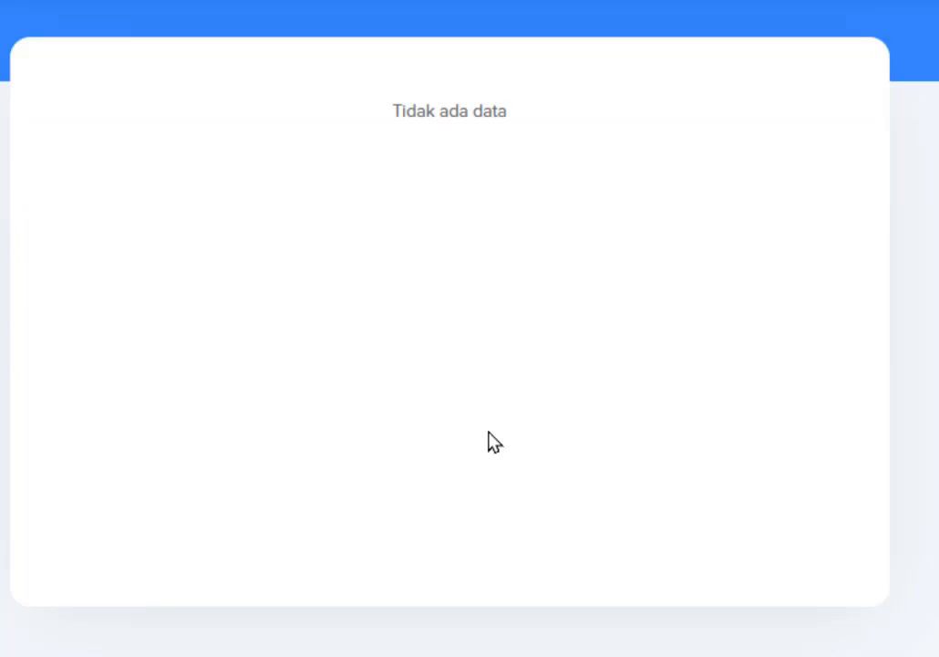
{"action": "scroll", "coordinate": [483, 436], "scroll_direction": "up", "scroll_amount": 2}
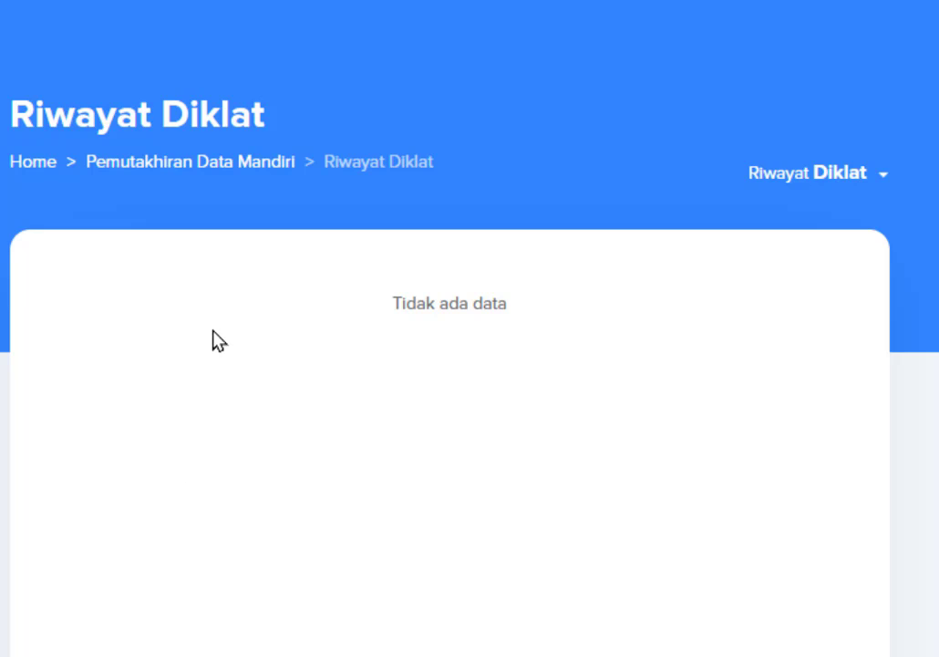
{"action": "scroll", "coordinate": [219, 340], "scroll_direction": "down", "scroll_amount": 2}
Go back to the categories and open Riwayat Keluarga on its parents' list.
{"action": "key", "text": "alt+Left"}
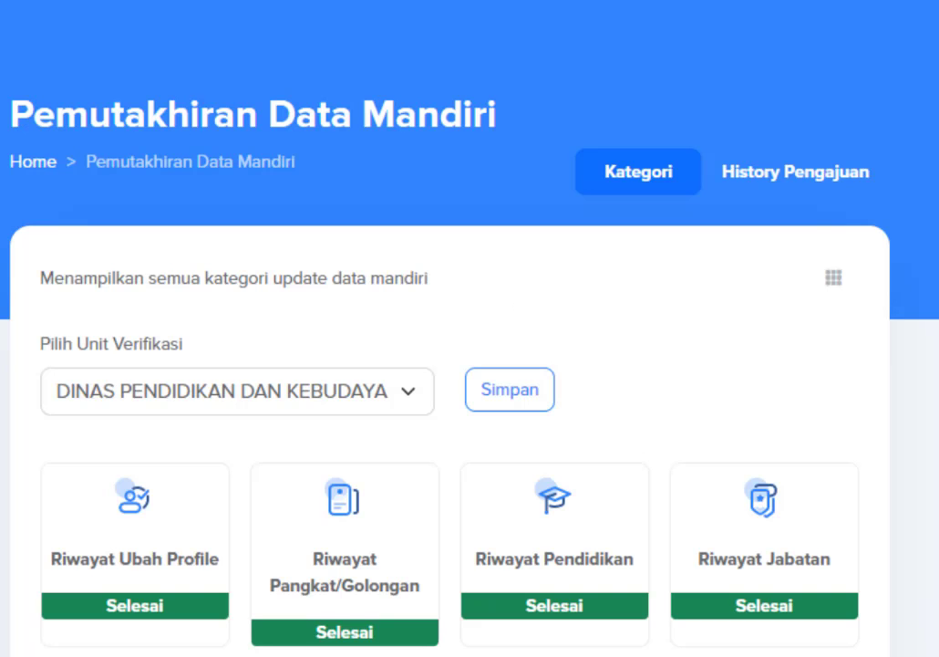
{"action": "scroll", "coordinate": [502, 415], "scroll_direction": "down", "scroll_amount": 5}
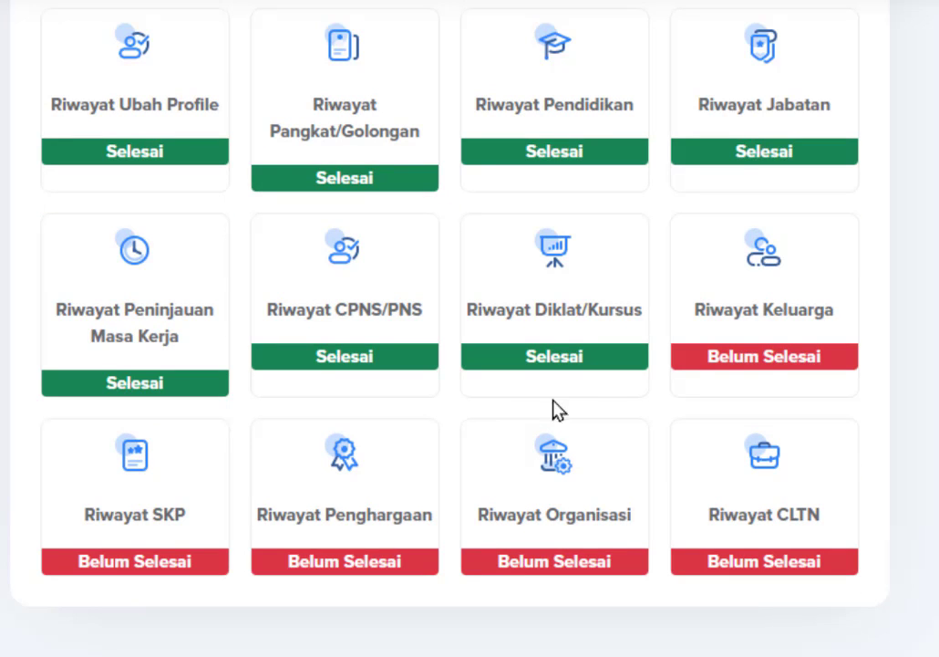
{"action": "left_click", "coordinate": [795, 314]}
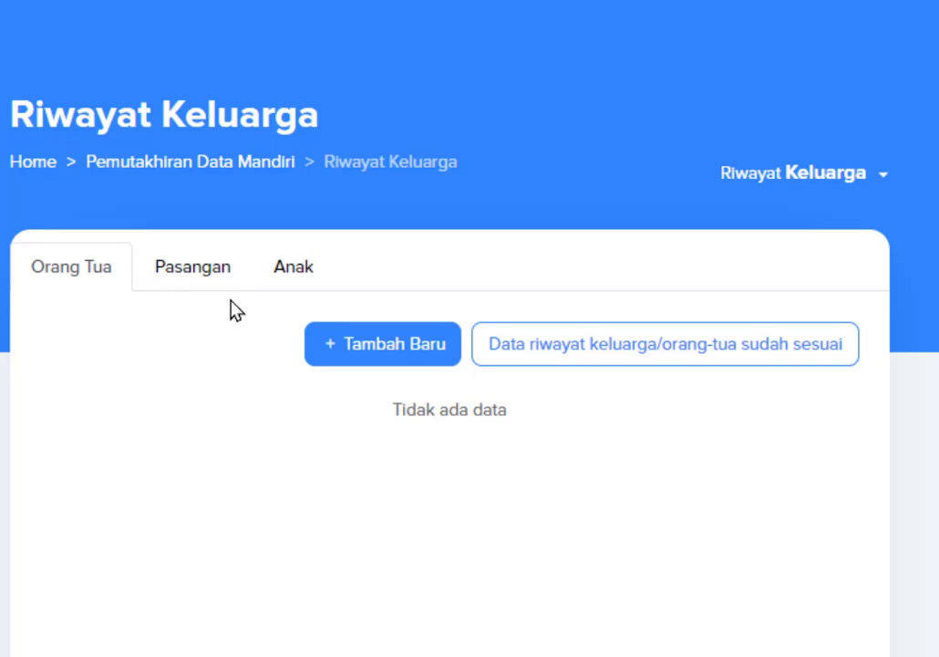
Start a new parent record with job status Bukan PNS and enter the parent's name.
{"action": "left_click", "coordinate": [387, 346]}
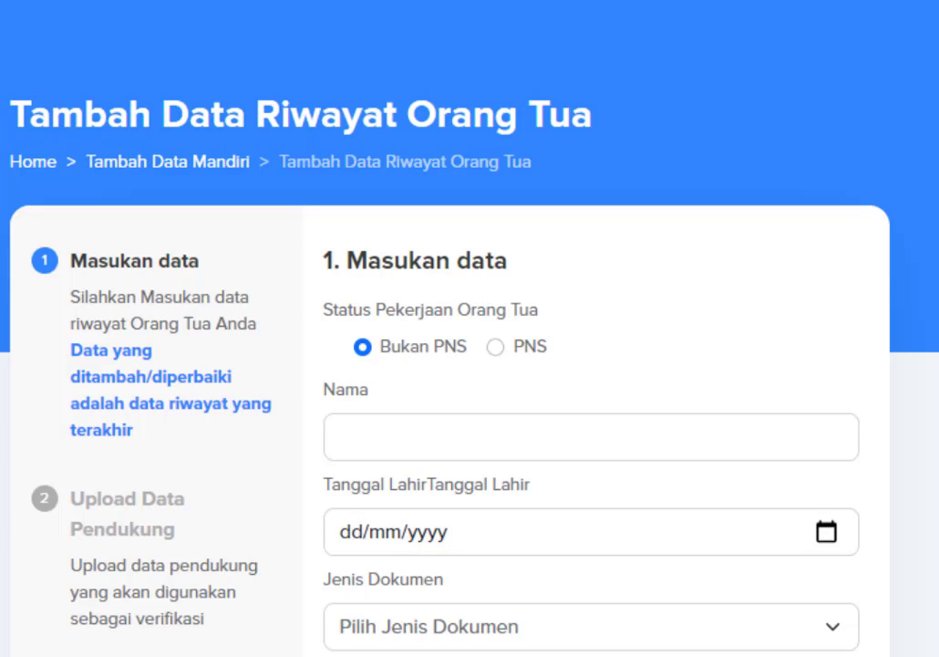
{"action": "left_click", "coordinate": [363, 351]}
{"action": "left_click", "coordinate": [375, 437]}
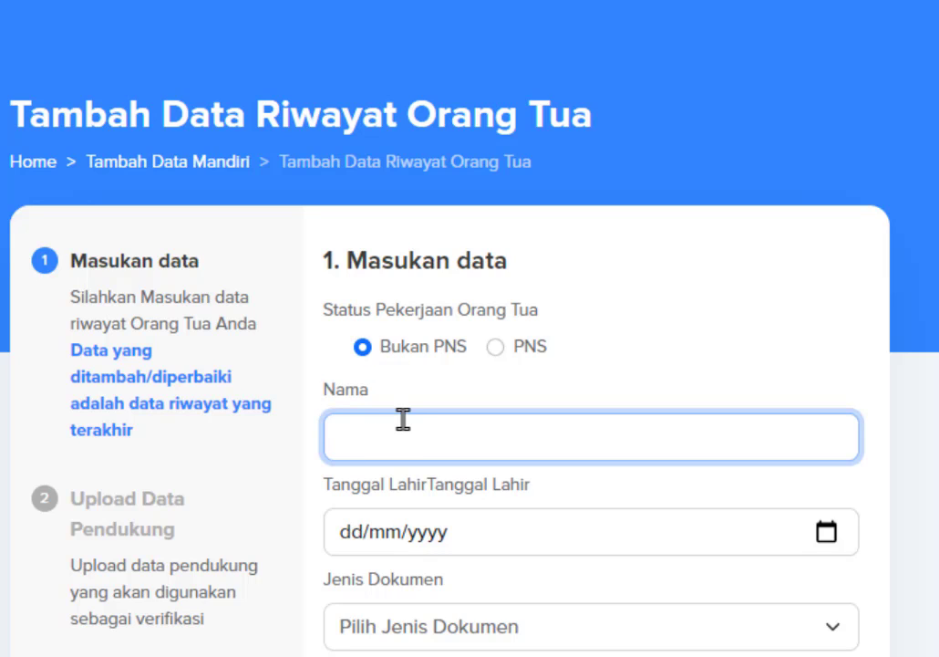
{"action": "type", "text": "A. SUGIYO"}
{"action": "scroll", "coordinate": [605, 418], "scroll_direction": "down", "scroll_amount": 2}
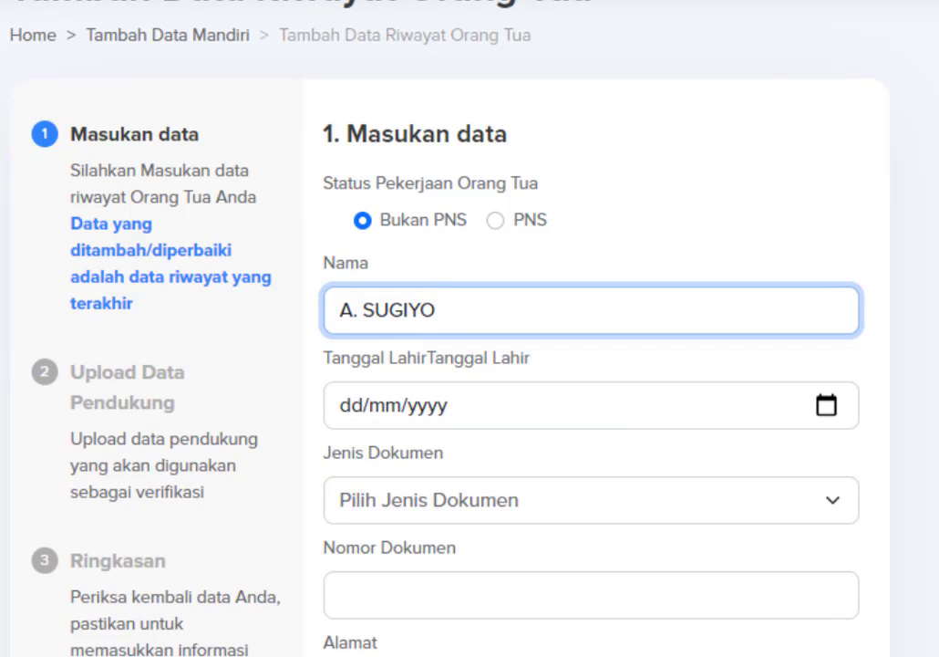
{"action": "key", "text": "alt+Tab"}
{"action": "scroll", "coordinate": [5, 329], "scroll_direction": "down", "scroll_amount": 1}
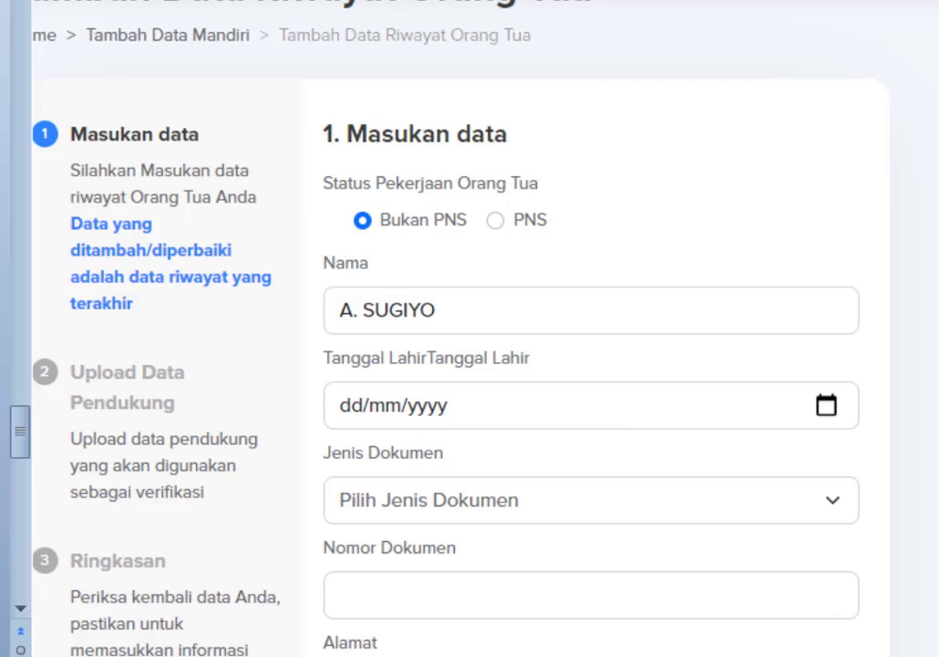
Set the parent's birth date using the calendar's month and year list.
{"action": "left_click", "coordinate": [728, 419]}
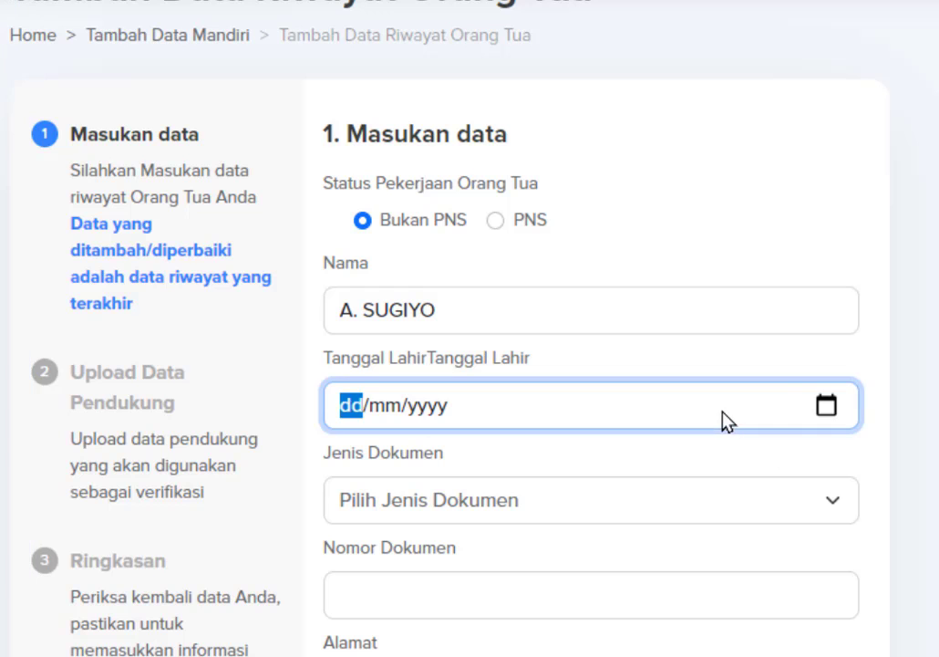
{"action": "left_click", "coordinate": [826, 406]}
{"action": "left_click", "coordinate": [451, 59]}
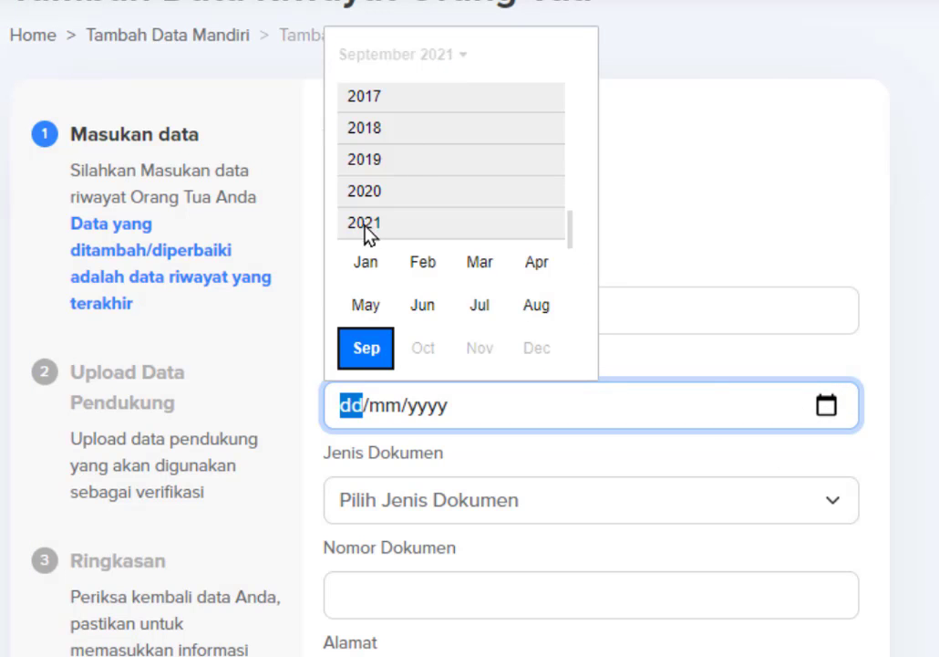
{"action": "scroll", "coordinate": [408, 168], "scroll_direction": "up", "scroll_amount": 2}
{"action": "scroll", "coordinate": [408, 174], "scroll_direction": "up", "scroll_amount": 5}
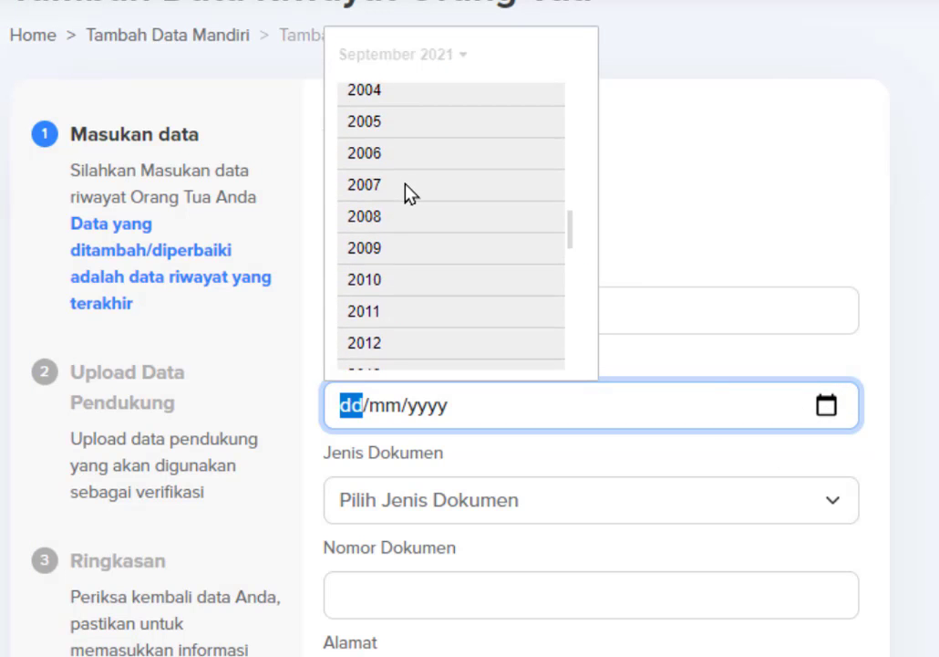
{"action": "scroll", "coordinate": [407, 196], "scroll_direction": "up", "scroll_amount": 5}
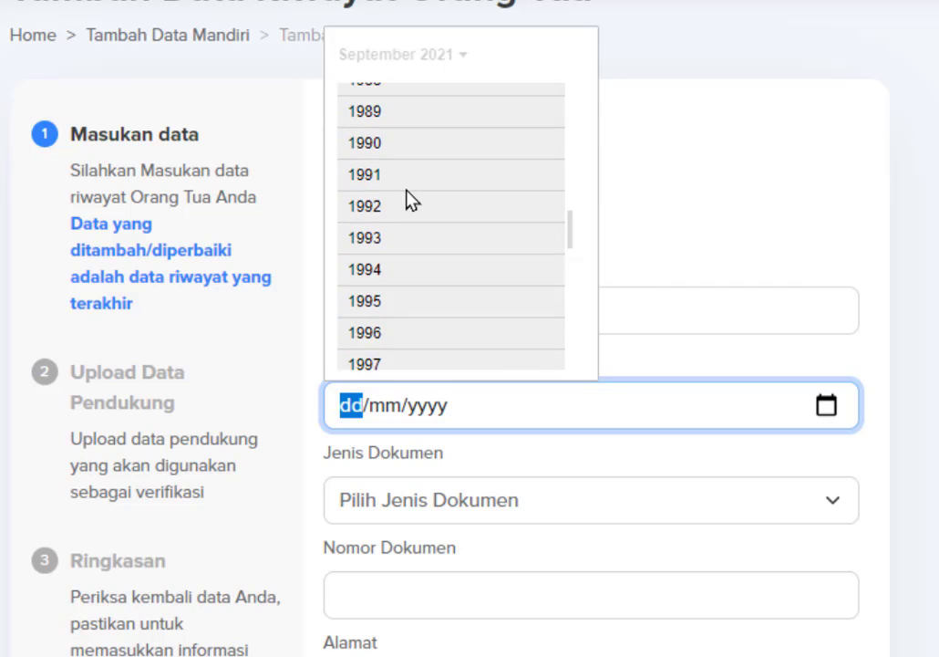
{"action": "scroll", "coordinate": [573, 230], "scroll_direction": "up", "scroll_amount": 5}
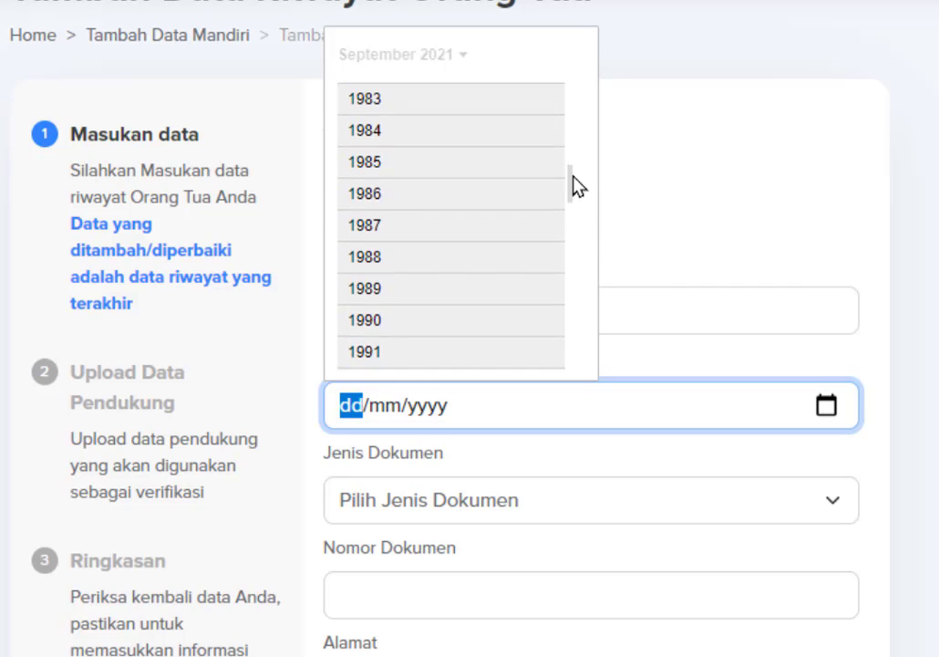
{"action": "left_click", "coordinate": [915, 230]}
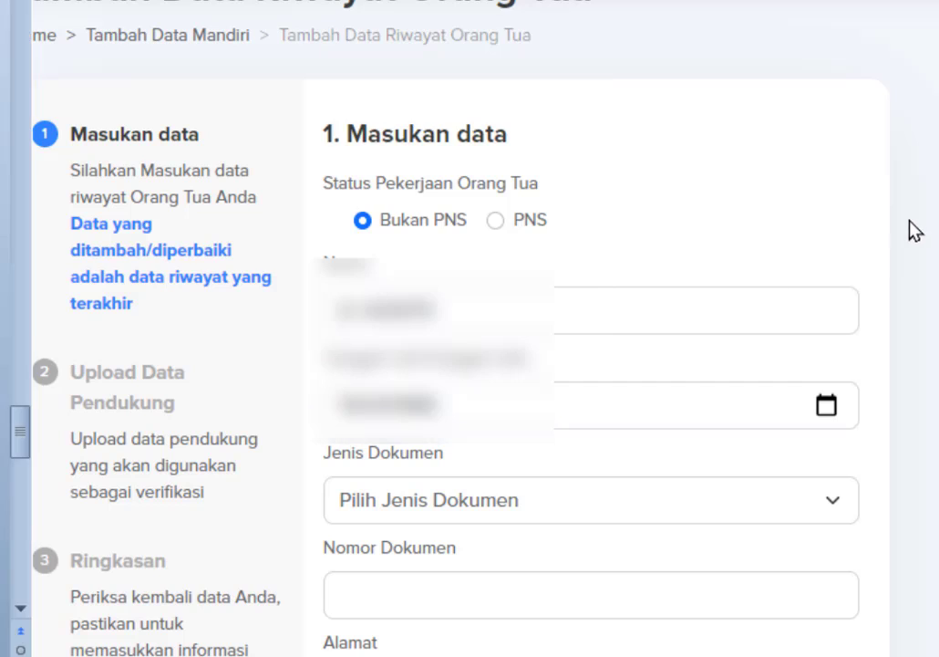
{"action": "scroll", "coordinate": [556, 384], "scroll_direction": "down", "scroll_amount": 2}
Choose KTP / KIA as document type and paste the parent's identity number.
{"action": "left_click", "coordinate": [542, 383]}
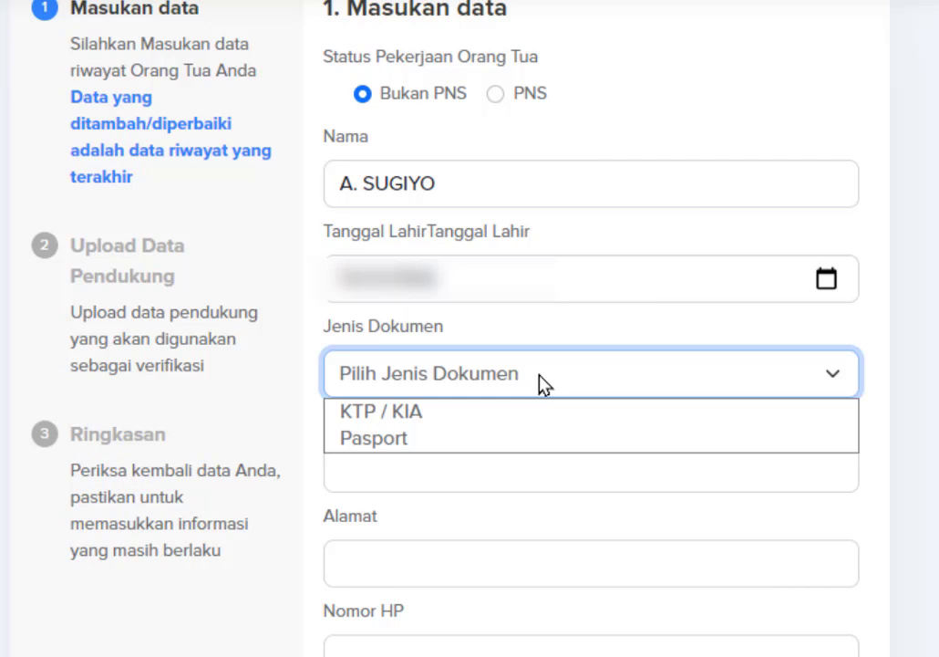
{"action": "left_click", "coordinate": [374, 418]}
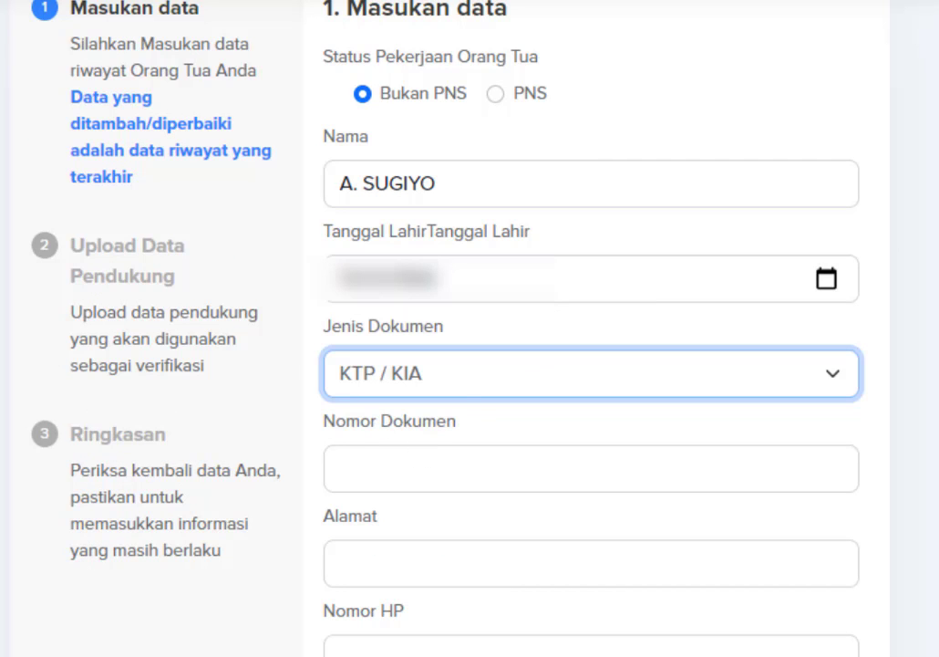
{"action": "key", "text": "alt+Tab"}
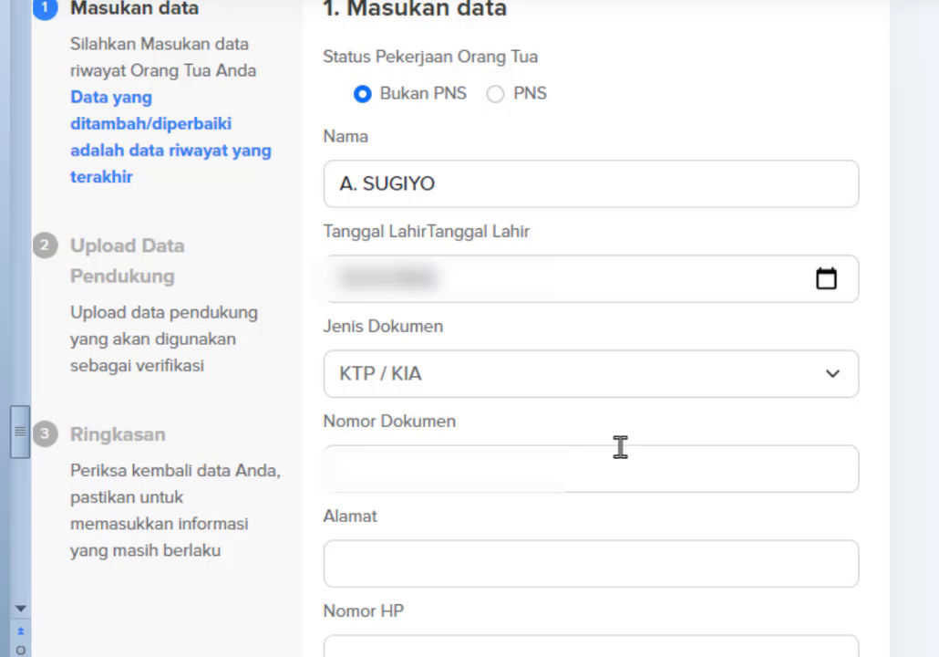
{"action": "left_click", "coordinate": [422, 468]}
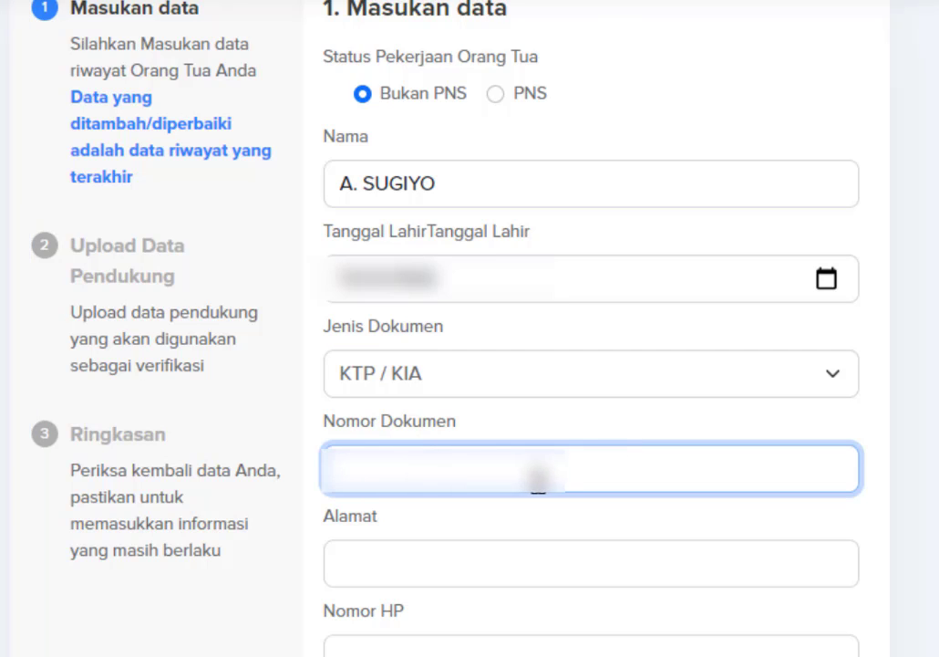
{"action": "key", "text": "ctrl+v"}
Paste the parent's address and mobile number from the reference document.
{"action": "left_click", "coordinate": [408, 552]}
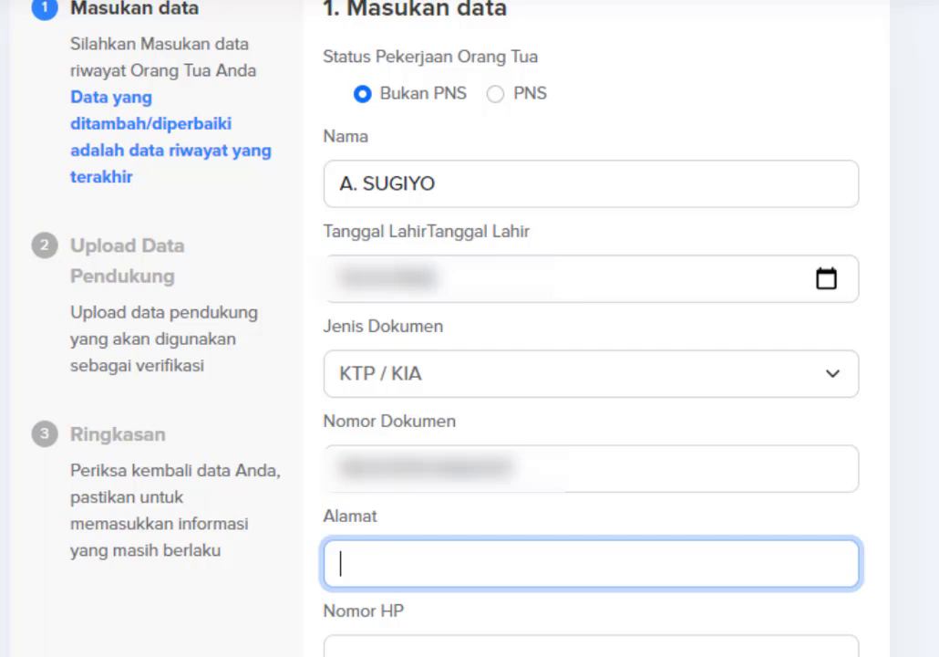
{"action": "key", "text": "alt+Tab"}
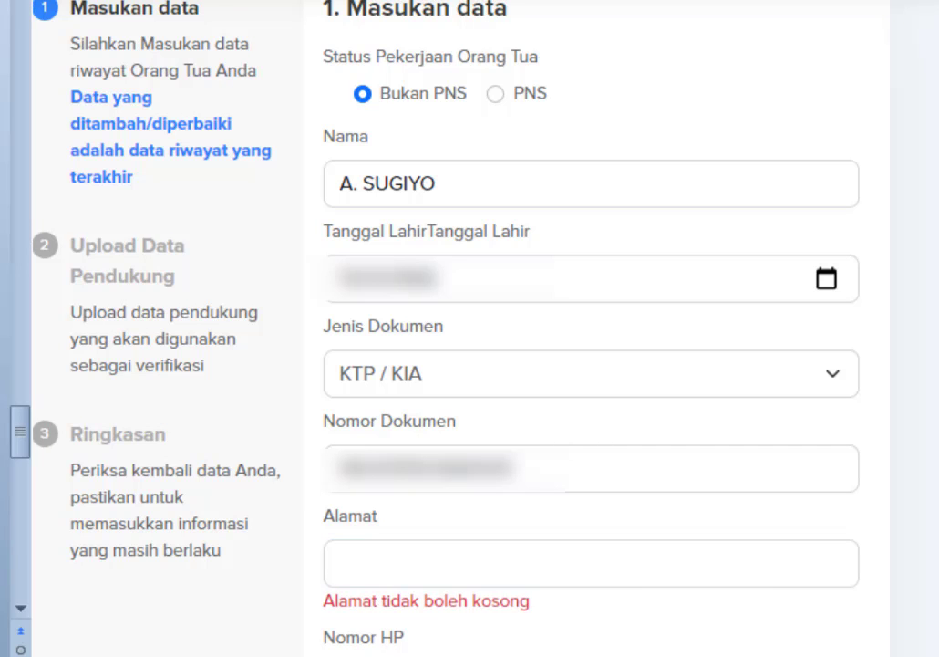
{"action": "key", "text": "alt+Tab"}
{"action": "left_click", "coordinate": [373, 558]}
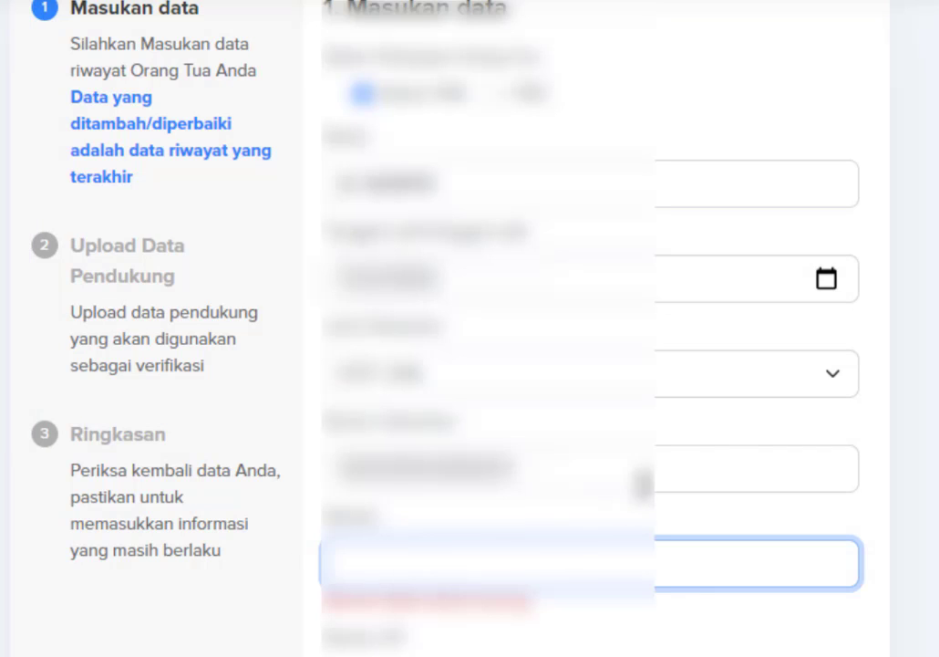
{"action": "key", "text": "ctrl+v"}
{"action": "scroll", "coordinate": [663, 458], "scroll_direction": "down", "scroll_amount": 4}
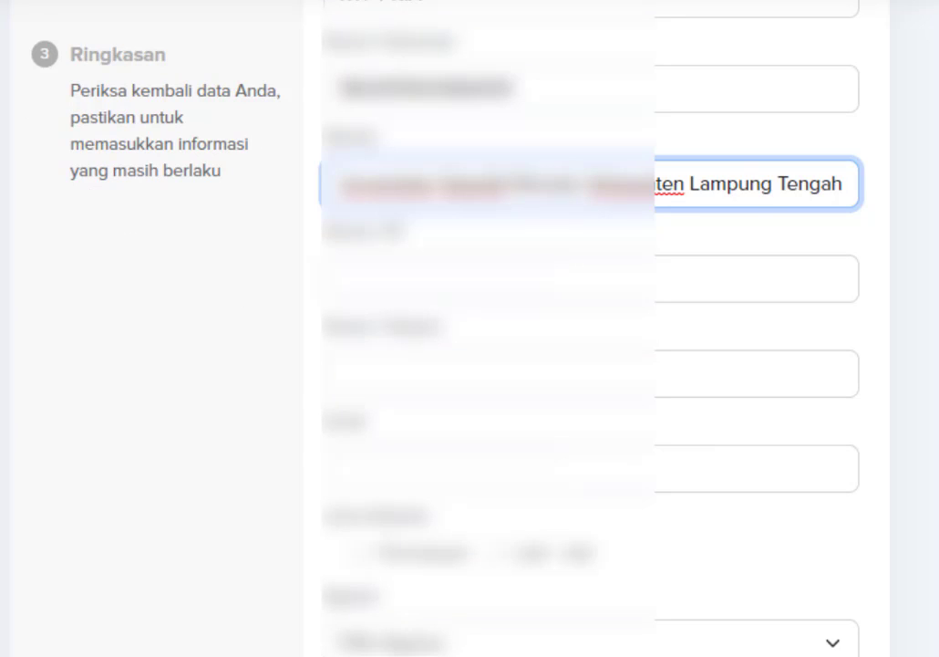
{"action": "key", "text": "alt+Tab"}
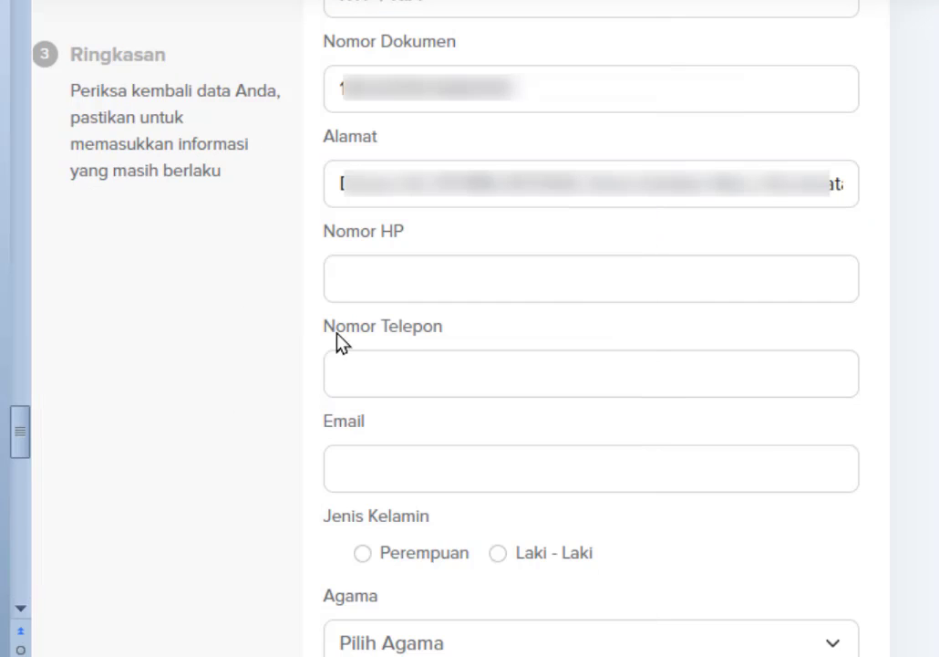
{"action": "left_click", "coordinate": [413, 265]}
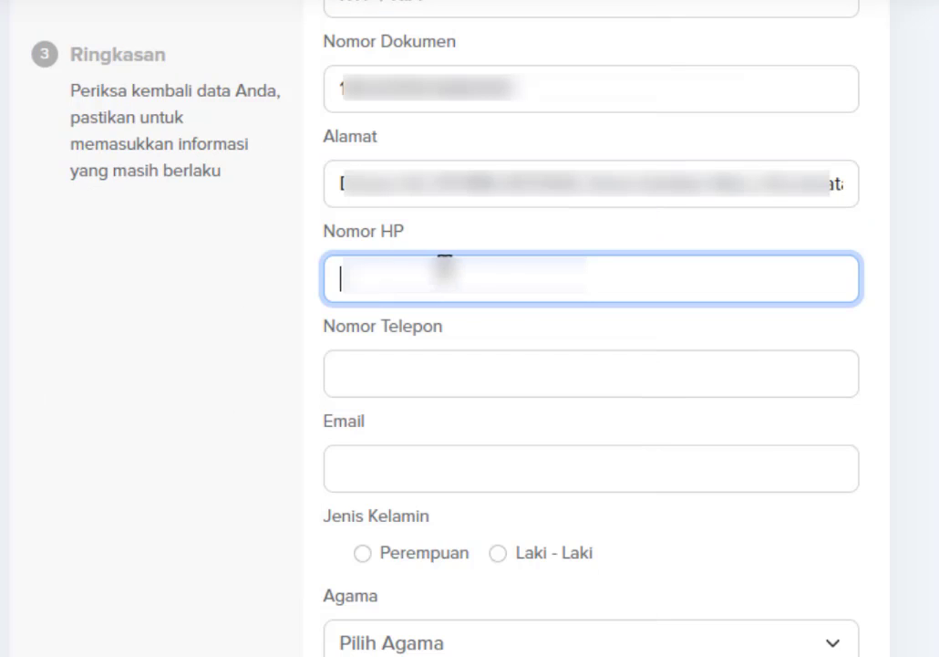
{"action": "key", "text": "ctrl+v"}
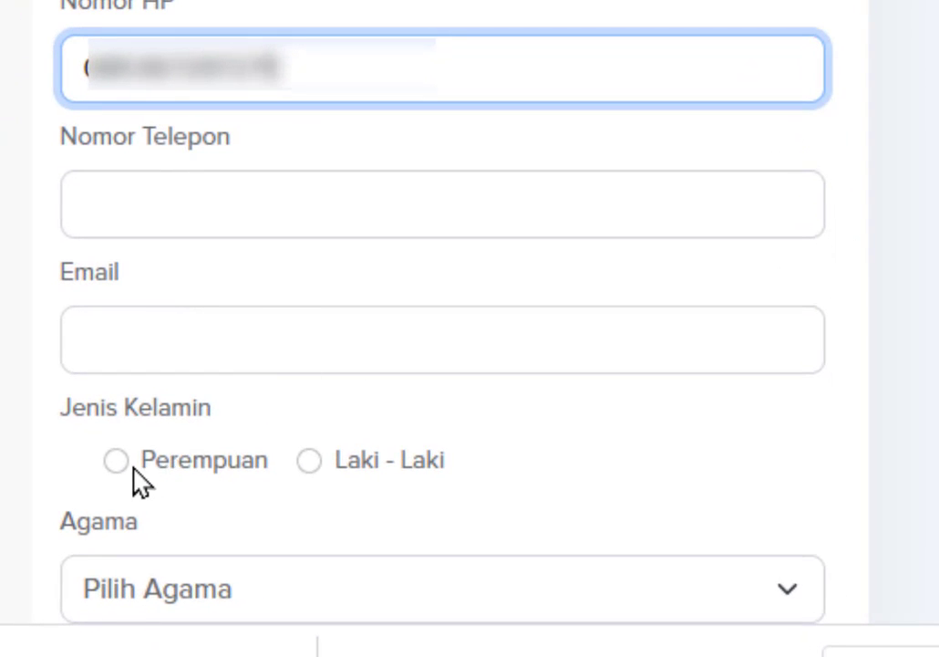
Set gender Laki - Laki, religion Katolik, Hidup and marital status Menikah, then continue.
{"action": "left_click", "coordinate": [321, 460]}
{"action": "scroll", "coordinate": [353, 467], "scroll_direction": "down", "scroll_amount": 2}
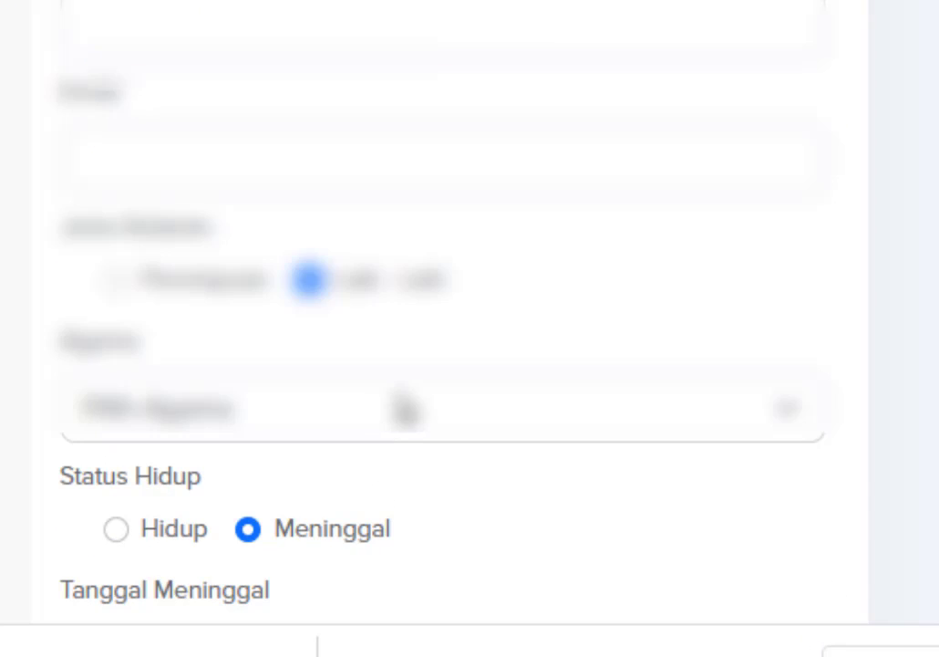
{"action": "scroll", "coordinate": [410, 401], "scroll_direction": "down", "scroll_amount": 2}
{"action": "left_click", "coordinate": [451, 239]}
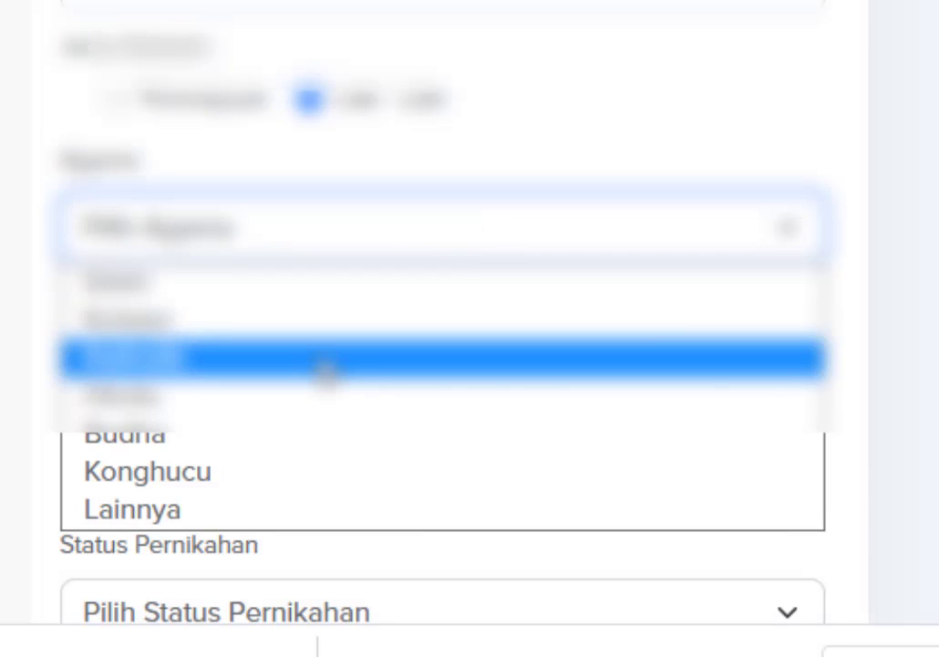
{"action": "left_click", "coordinate": [325, 365]}
{"action": "scroll", "coordinate": [331, 377], "scroll_direction": "down", "scroll_amount": 3}
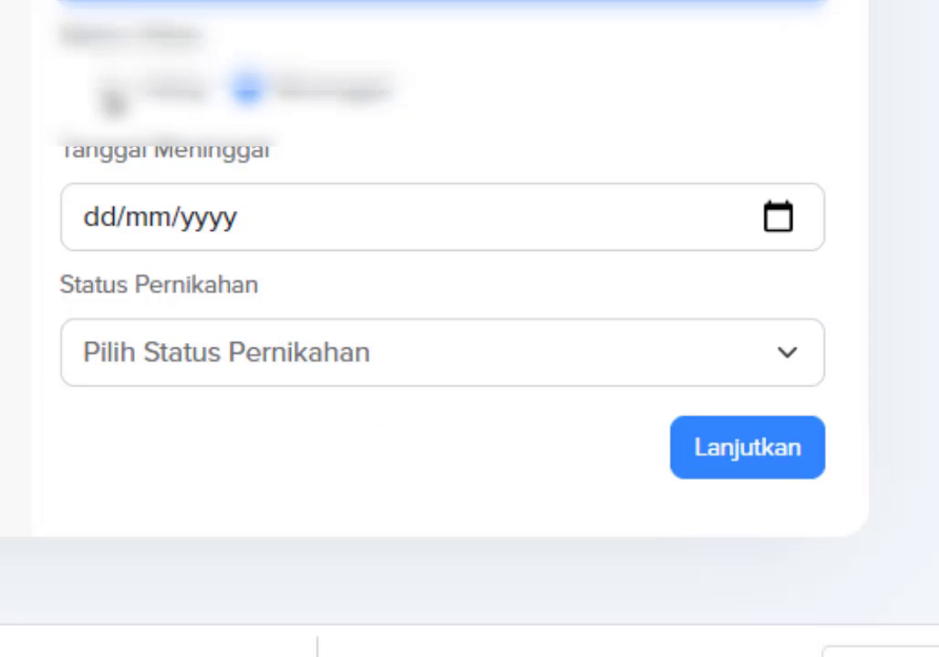
{"action": "left_click", "coordinate": [113, 91]}
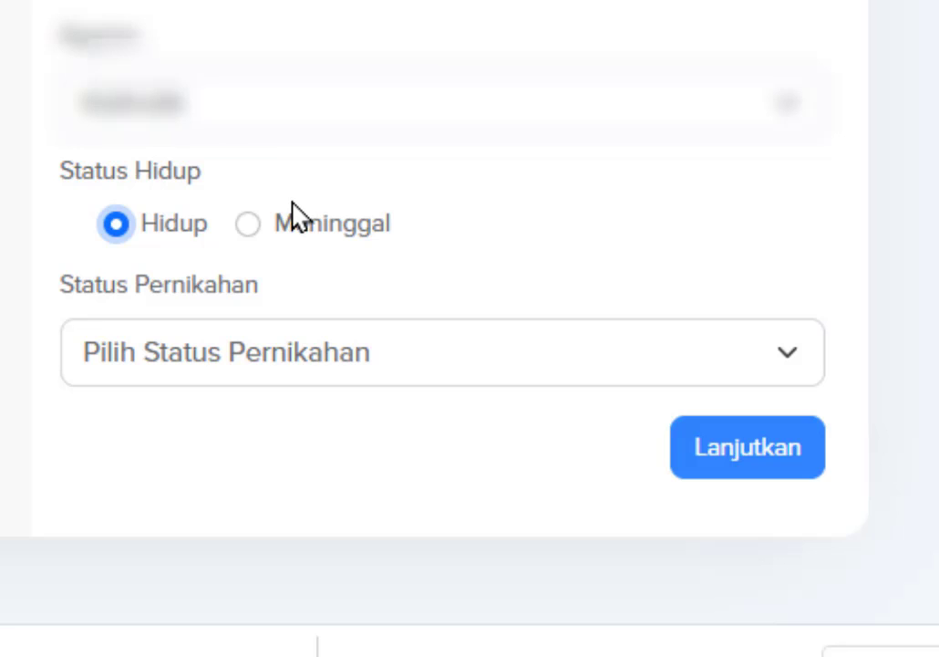
{"action": "left_click", "coordinate": [242, 363]}
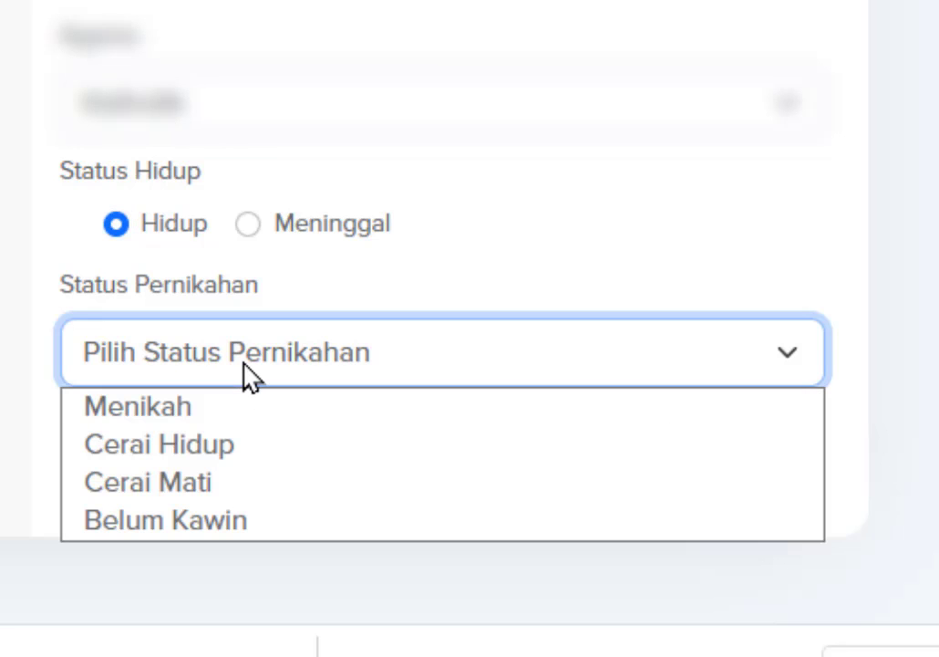
{"action": "left_click", "coordinate": [195, 412]}
{"action": "left_click", "coordinate": [729, 470]}
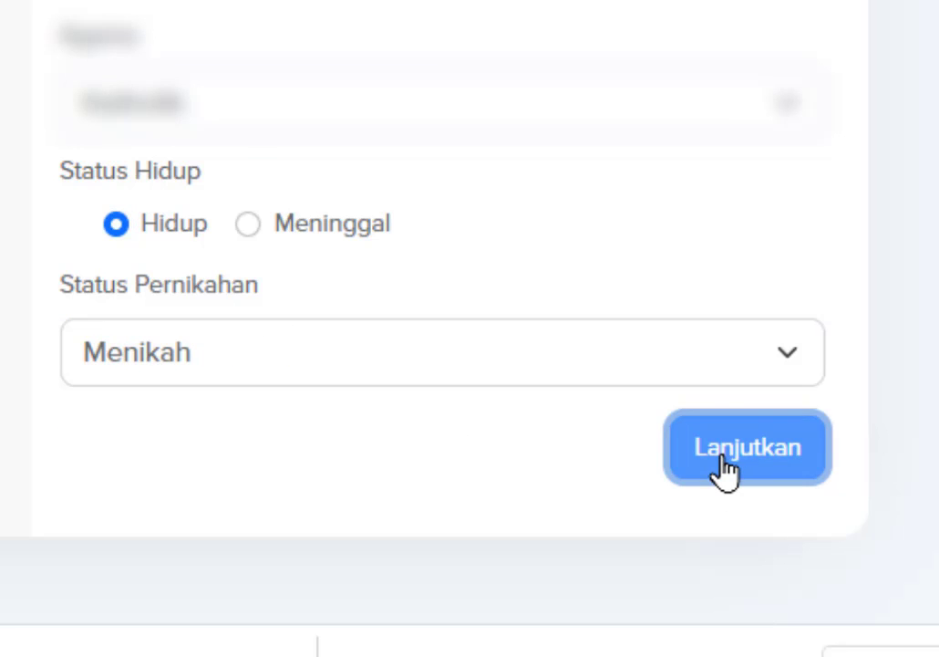
Upload the Kartu Keluarga PDF into the Dok KK supporting-document slot.
{"action": "scroll", "coordinate": [730, 472], "scroll_direction": "up", "scroll_amount": 2}
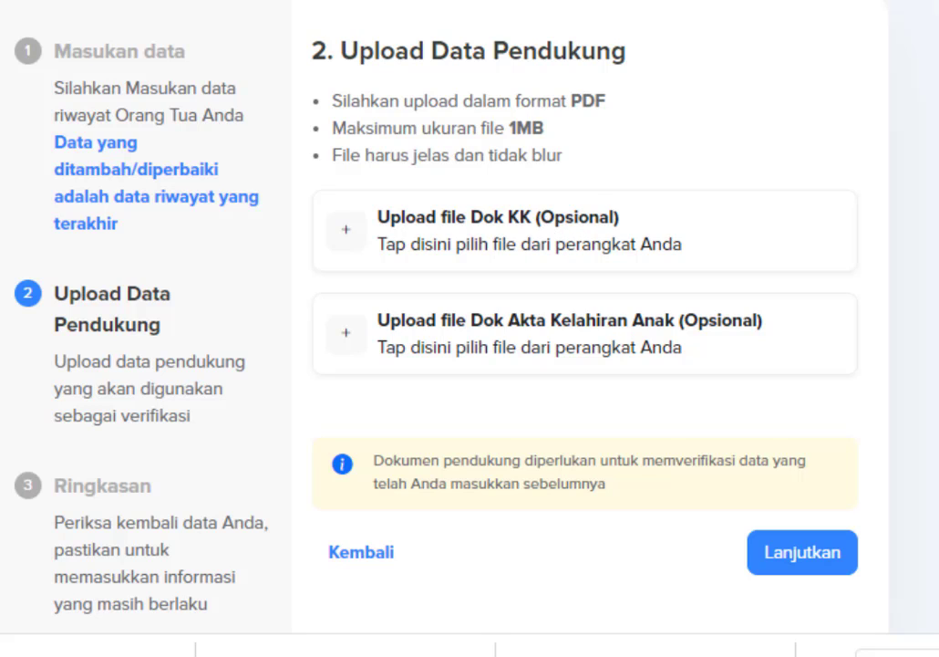
{"action": "left_click", "coordinate": [516, 225]}
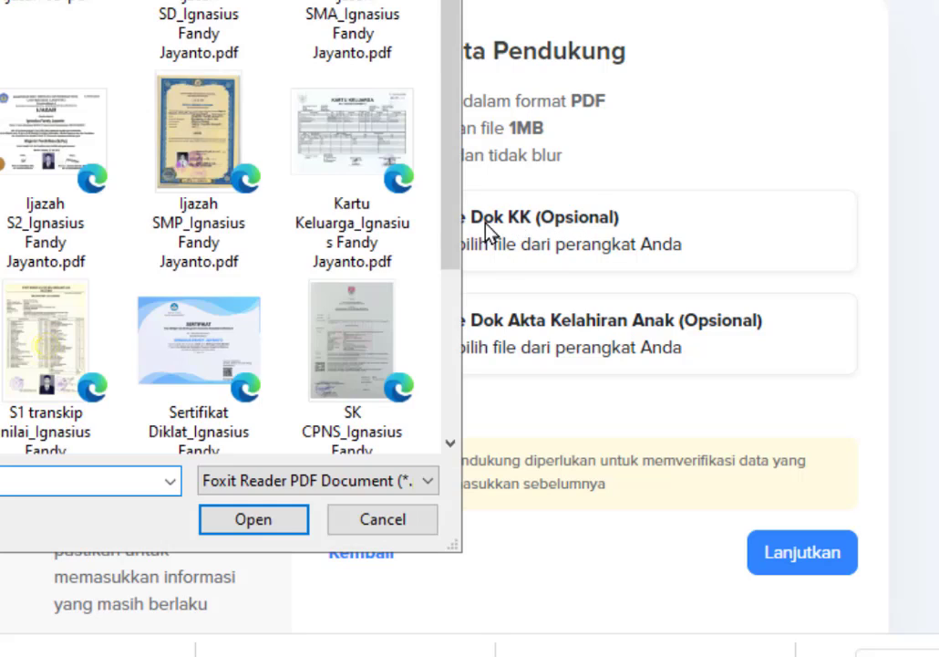
{"action": "scroll", "coordinate": [433, 43], "scroll_direction": "down", "scroll_amount": 1}
{"action": "left_click", "coordinate": [360, 126]}
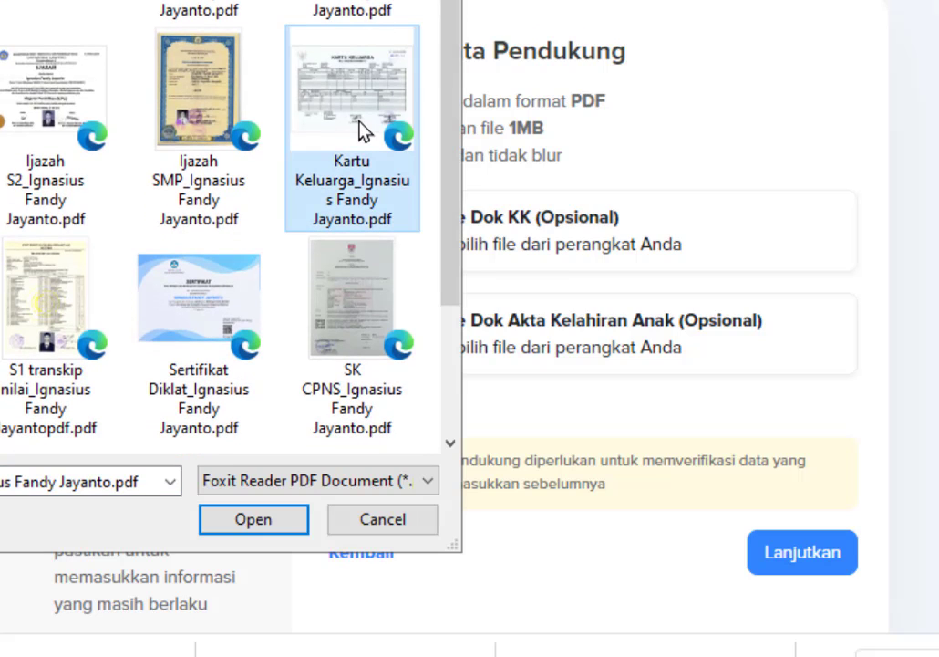
{"action": "left_click", "coordinate": [247, 517]}
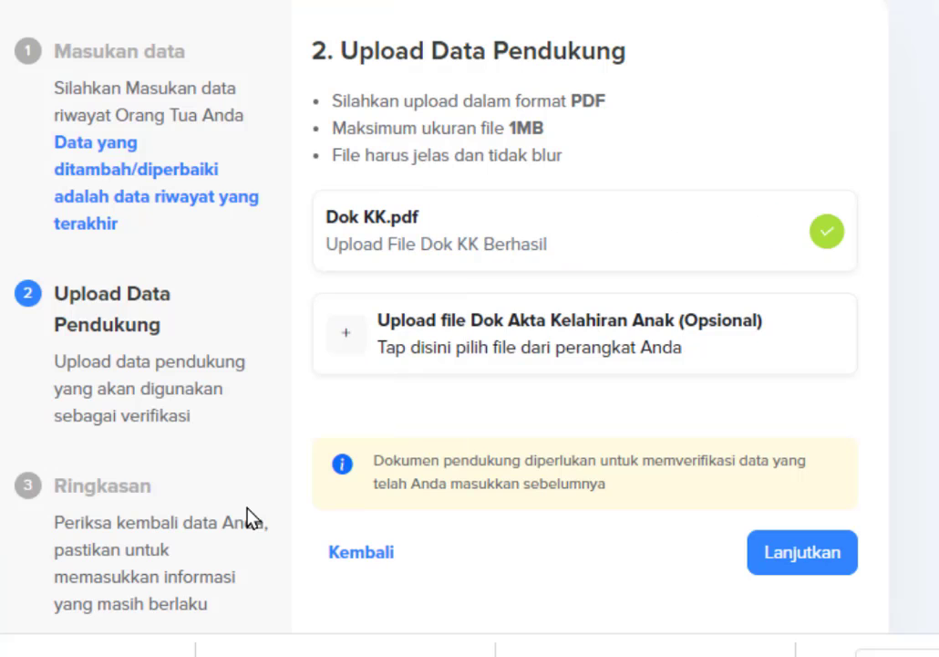
Review the Ringkasan summary, tick the declaration and submit the parent record.
{"action": "left_click", "coordinate": [799, 564]}
{"action": "scroll", "coordinate": [837, 415], "scroll_direction": "down", "scroll_amount": 4}
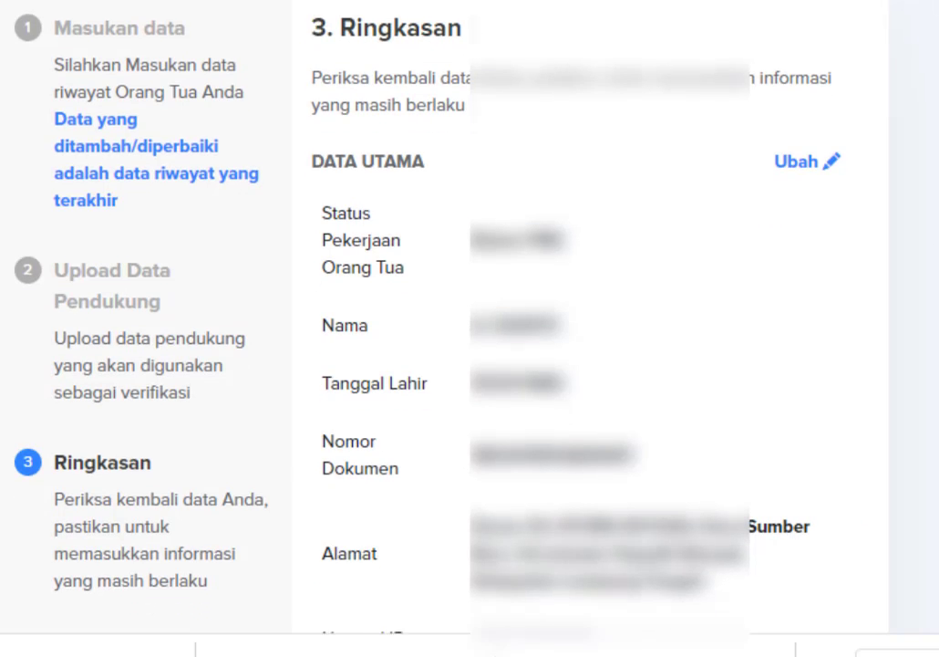
{"action": "scroll", "coordinate": [588, 328], "scroll_direction": "down", "scroll_amount": 6}
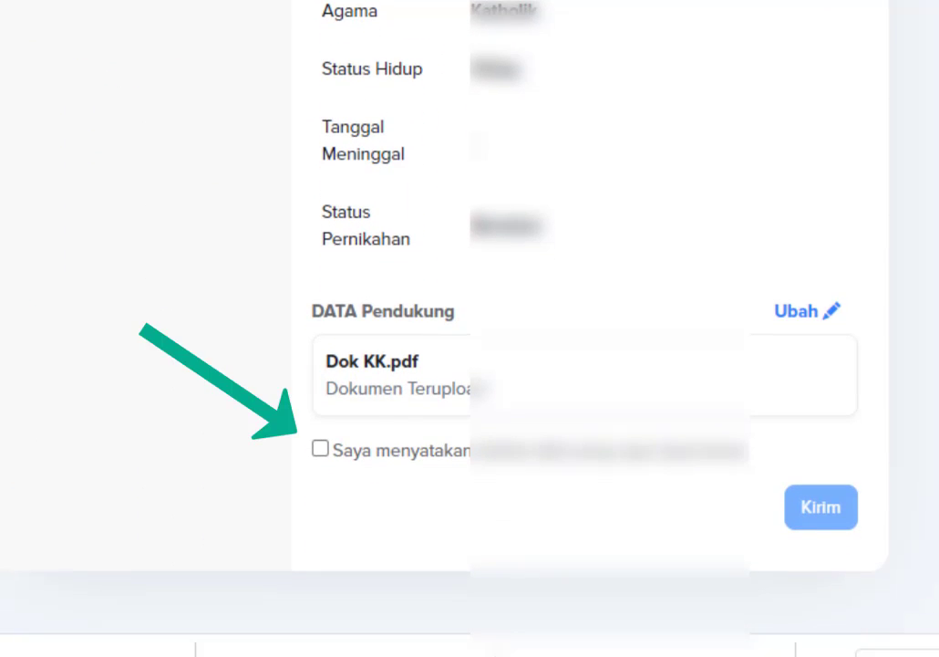
{"action": "left_click", "coordinate": [320, 449]}
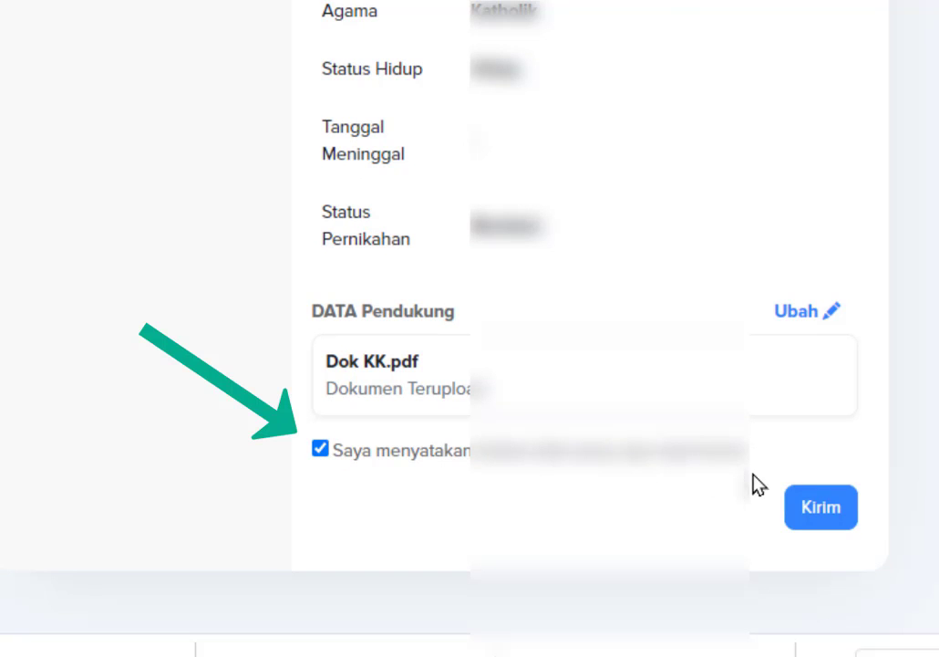
{"action": "left_click", "coordinate": [818, 510]}
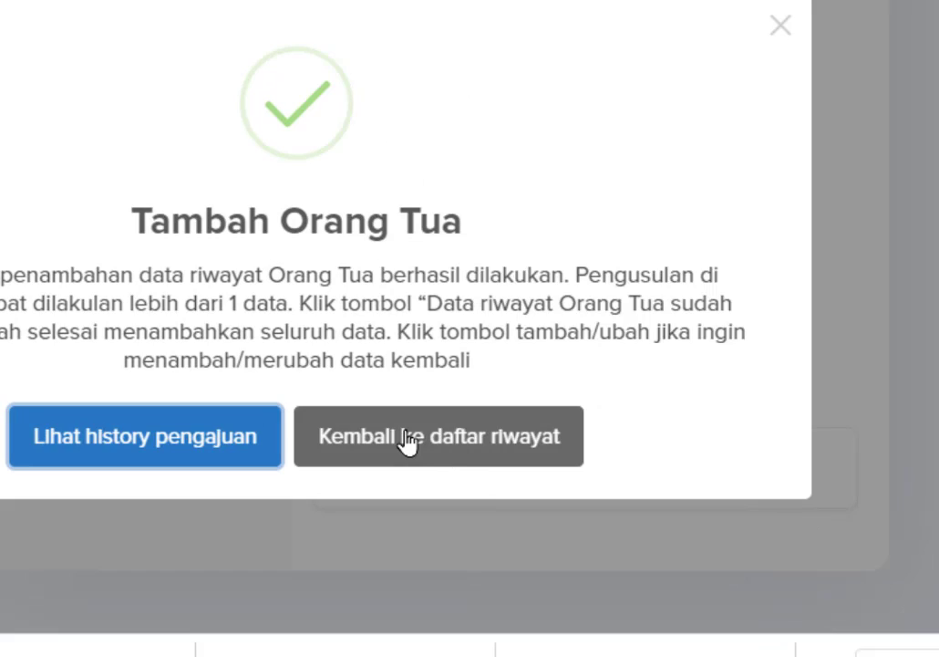
Return to the list of history categories.
{"action": "left_click", "coordinate": [407, 441]}
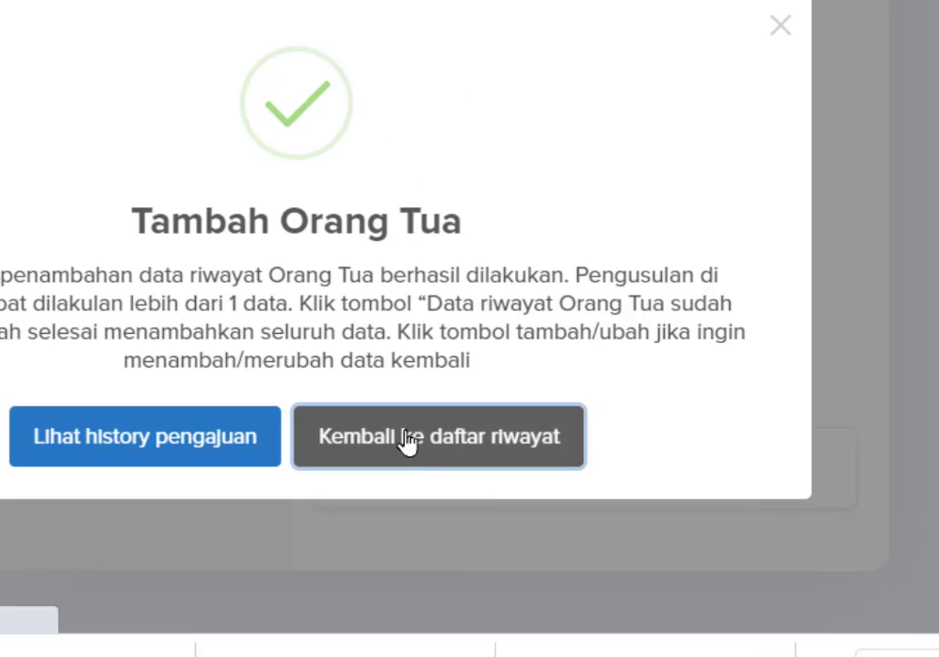
{"action": "scroll", "coordinate": [608, 447], "scroll_direction": "down", "scroll_amount": 3}
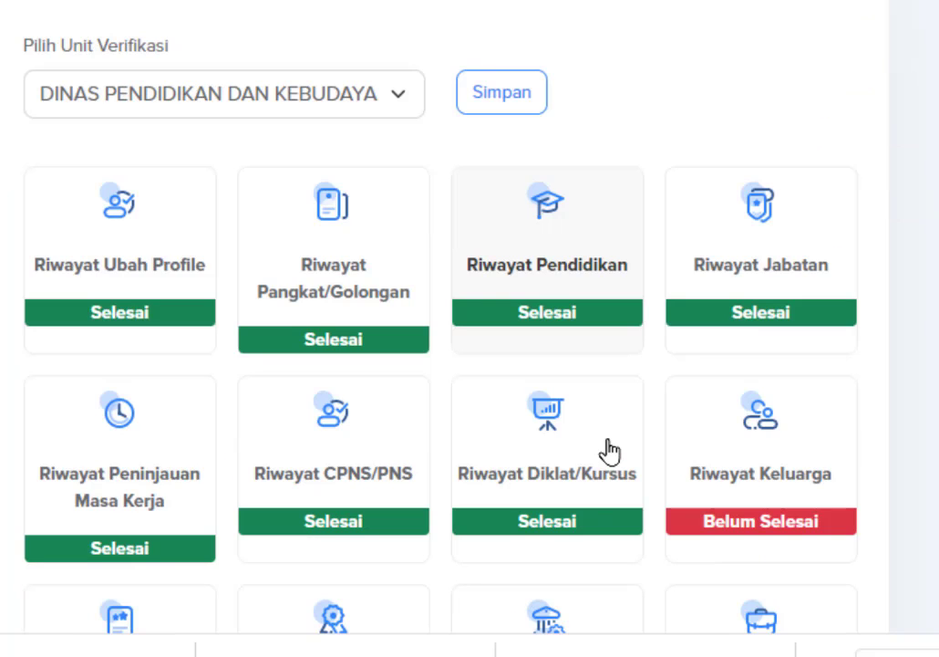
{"action": "scroll", "coordinate": [608, 450], "scroll_direction": "down", "scroll_amount": 2}
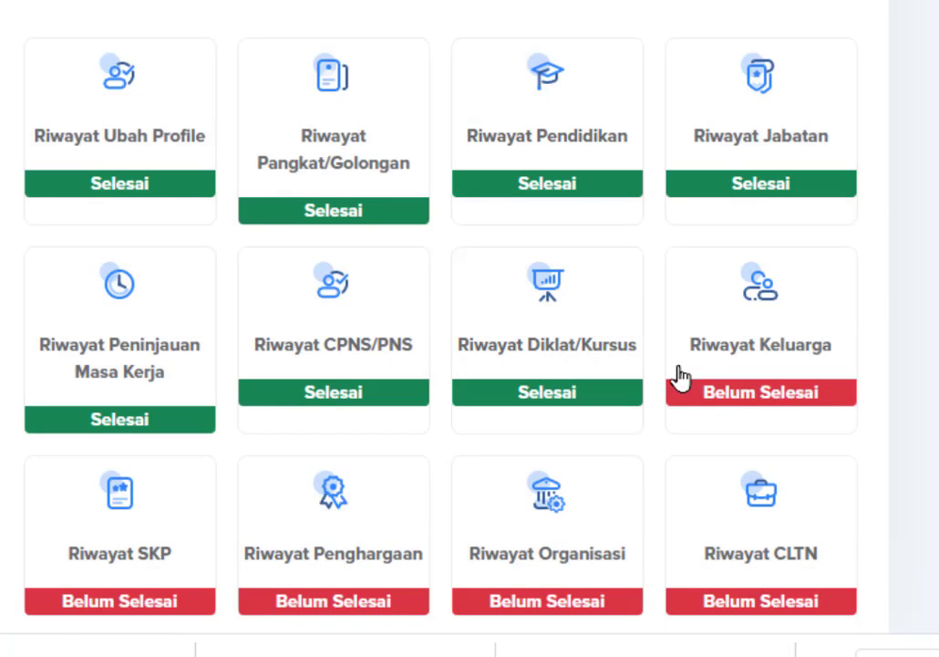
Open Riwayat Keluarga and start adding another record in the Orang Tua section.
{"action": "left_click", "coordinate": [766, 361]}
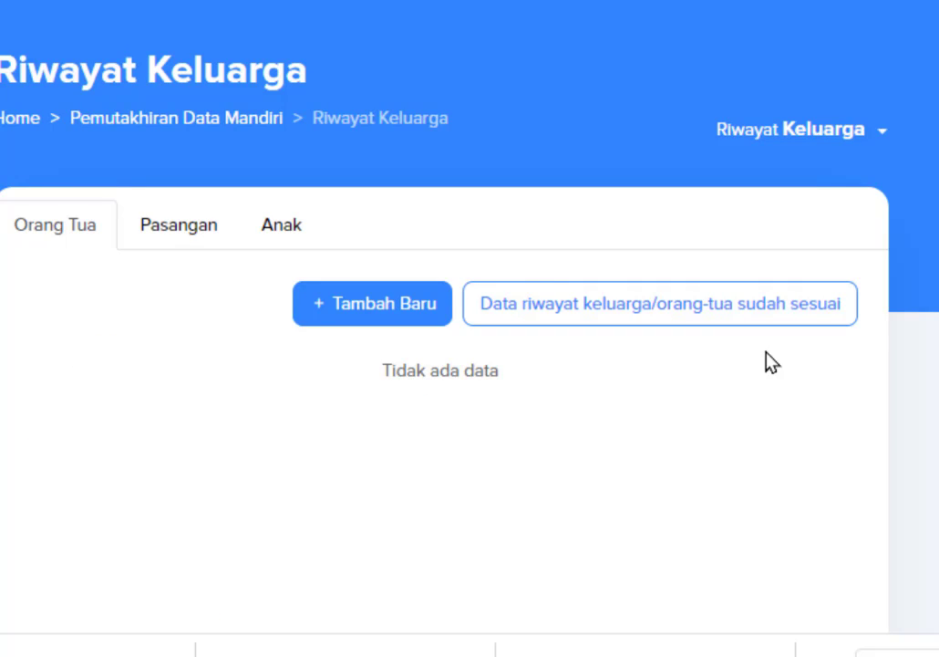
{"action": "scroll", "coordinate": [740, 375], "scroll_direction": "down", "scroll_amount": 3}
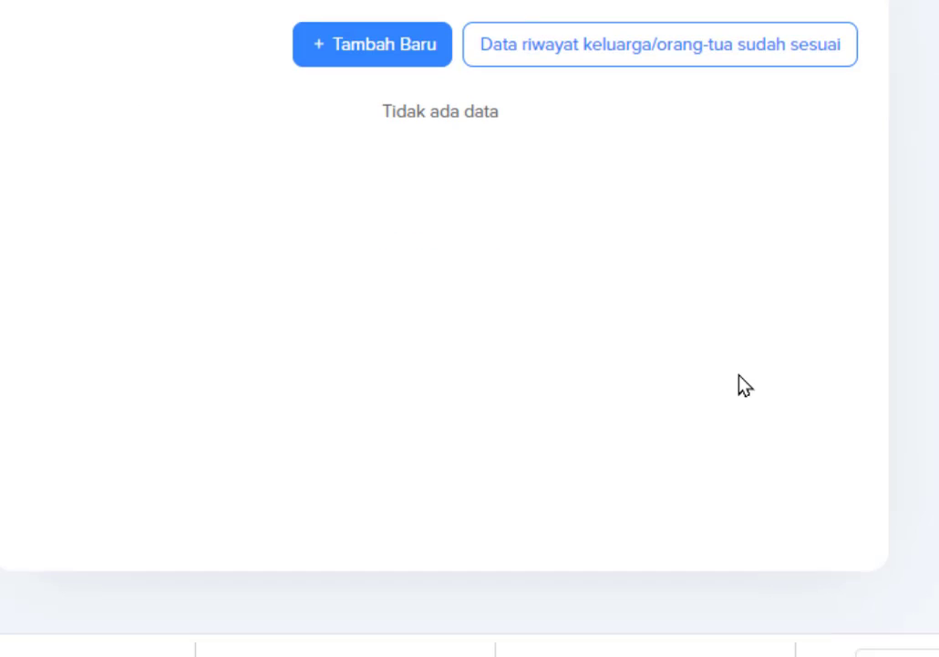
{"action": "scroll", "coordinate": [739, 384], "scroll_direction": "up", "scroll_amount": 3}
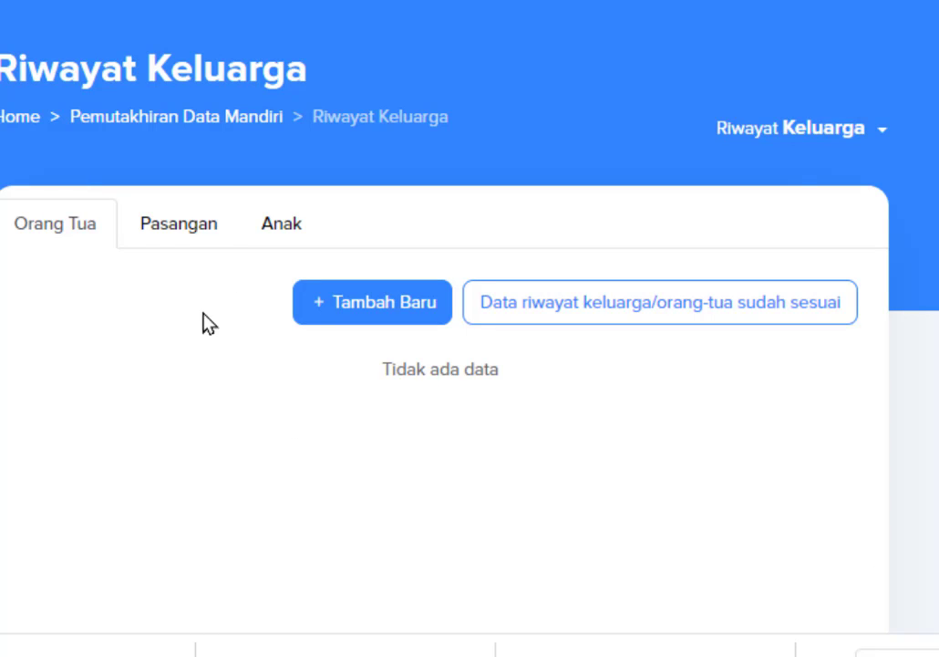
{"action": "left_click", "coordinate": [148, 240]}
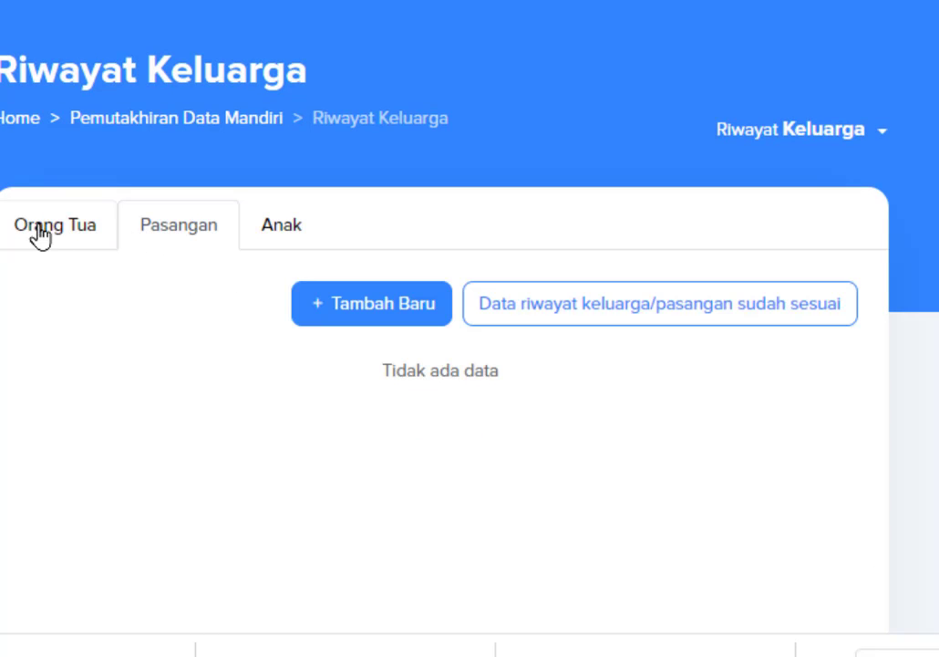
{"action": "left_click", "coordinate": [40, 235]}
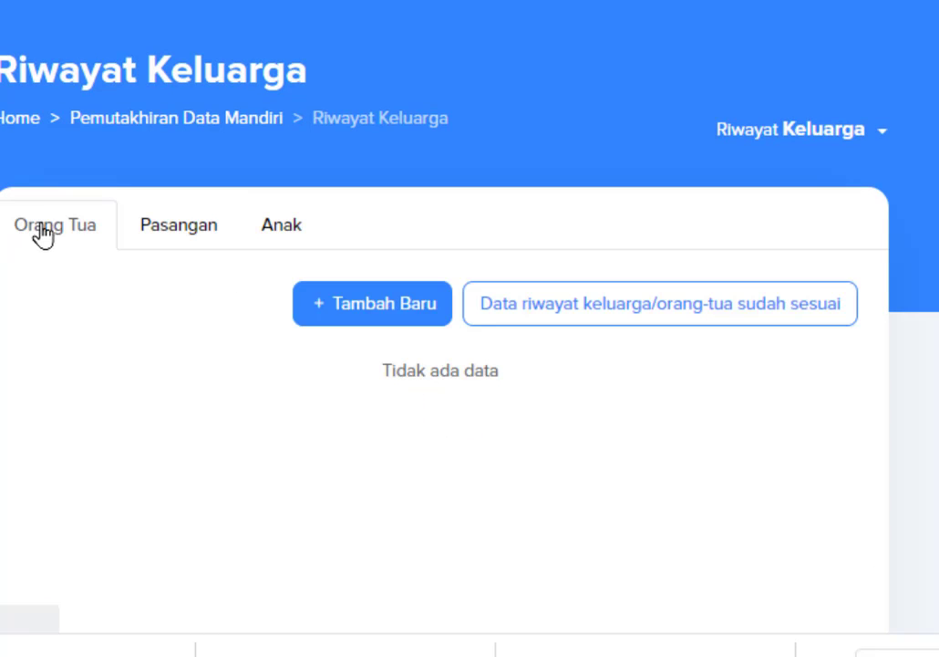
{"action": "left_click", "coordinate": [378, 306]}
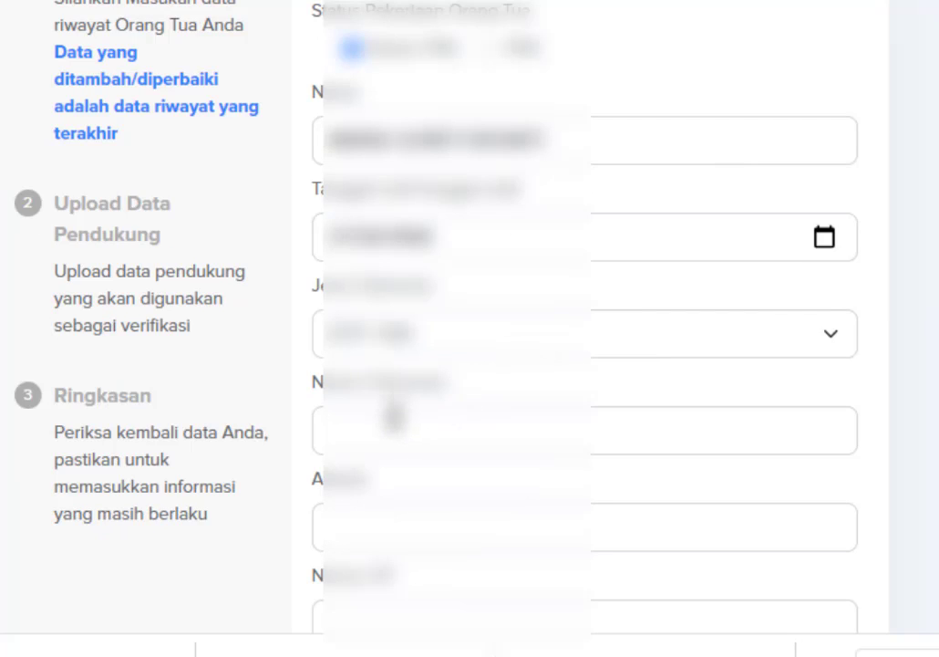
Paste the parent's document number and address from the source data.
{"action": "left_click", "coordinate": [390, 417]}
{"action": "key", "text": "ctrl+v"}
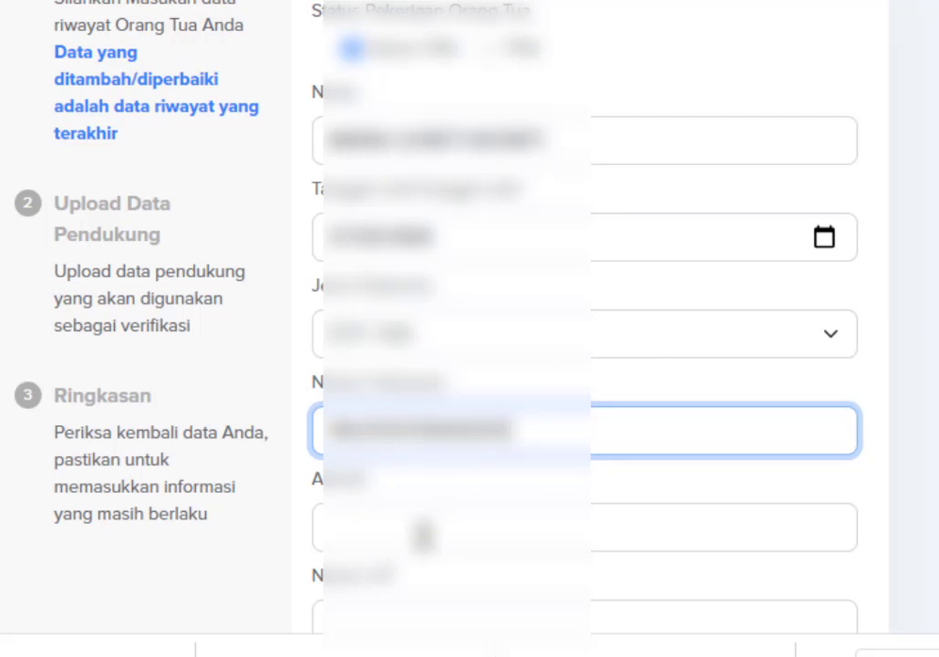
{"action": "key", "text": "alt+Tab"}
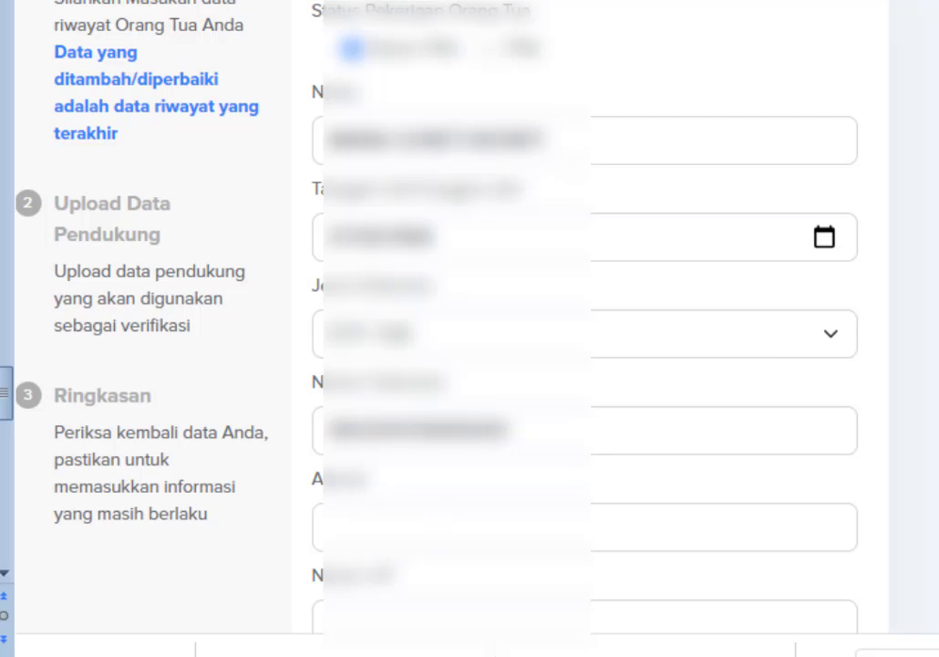
{"action": "left_click", "coordinate": [429, 518]}
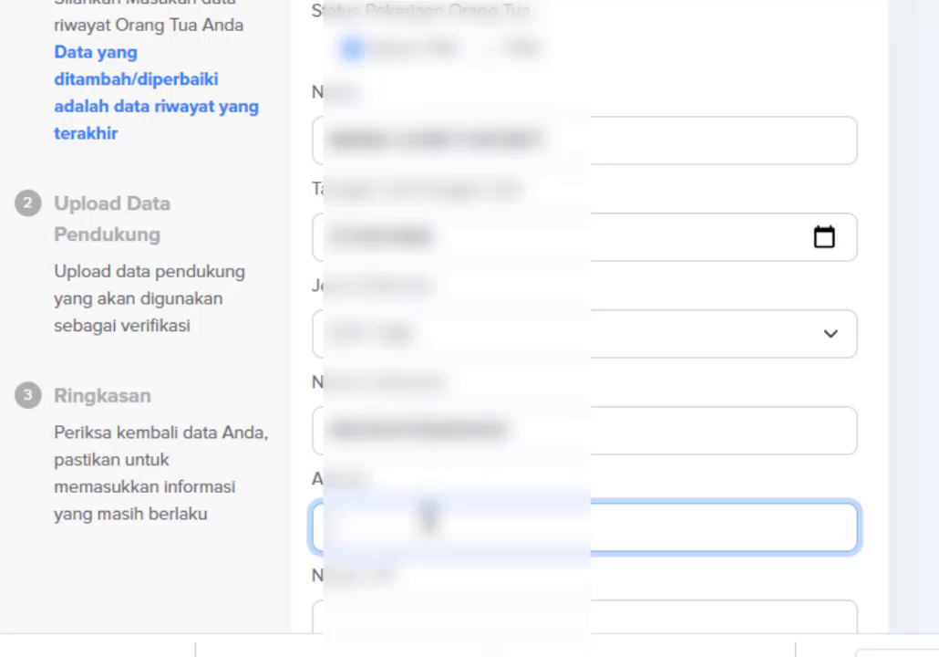
{"action": "key", "text": "ctrl+v"}
{"action": "scroll", "coordinate": [615, 420], "scroll_direction": "down", "scroll_amount": 4}
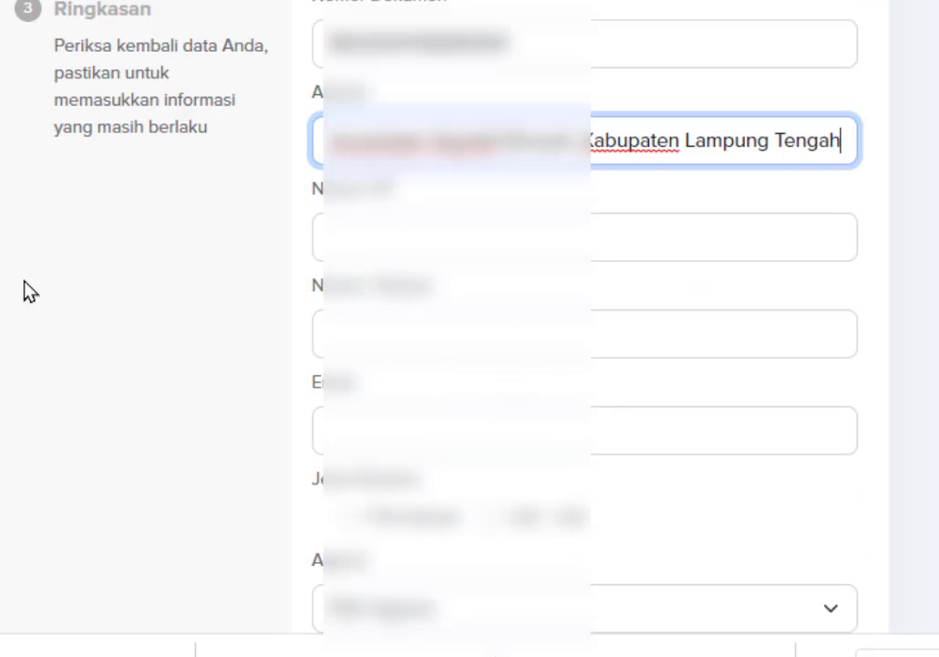
{"action": "key", "text": "alt+Tab"}
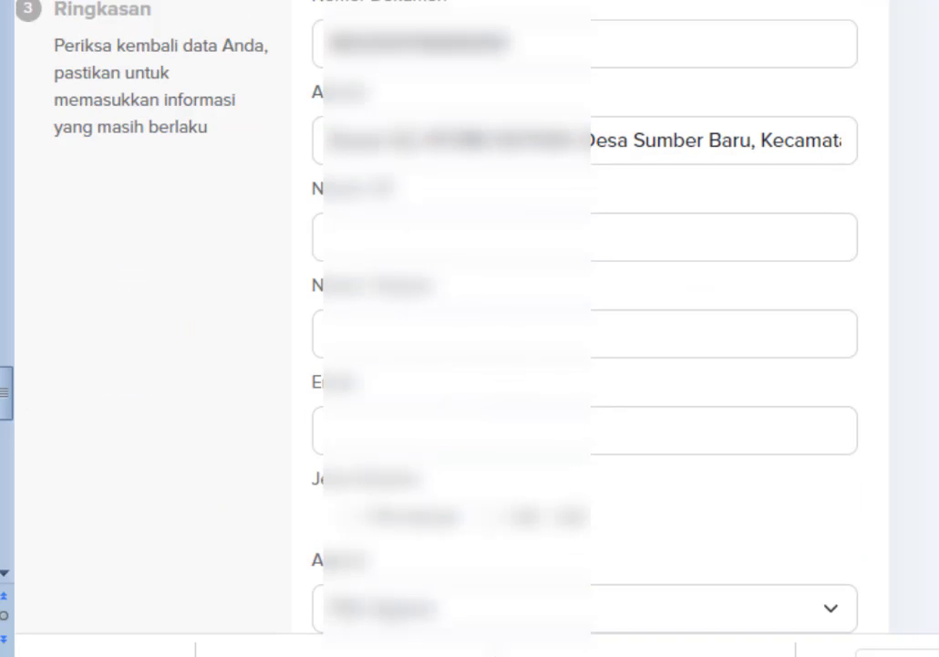
Paste the parent's mobile and telephone numbers and begin typing their e-mail.
{"action": "left_click", "coordinate": [362, 239]}
{"action": "key", "text": "ctrl+v"}
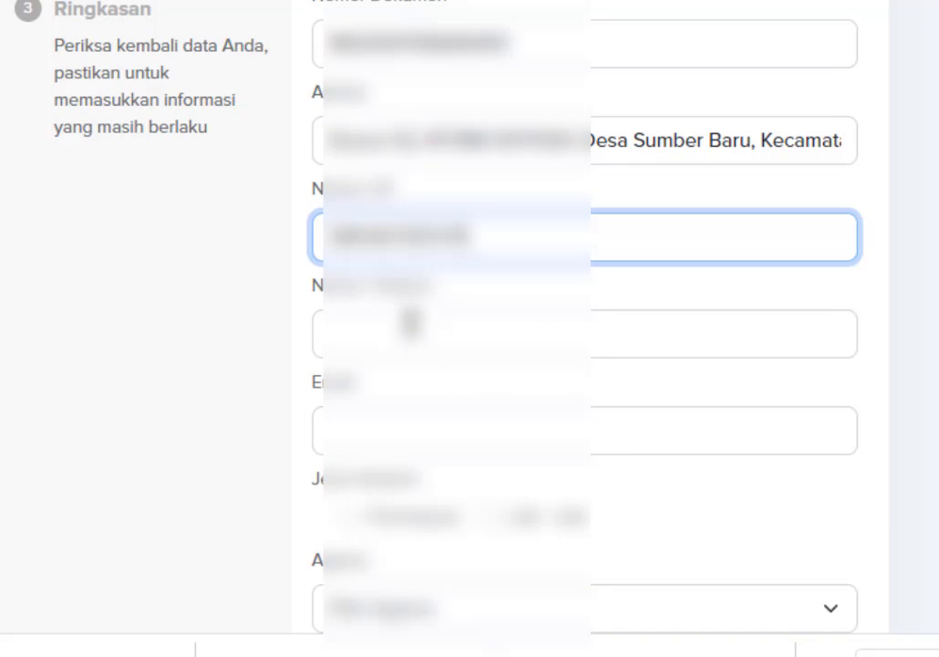
{"action": "left_click", "coordinate": [411, 321]}
{"action": "key", "text": "ctrl+v"}
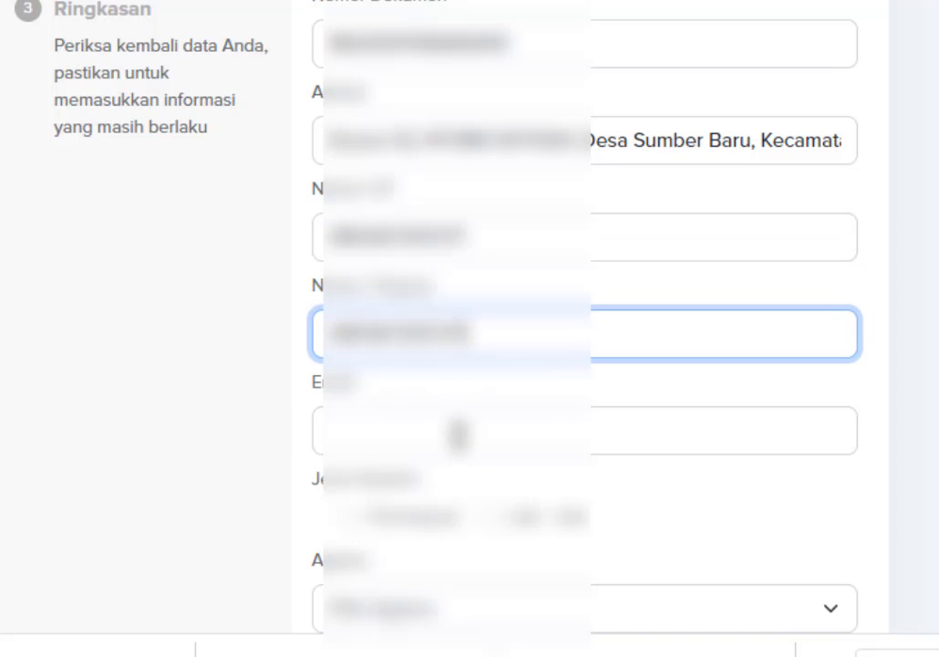
{"action": "left_click", "coordinate": [392, 418]}
{"action": "type", "text": "ang"}
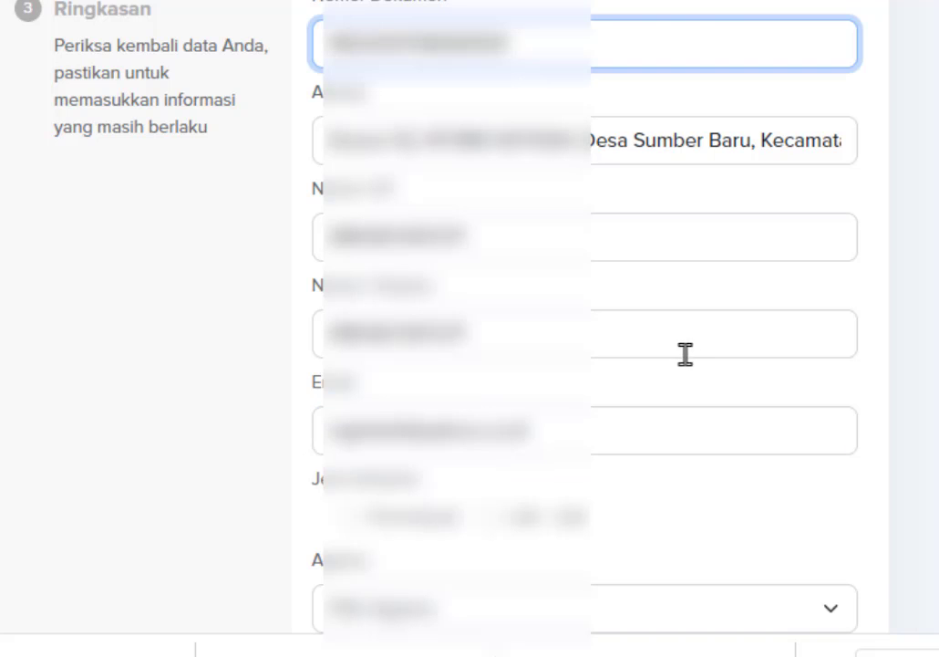
Set the parent's gender, religion, Hidup and marital status, then continue to the upload step.
{"action": "scroll", "coordinate": [534, 470], "scroll_direction": "down", "scroll_amount": 4}
{"action": "left_click", "coordinate": [353, 134]}
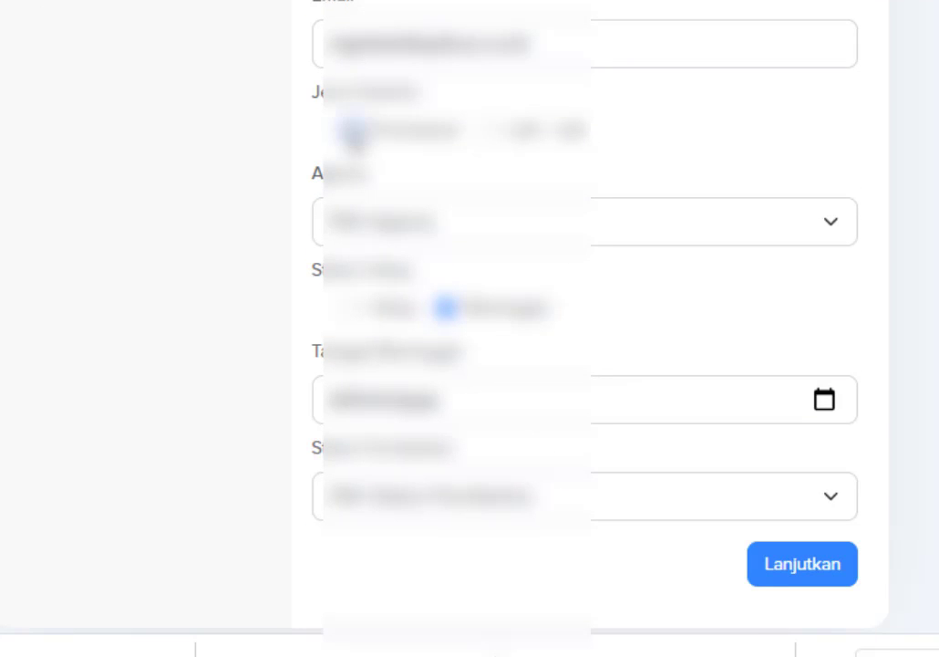
{"action": "left_click", "coordinate": [396, 228]}
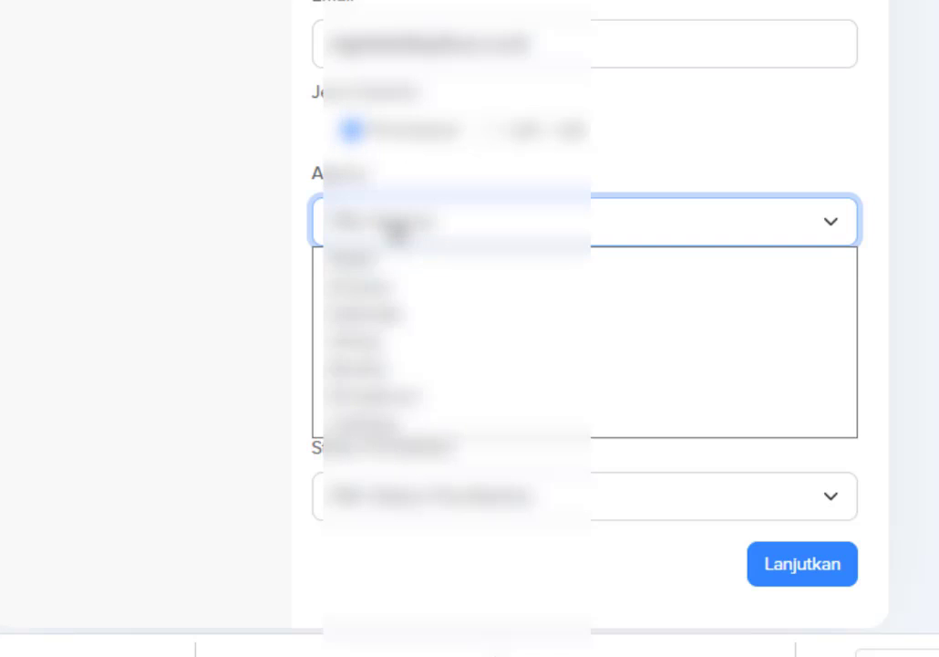
{"action": "left_click", "coordinate": [378, 313]}
{"action": "left_click", "coordinate": [354, 310]}
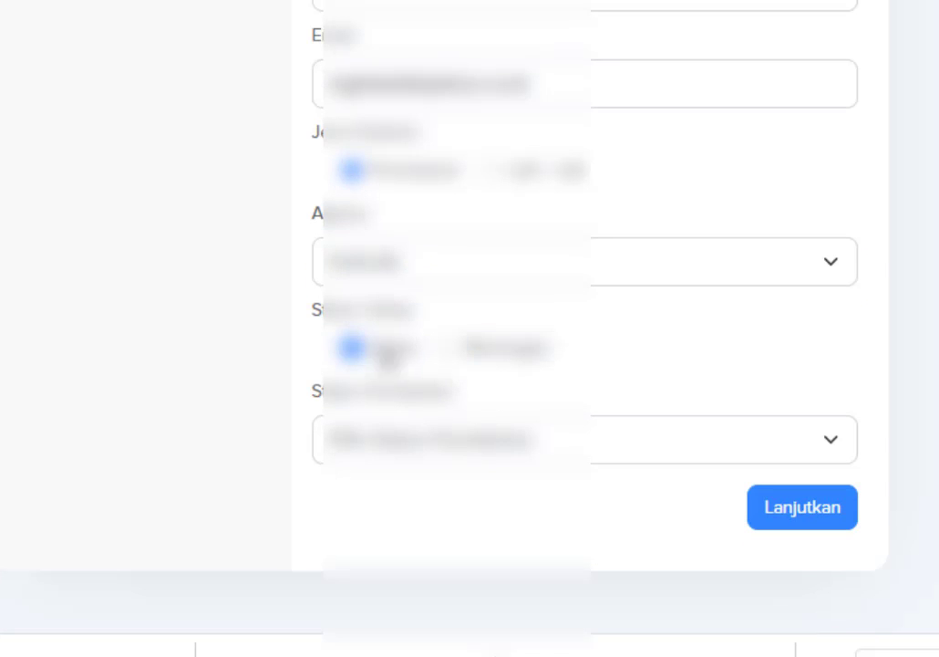
{"action": "left_click", "coordinate": [402, 443]}
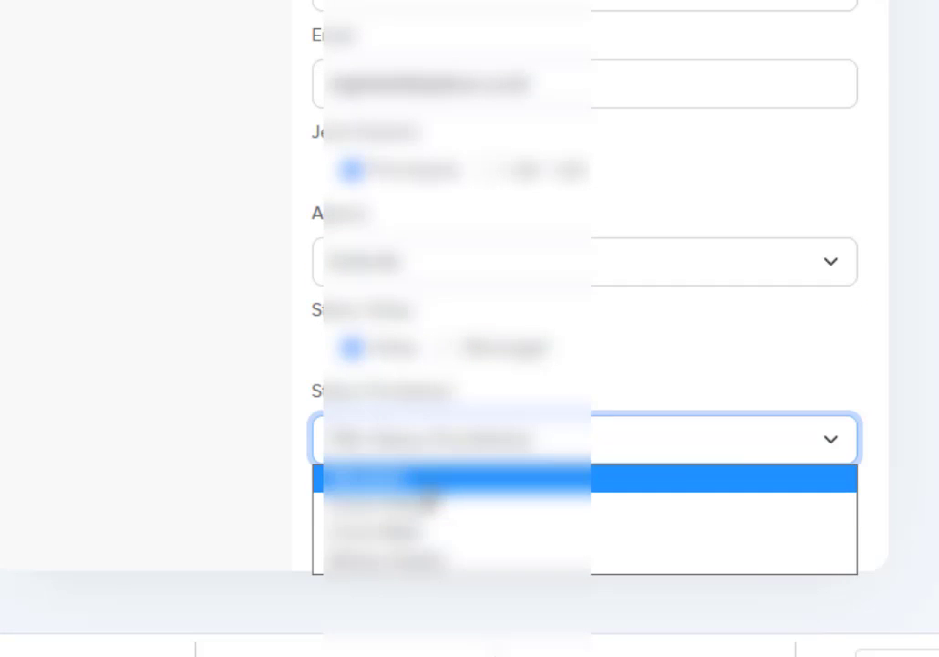
{"action": "left_click", "coordinate": [826, 474]}
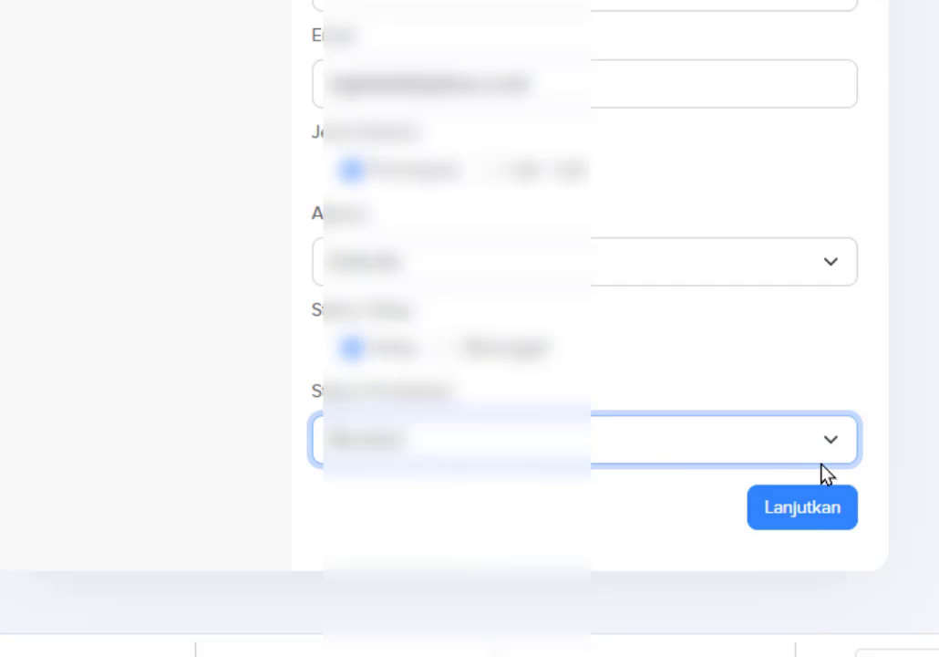
{"action": "left_click", "coordinate": [820, 514]}
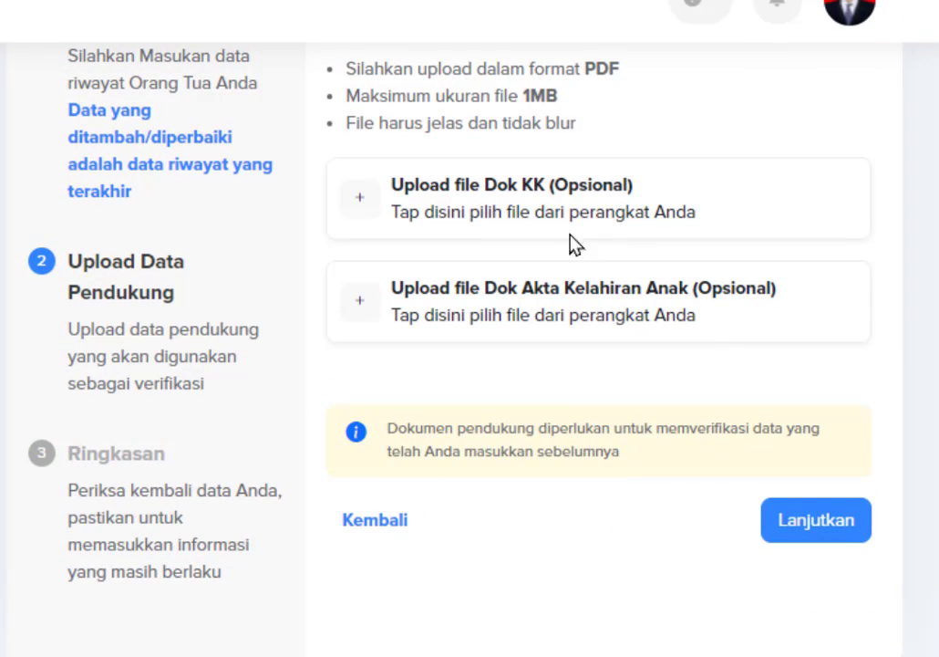
Upload the Kartu Keluarga PDF as the Dok KK document.
{"action": "left_click", "coordinate": [532, 194]}
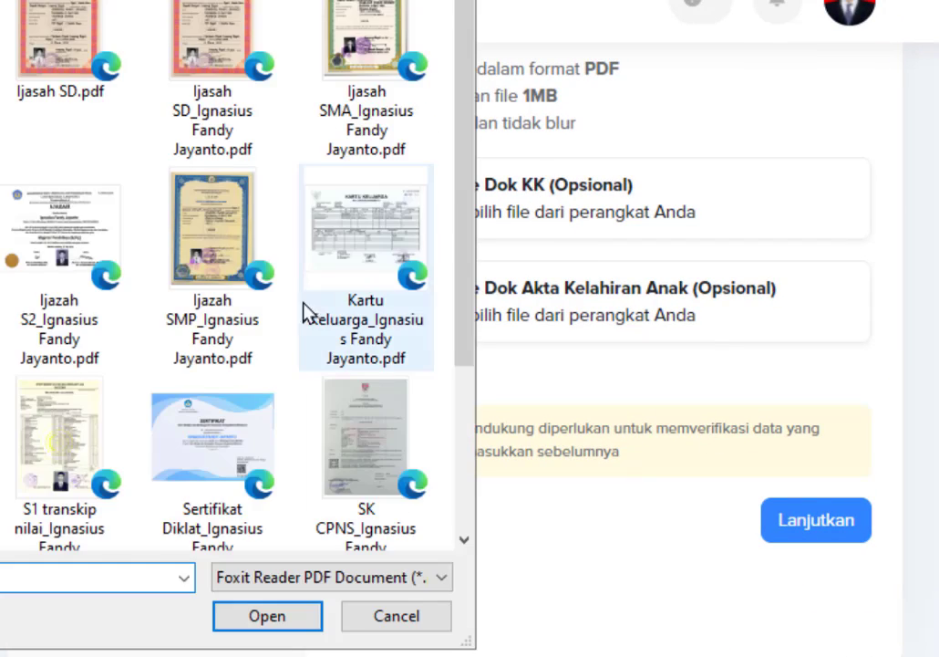
{"action": "left_click", "coordinate": [354, 261]}
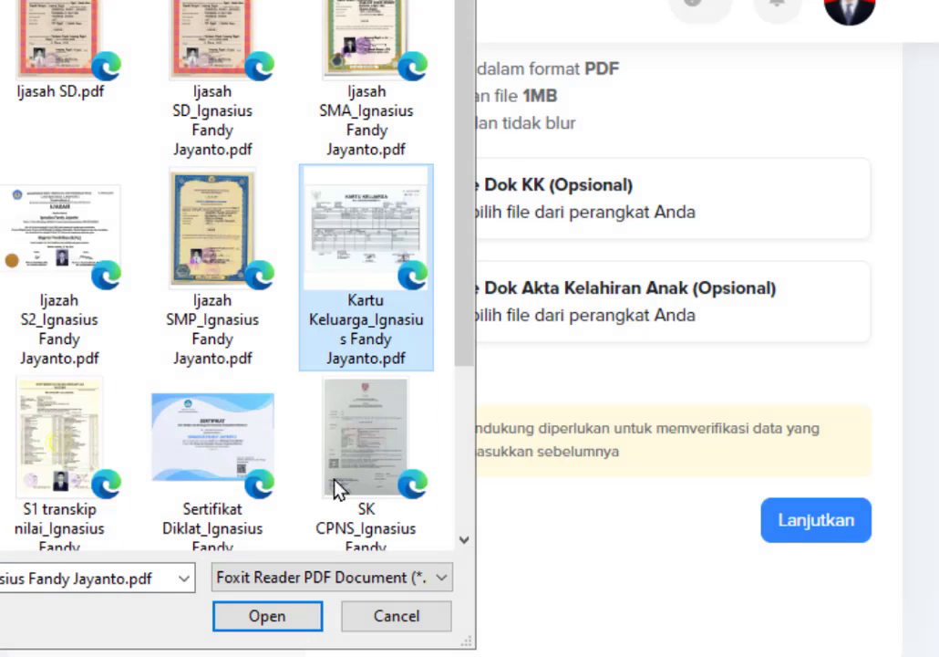
{"action": "left_click", "coordinate": [267, 615]}
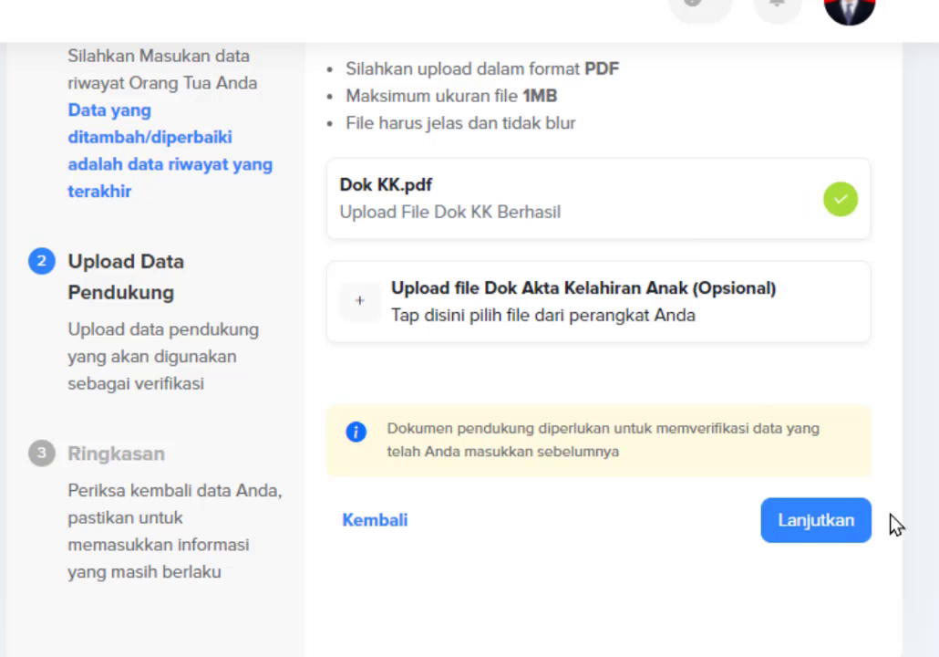
Accept the data accuracy declaration on the summary and submit the parent record.
{"action": "left_click", "coordinate": [818, 529]}
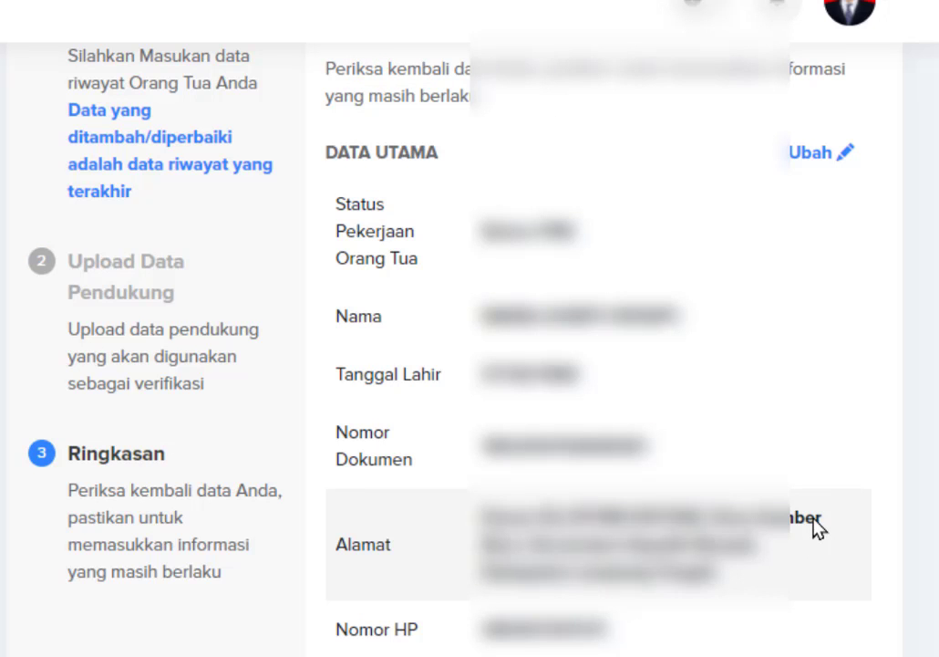
{"action": "scroll", "coordinate": [750, 310], "scroll_direction": "down", "scroll_amount": 5}
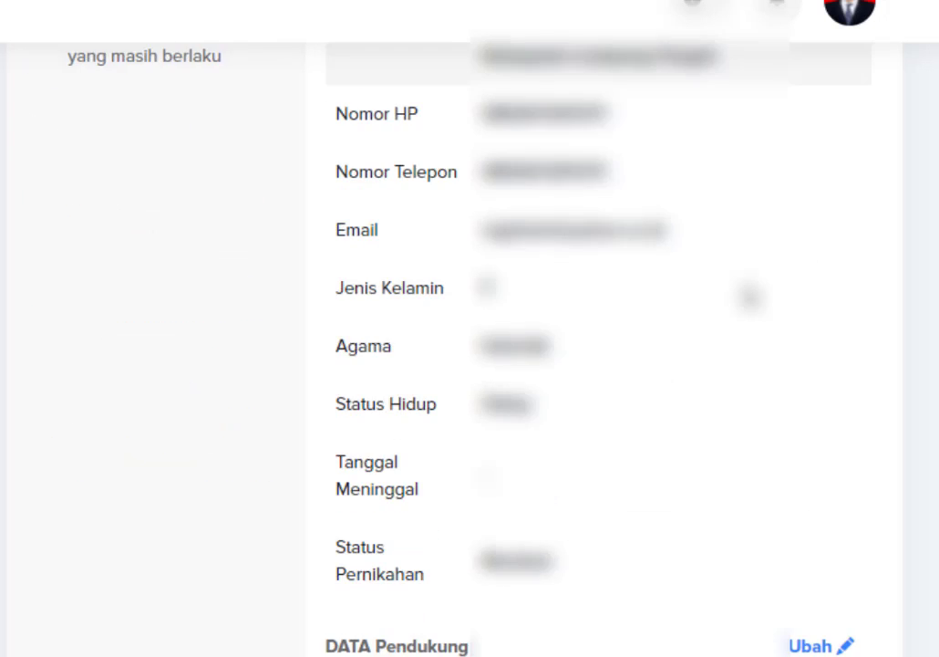
{"action": "scroll", "coordinate": [749, 297], "scroll_direction": "down", "scroll_amount": 2}
{"action": "left_click", "coordinate": [334, 546]}
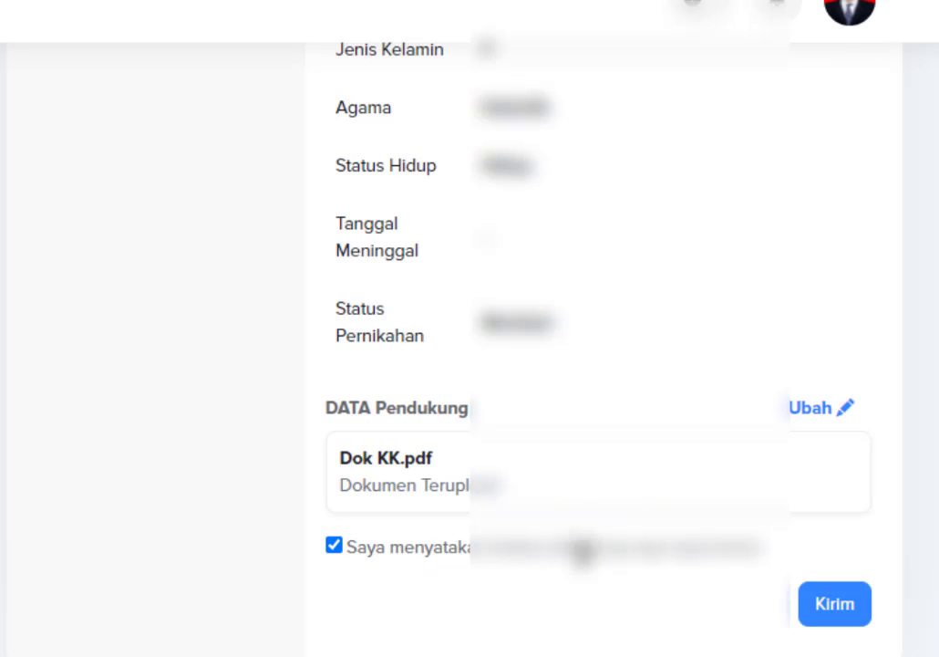
{"action": "left_click", "coordinate": [837, 605]}
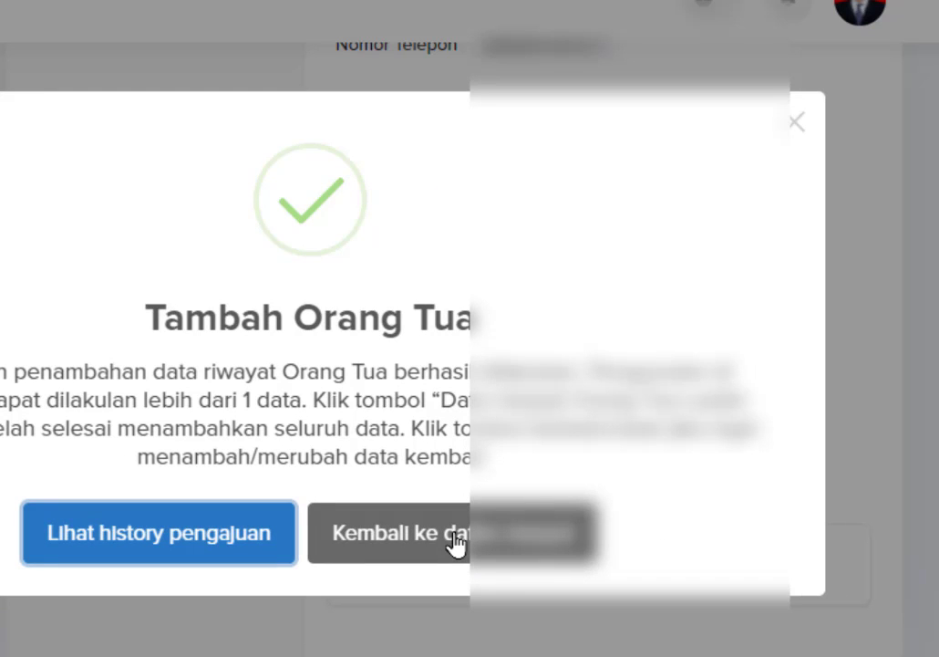
Open the Riwayat Pengajuan history and browse the submitted requests and category filter.
{"action": "left_click", "coordinate": [105, 550]}
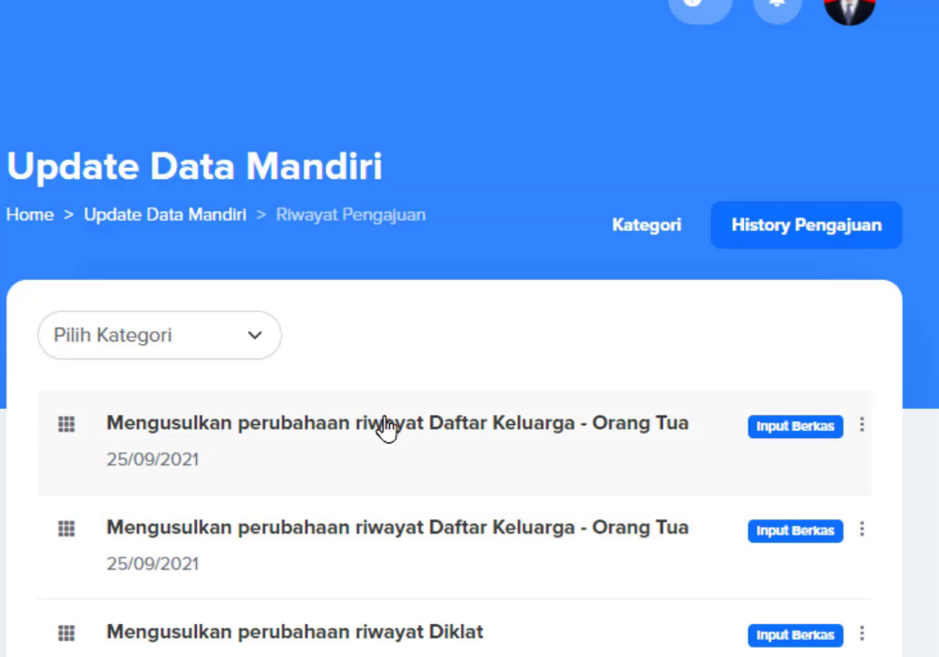
{"action": "scroll", "coordinate": [387, 433], "scroll_direction": "down", "scroll_amount": 5}
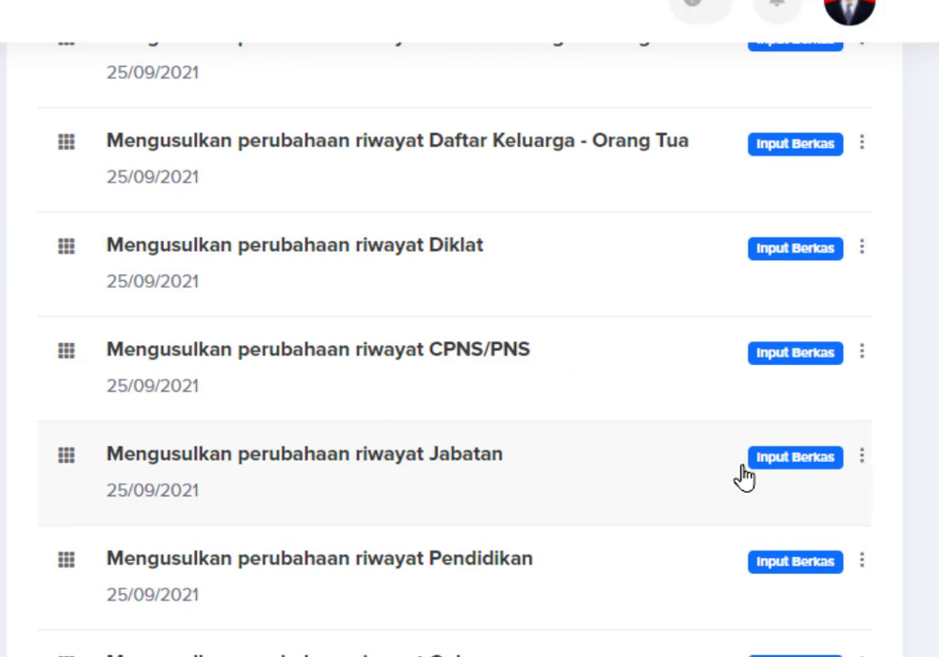
{"action": "scroll", "coordinate": [547, 525], "scroll_direction": "down", "scroll_amount": 1}
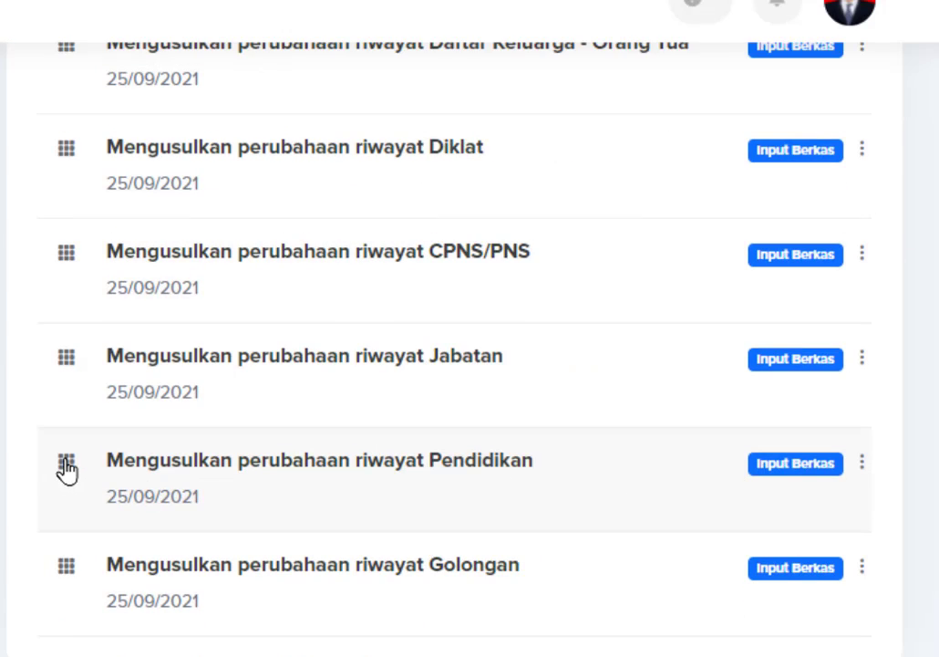
{"action": "scroll", "coordinate": [310, 462], "scroll_direction": "up", "scroll_amount": 5}
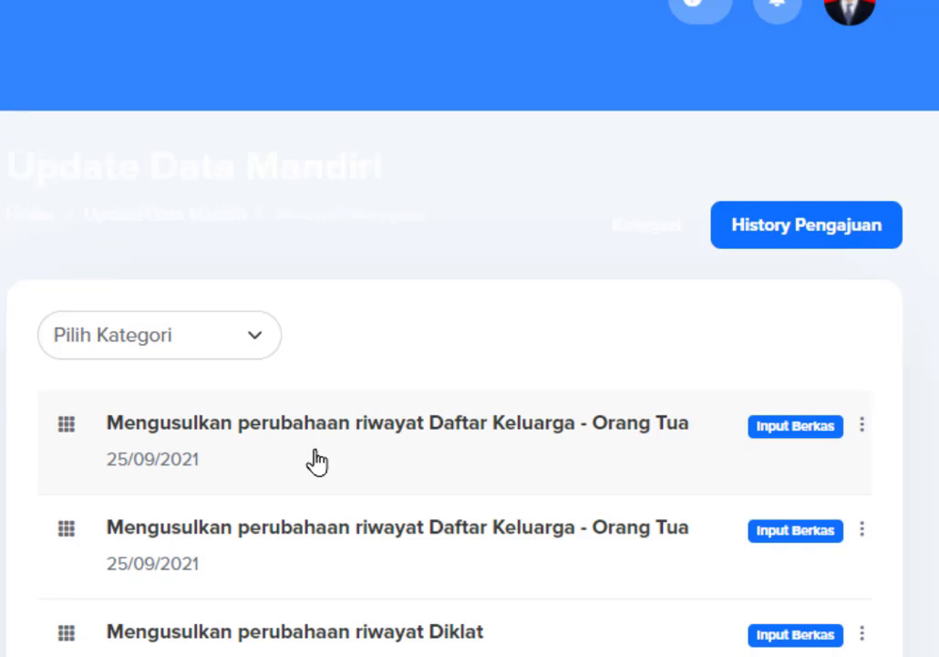
{"action": "left_click", "coordinate": [246, 328]}
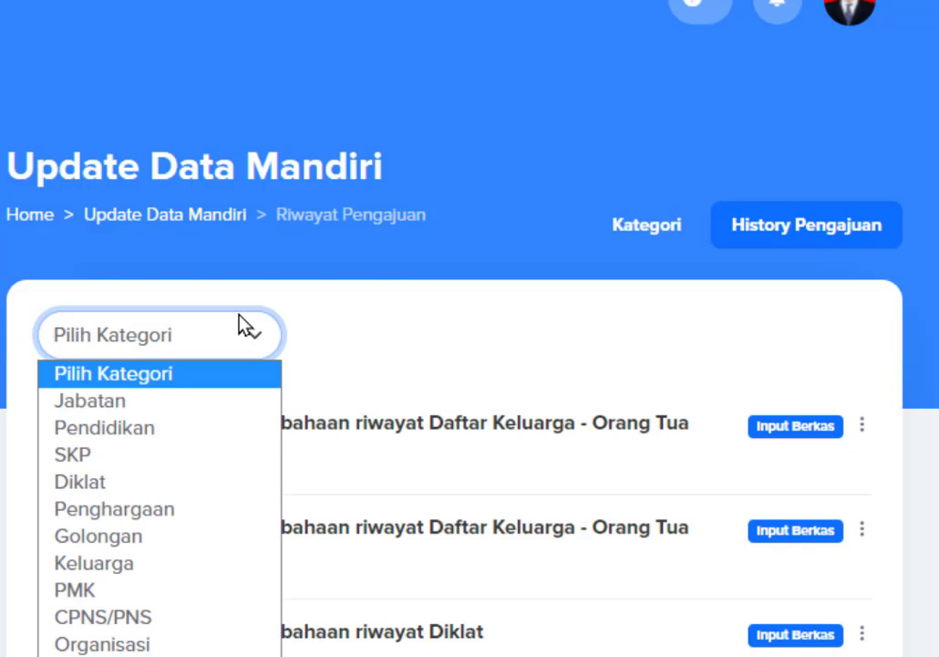
{"action": "left_click", "coordinate": [247, 328]}
{"action": "scroll", "coordinate": [447, 447], "scroll_direction": "down", "scroll_amount": 5}
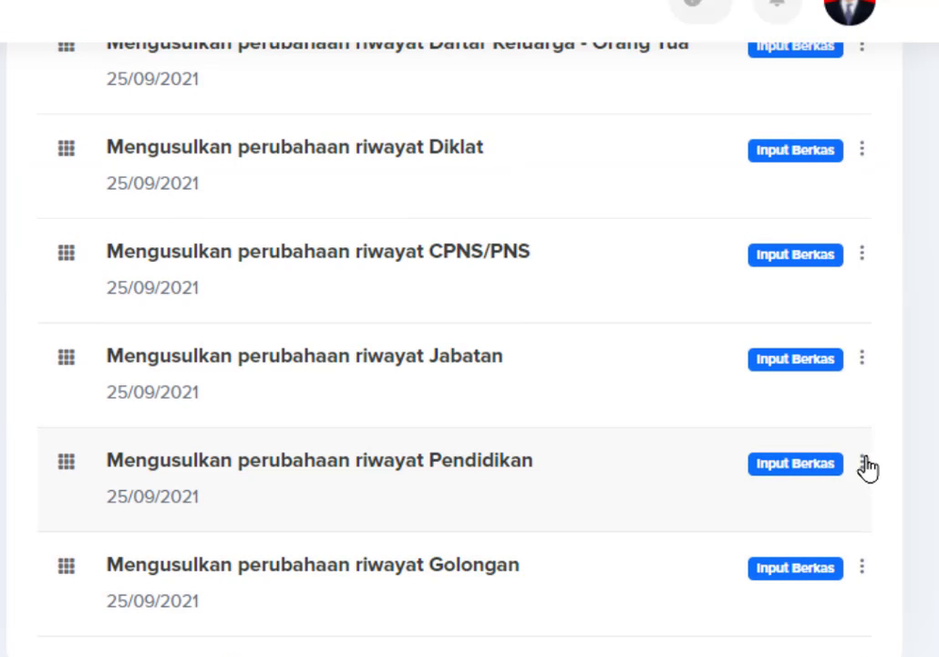
{"action": "scroll", "coordinate": [866, 467], "scroll_direction": "up", "scroll_amount": 5}
{"action": "scroll", "coordinate": [427, 346], "scroll_direction": "down", "scroll_amount": 5}
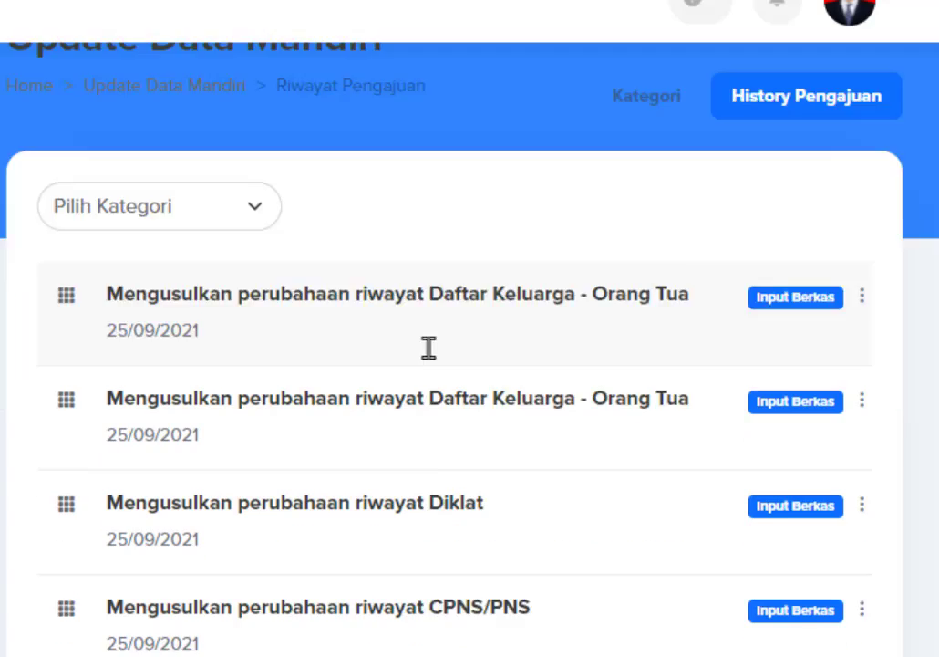
{"action": "scroll", "coordinate": [434, 386], "scroll_direction": "up", "scroll_amount": 5}
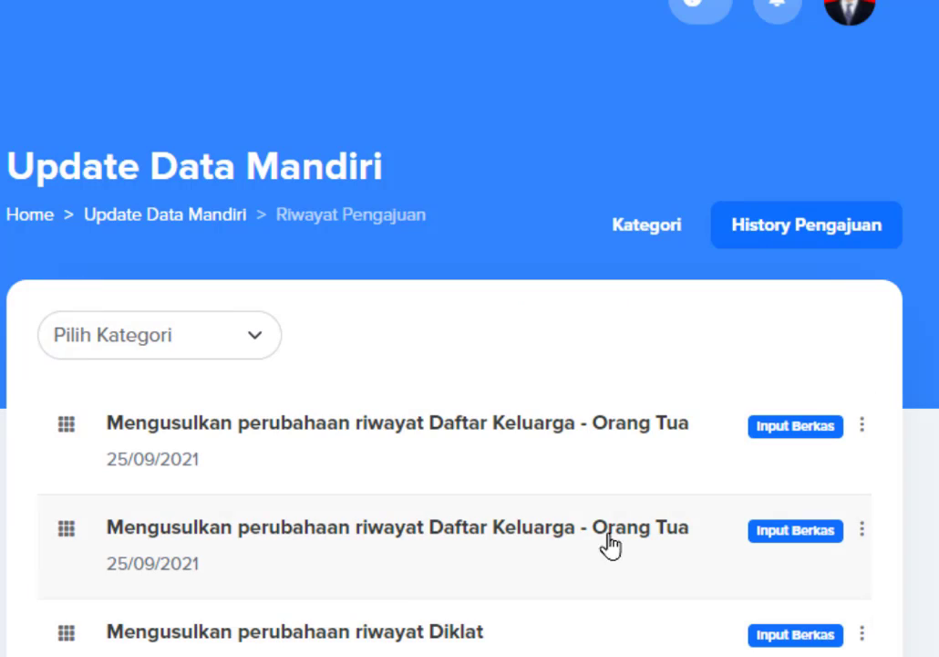
Reopen Riwayat Keluarga from Kategori and confirm the parent data as already correct with Iya.
{"action": "left_click", "coordinate": [647, 225]}
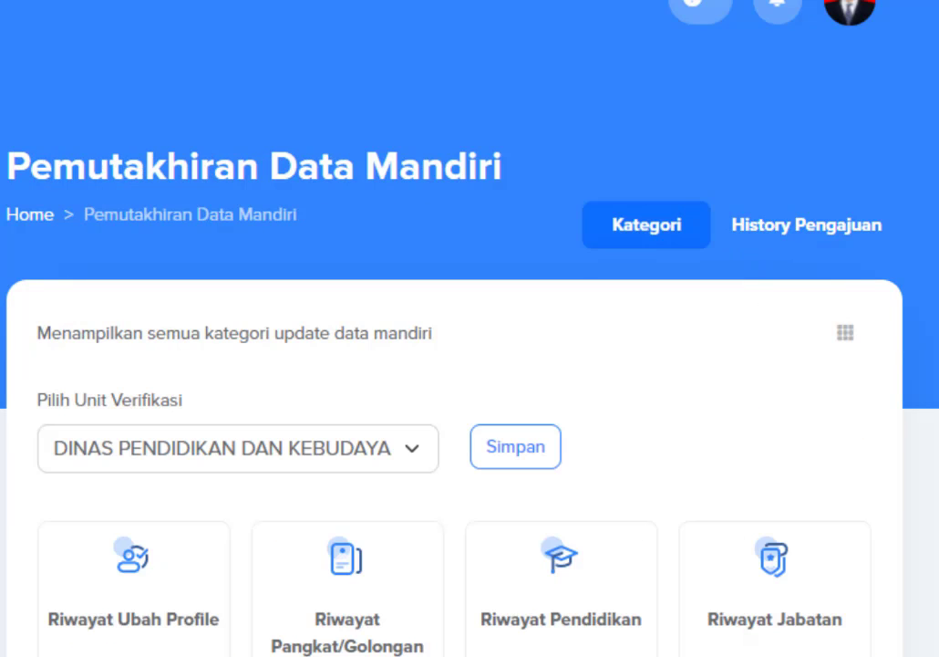
{"action": "scroll", "coordinate": [539, 596], "scroll_direction": "down", "scroll_amount": 3}
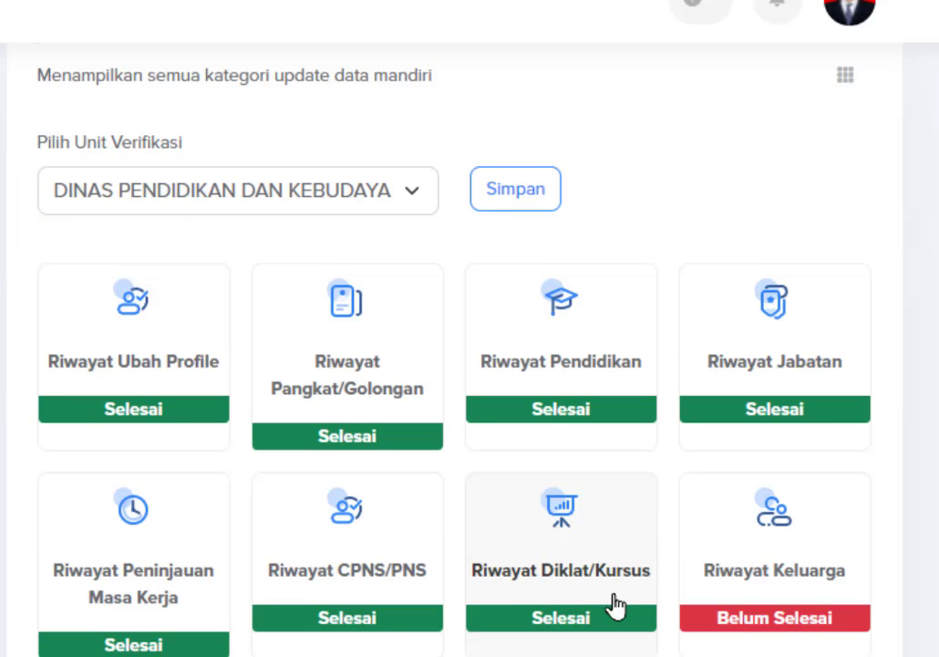
{"action": "scroll", "coordinate": [693, 529], "scroll_direction": "down", "scroll_amount": 2}
{"action": "left_click", "coordinate": [769, 445]}
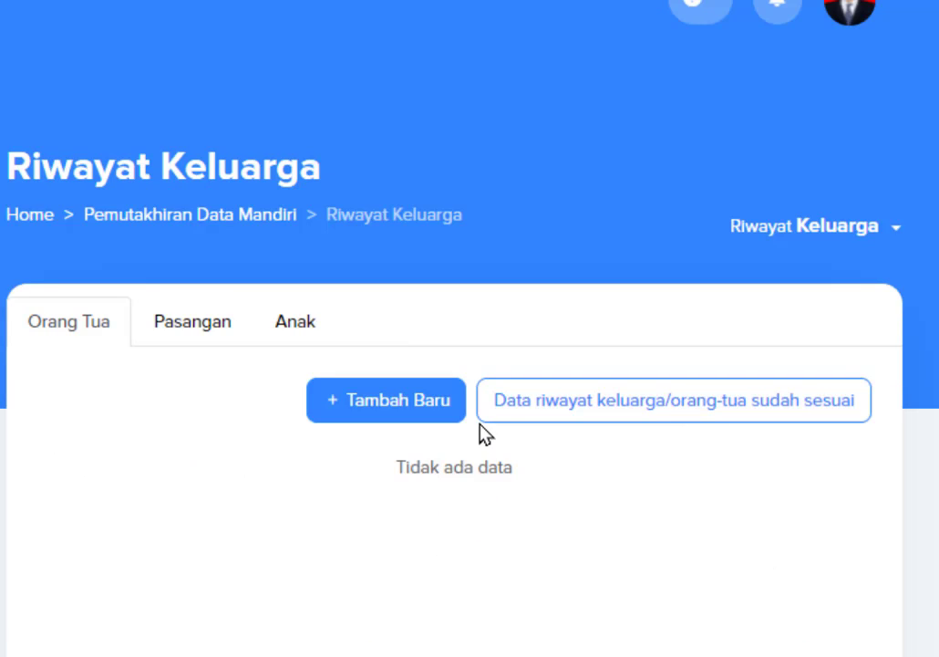
{"action": "left_click", "coordinate": [615, 413]}
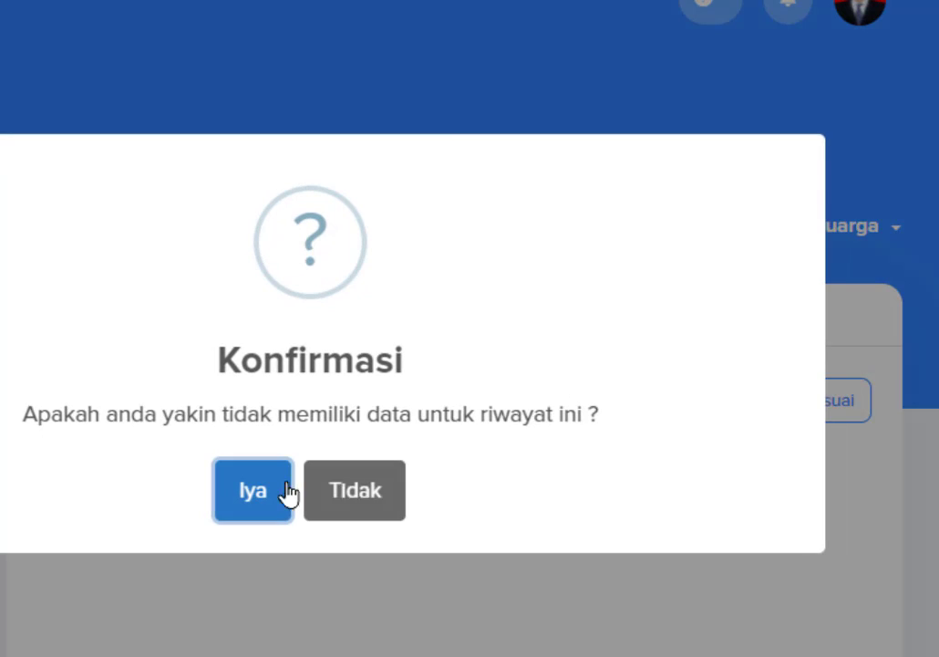
{"action": "left_click", "coordinate": [231, 504]}
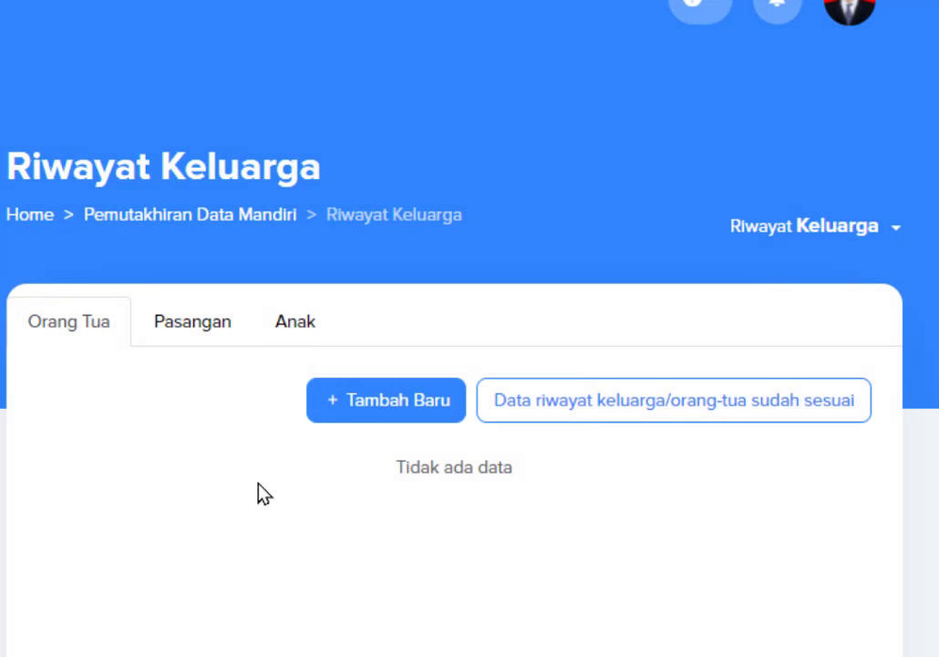
{"action": "scroll", "coordinate": [600, 491], "scroll_direction": "down", "scroll_amount": 4}
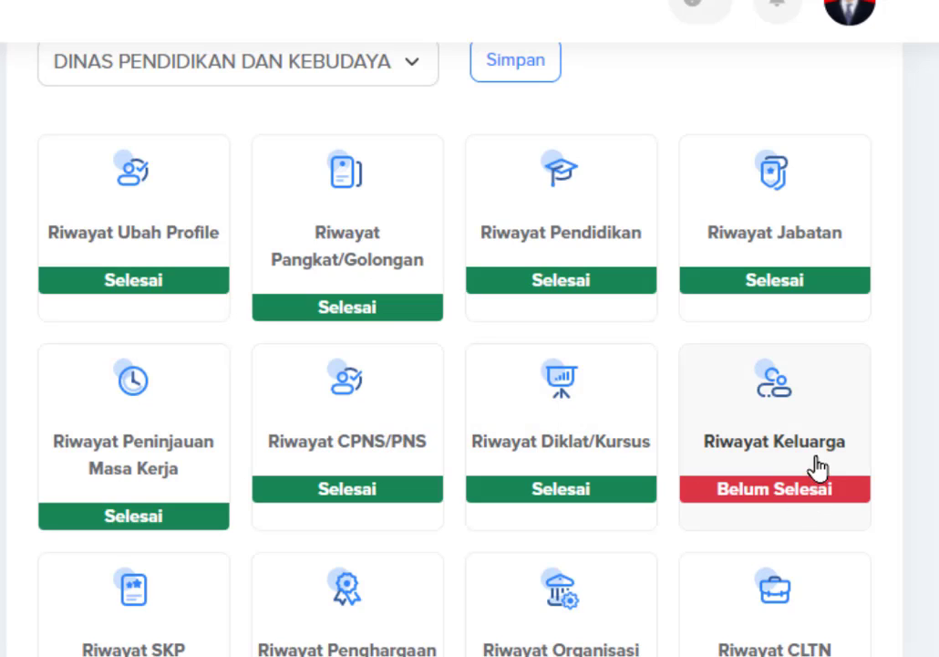
Reopen Riwayat Keluarga and confirm the parent data declaration again.
{"action": "left_click", "coordinate": [777, 444]}
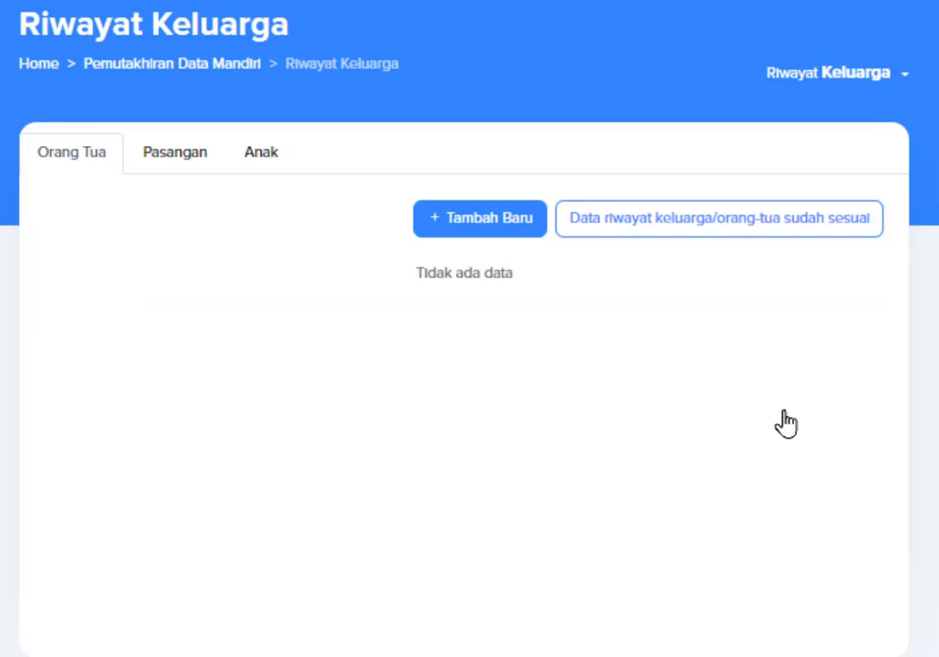
{"action": "left_click", "coordinate": [613, 232]}
{"action": "left_click", "coordinate": [265, 412]}
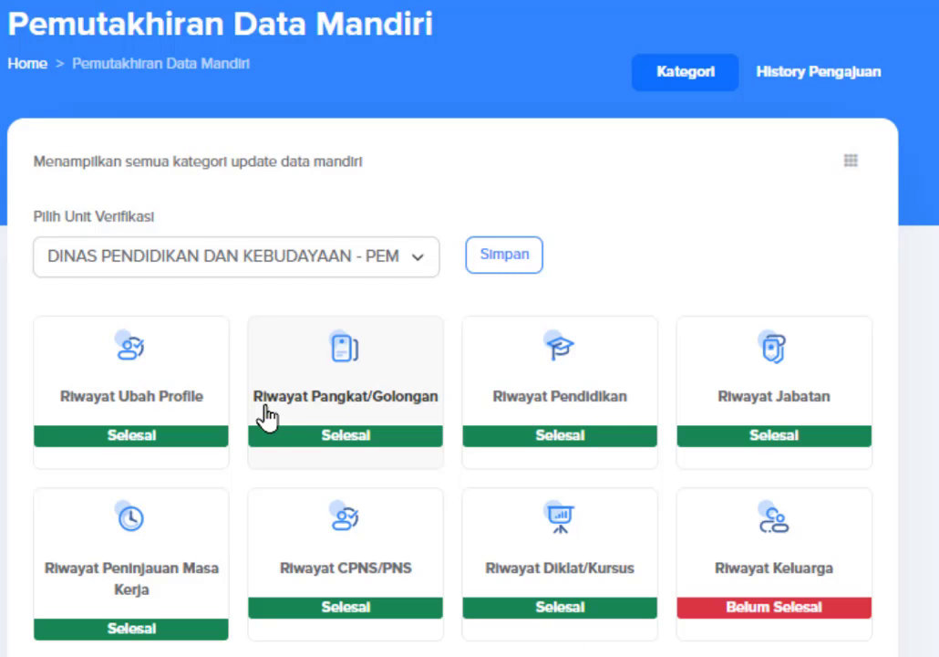
In the Pasangan section, declare the spouse data already correct and confirm.
{"action": "left_click", "coordinate": [770, 565]}
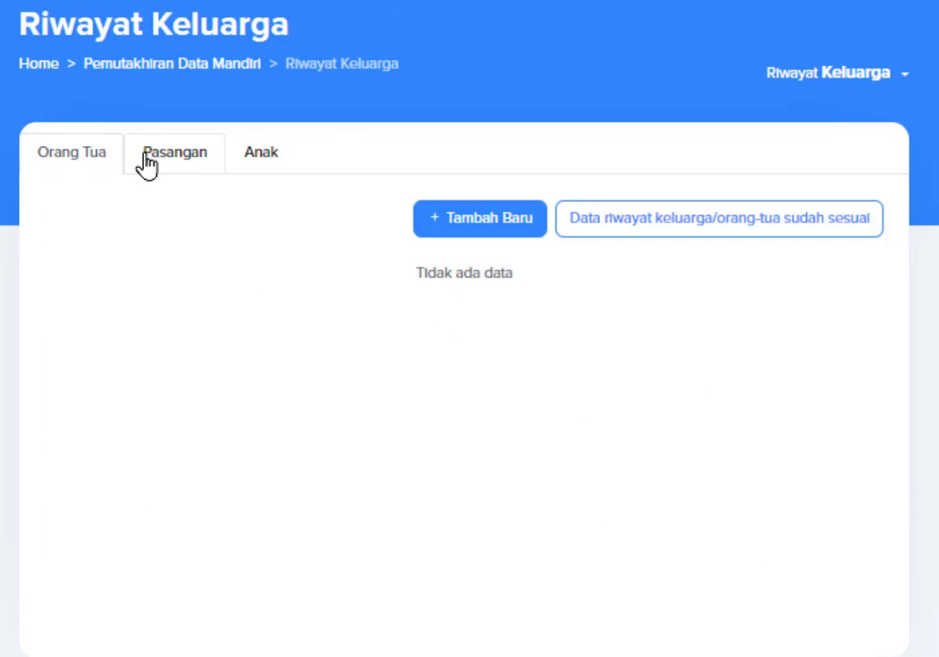
{"action": "left_click", "coordinate": [150, 164]}
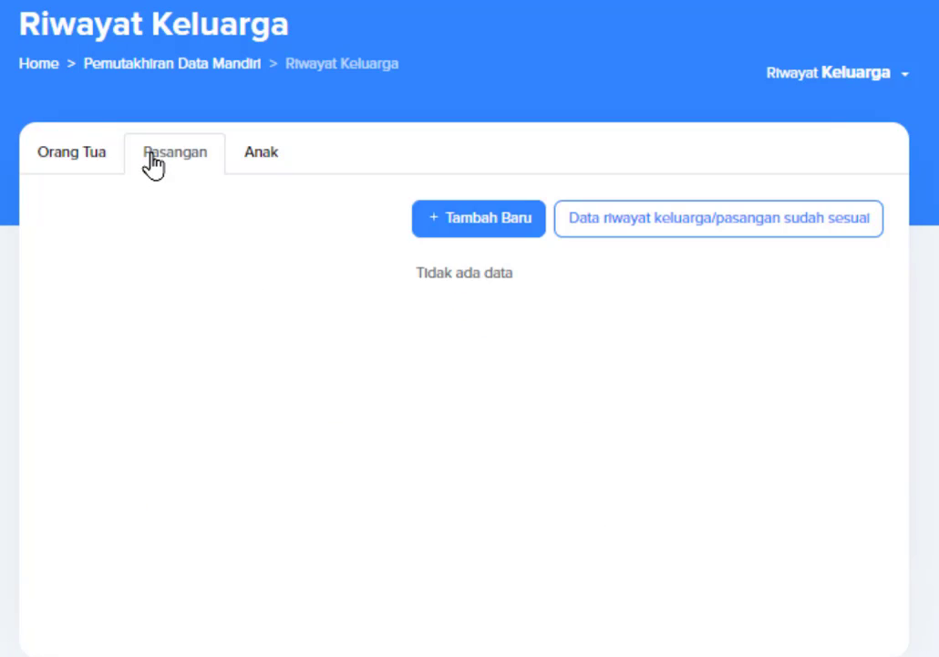
{"action": "left_click", "coordinate": [641, 232]}
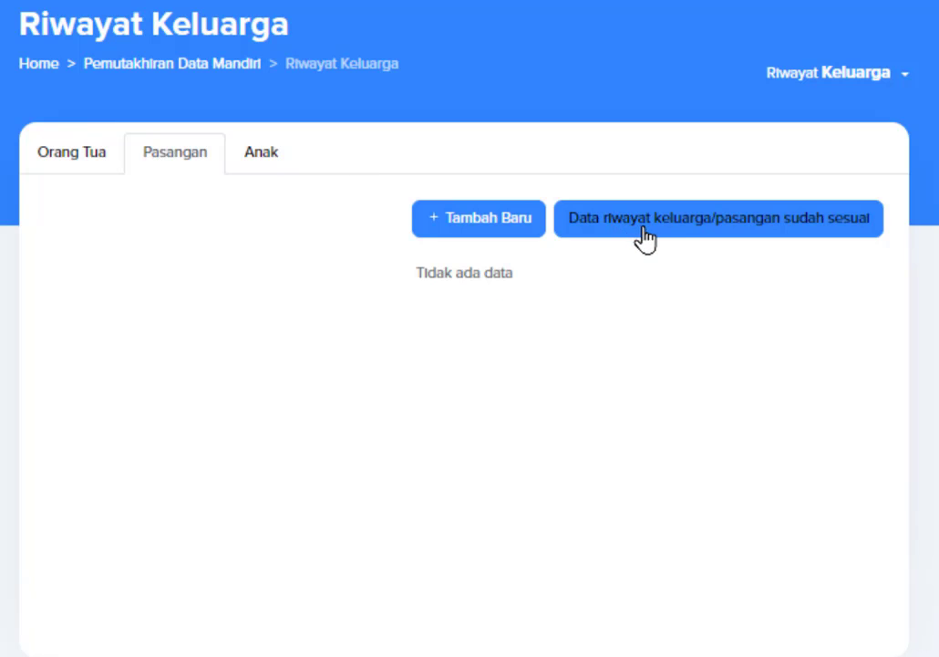
{"action": "left_click", "coordinate": [670, 239]}
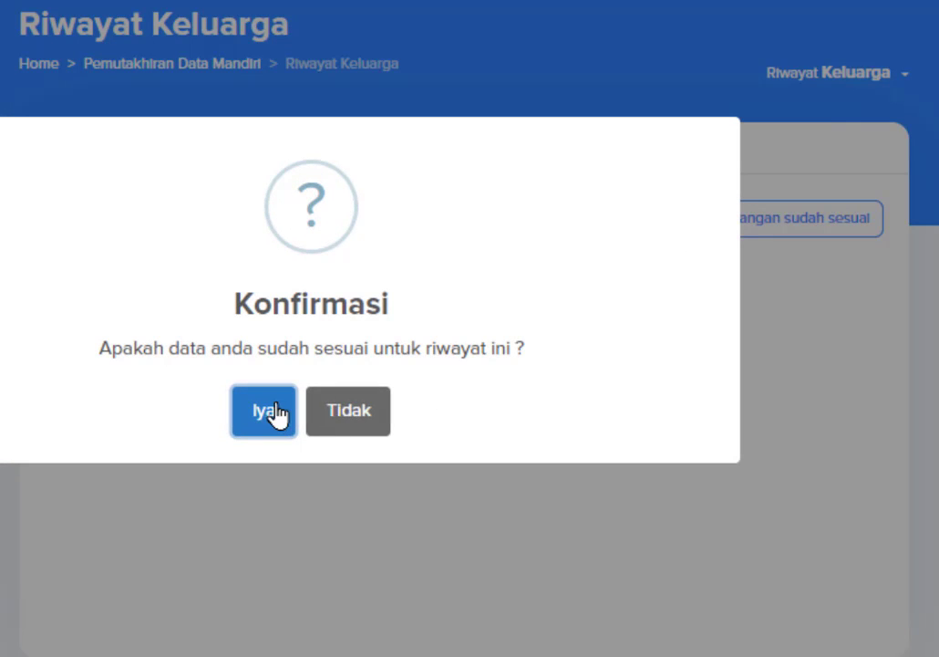
{"action": "left_click", "coordinate": [266, 414]}
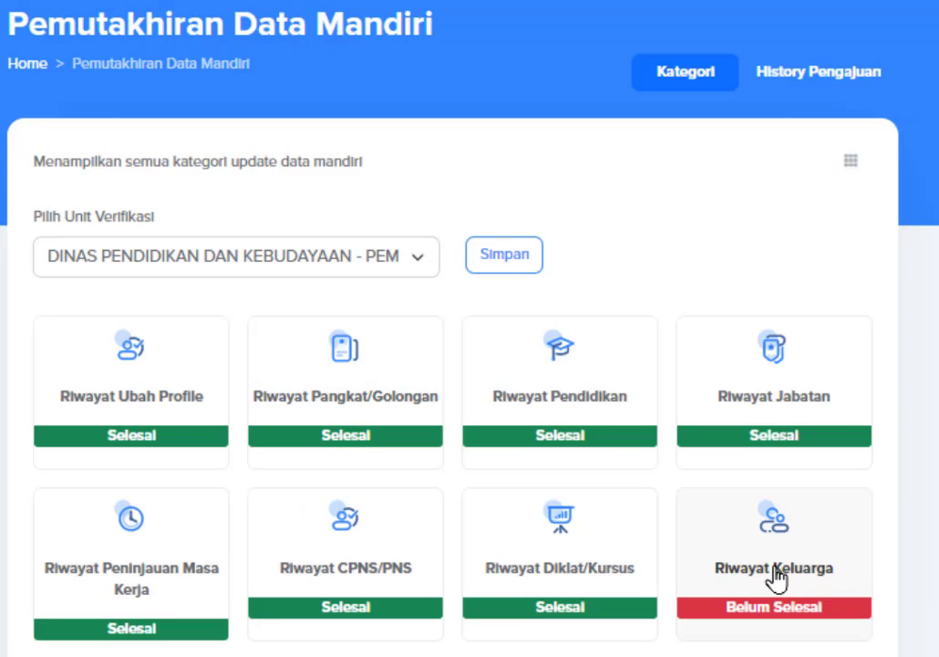
In the Anak section, declare the children data correct and confirm with Iya.
{"action": "left_click", "coordinate": [776, 578]}
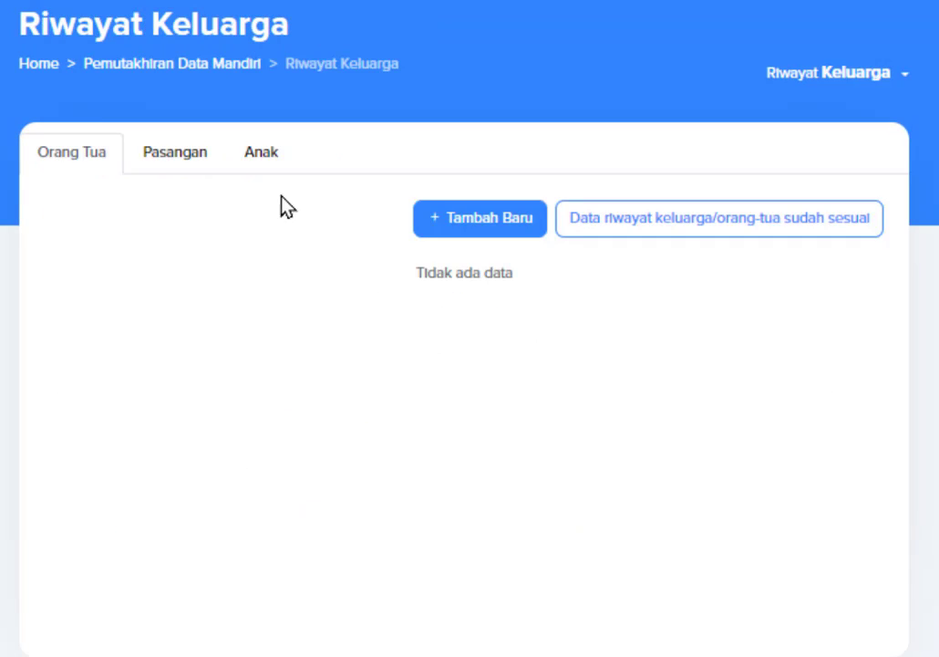
{"action": "left_click", "coordinate": [261, 162]}
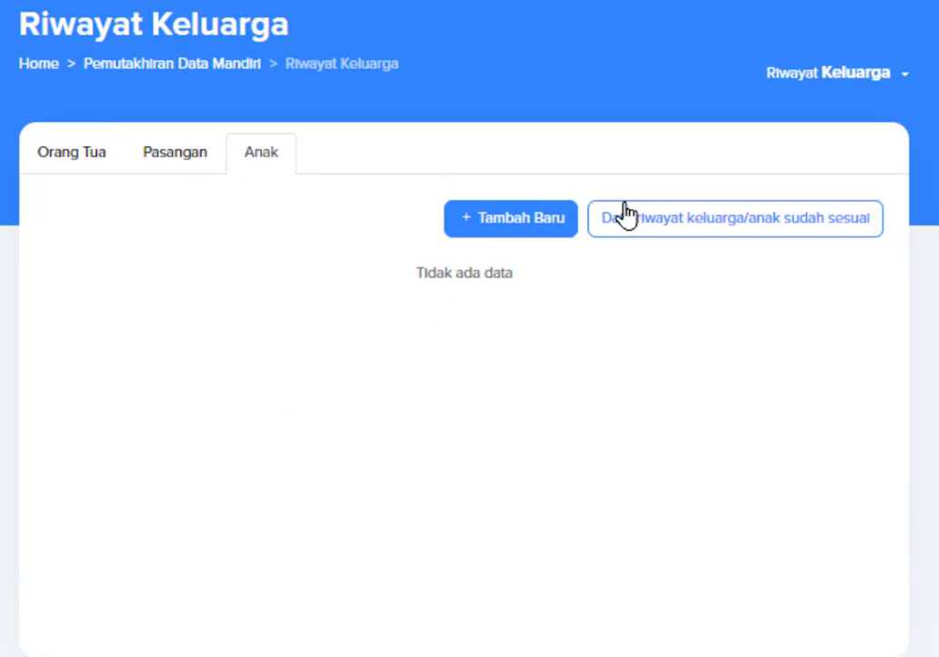
{"action": "left_click", "coordinate": [657, 230]}
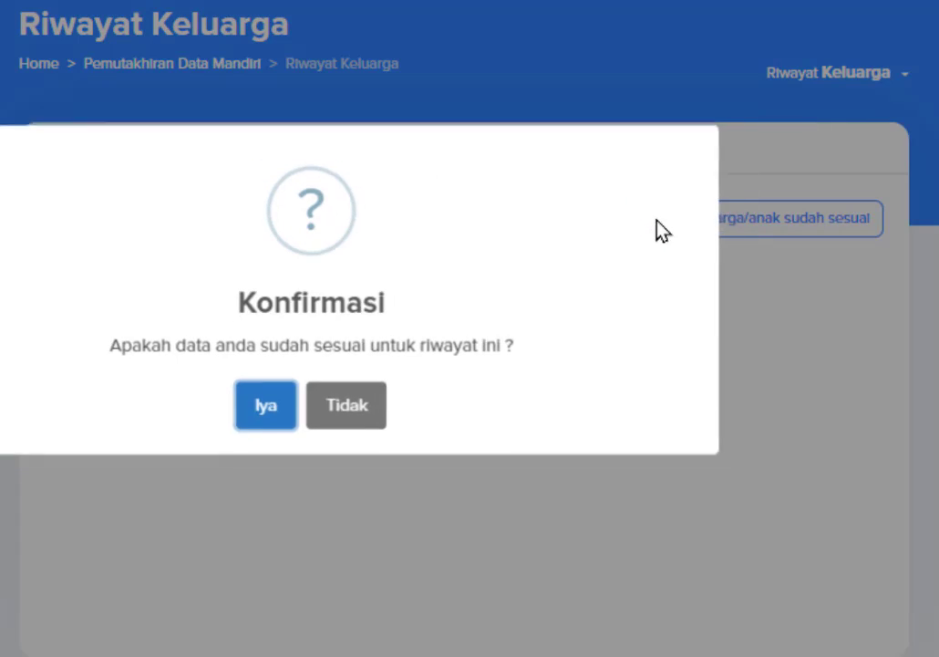
{"action": "left_click", "coordinate": [264, 408]}
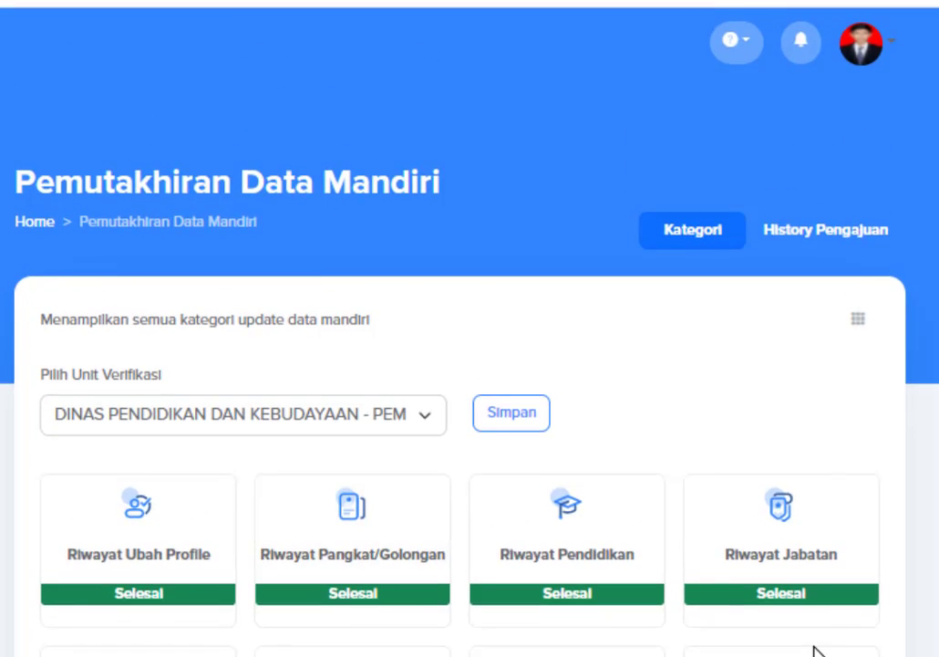
Open Riwayat SKP and confirm 'Data riwayat skp sudah sesuai' with Iya.
{"action": "scroll", "coordinate": [803, 620], "scroll_direction": "down", "scroll_amount": 2}
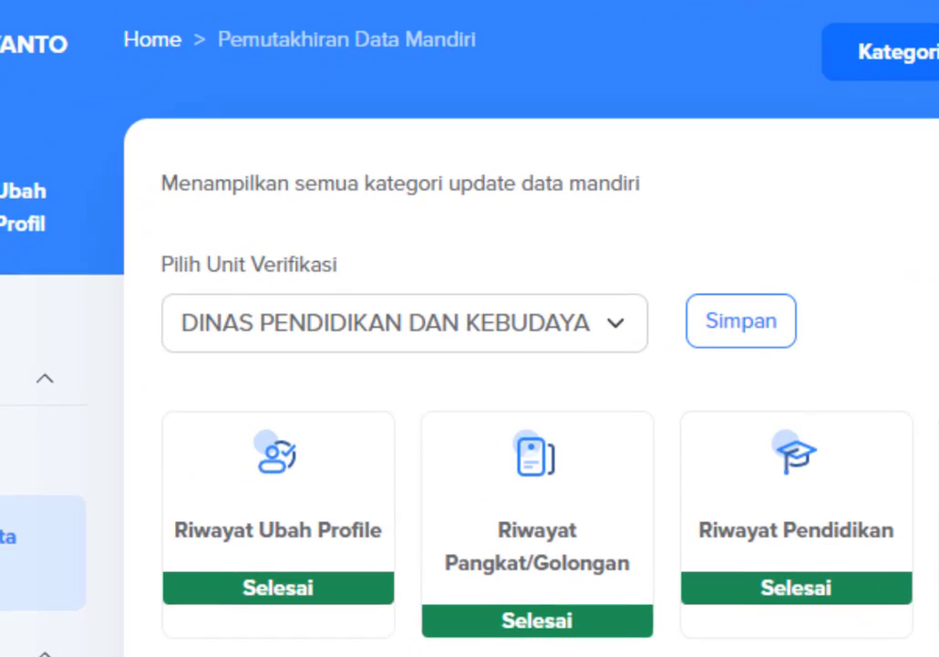
{"action": "scroll", "coordinate": [862, 406], "scroll_direction": "down", "scroll_amount": 4}
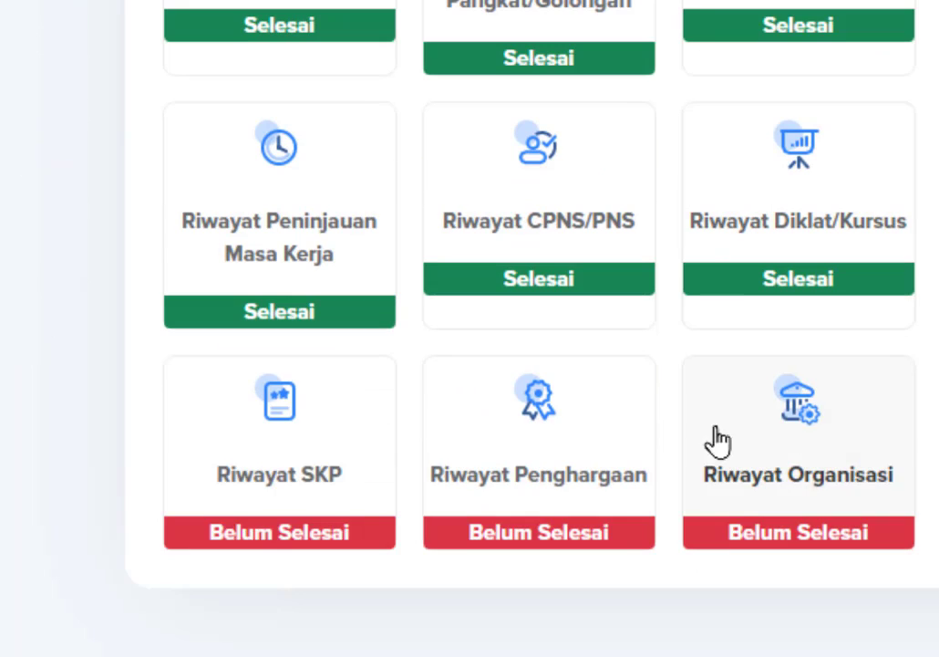
{"action": "left_click", "coordinate": [300, 469]}
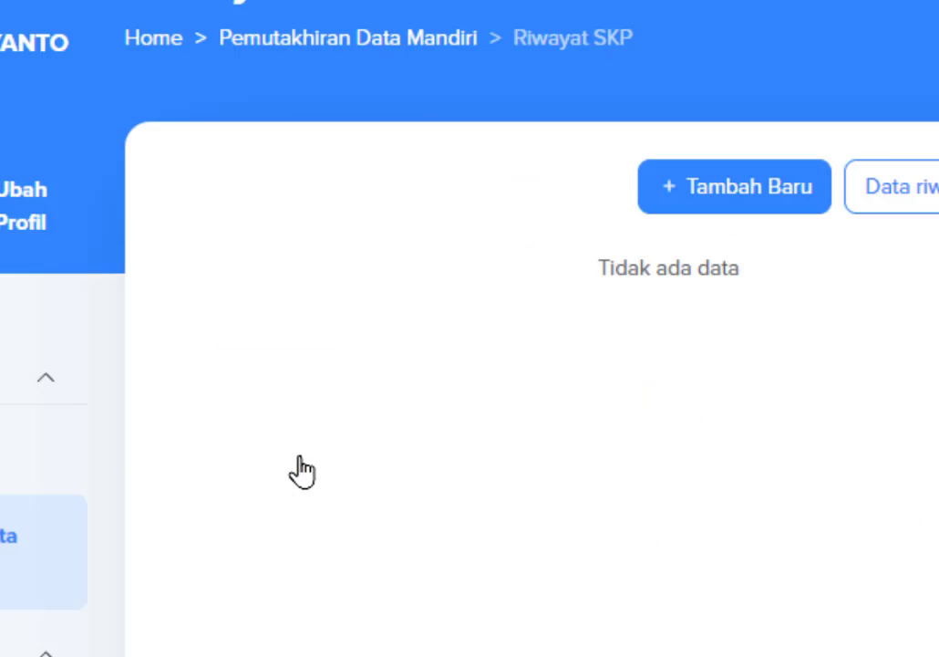
{"action": "left_click_drag", "start_coordinate": [306, 60], "coordinate": [60, 60]}
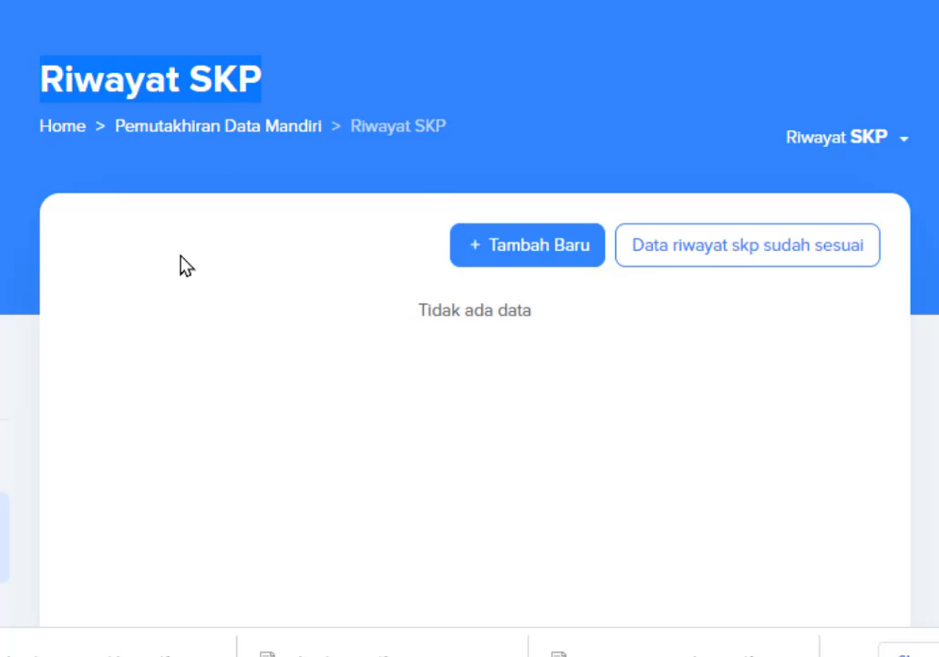
{"action": "left_click", "coordinate": [769, 265]}
{"action": "left_click", "coordinate": [292, 356]}
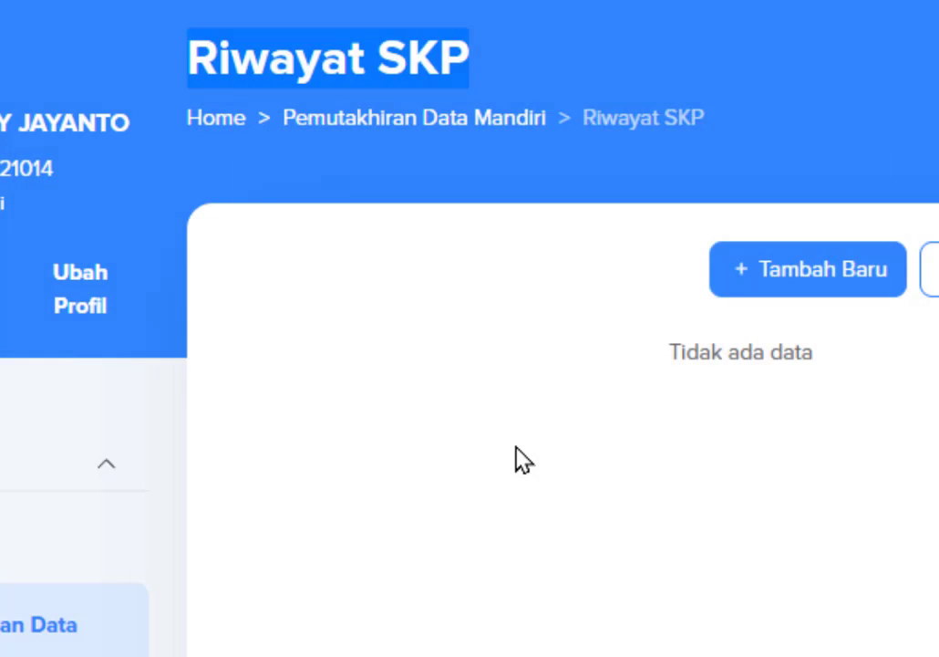
{"action": "scroll", "coordinate": [538, 457], "scroll_direction": "down", "scroll_amount": 6}
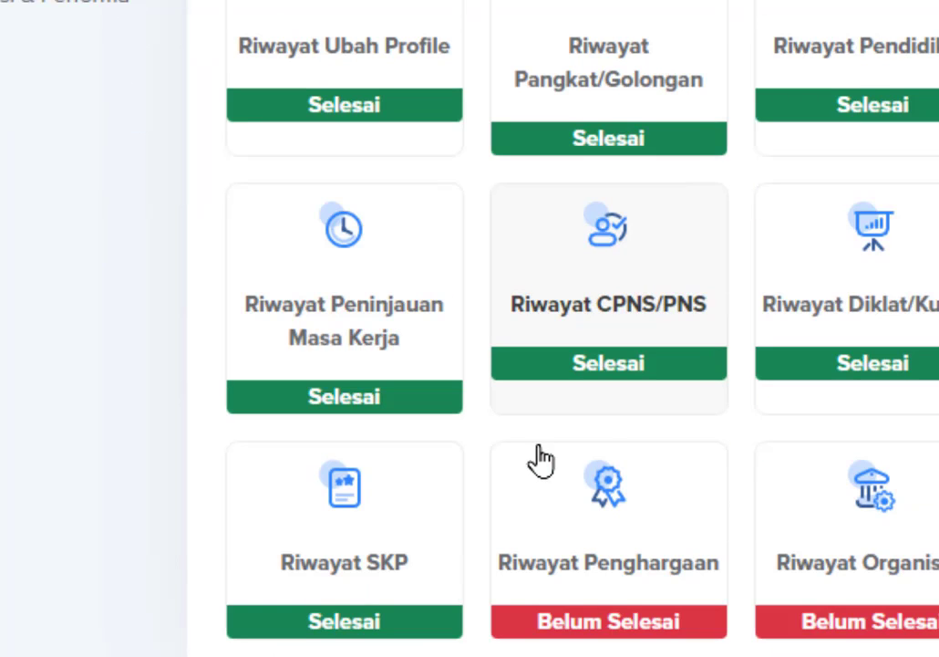
Confirm 'Data riwayat penghargaan sudah sesuai' so Riwayat Penghargaan records no award data.
{"action": "left_click", "coordinate": [629, 547]}
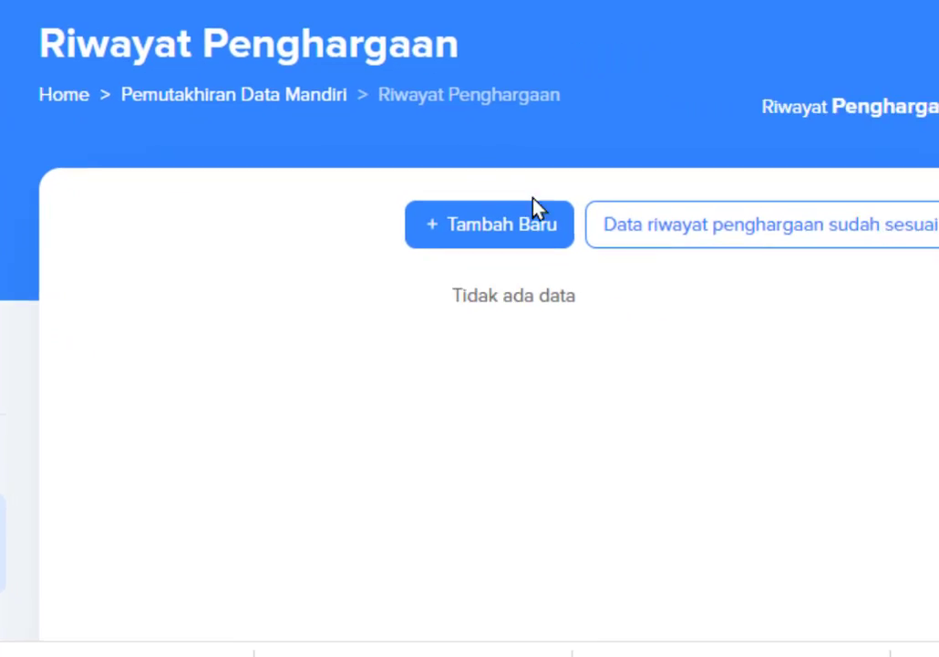
{"action": "left_click", "coordinate": [669, 239]}
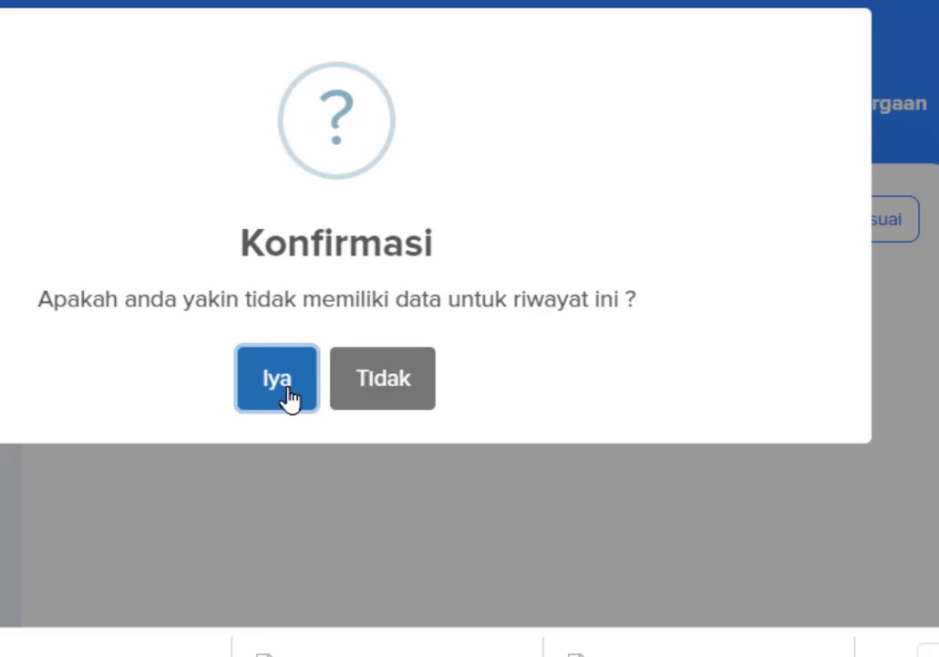
{"action": "left_click", "coordinate": [278, 378]}
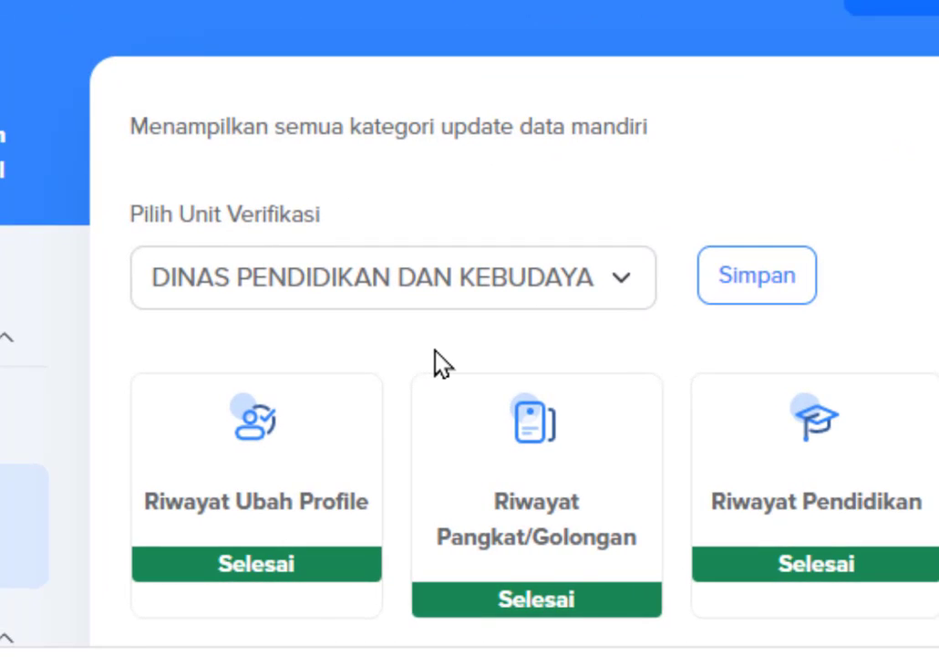
{"action": "scroll", "coordinate": [442, 363], "scroll_direction": "down", "scroll_amount": 6}
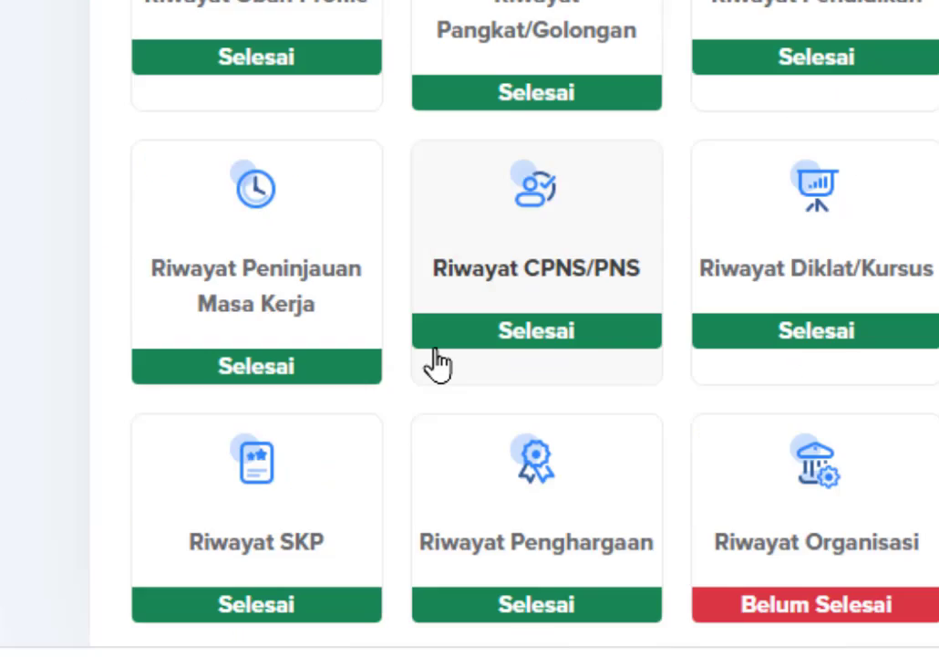
Start a new Riwayat Organisasi record with organisation name 'IKATAN GURU INDONESIA' pasted from Word.
{"action": "left_click", "coordinate": [823, 449]}
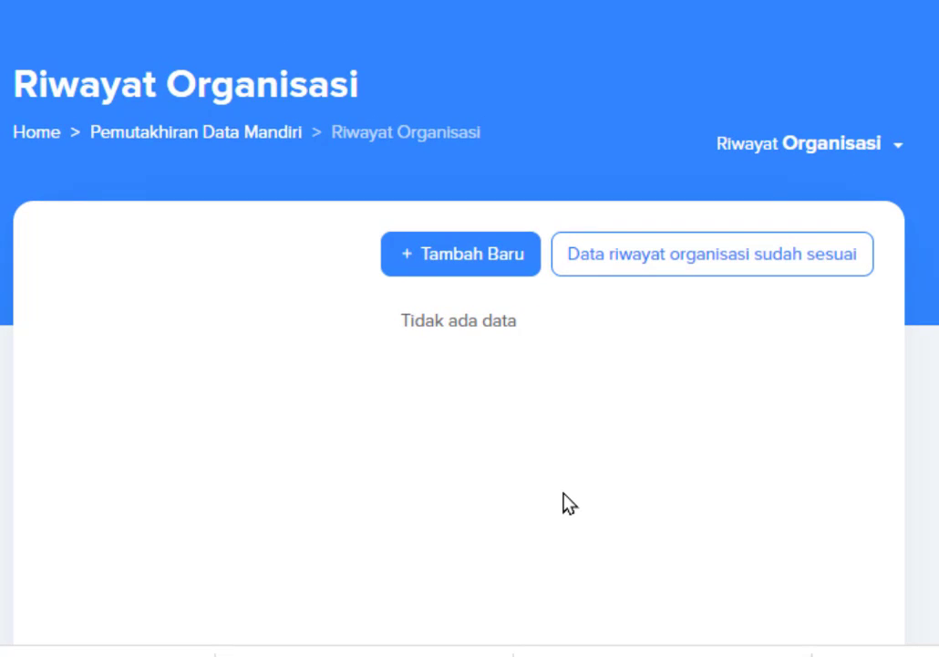
{"action": "left_click", "coordinate": [439, 255]}
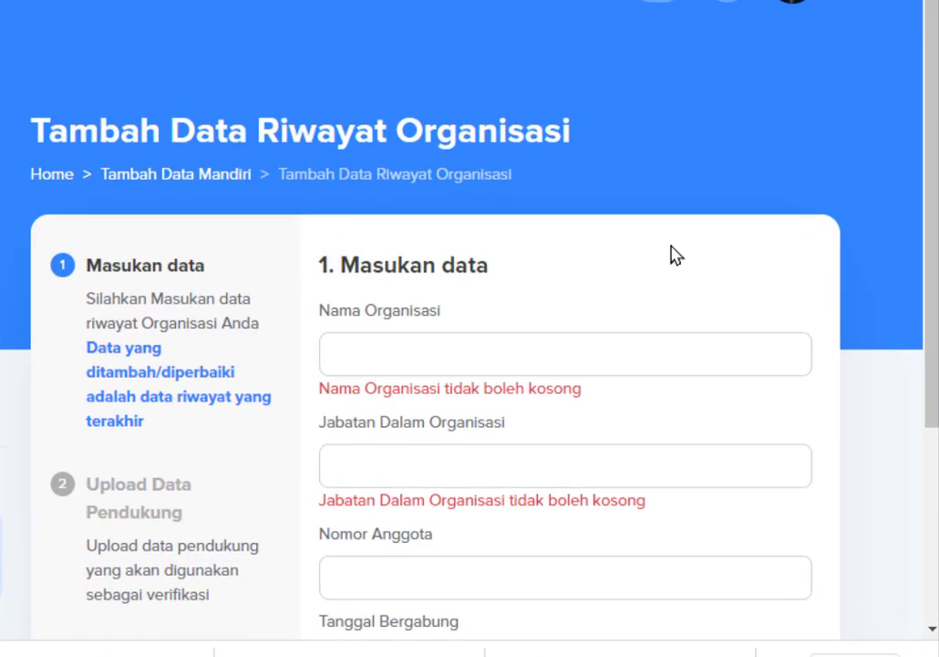
{"action": "scroll", "coordinate": [638, 237], "scroll_direction": "down", "scroll_amount": 3}
{"action": "left_click", "coordinate": [510, 135]}
{"action": "scroll", "coordinate": [510, 146], "scroll_direction": "up", "scroll_amount": 1}
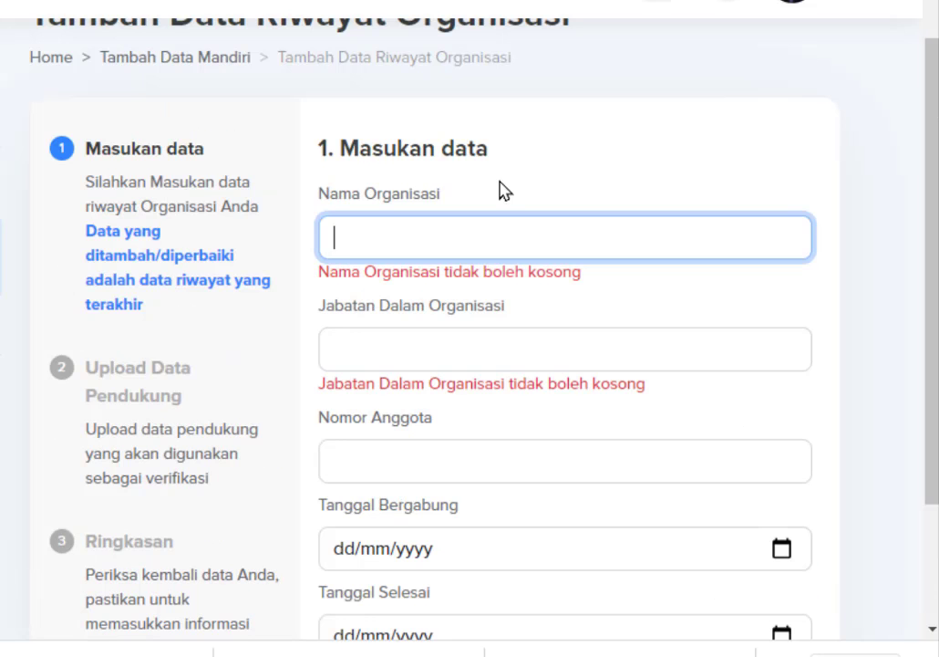
{"action": "key", "text": "alt+Tab"}
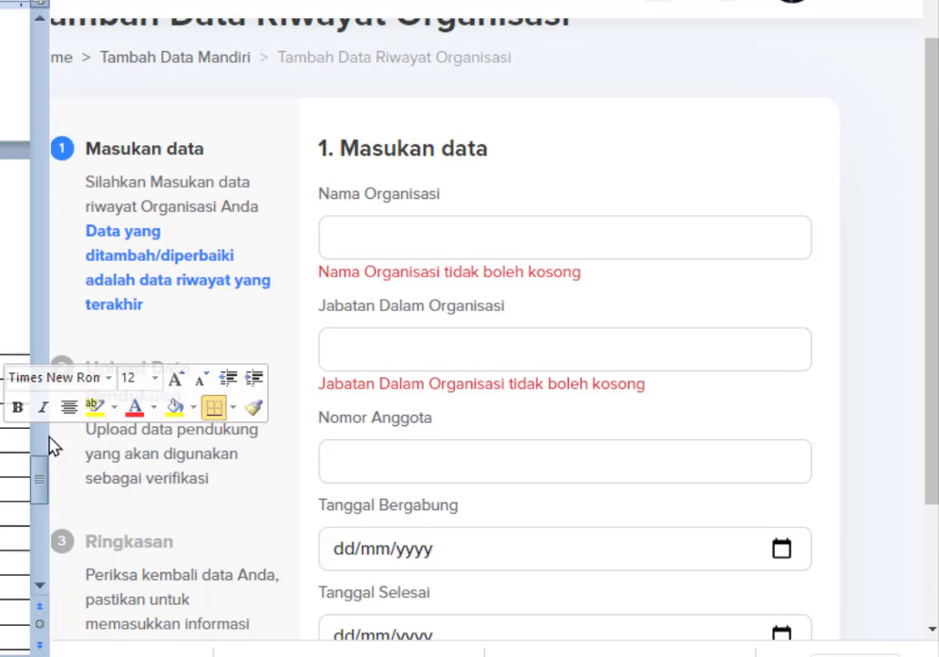
{"action": "left_click", "coordinate": [624, 243]}
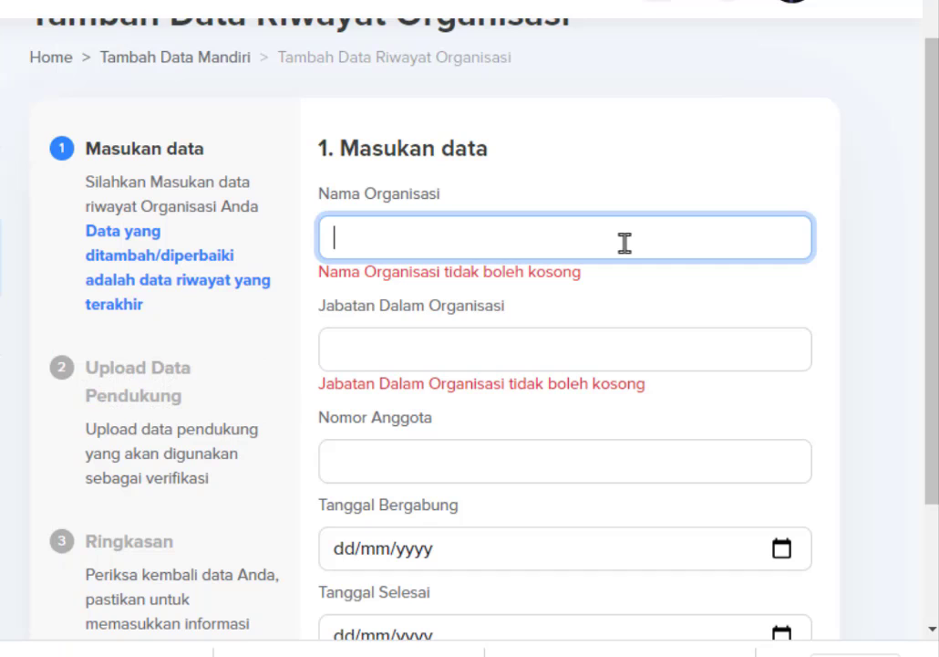
{"action": "type", "text": "IKATAN GURU INDONESIA"}
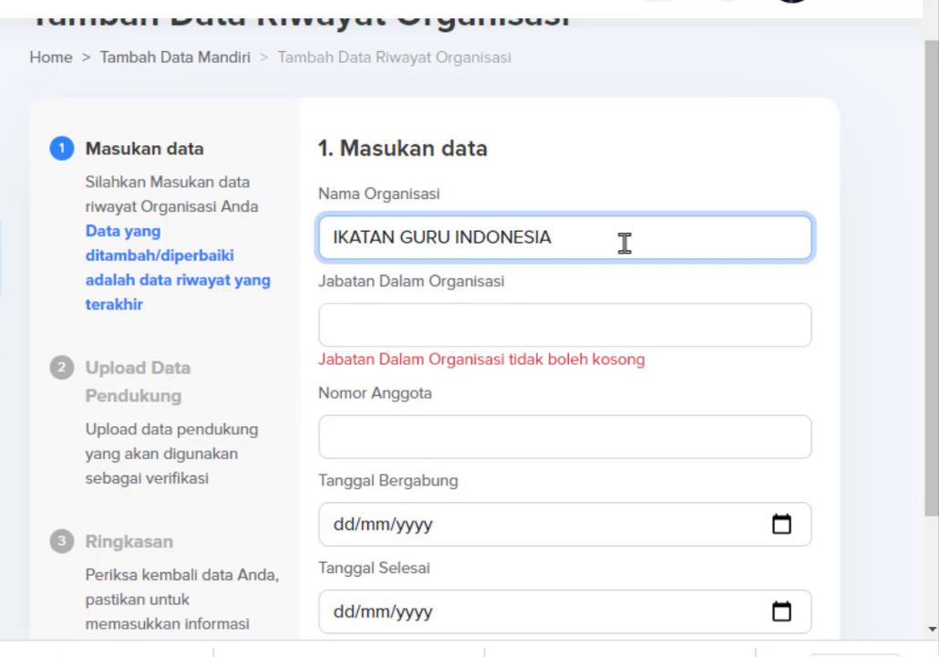
Enter position 'Anggota' and paste the membership number from the Word document.
{"action": "left_click", "coordinate": [455, 321]}
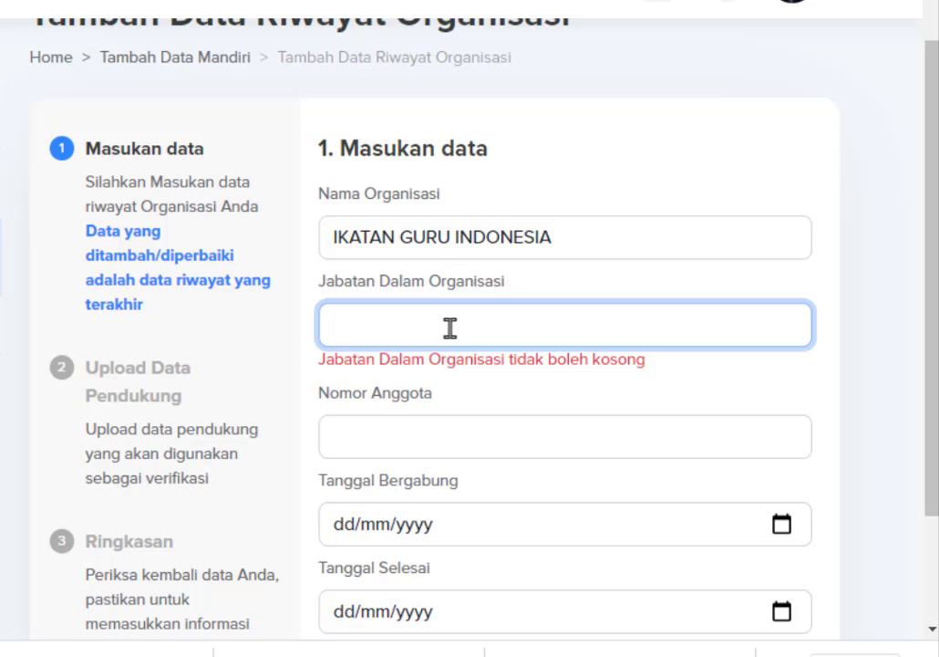
{"action": "type", "text": "Anggota"}
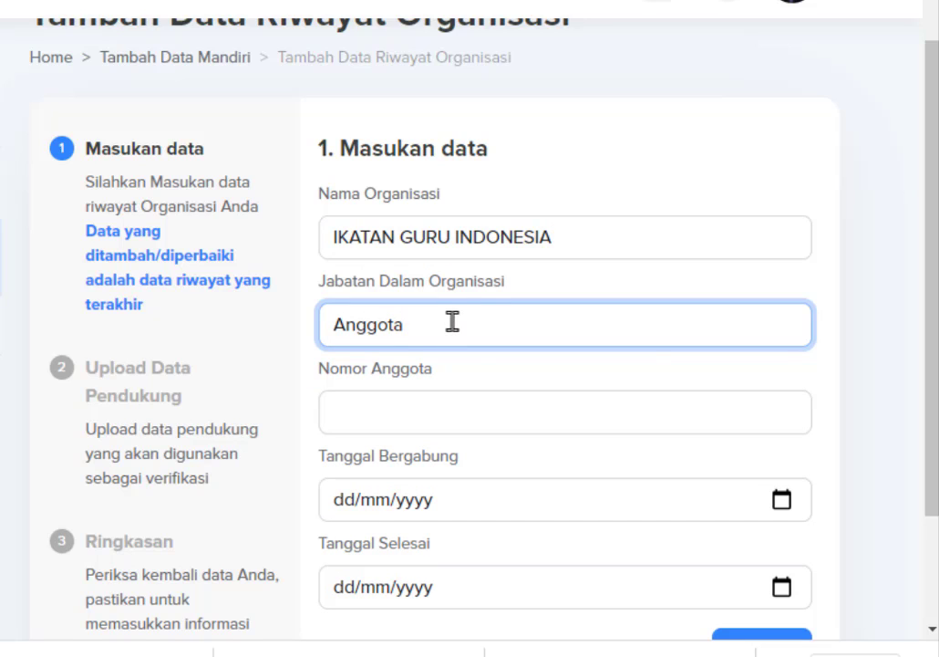
{"action": "left_click", "coordinate": [413, 398]}
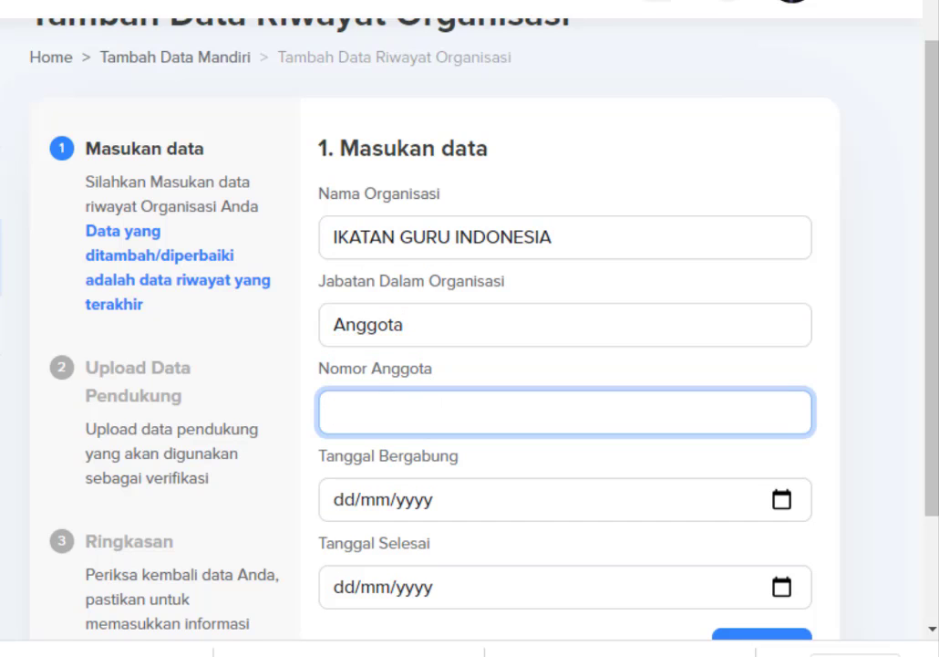
{"action": "key", "text": "alt+Tab"}
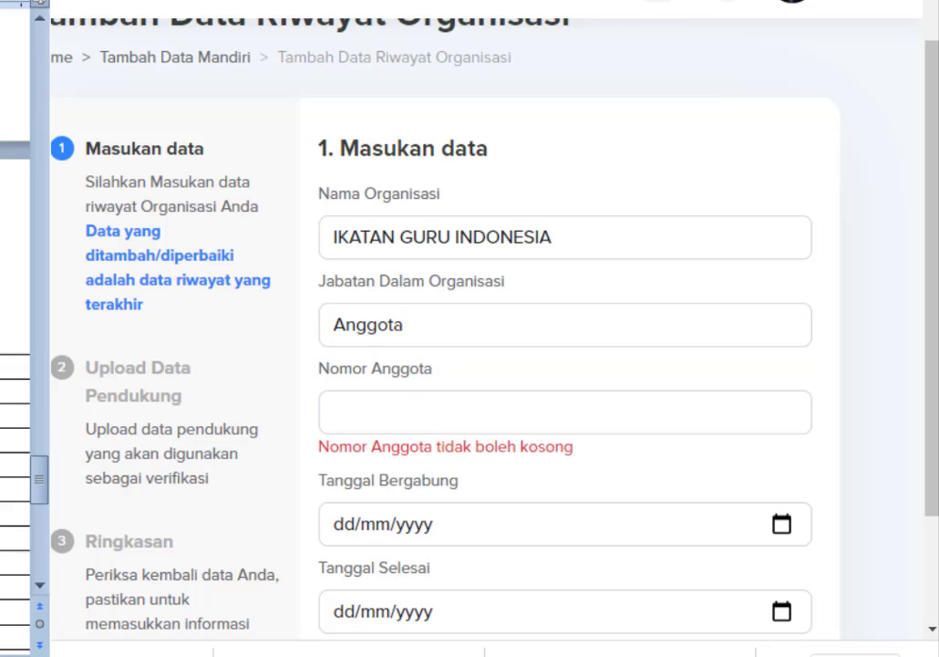
{"action": "left_click", "coordinate": [428, 402]}
{"action": "key", "text": "ctrl+v"}
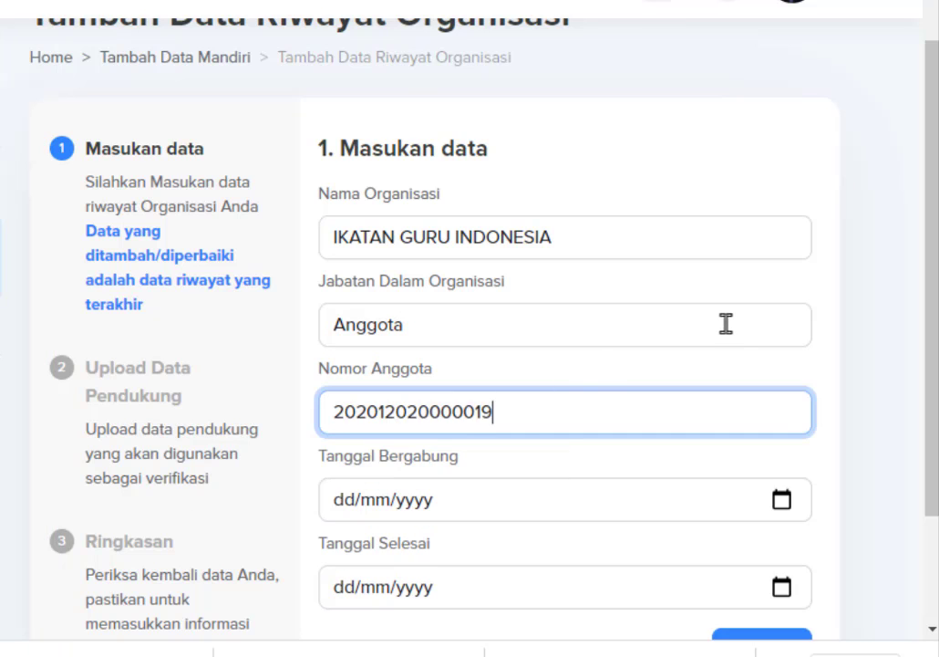
{"action": "scroll", "coordinate": [728, 322], "scroll_direction": "down", "scroll_amount": 1}
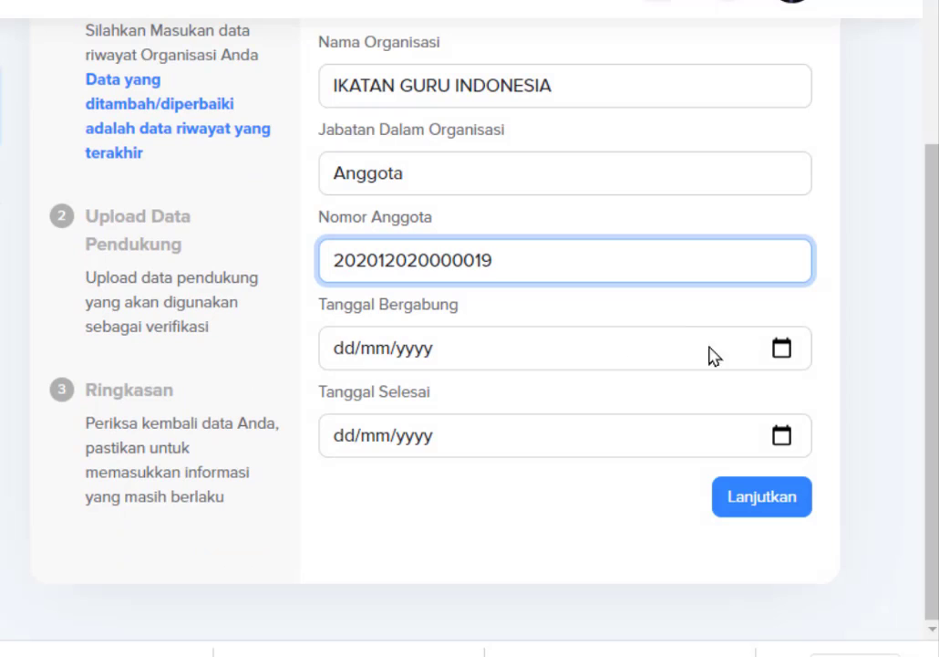
{"action": "key", "text": "alt+Tab"}
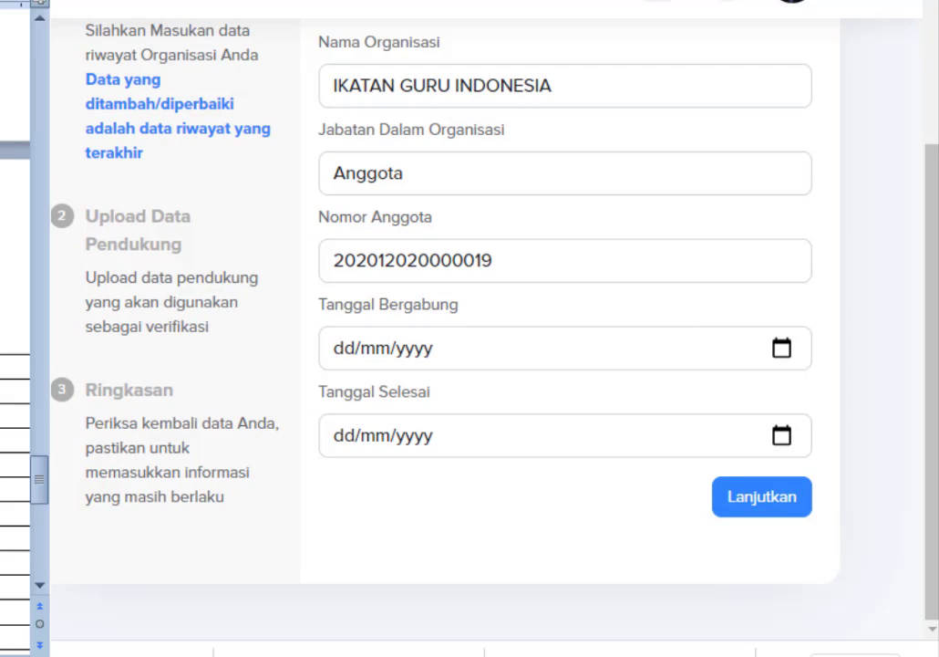
{"action": "left_click", "coordinate": [402, 540]}
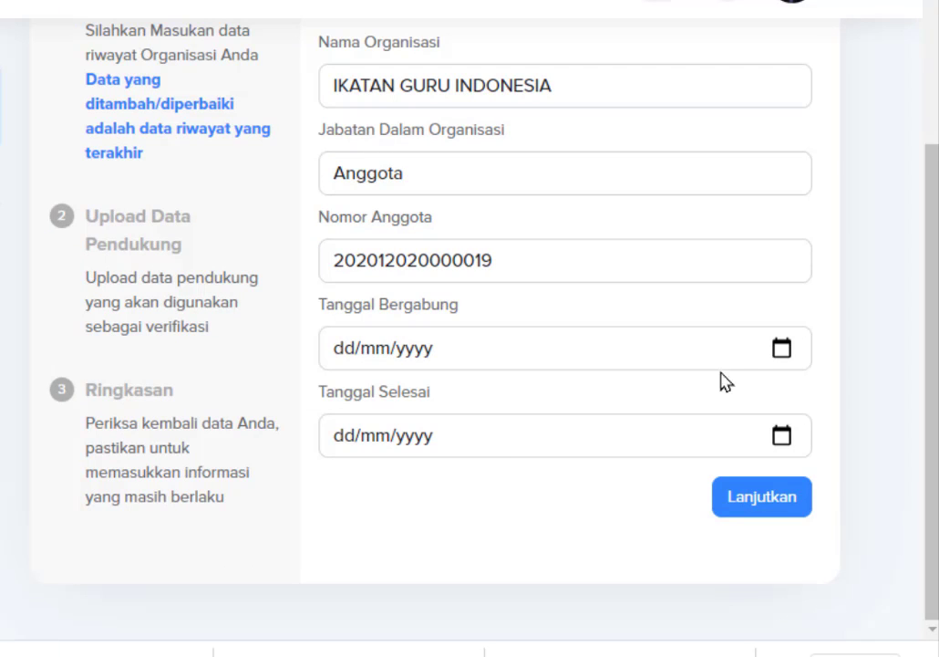
Set Tanggal Bergabung to 12 May 2020 and continue to the document upload step.
{"action": "left_click", "coordinate": [782, 351]}
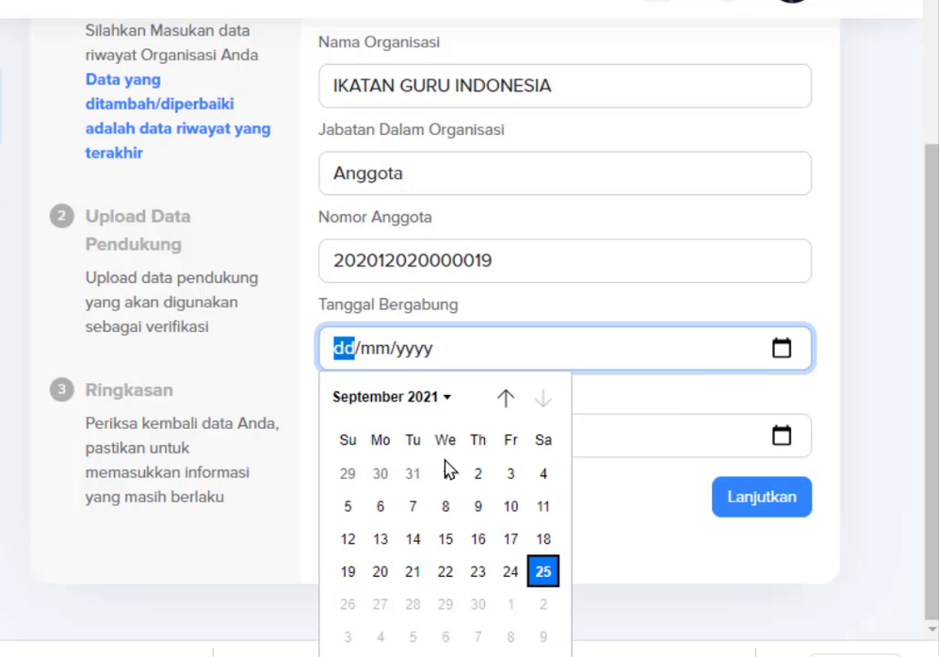
{"action": "left_click", "coordinate": [441, 397]}
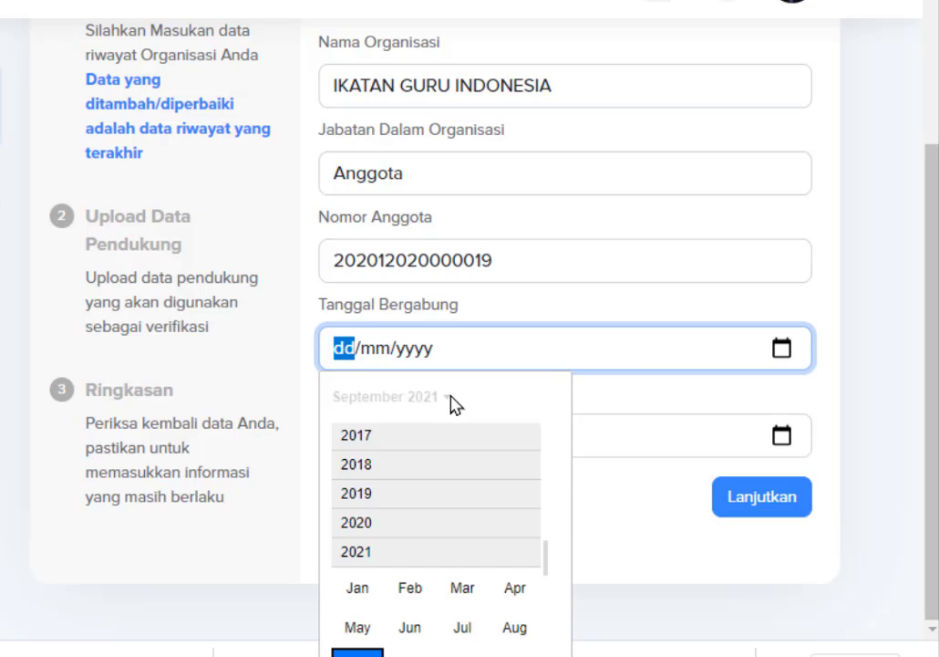
{"action": "left_click", "coordinate": [363, 523]}
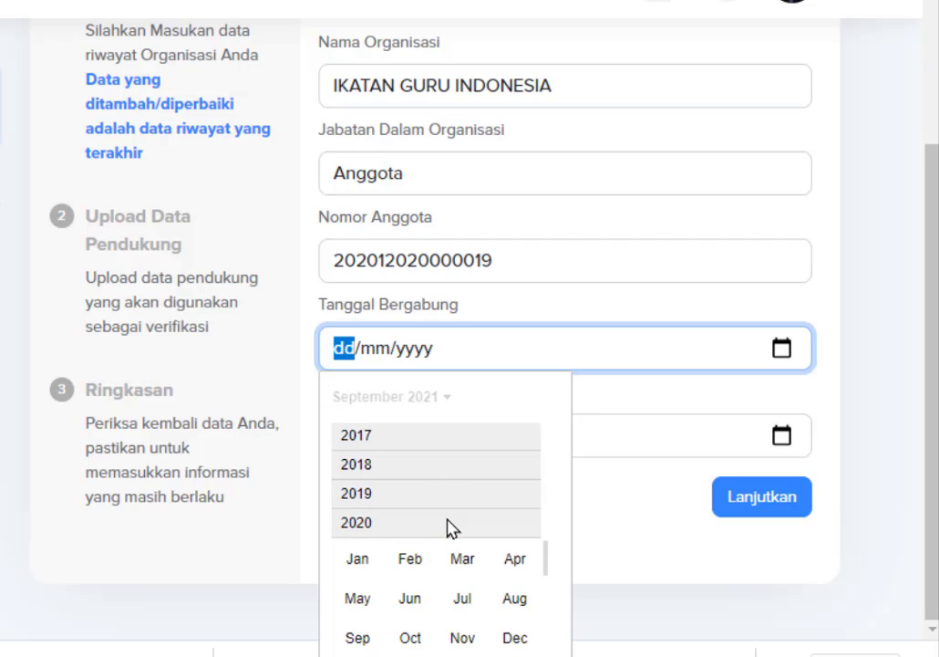
{"action": "left_click", "coordinate": [357, 602]}
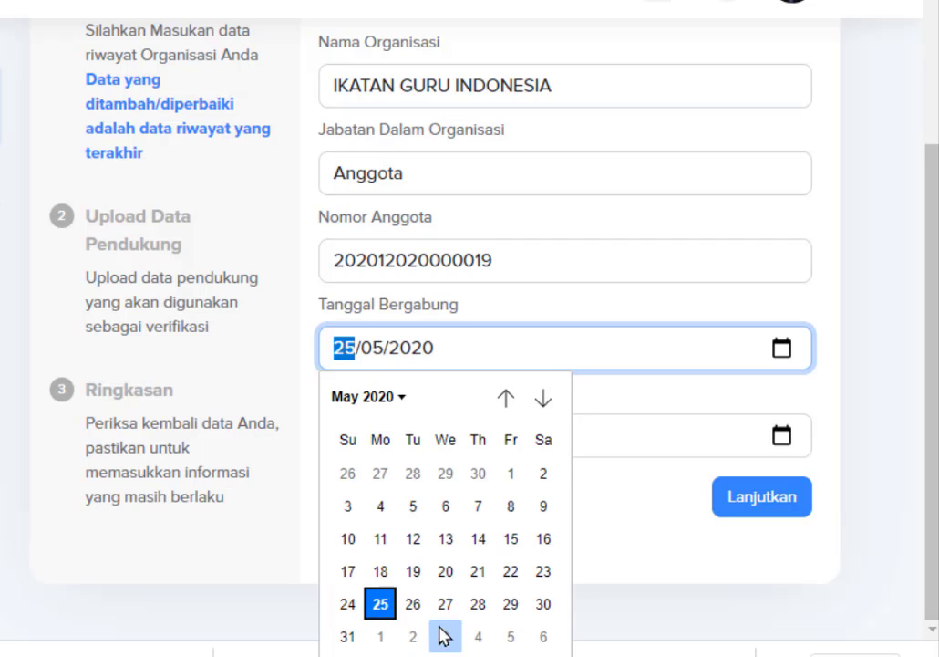
{"action": "left_click", "coordinate": [415, 539]}
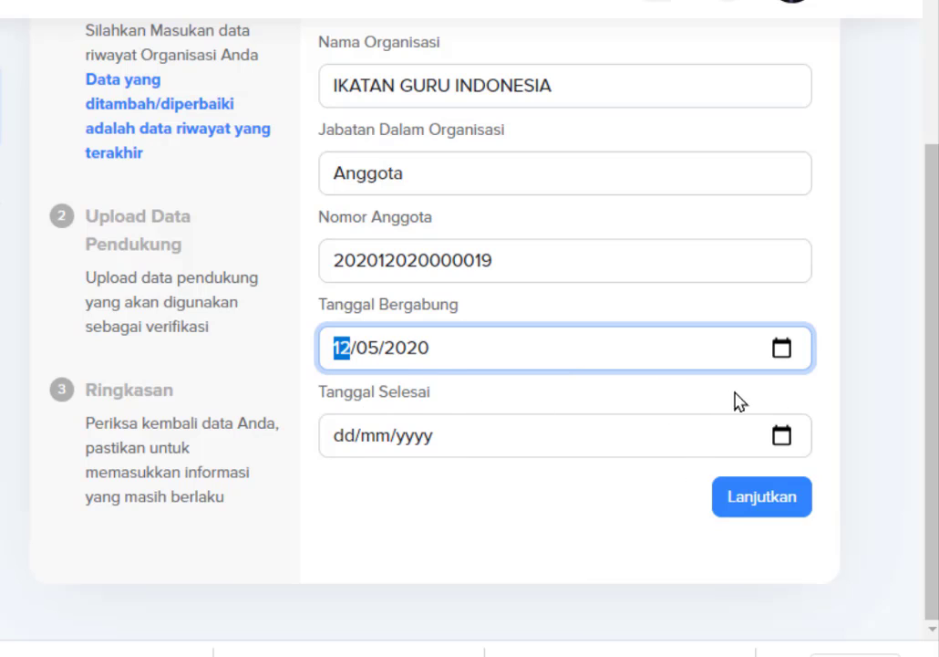
{"action": "left_click", "coordinate": [769, 499]}
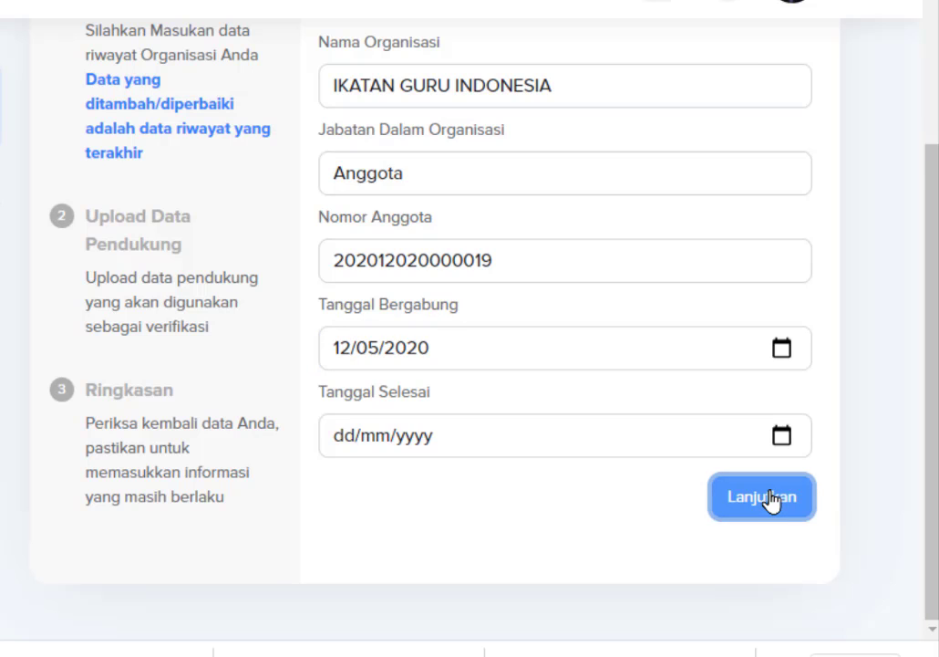
Upload the KTA membership card PDF as Dok SK Organisasi, then proceed to the summary.
{"action": "scroll", "coordinate": [734, 484], "scroll_direction": "up", "scroll_amount": 3}
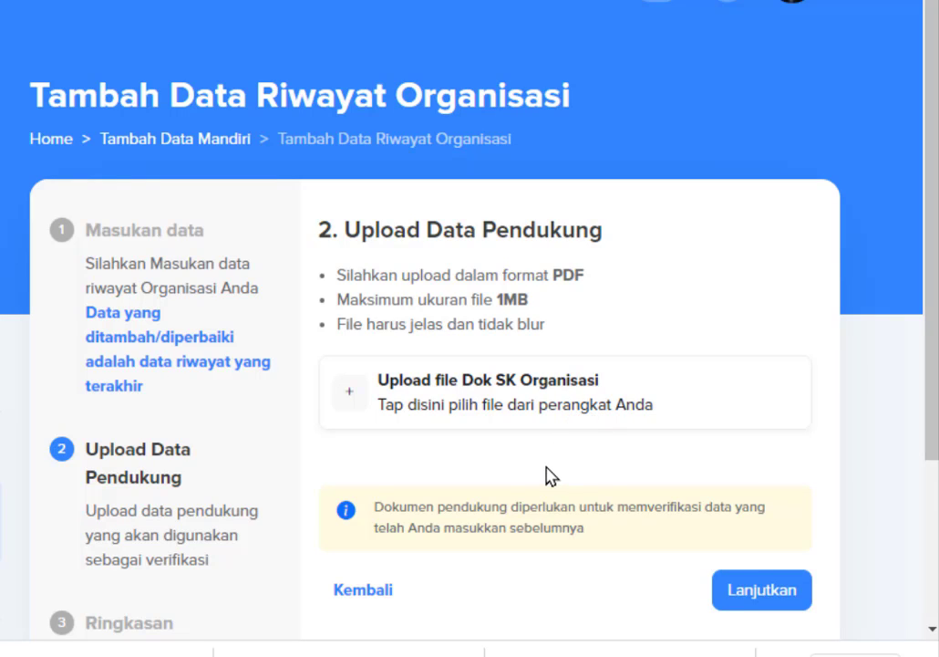
{"action": "left_click", "coordinate": [560, 410]}
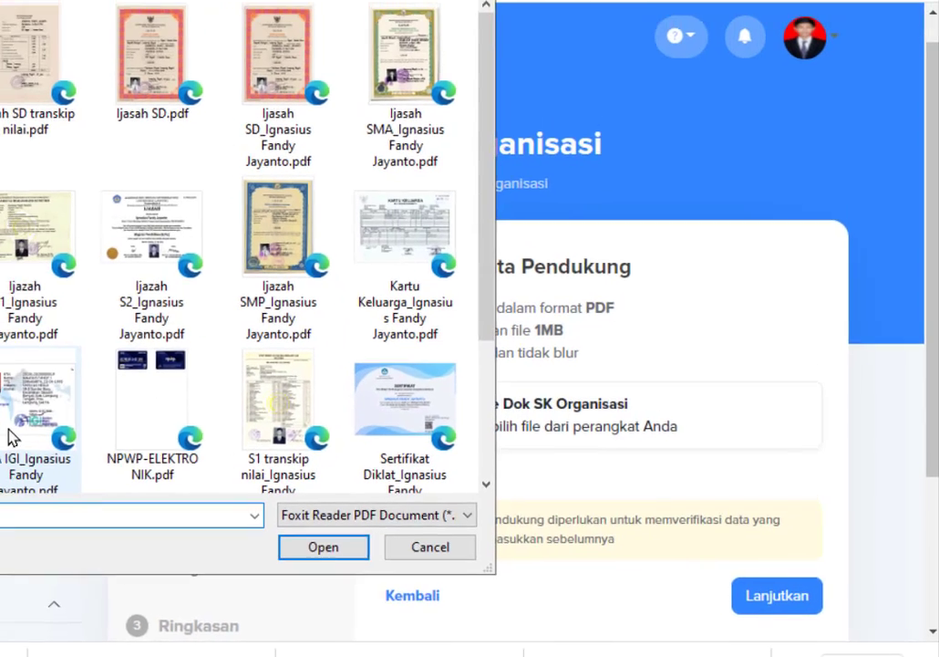
{"action": "left_click", "coordinate": [9, 438]}
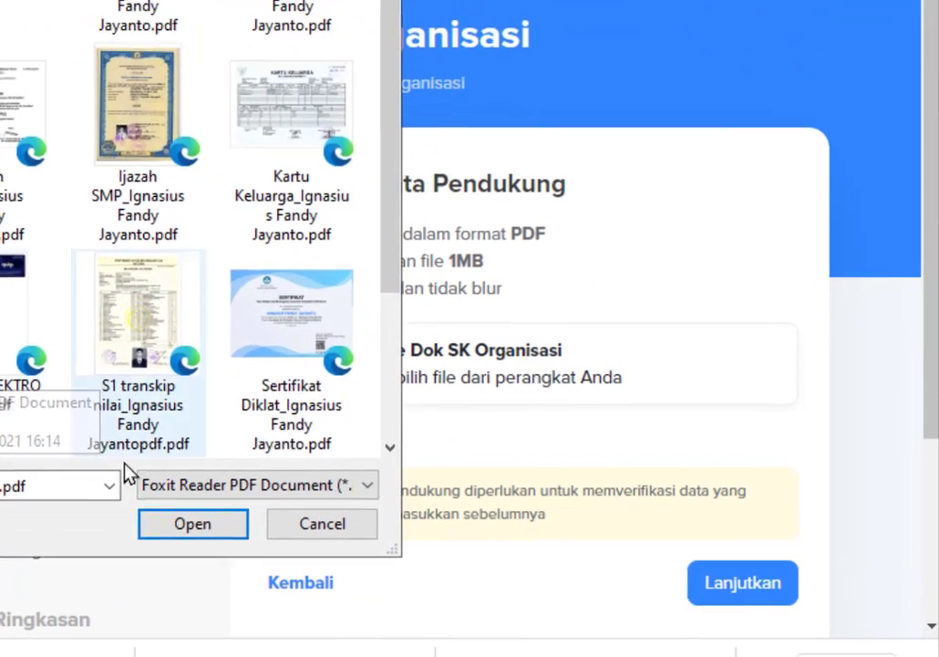
{"action": "left_click", "coordinate": [161, 524]}
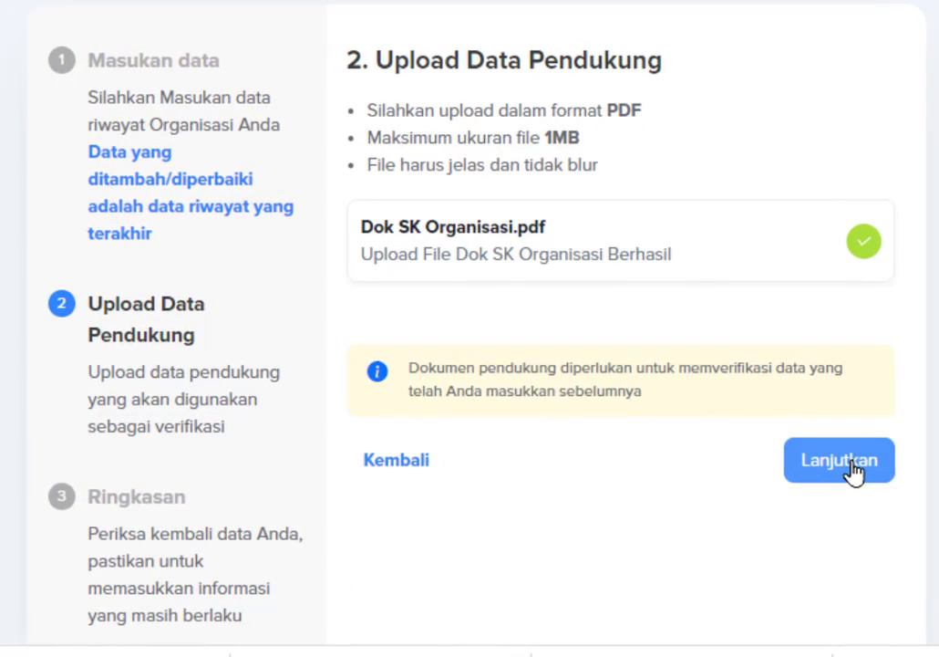
{"action": "left_click", "coordinate": [742, 581]}
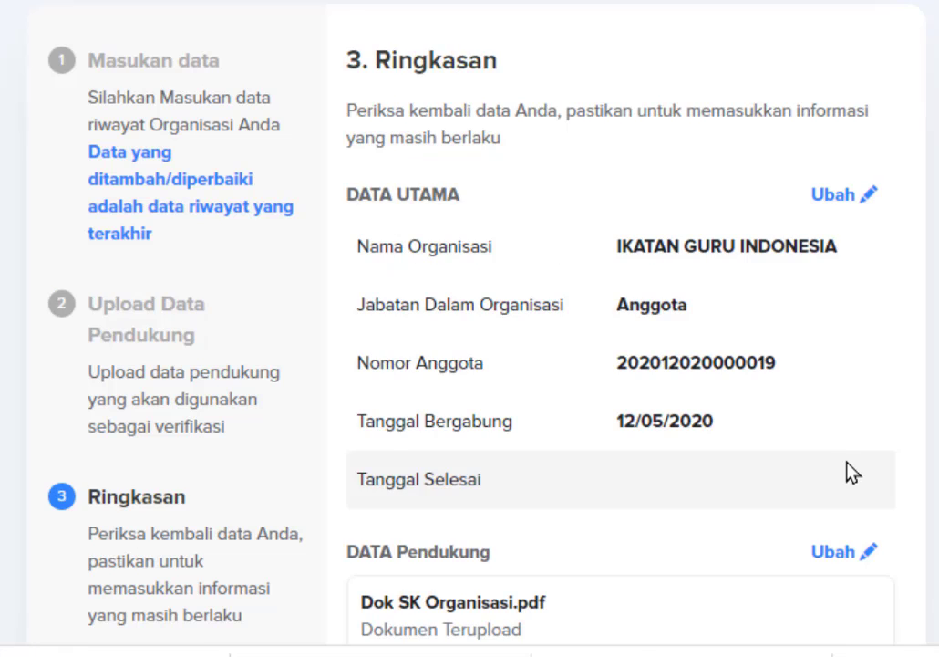
Tick the 'Saya menyatakan…' declaration, send the organisation record, and return to the category list.
{"action": "scroll", "coordinate": [848, 472], "scroll_direction": "down", "scroll_amount": 3}
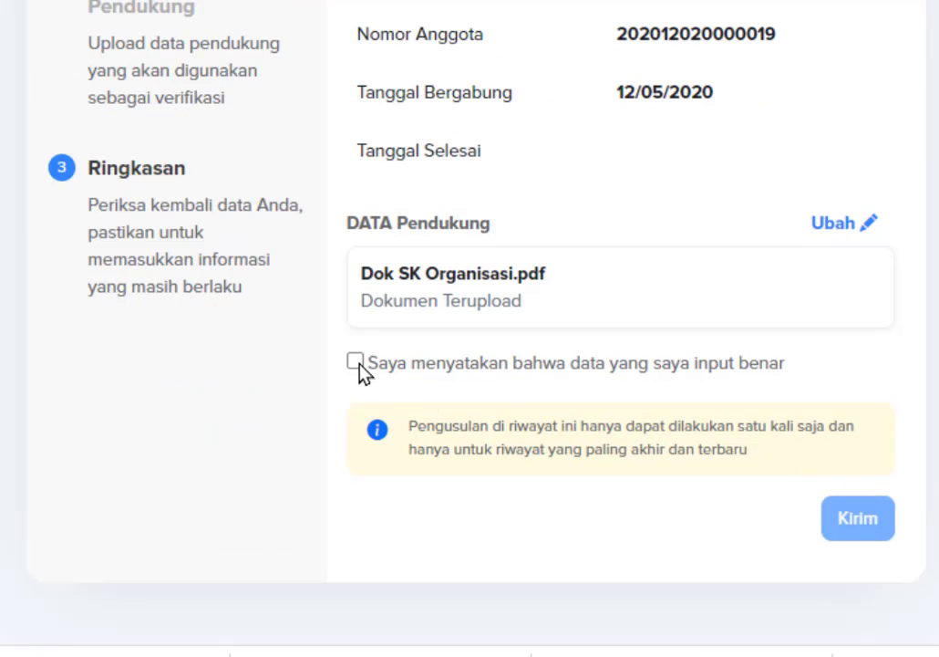
{"action": "left_click", "coordinate": [357, 362]}
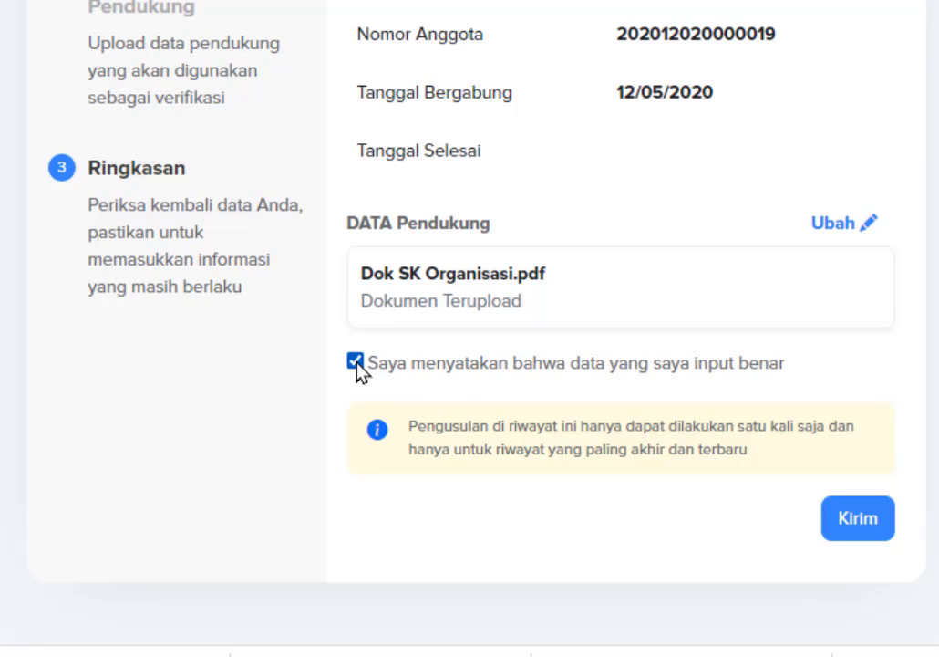
{"action": "left_click", "coordinate": [863, 529]}
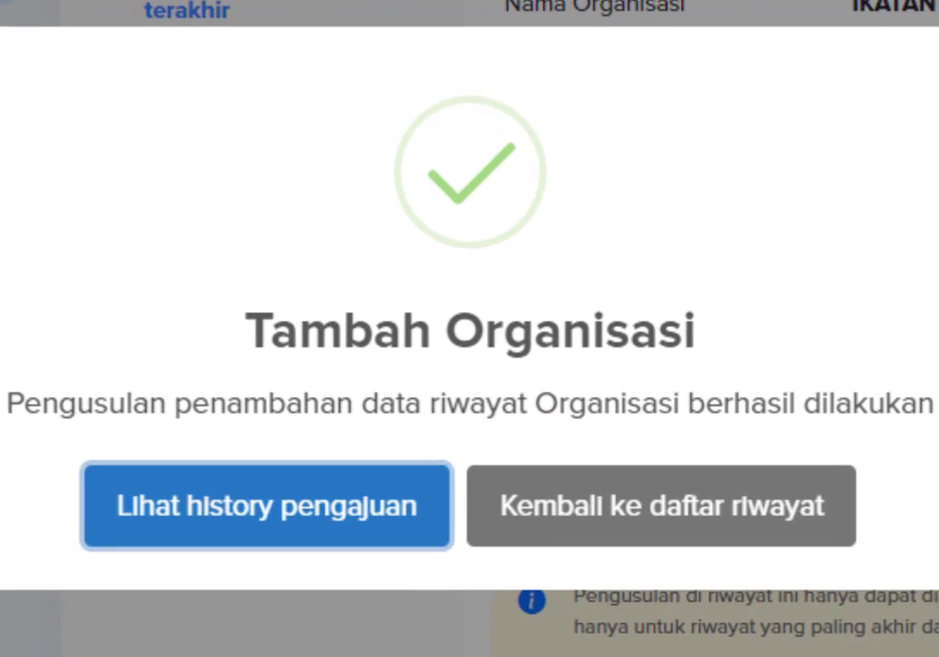
{"action": "left_click", "coordinate": [694, 512]}
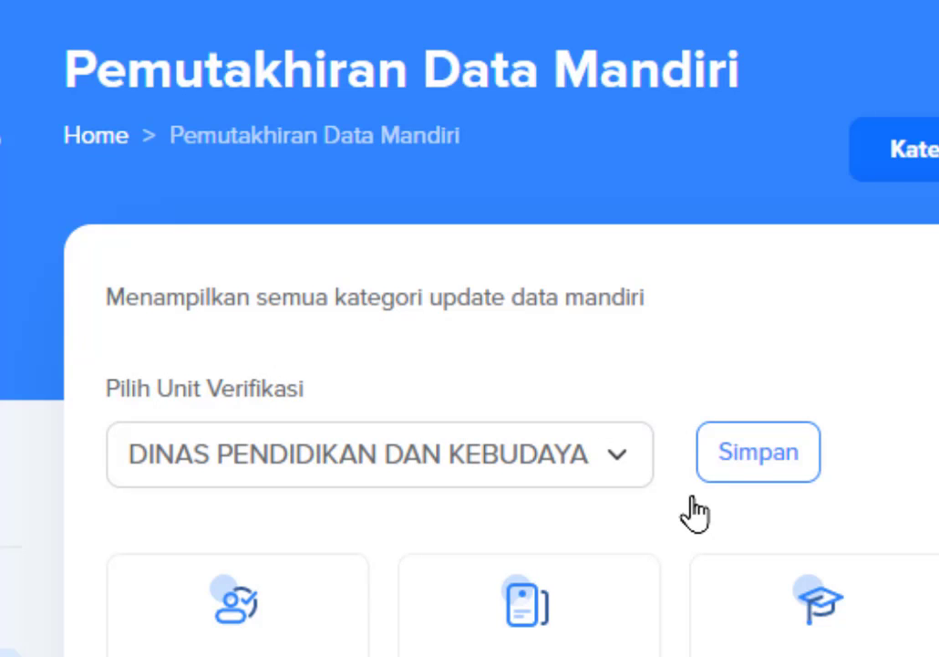
{"action": "scroll", "coordinate": [690, 514], "scroll_direction": "down", "scroll_amount": 3}
{"action": "scroll", "coordinate": [693, 516], "scroll_direction": "down", "scroll_amount": 2}
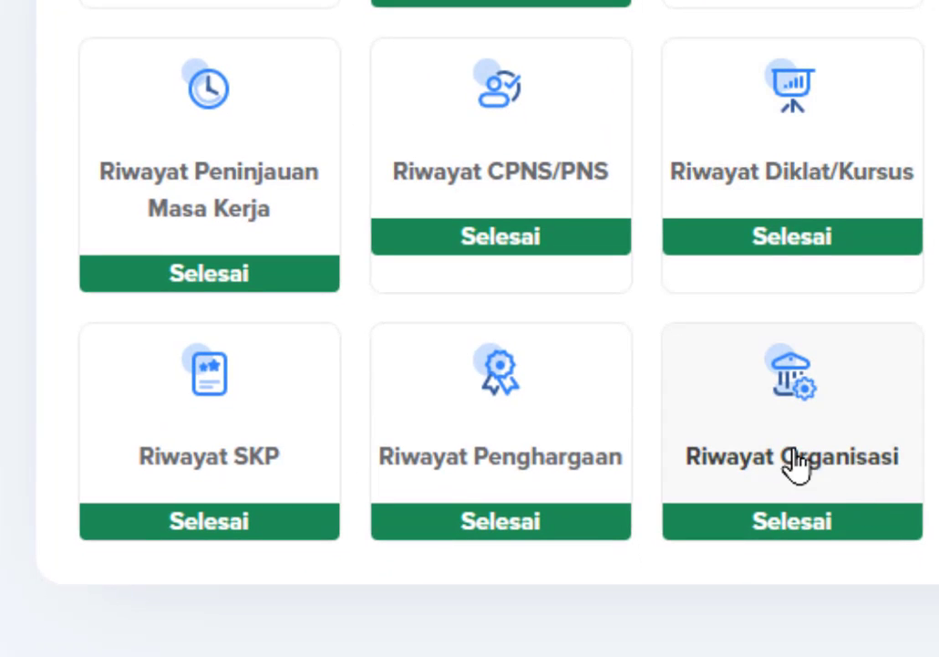
{"action": "left_click", "coordinate": [796, 465]}
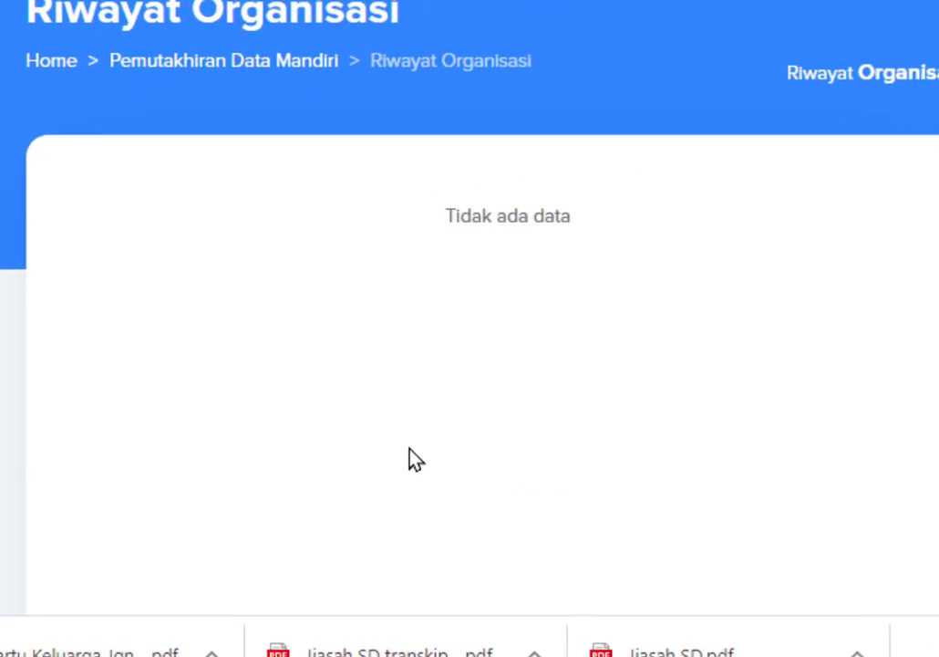
{"action": "left_click", "coordinate": [207, 108]}
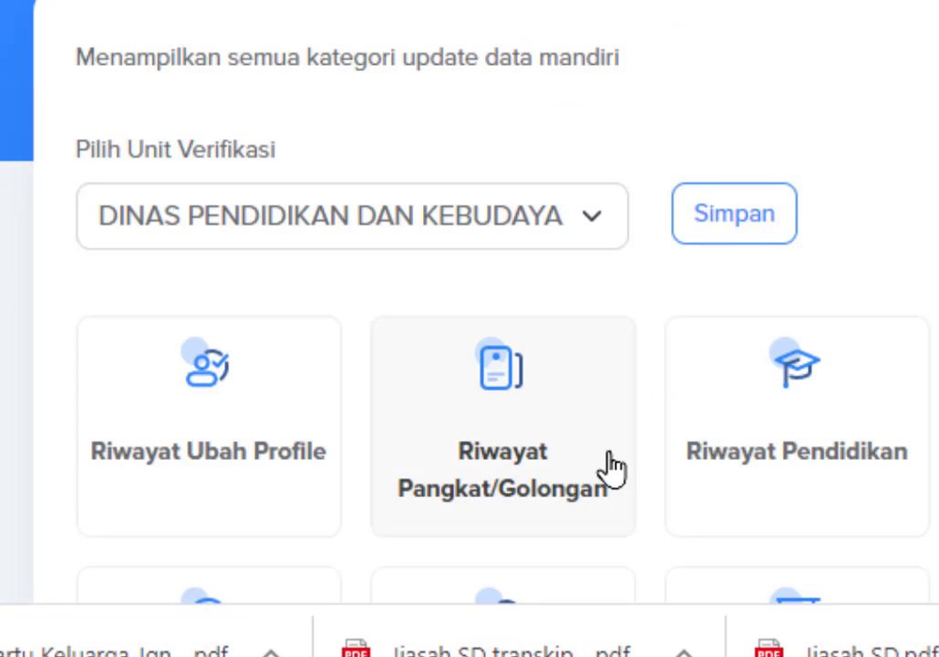
{"action": "scroll", "coordinate": [609, 468], "scroll_direction": "down", "scroll_amount": 6}
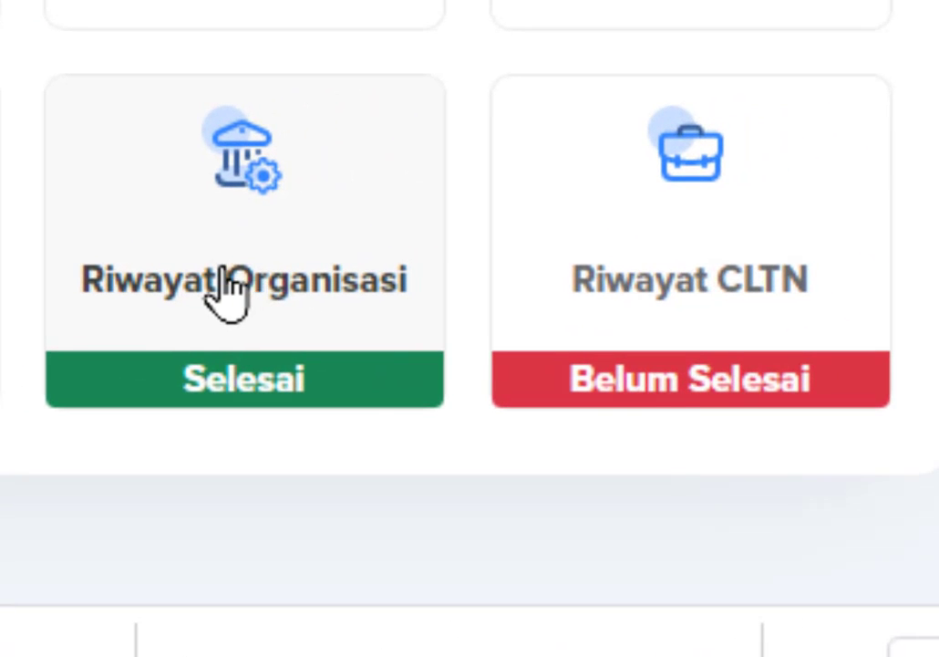
Confirm 'Data riwayat cltn sudah sesuai' so Riwayat CLTN records no leave history.
{"action": "left_click", "coordinate": [691, 236]}
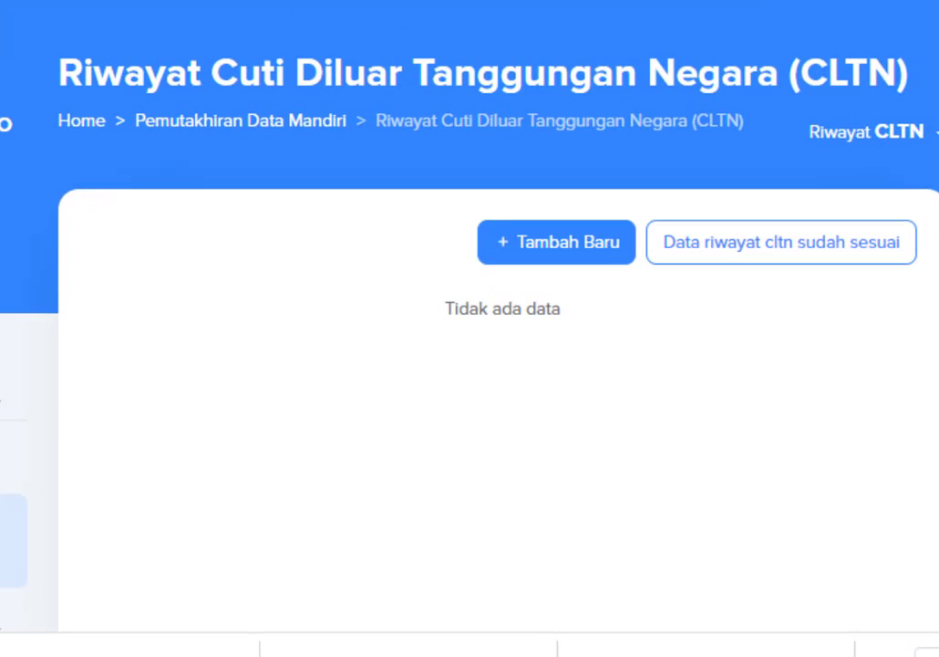
{"action": "left_click_drag", "start_coordinate": [61, 71], "coordinate": [935, 91]}
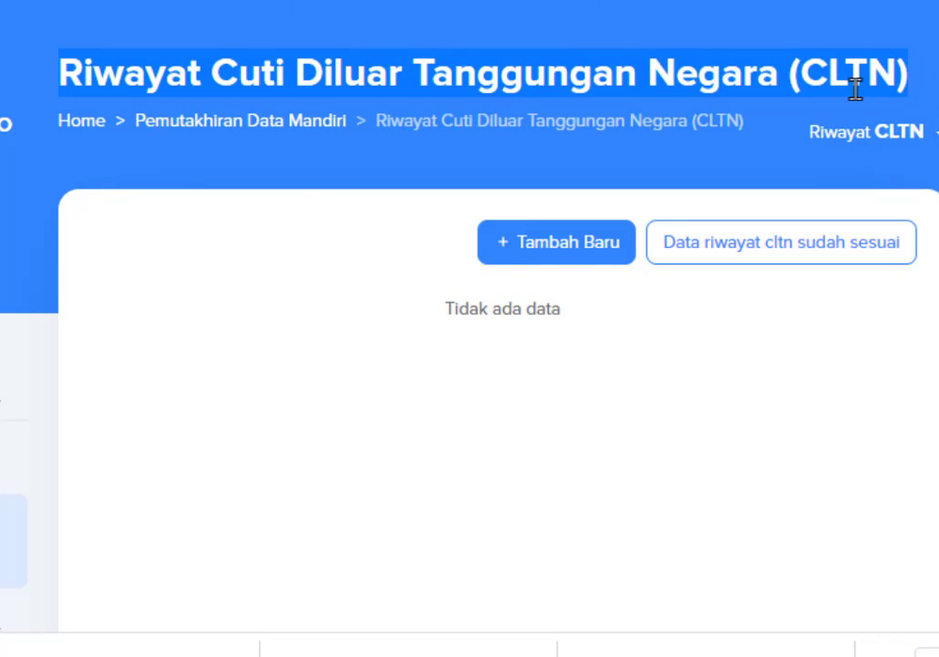
{"action": "left_click", "coordinate": [114, 62]}
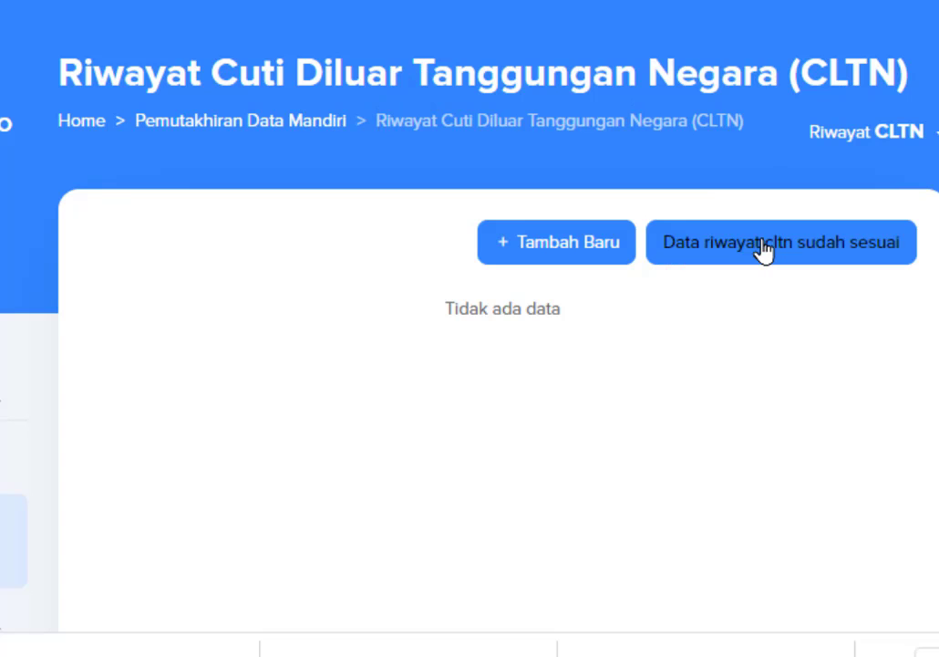
{"action": "left_click", "coordinate": [828, 262]}
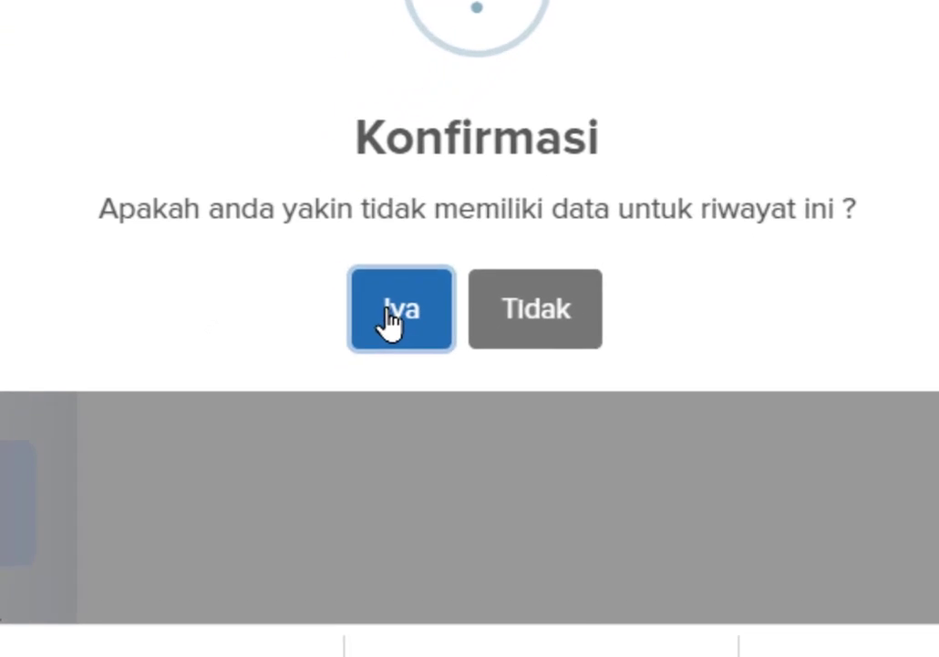
{"action": "left_click", "coordinate": [301, 394]}
{"action": "scroll", "coordinate": [405, 306], "scroll_direction": "down", "scroll_amount": 4}
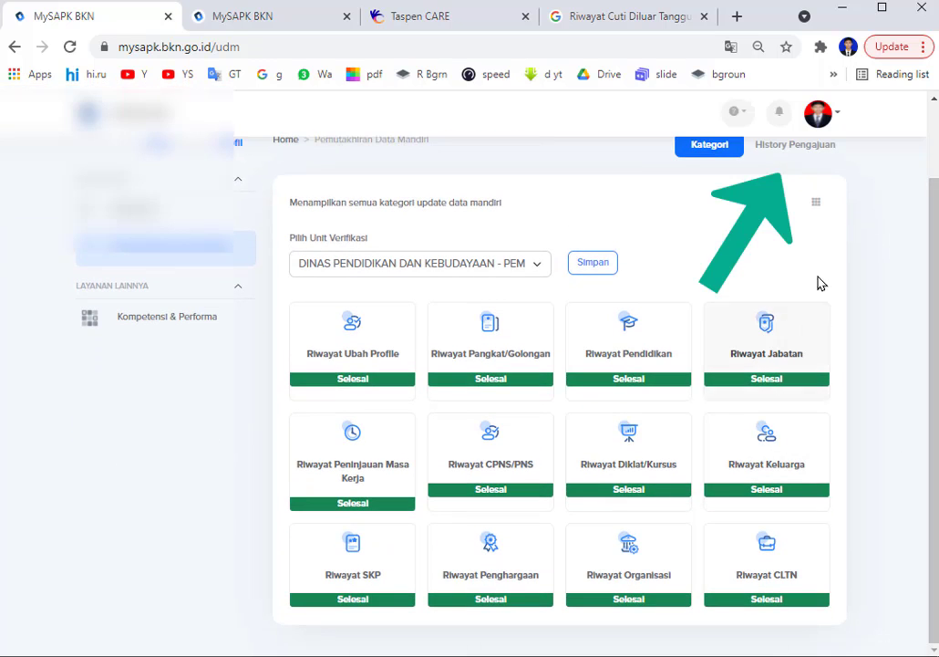
Review the list of submitted changes in History Pengajuan.
{"action": "left_click", "coordinate": [773, 148]}
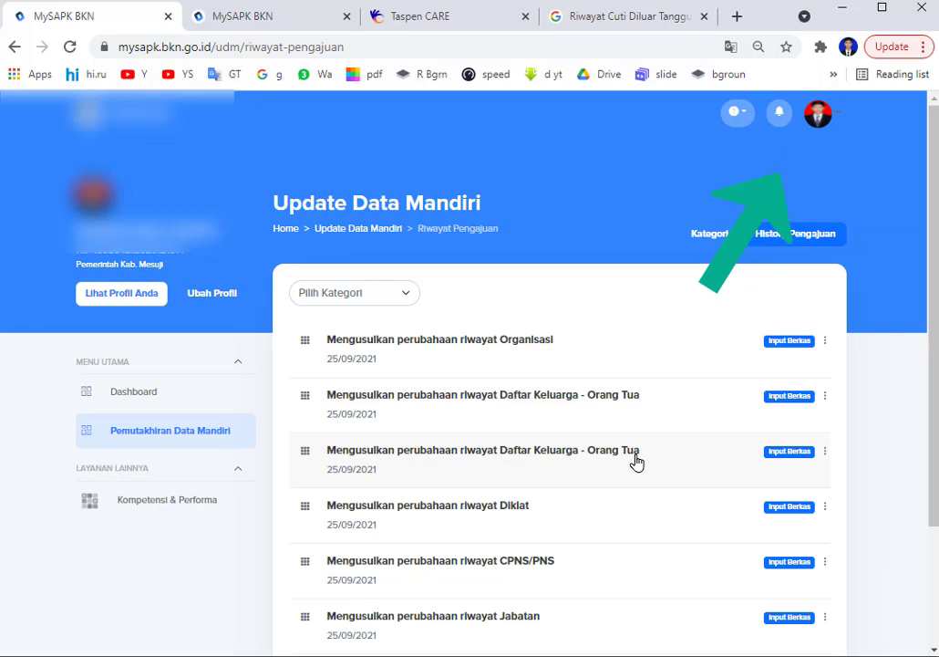
{"action": "scroll", "coordinate": [458, 544], "scroll_direction": "down", "scroll_amount": 2}
{"action": "scroll", "coordinate": [460, 549], "scroll_direction": "down", "scroll_amount": 2}
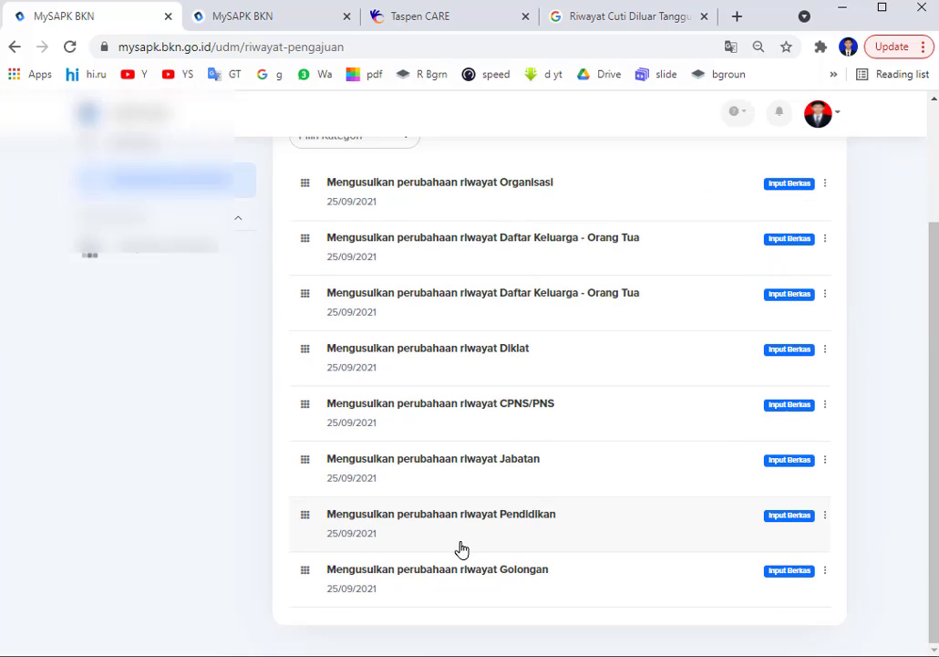
{"action": "scroll", "coordinate": [466, 556], "scroll_direction": "up", "scroll_amount": 4}
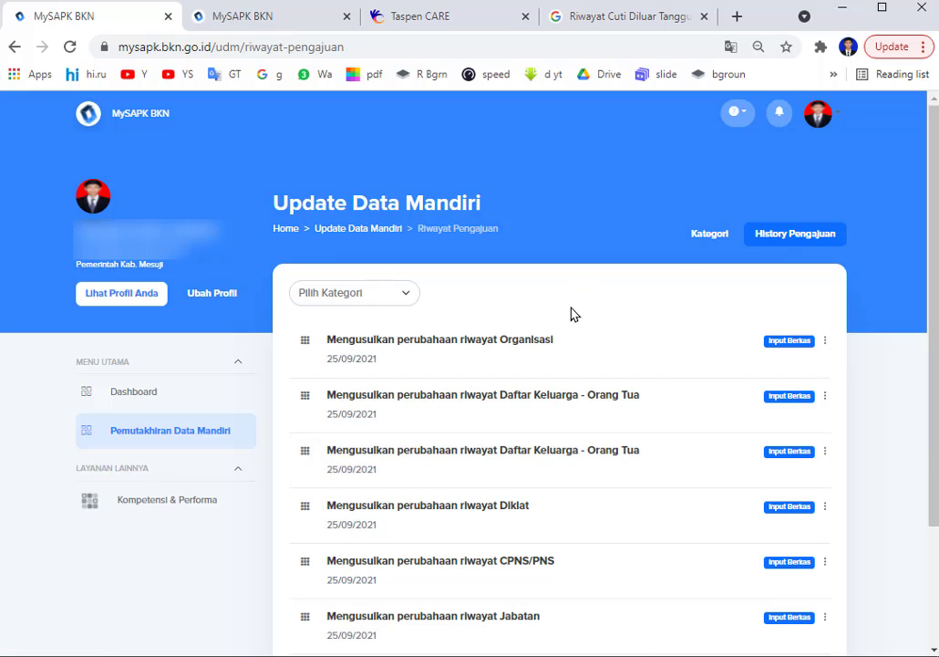
Check the dashboard's Pemutakhiran Data Mandiri progress reading 12/12 Selesai.
{"action": "left_click", "coordinate": [135, 398]}
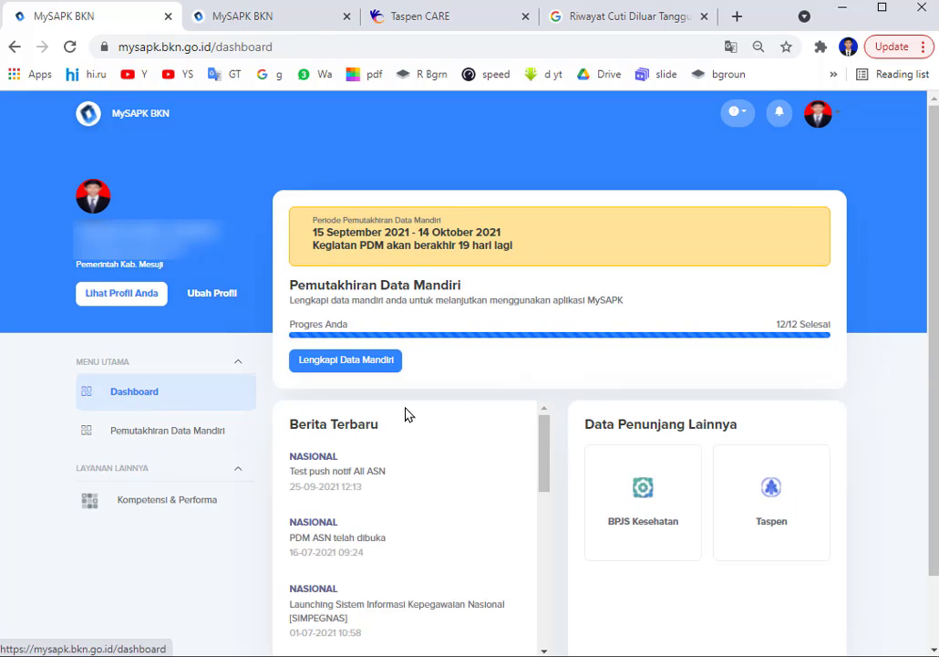
{"action": "scroll", "coordinate": [516, 398], "scroll_direction": "down", "scroll_amount": 1}
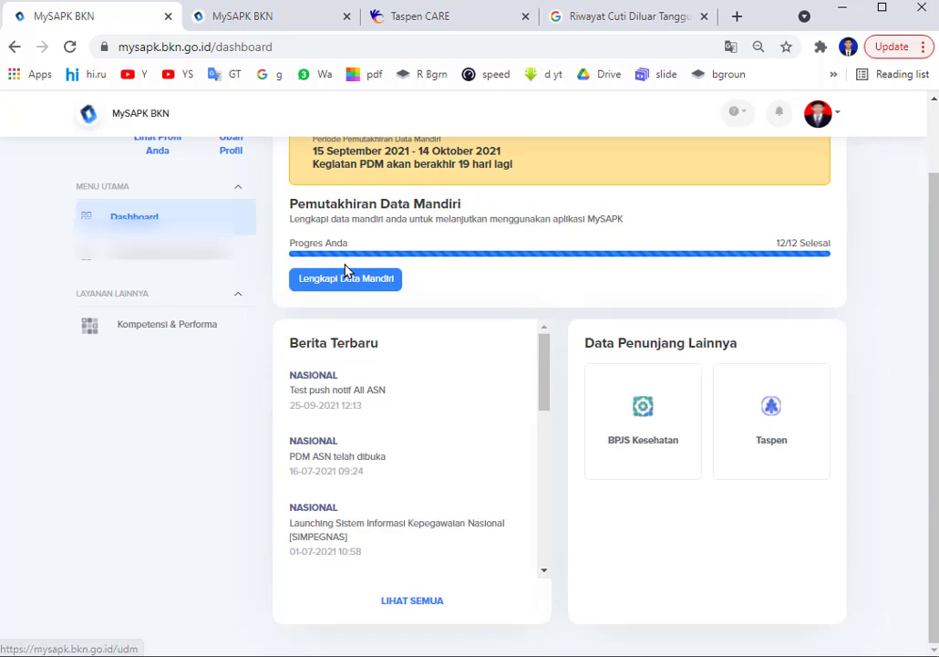
{"action": "scroll", "coordinate": [182, 356], "scroll_direction": "up", "scroll_amount": 1}
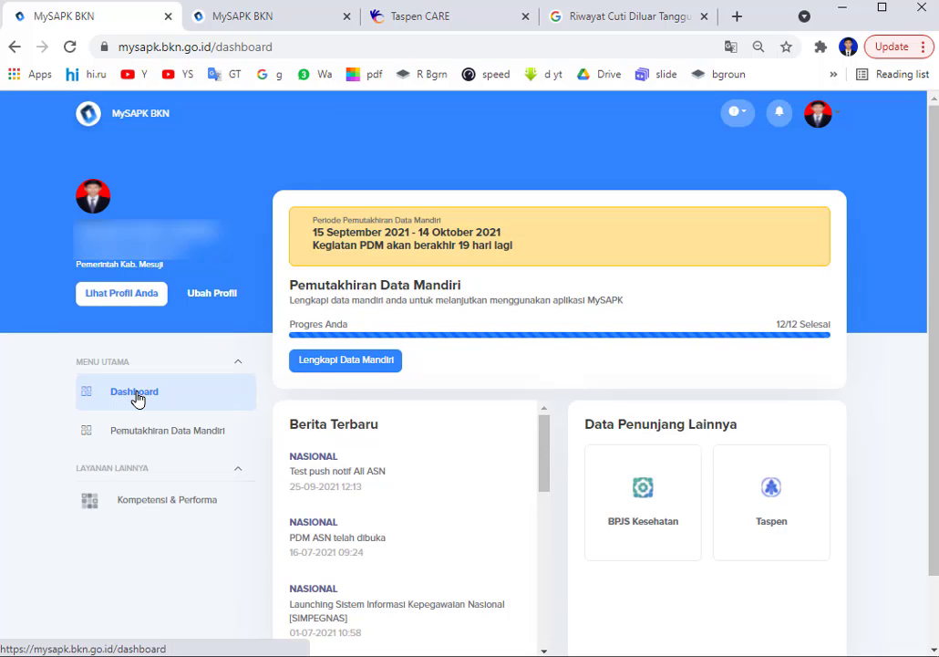